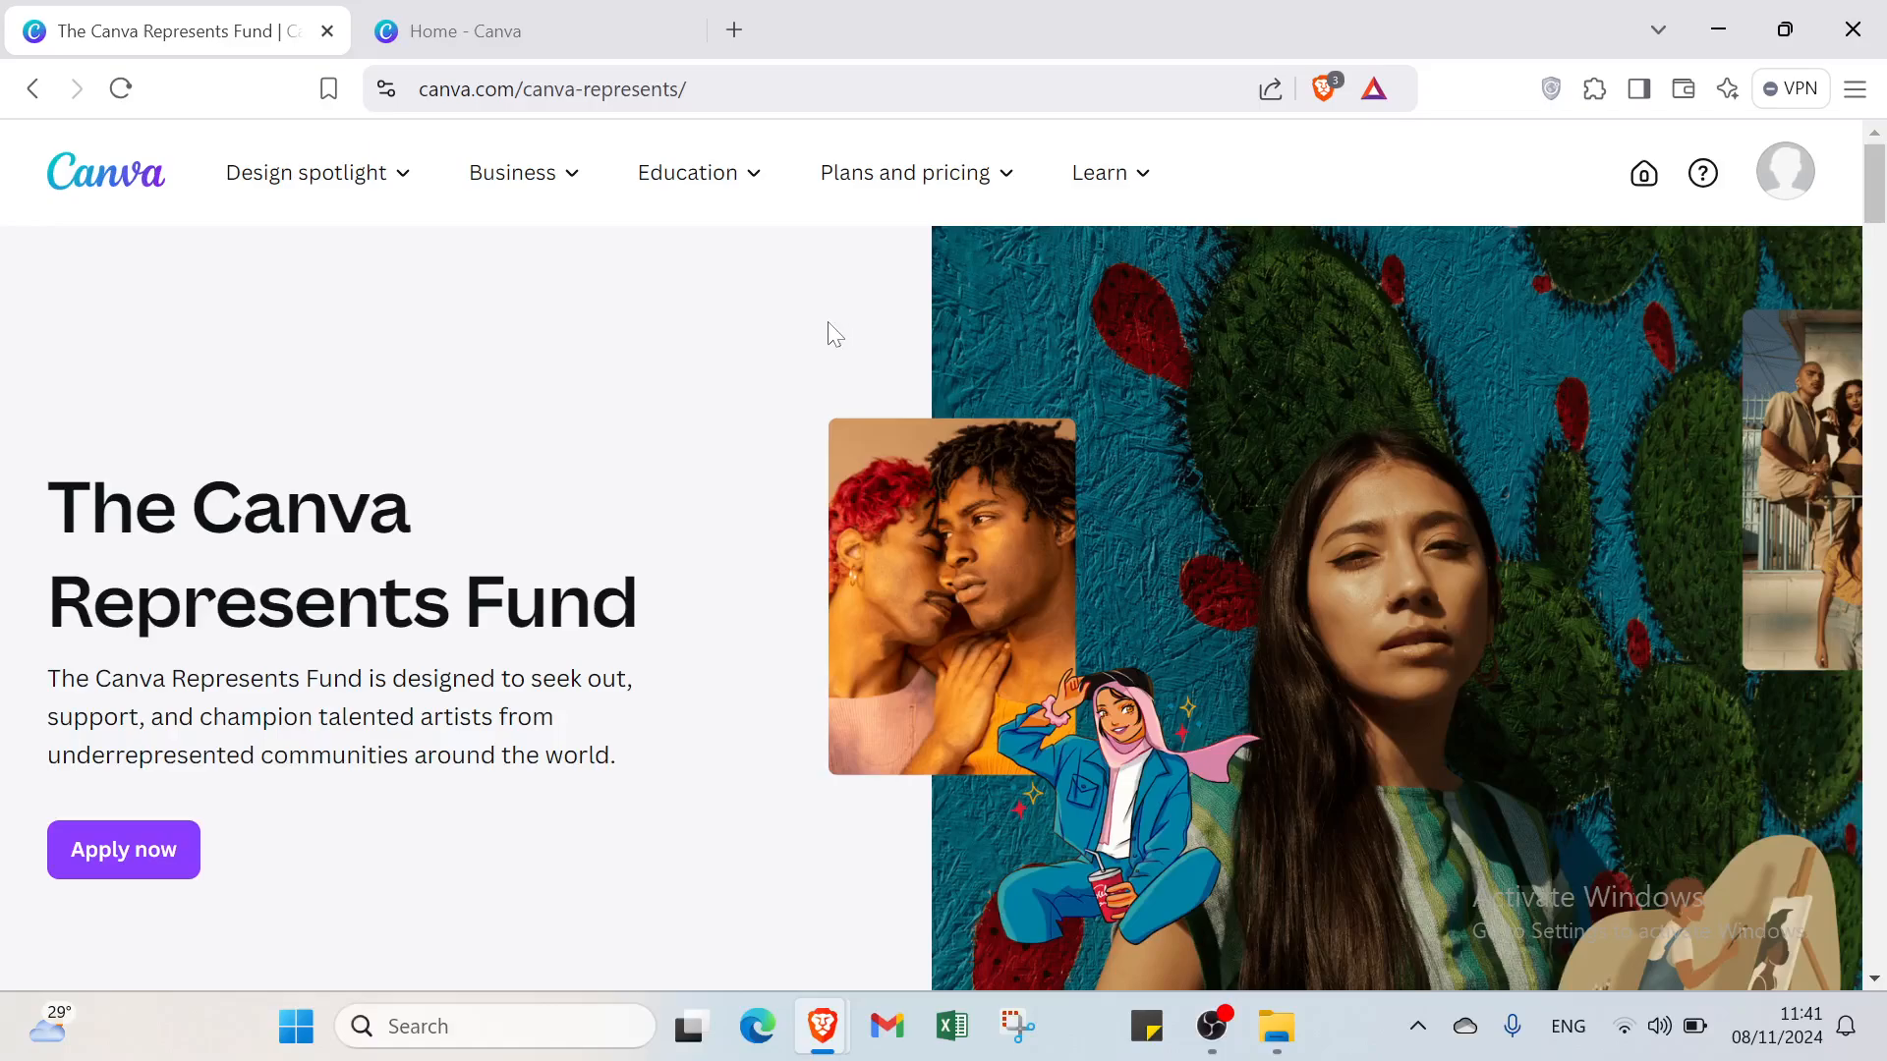
- Read the Canva Represents Fund page, covering its purpose, the call for artists and the application assessment criteria
scroll(826, 329, "down", 3)
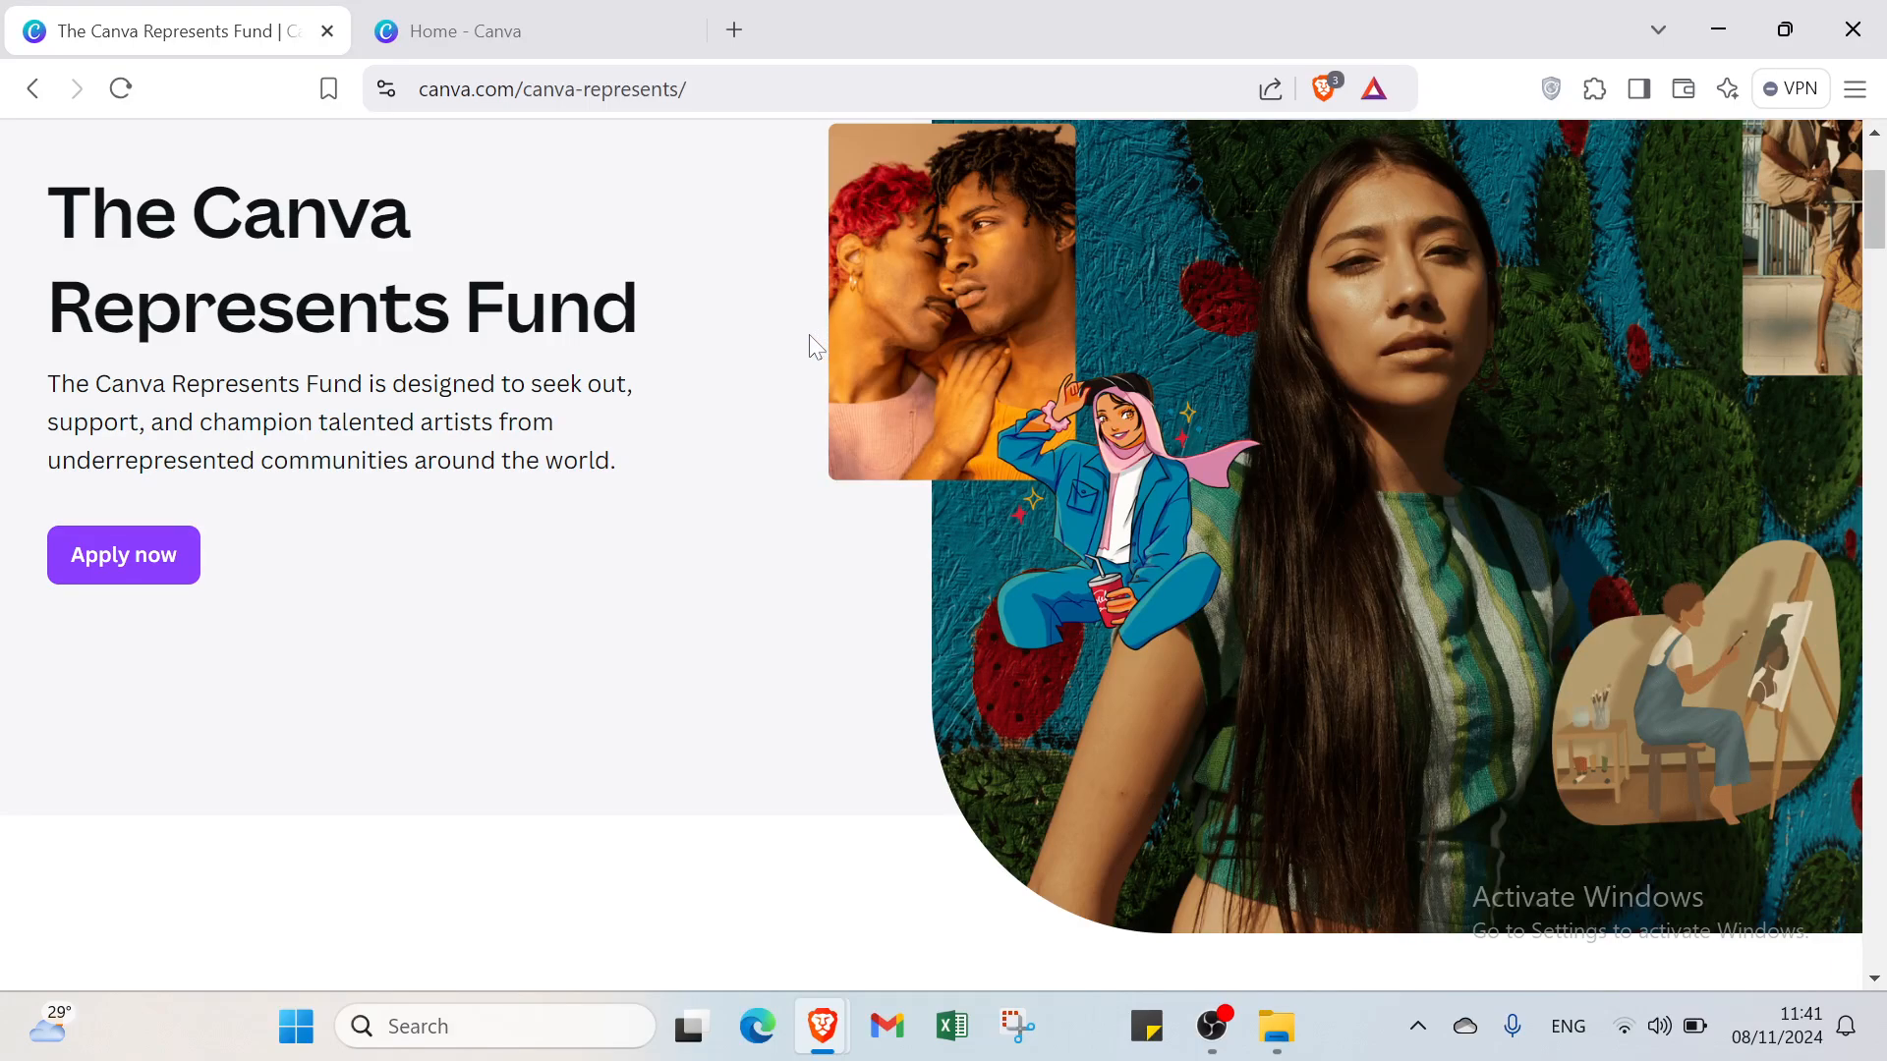
scroll(815, 349, "down", 2)
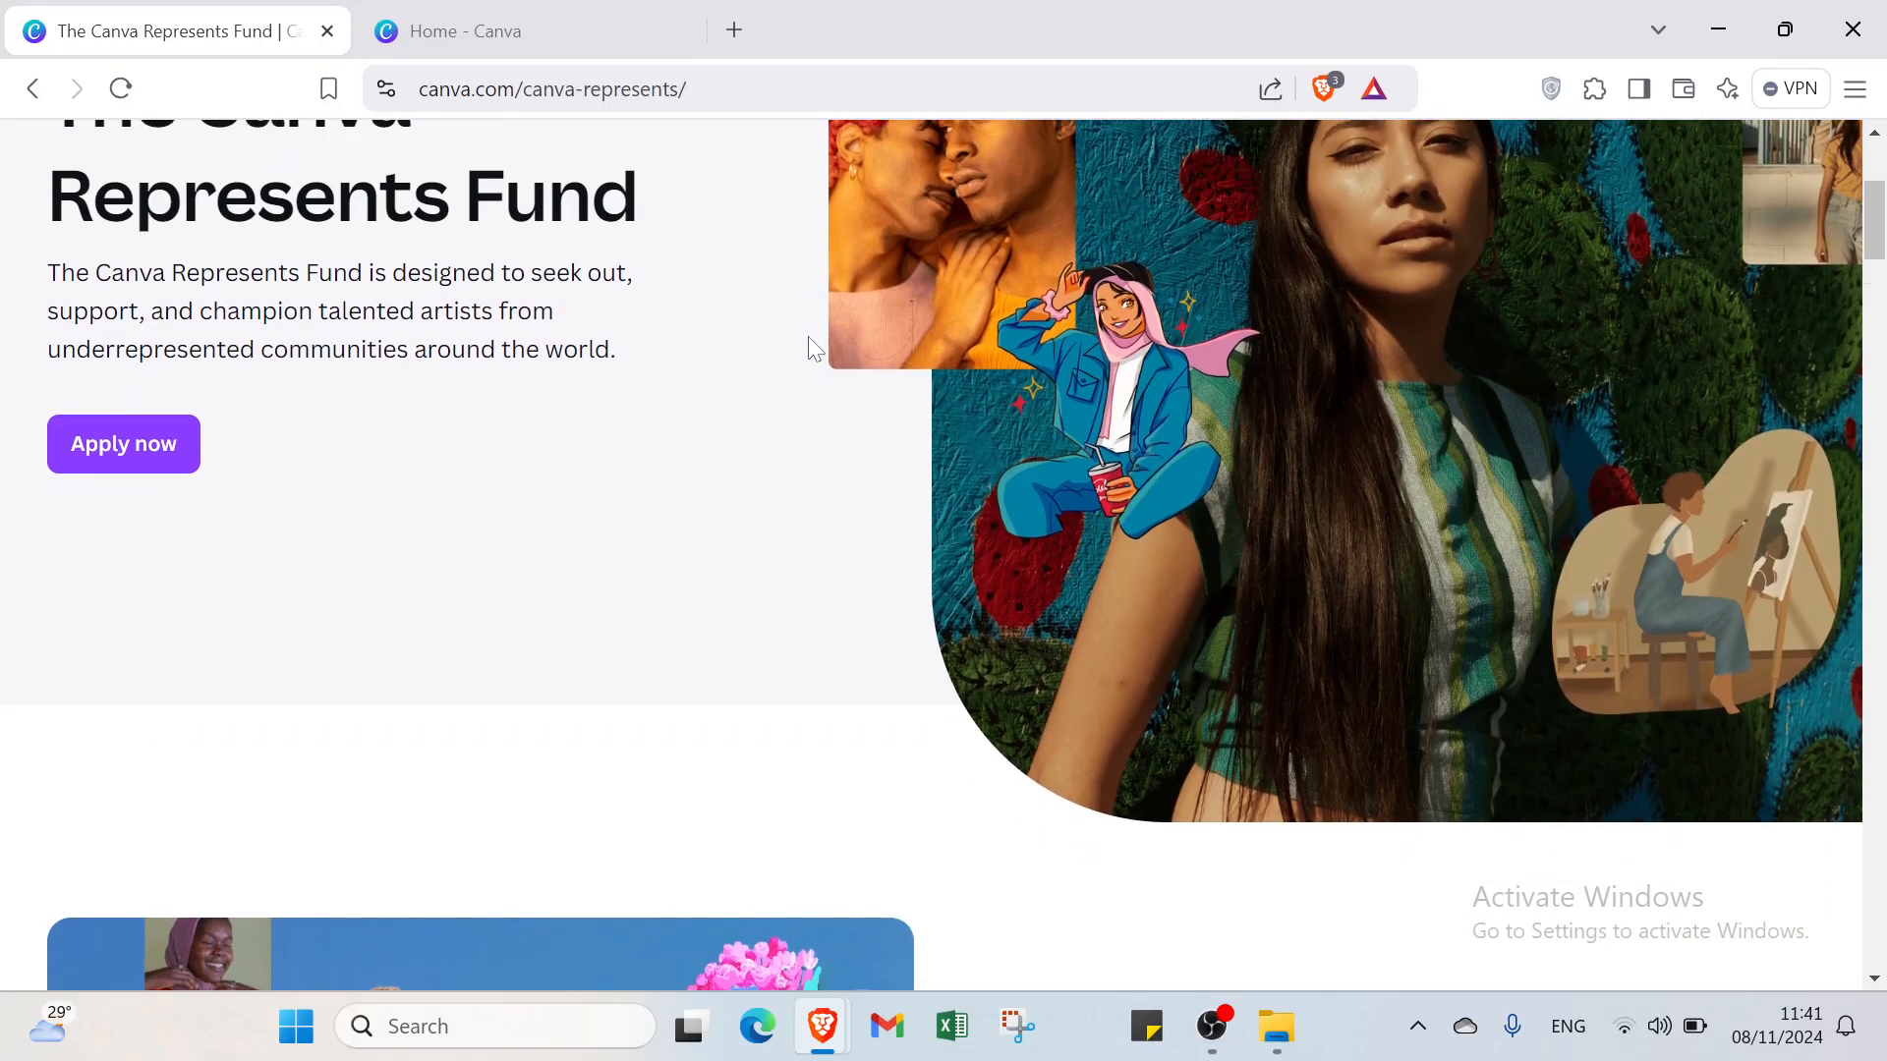
scroll(814, 349, "down", 3)
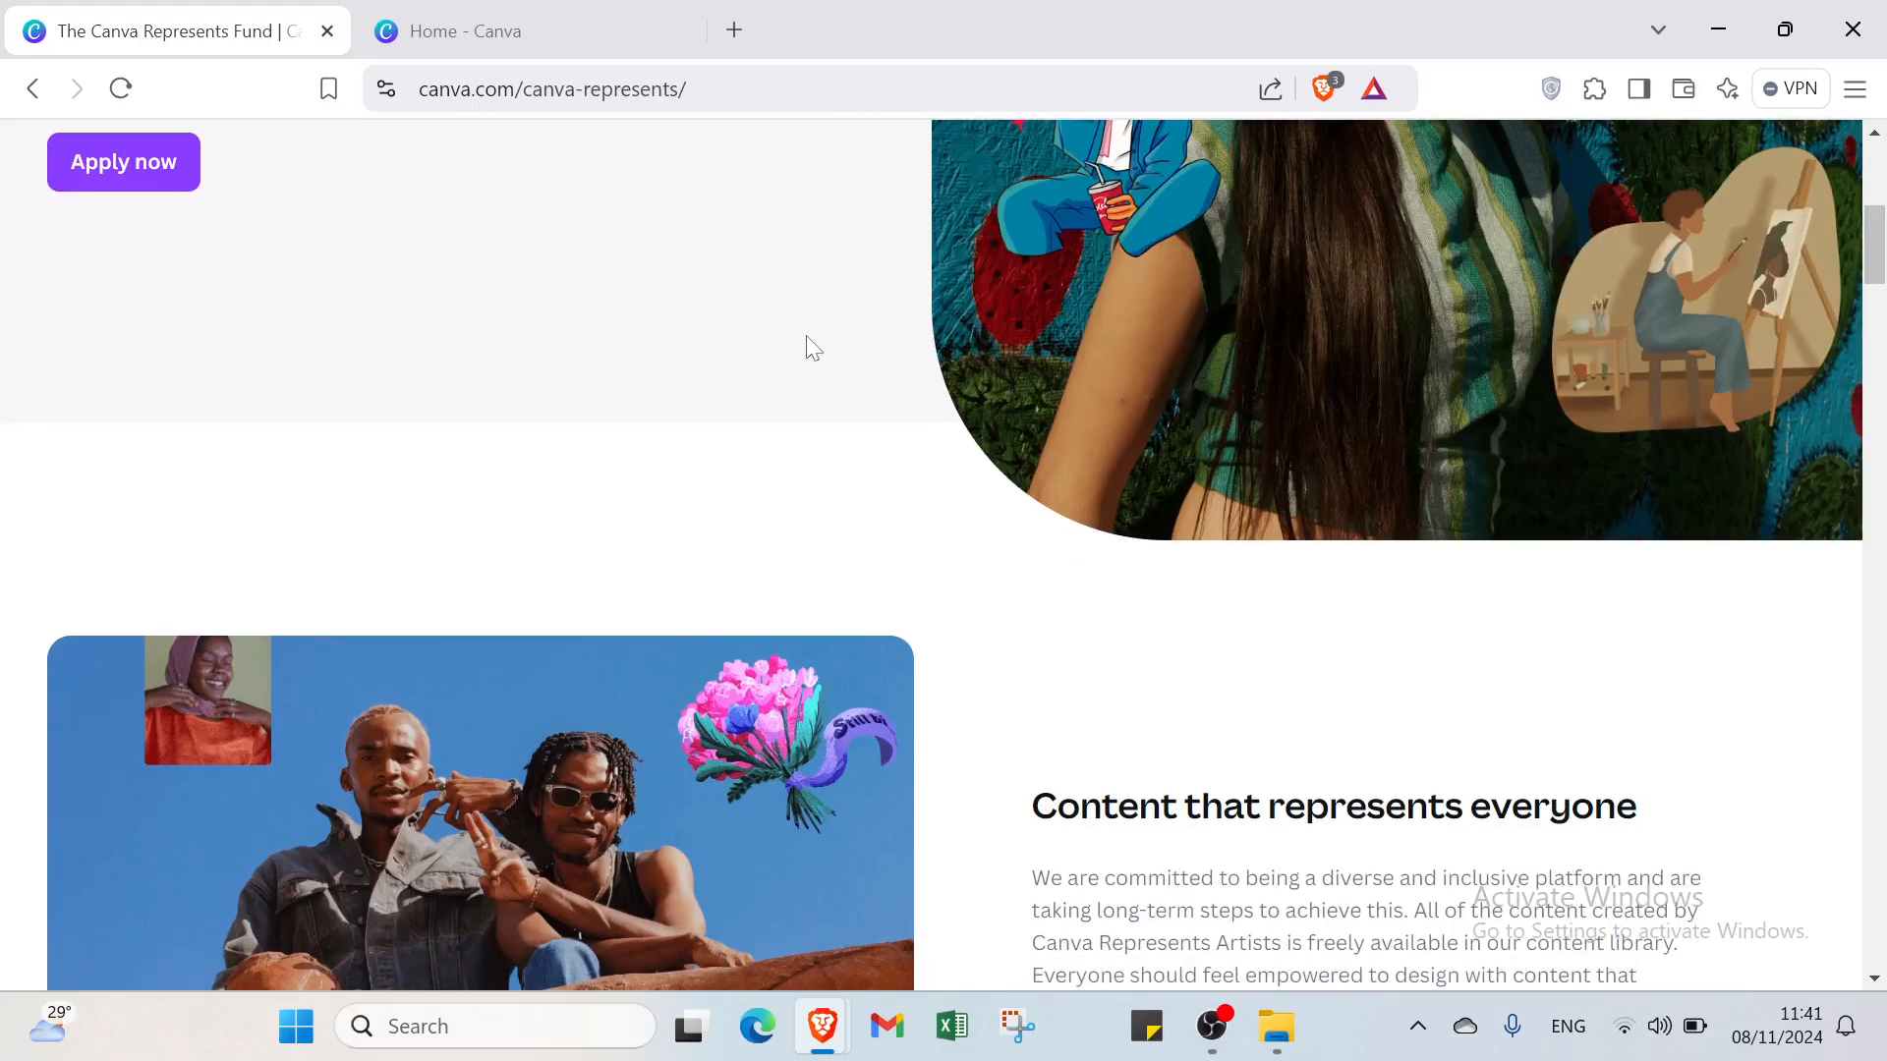
scroll(811, 348, "down", 5)
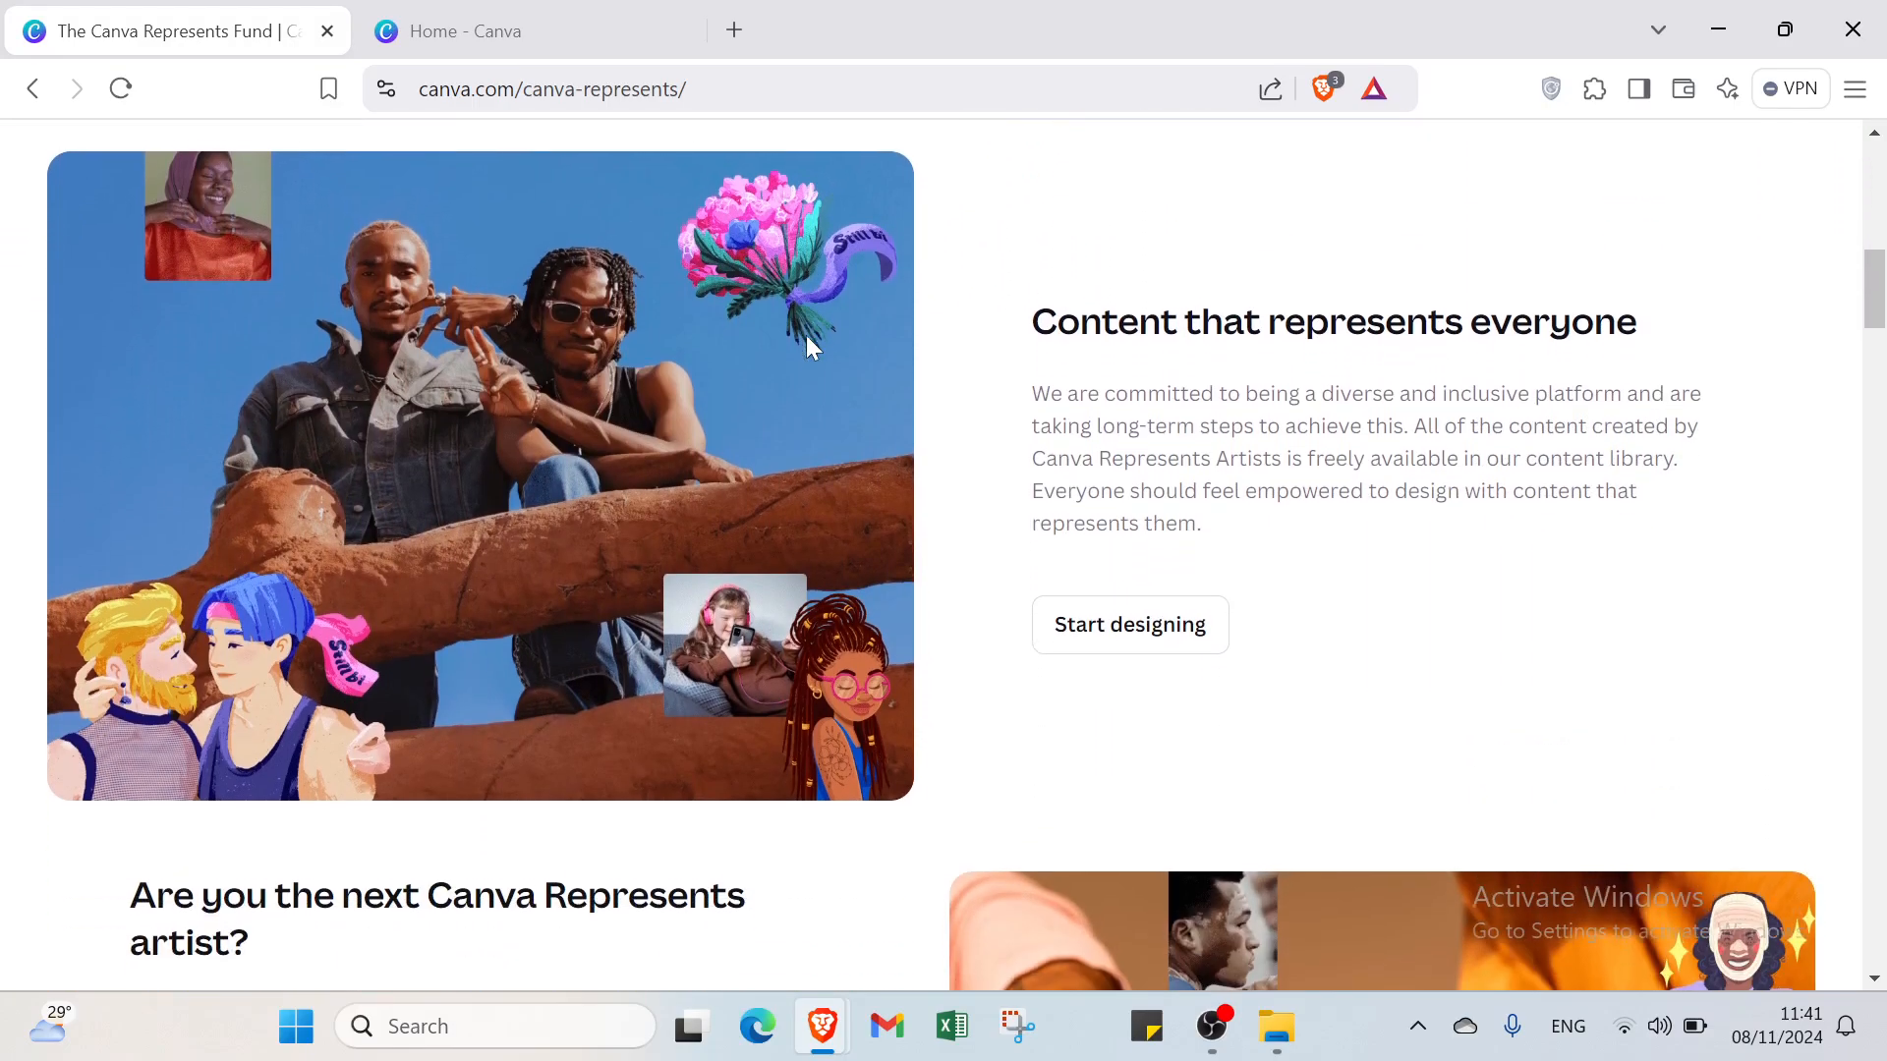
scroll(806, 345, "down", 3)
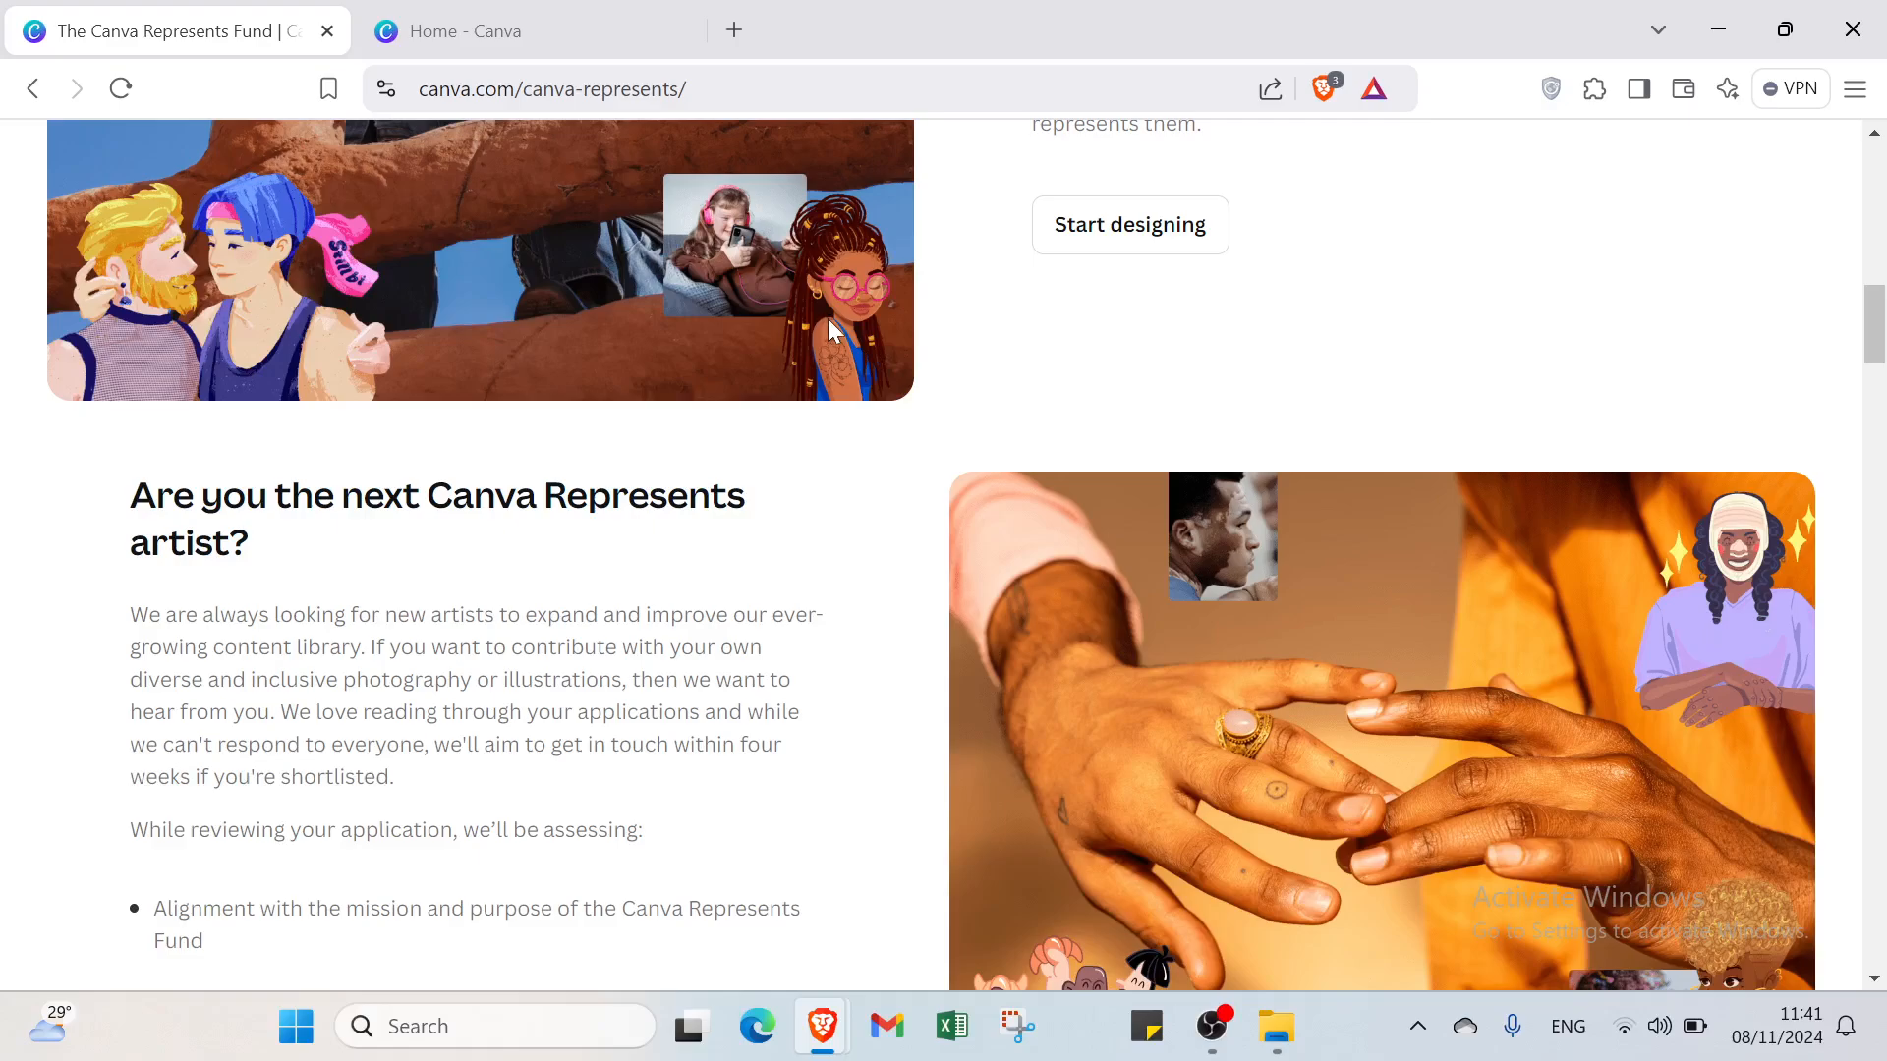
scroll(822, 327, "down", 4)
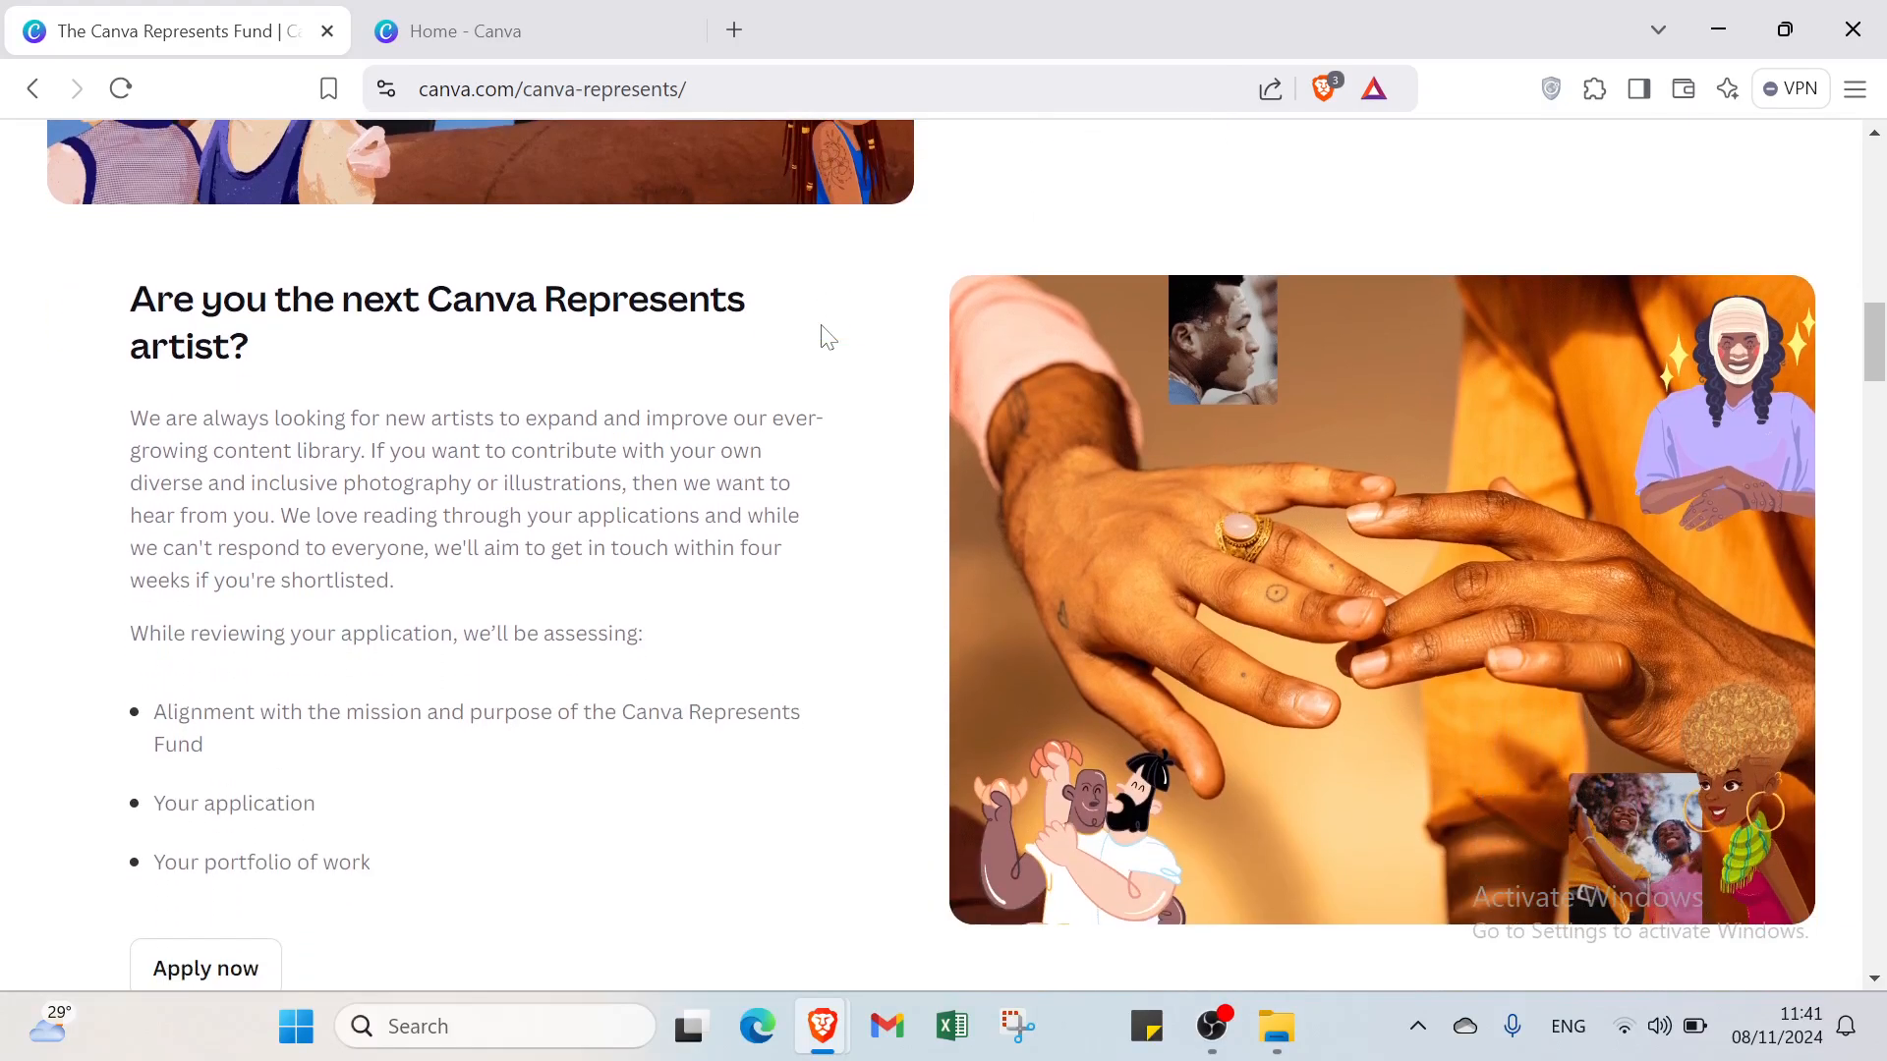
scroll(827, 337, "down", 1)
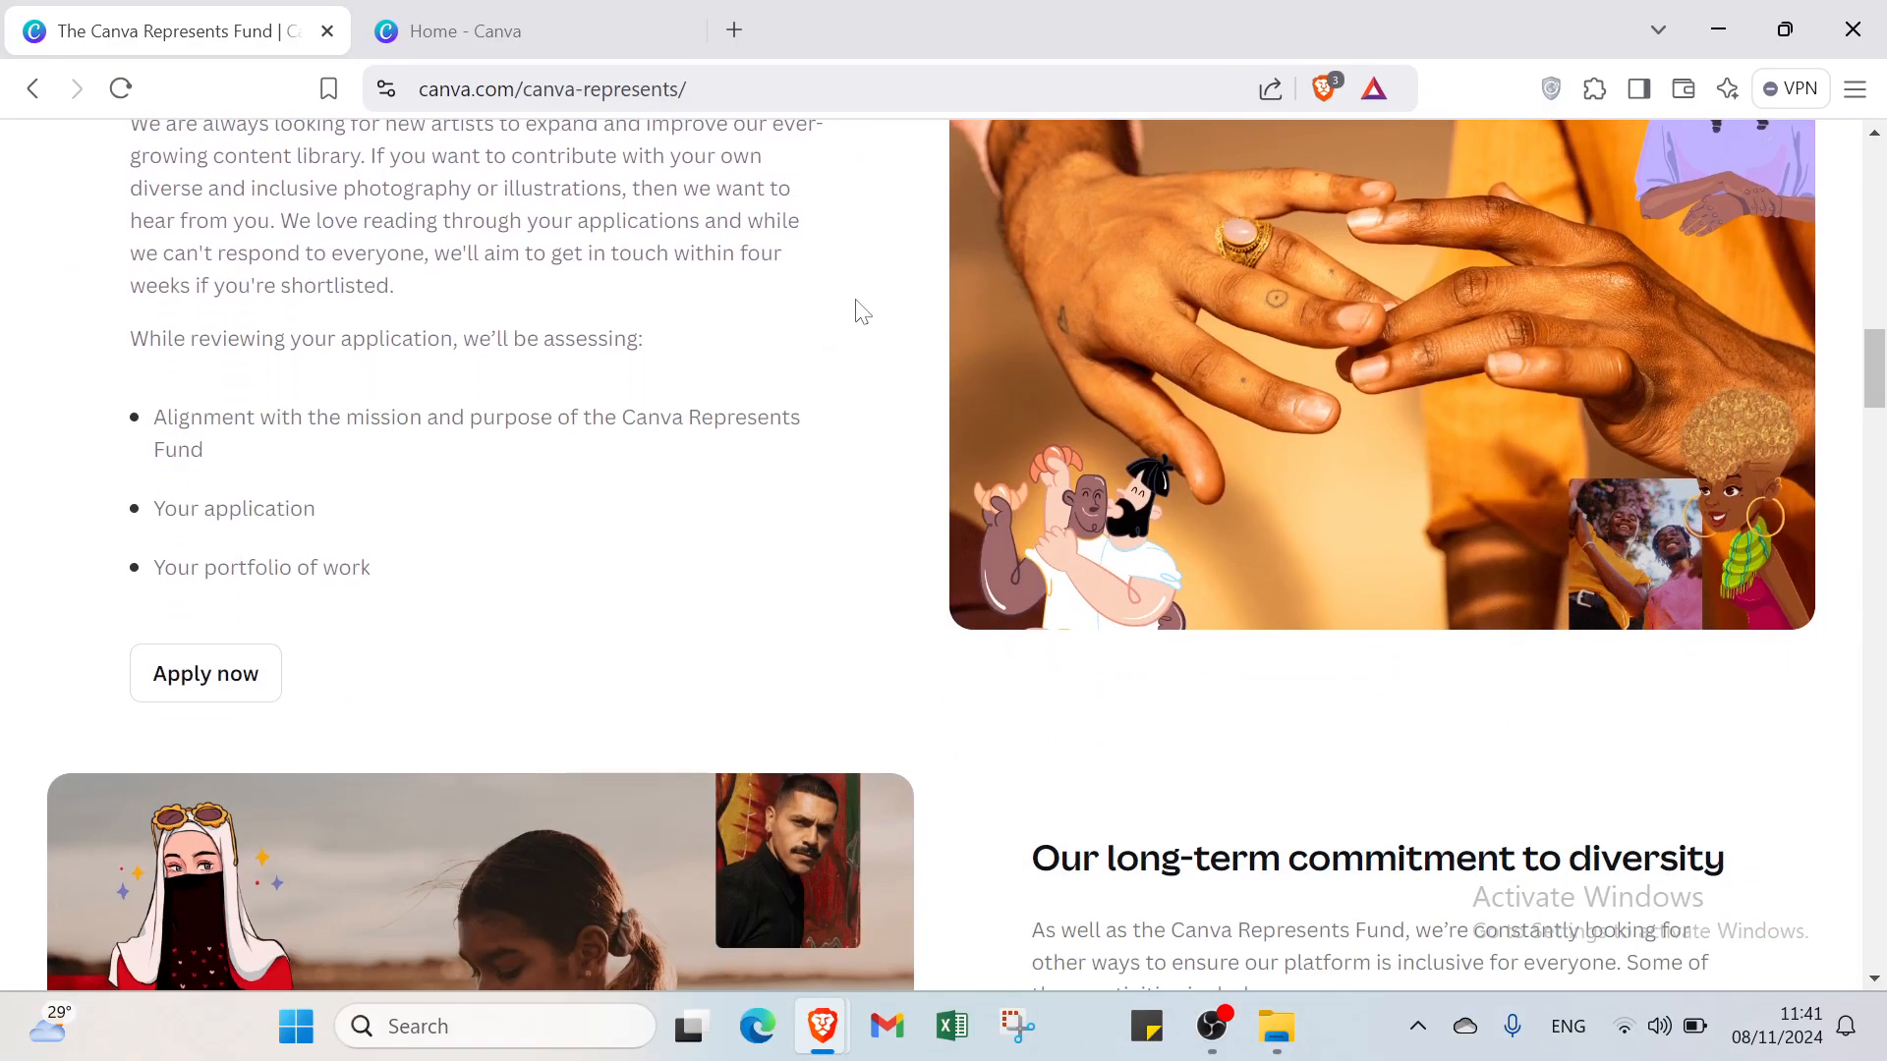
scroll(865, 312, "up", 20)
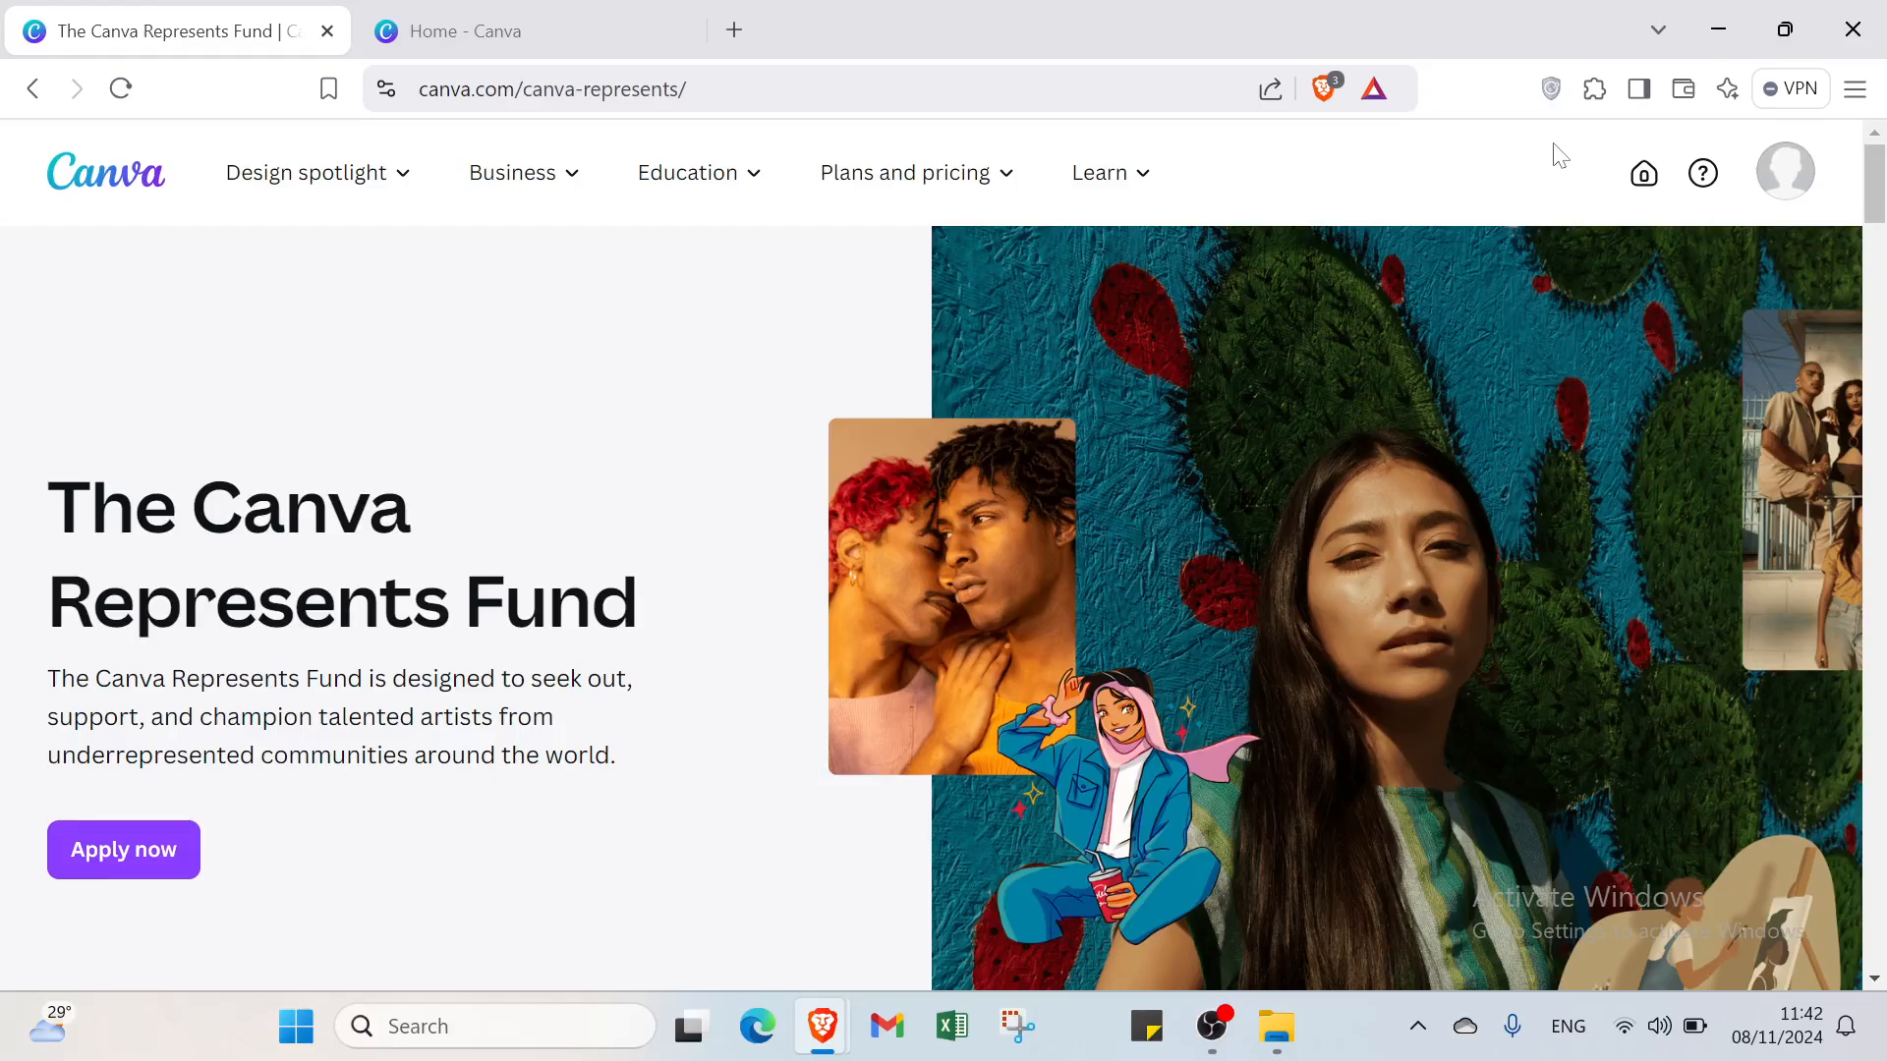
left_click(1772, 181)
left_click(1506, 169)
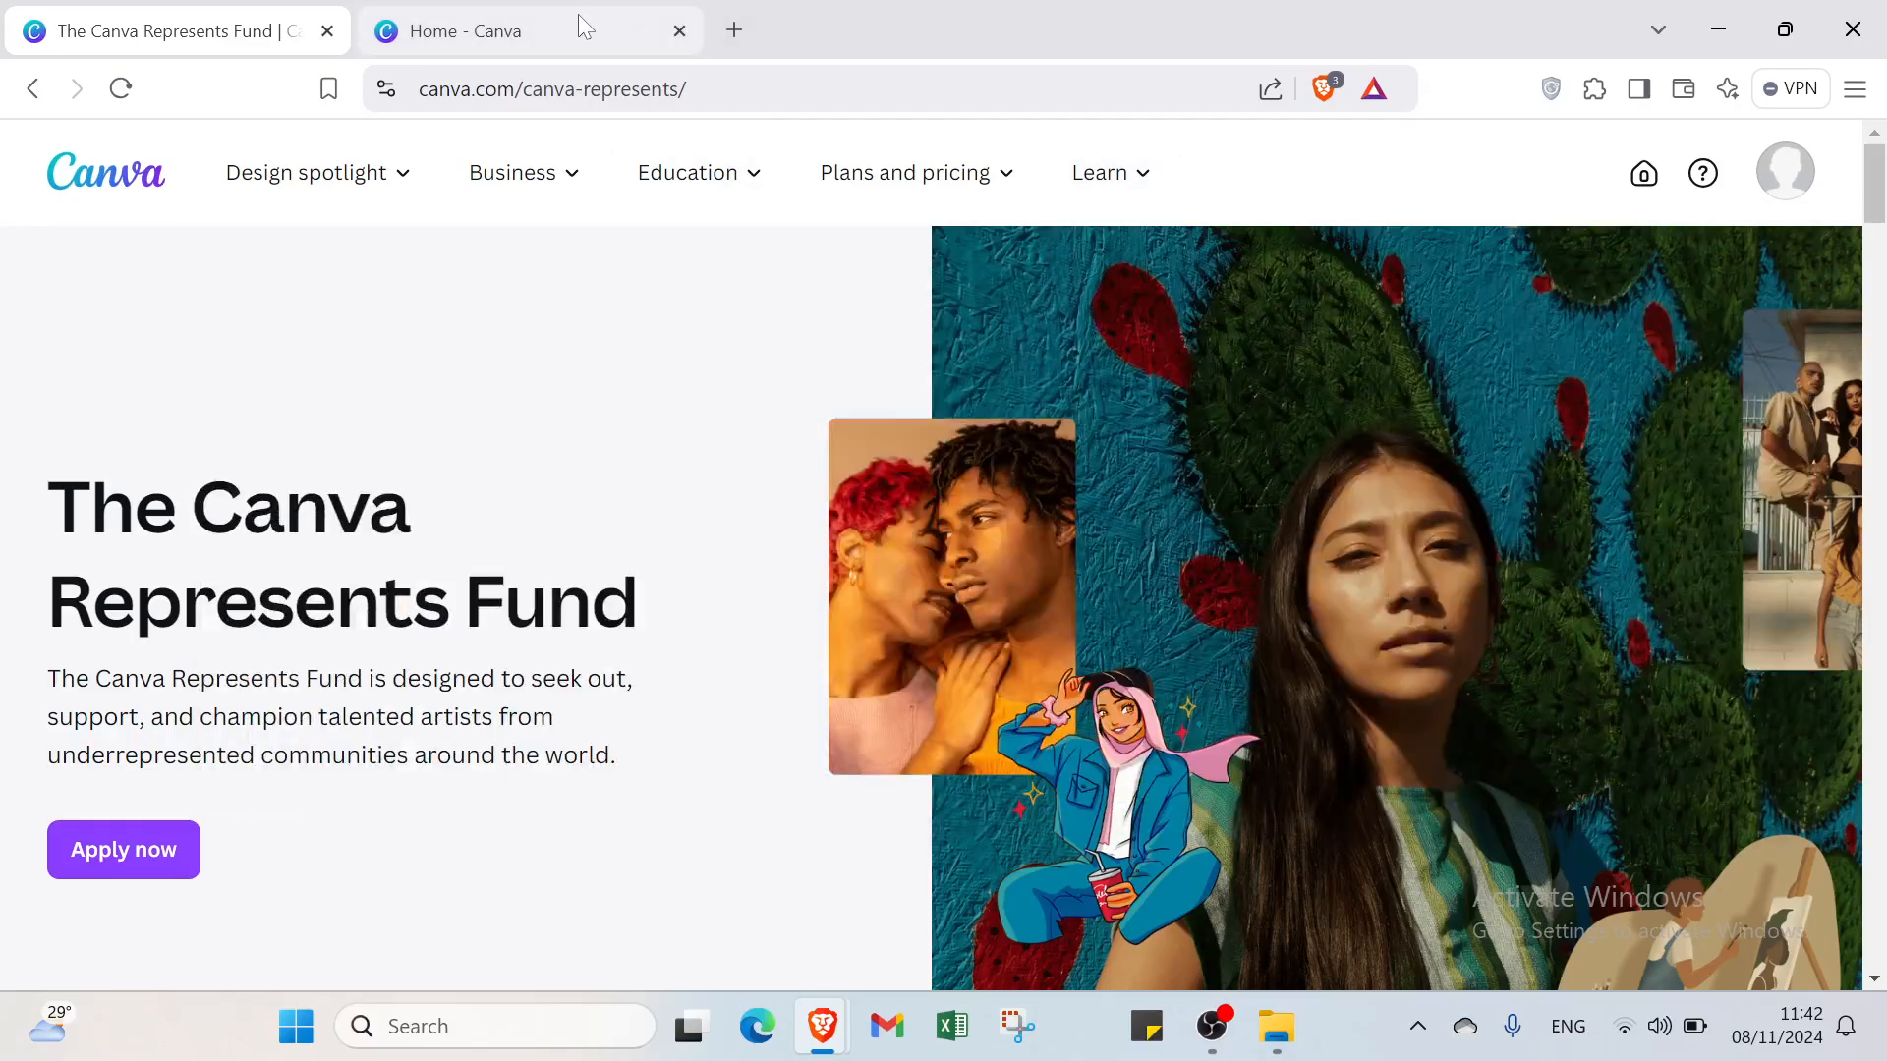
- Switch to the Canva home page and search for "short videos youtube"
left_click(578, 16)
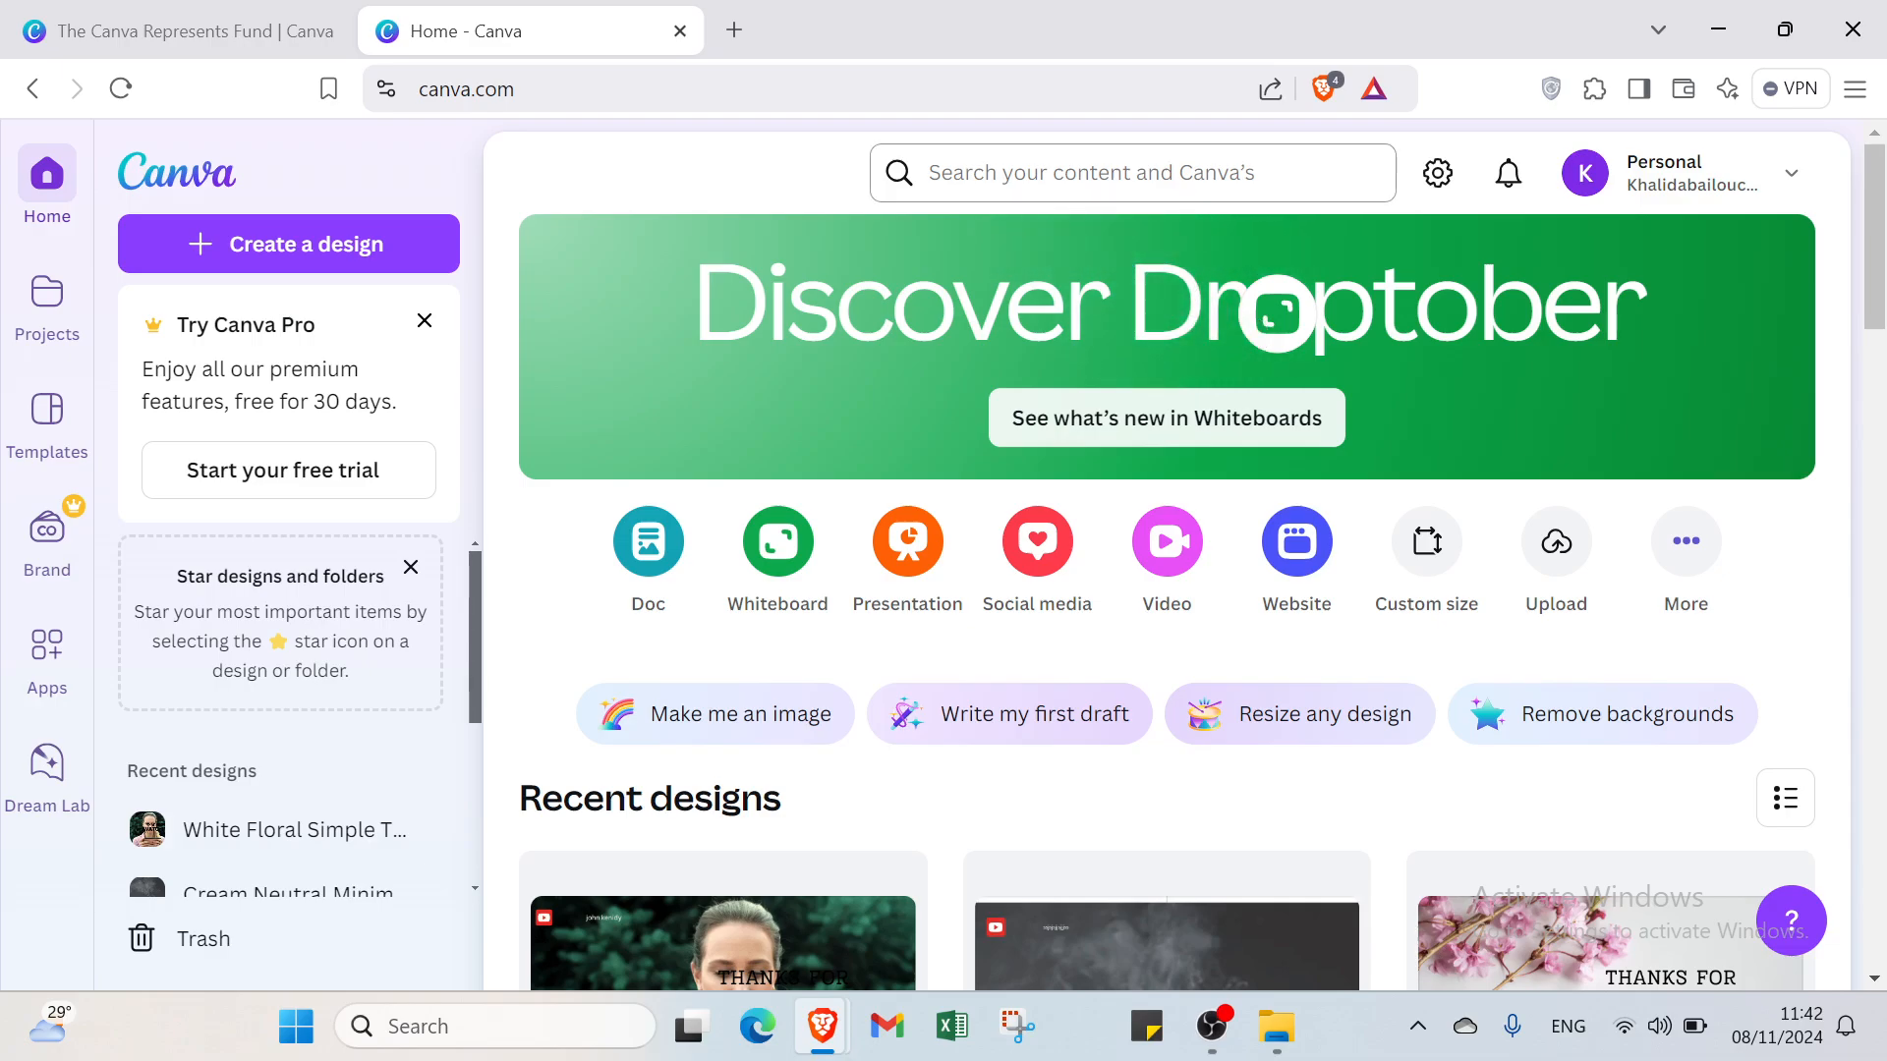
left_click(1092, 172)
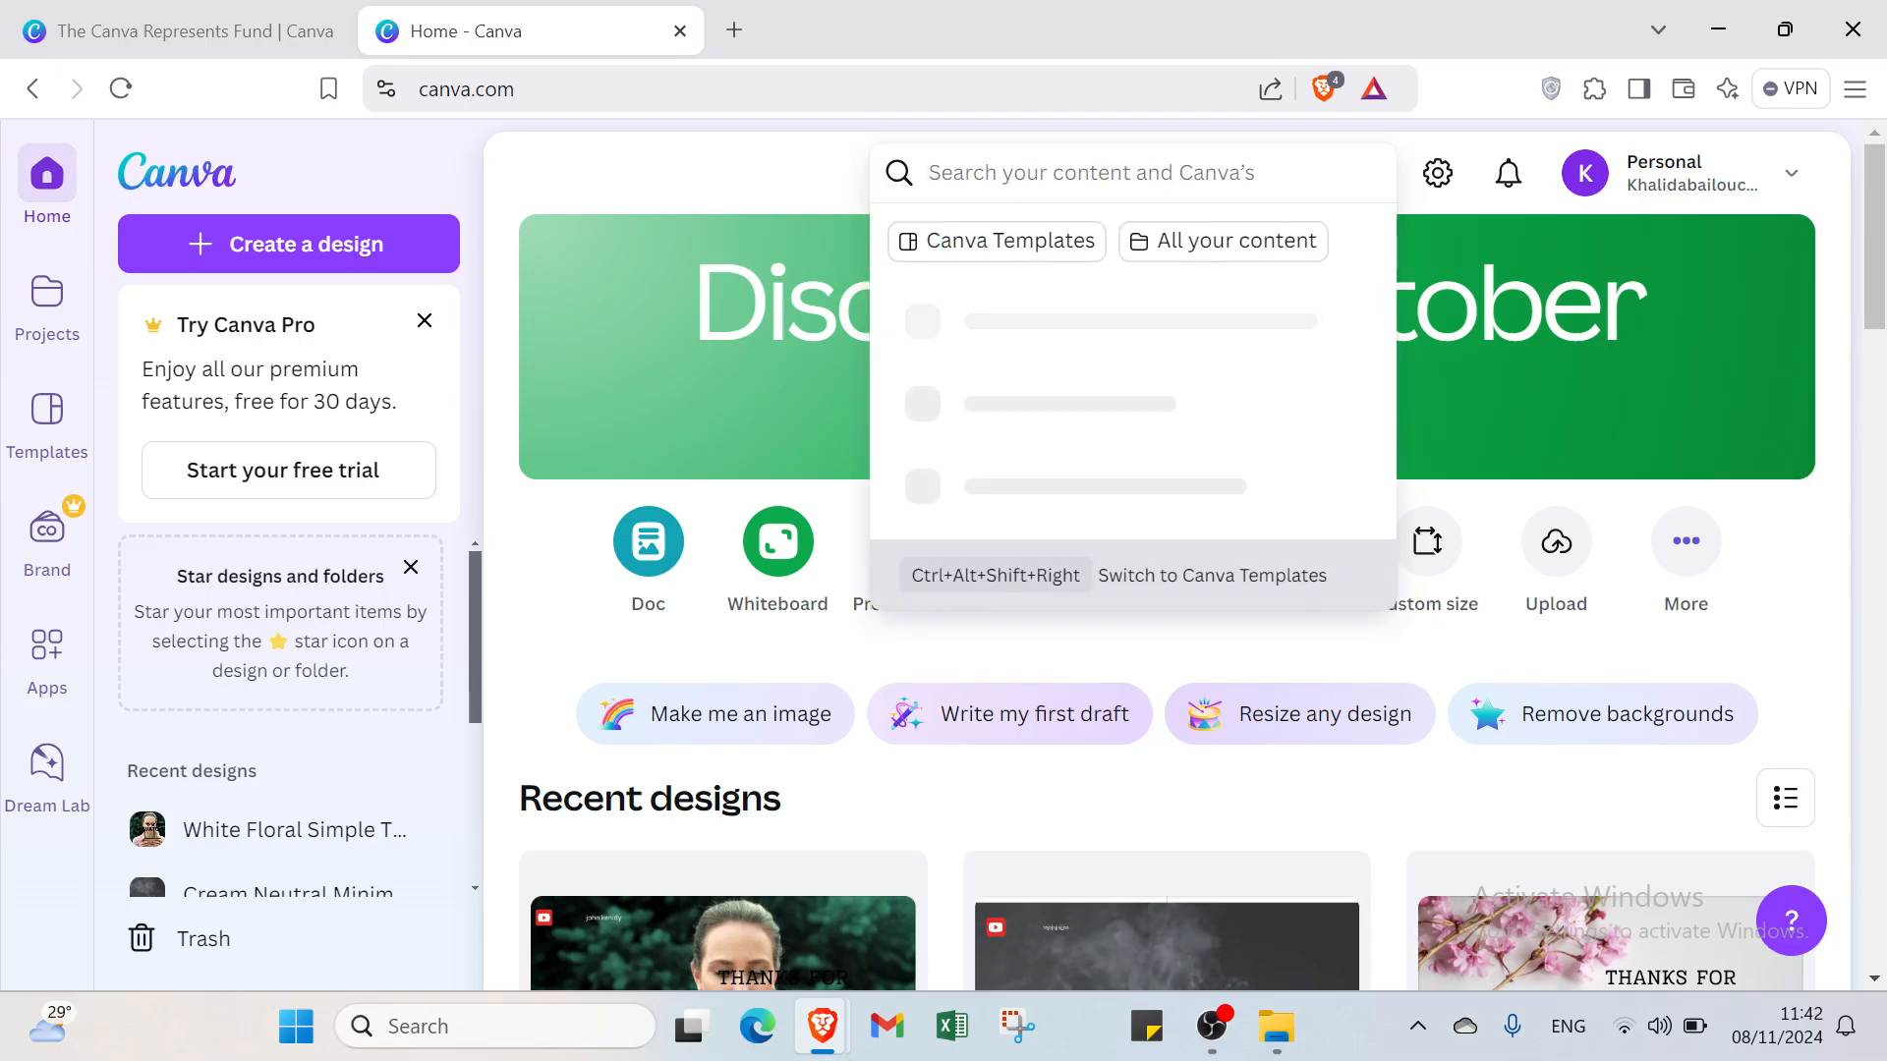
type("shorts")
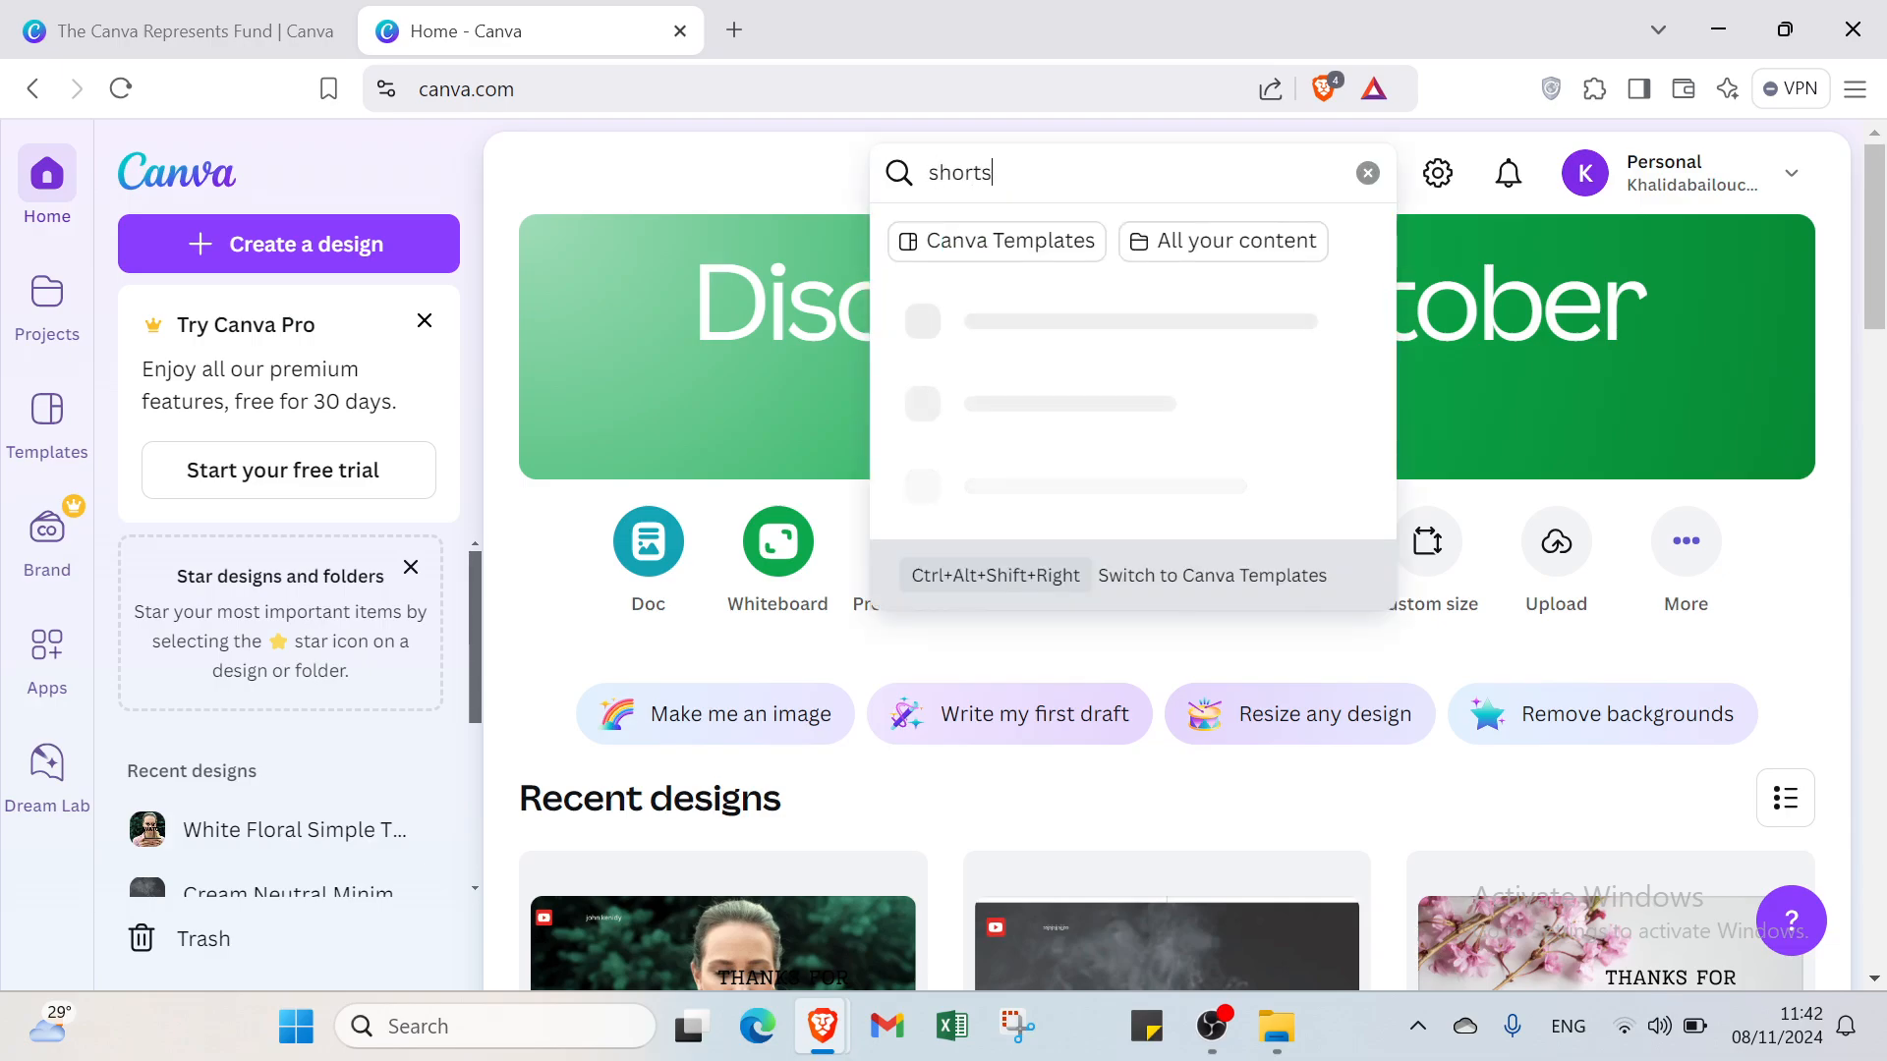
key("BackSpace")
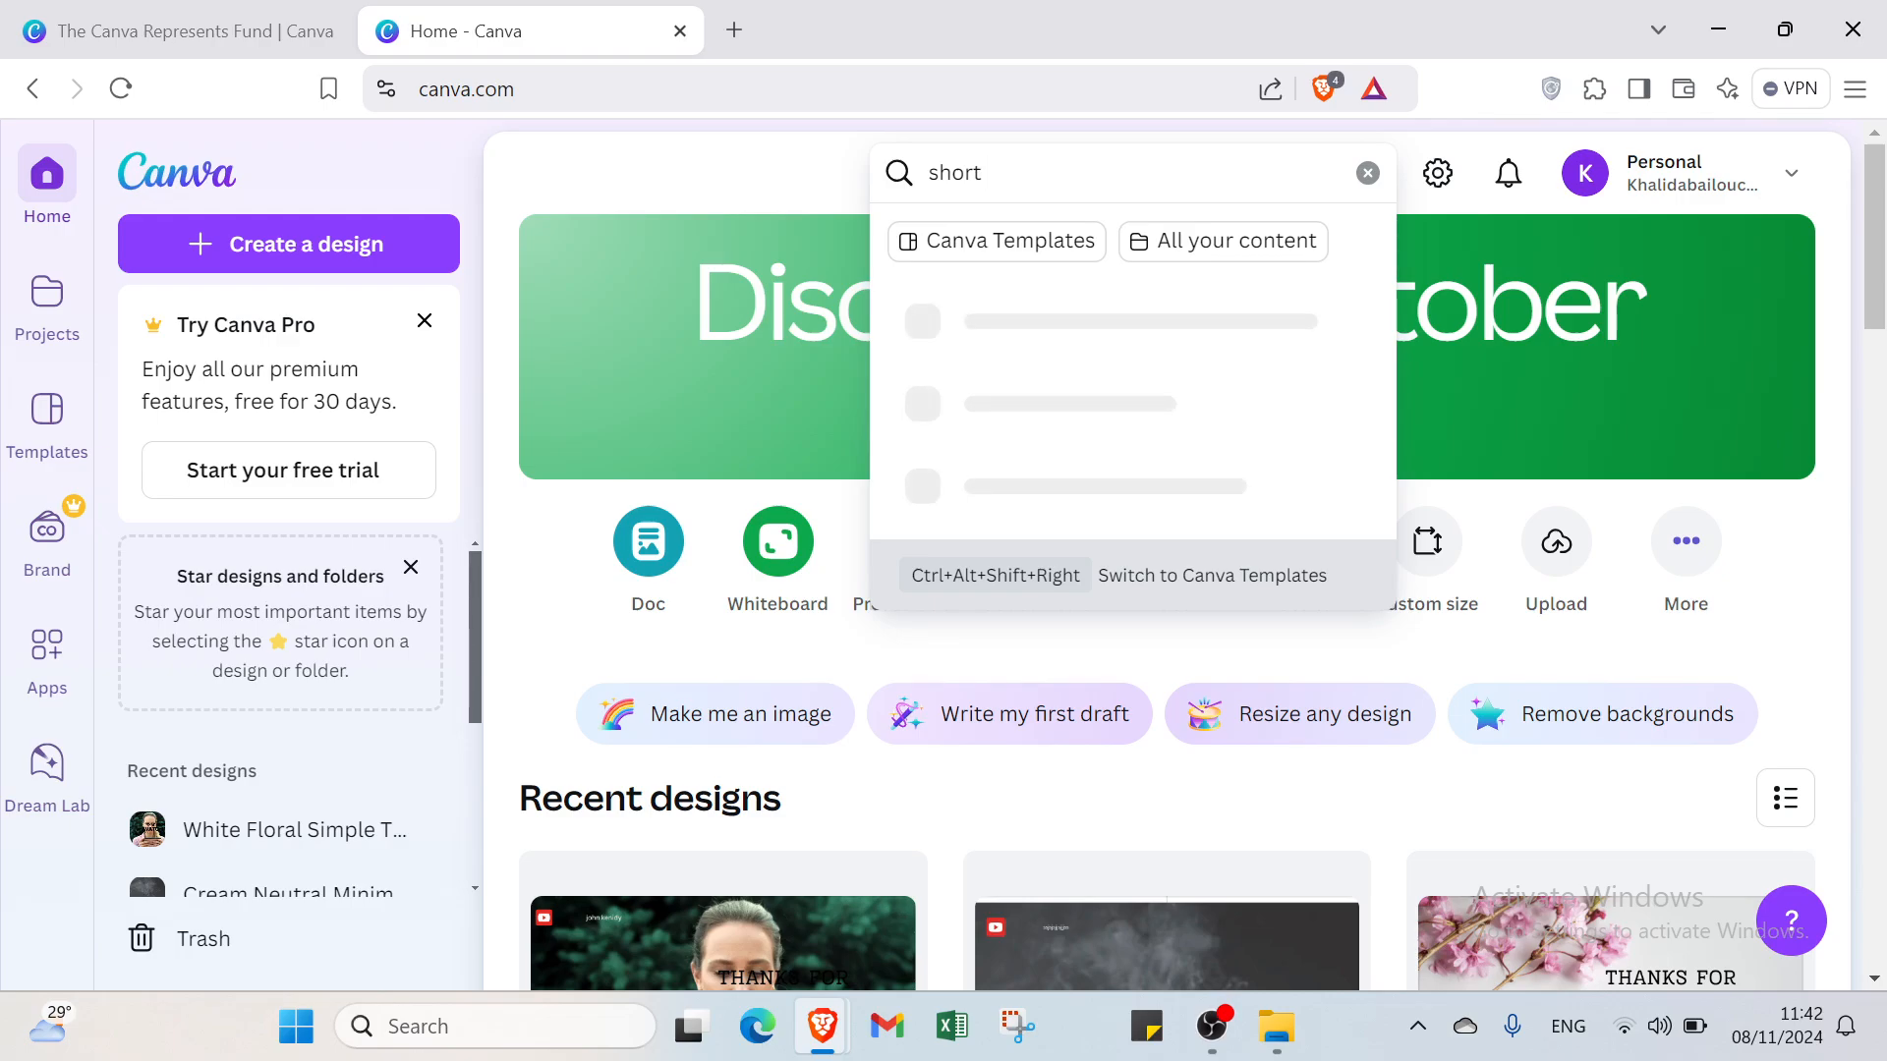
type("videos")
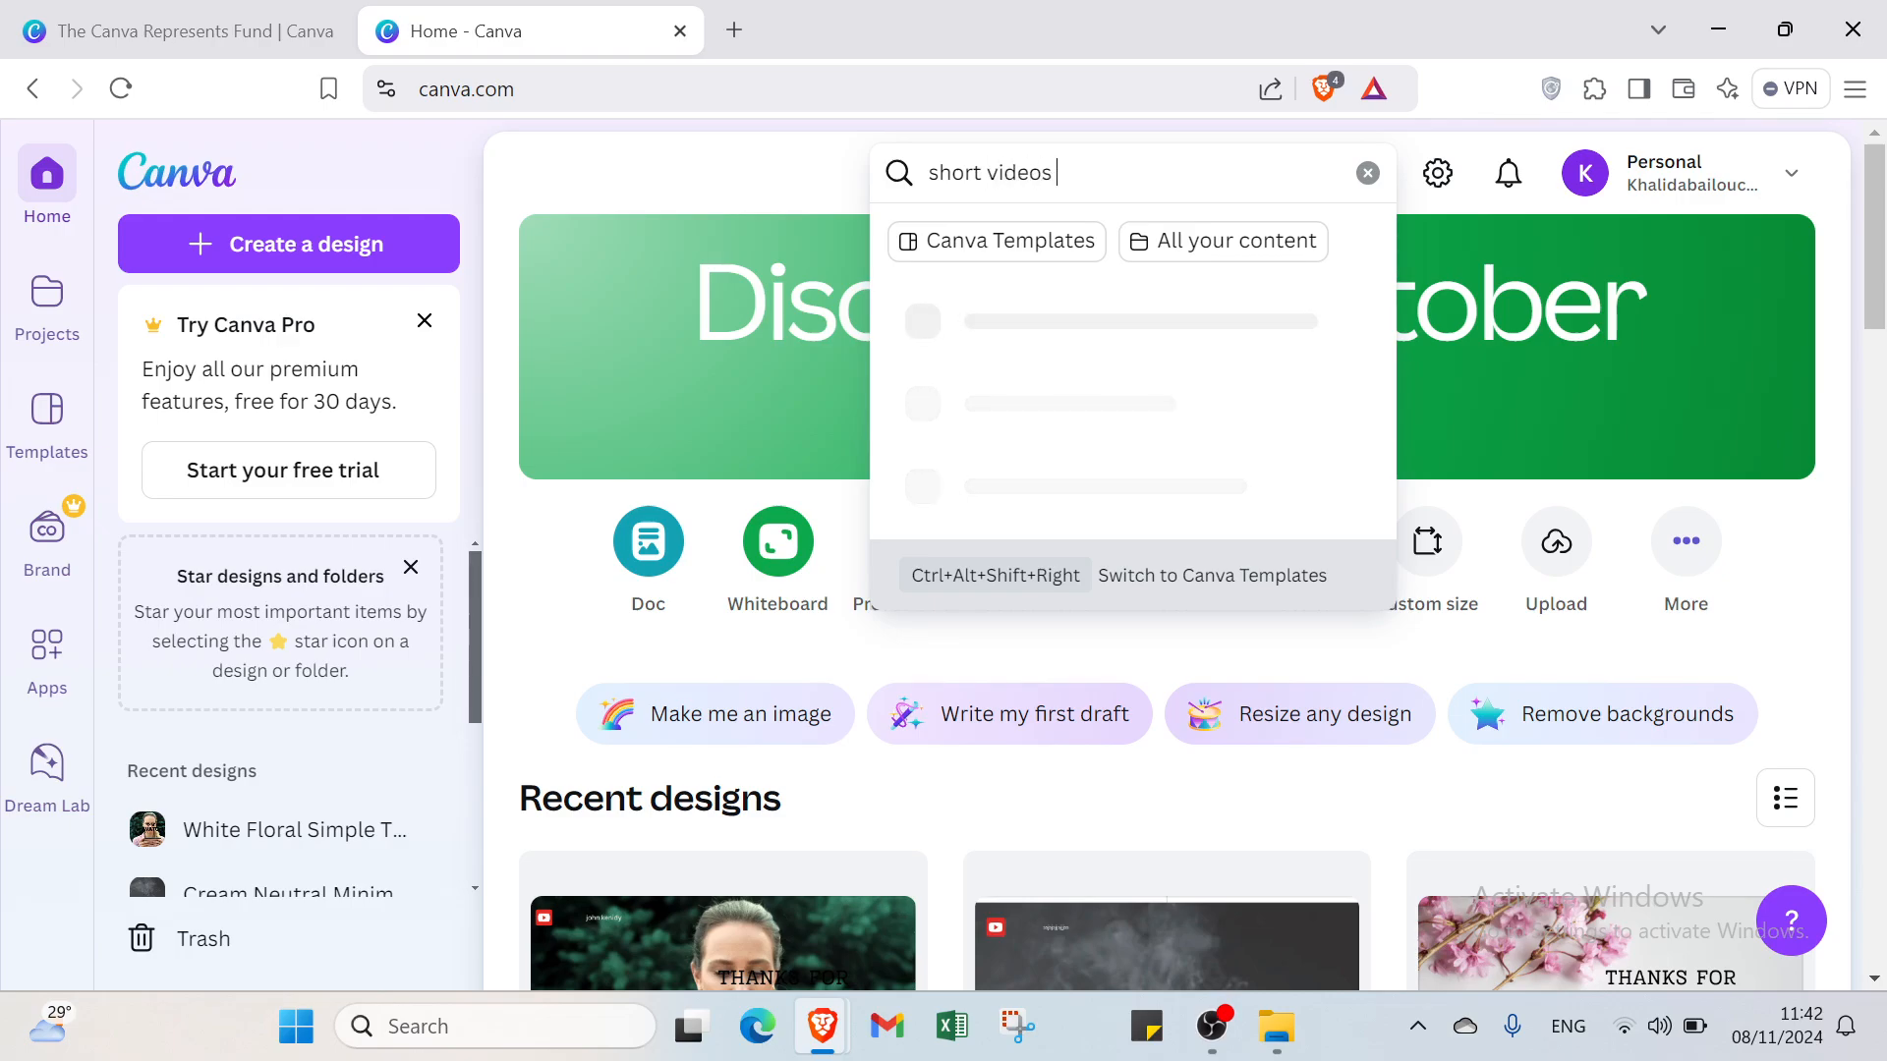
type(" youtube")
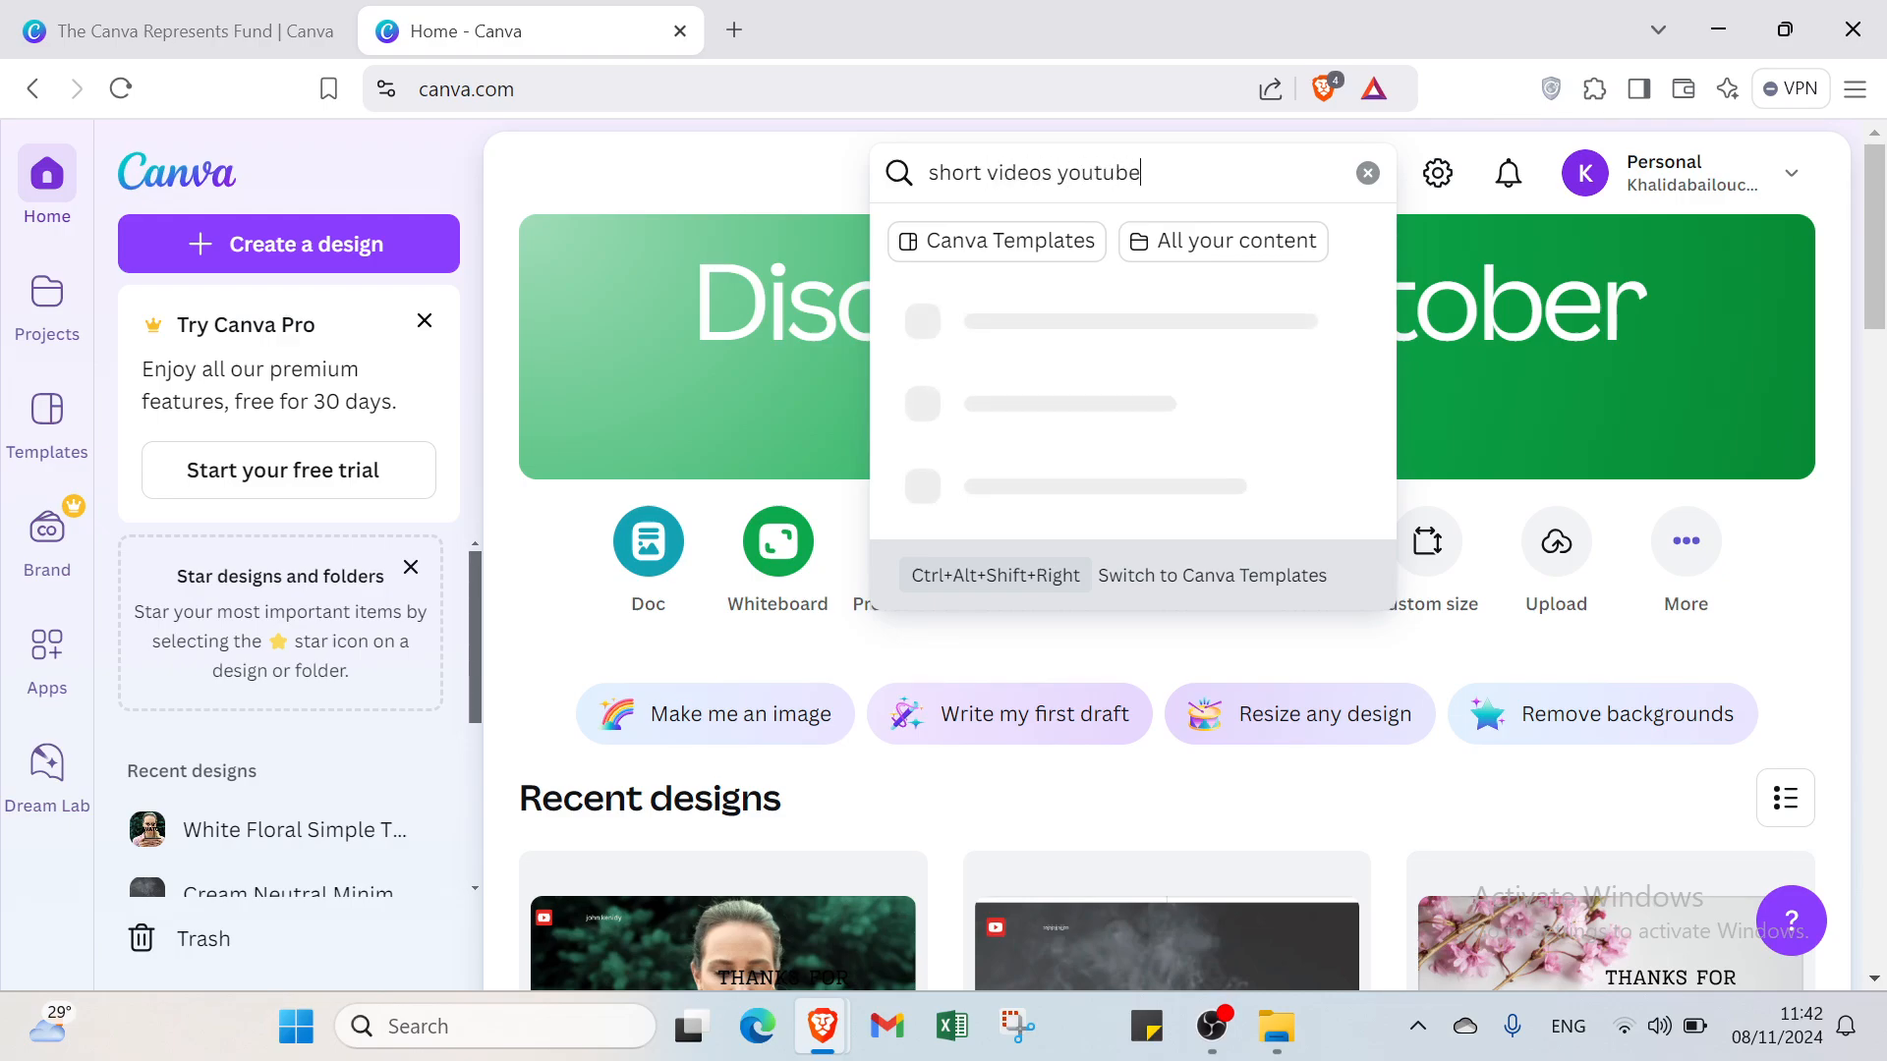
key("Return")
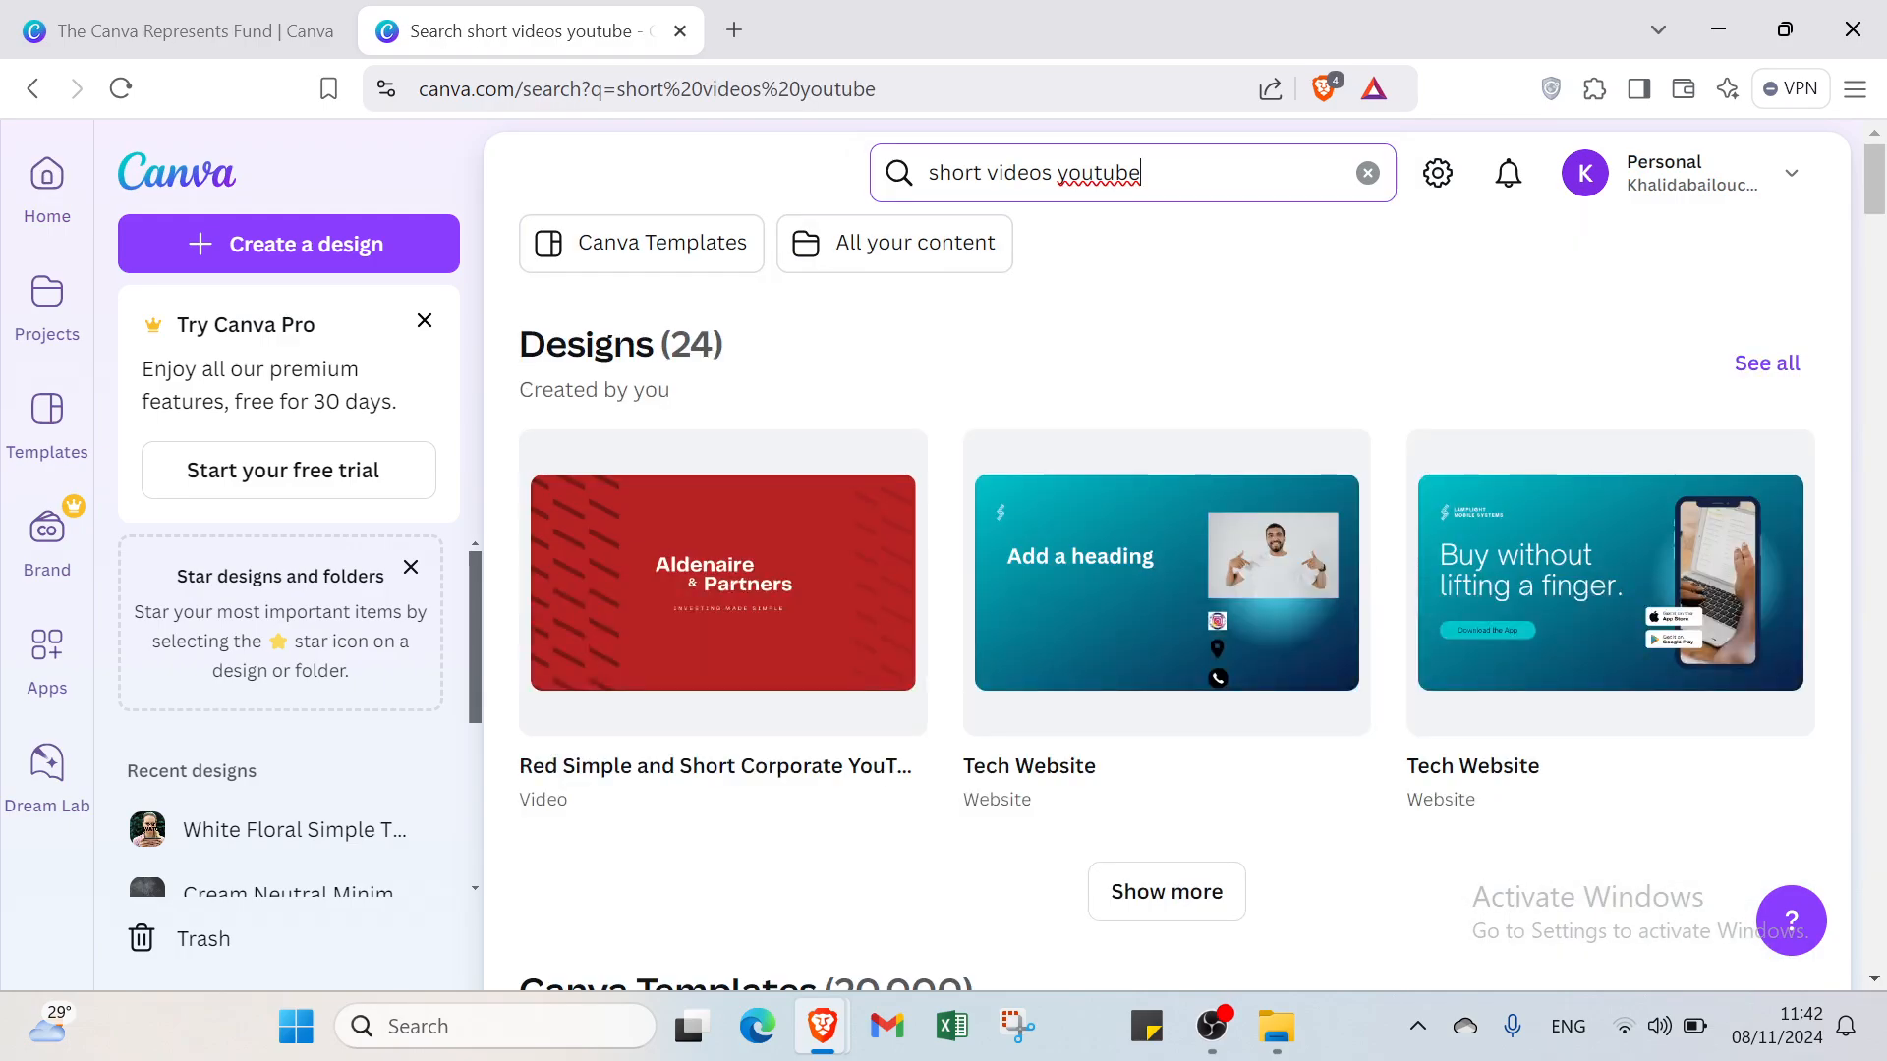
- Show all Canva Templates matching the search and browse the first rows of video templates
scroll(1169, 439, "down", 6)
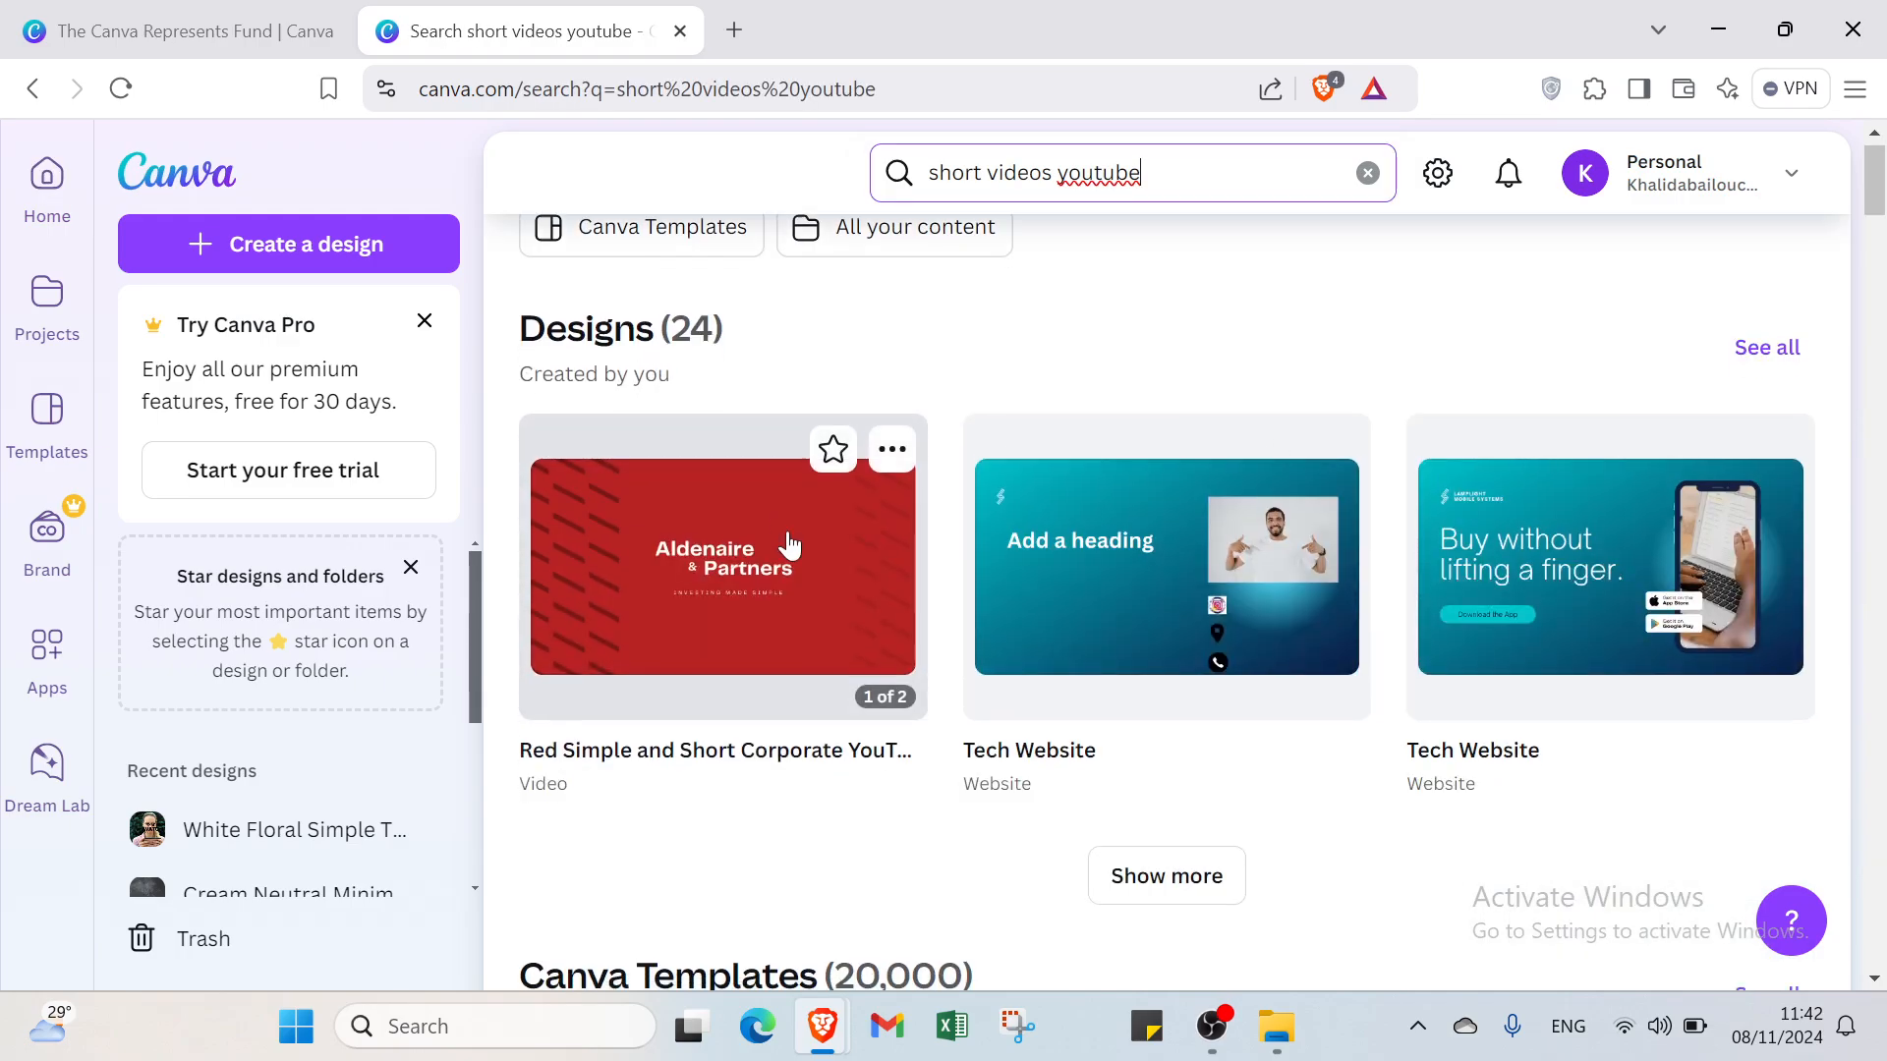
left_click(1761, 423)
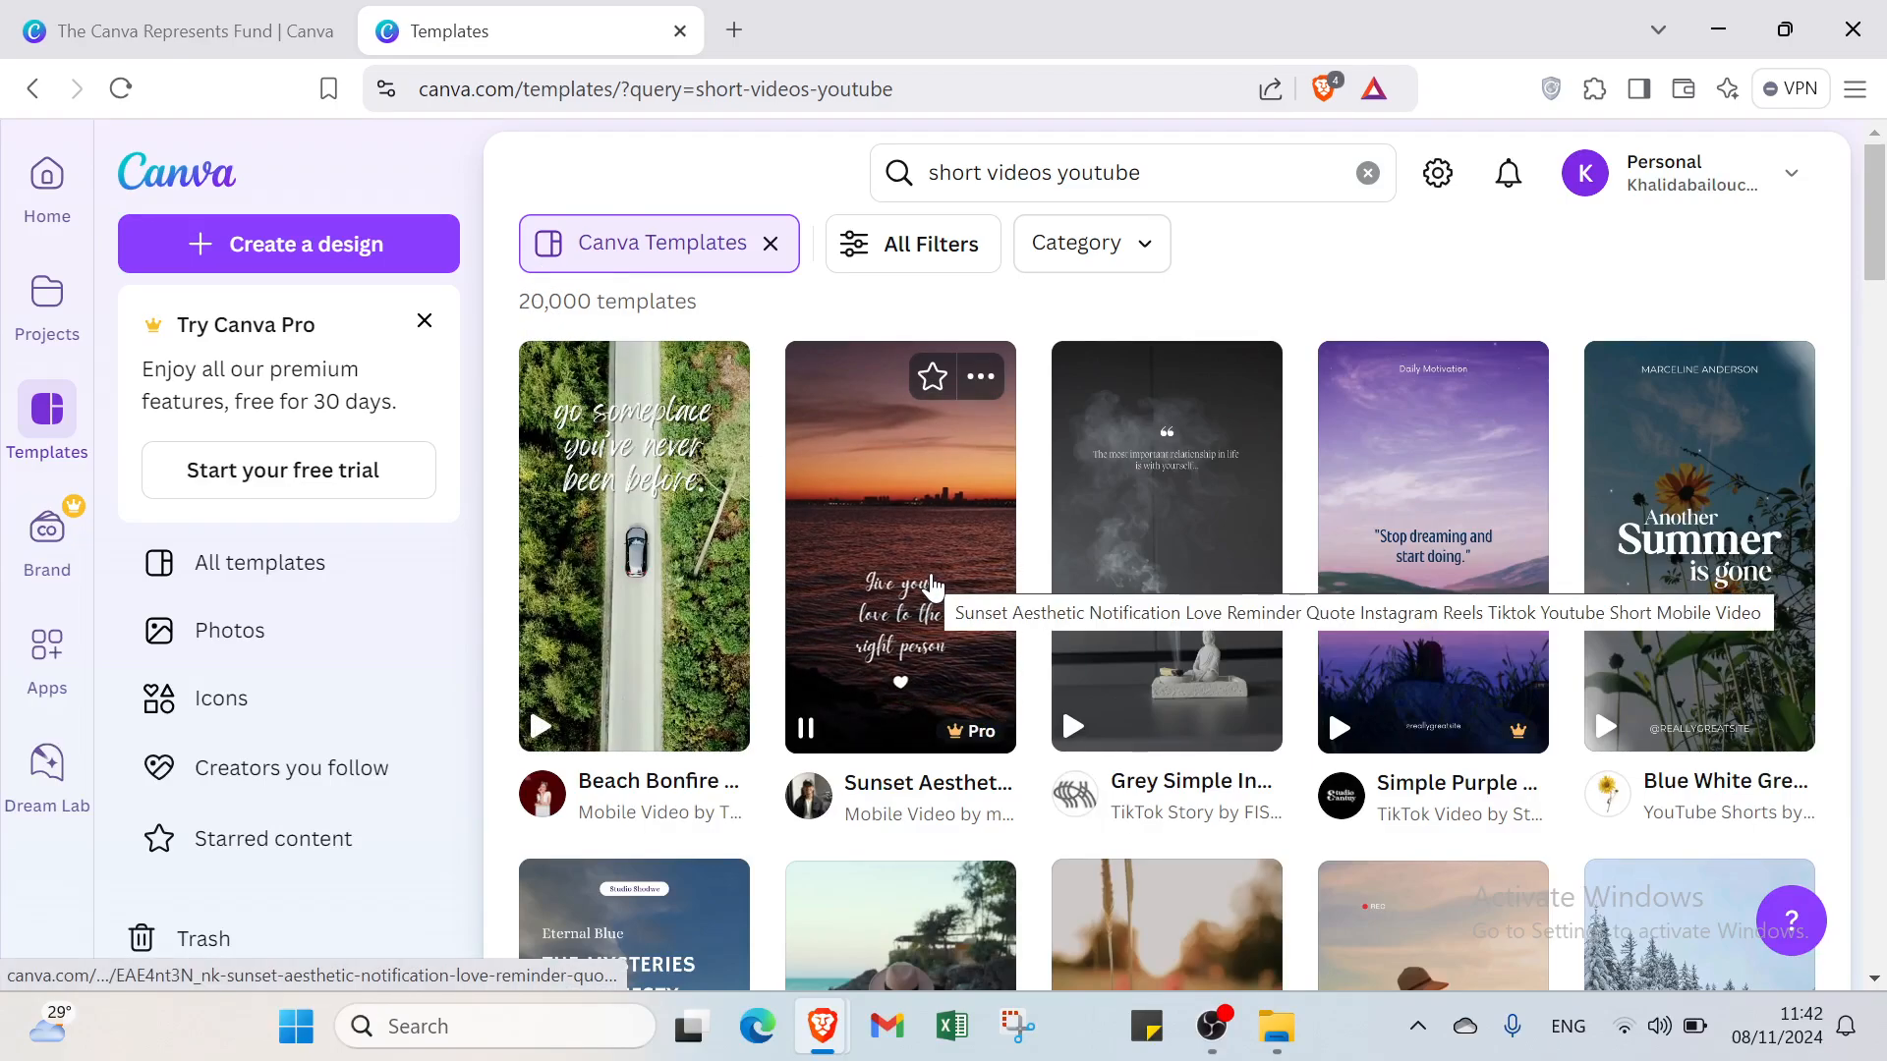
scroll(931, 589, "down", 1)
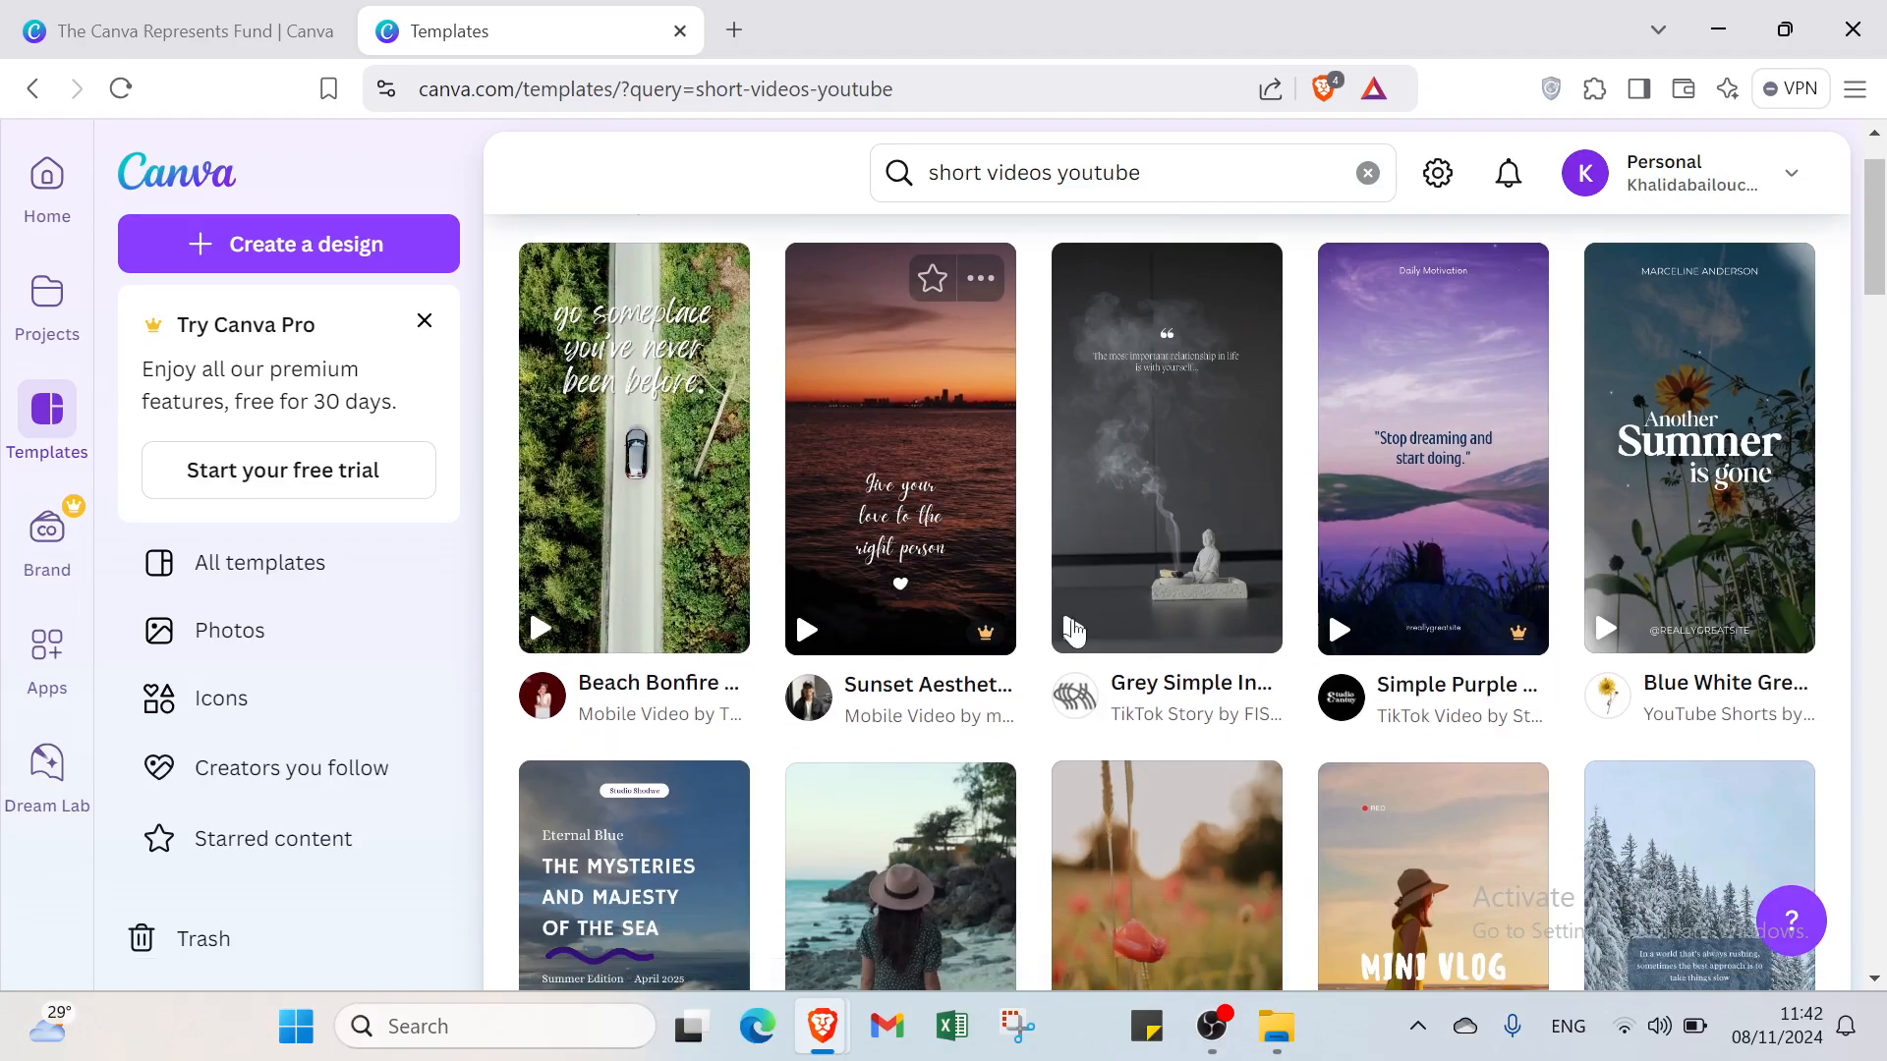
scroll(1073, 629, "up", 1)
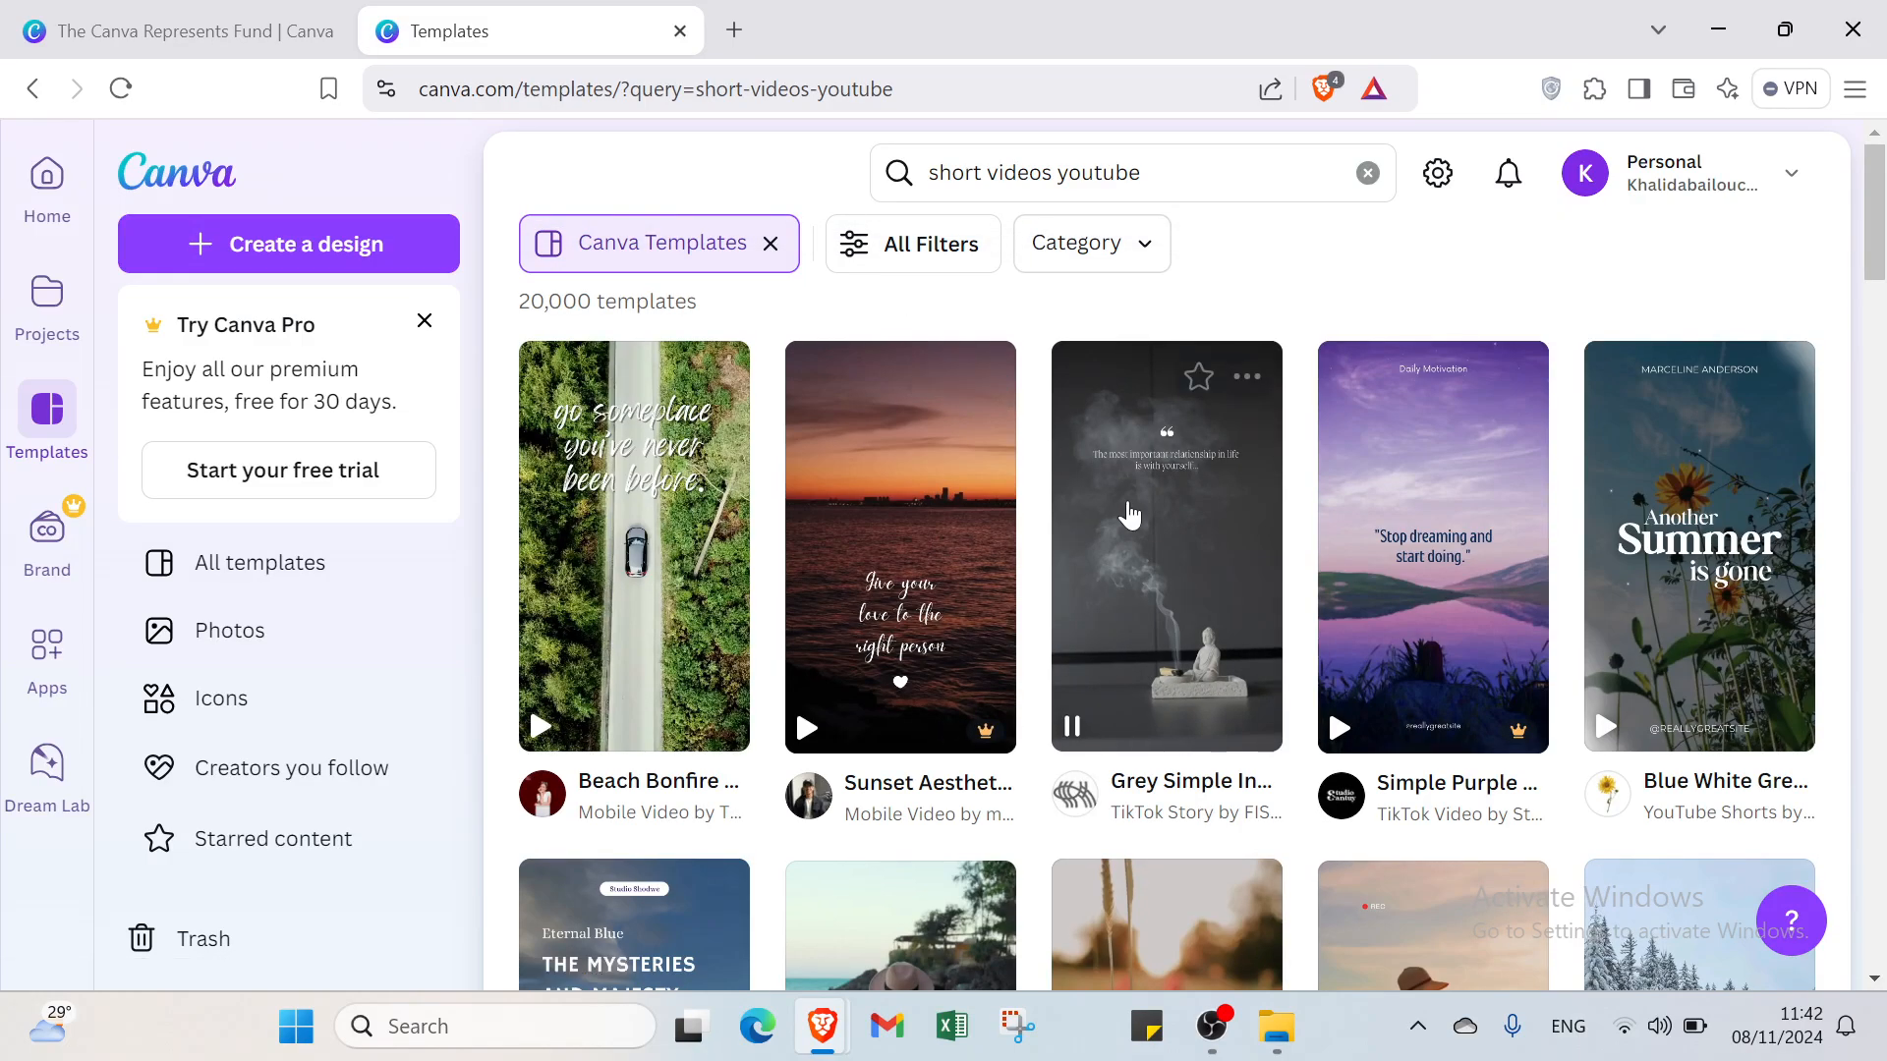
scroll(1154, 521, "down", 5)
scroll(1189, 545, "up", 5)
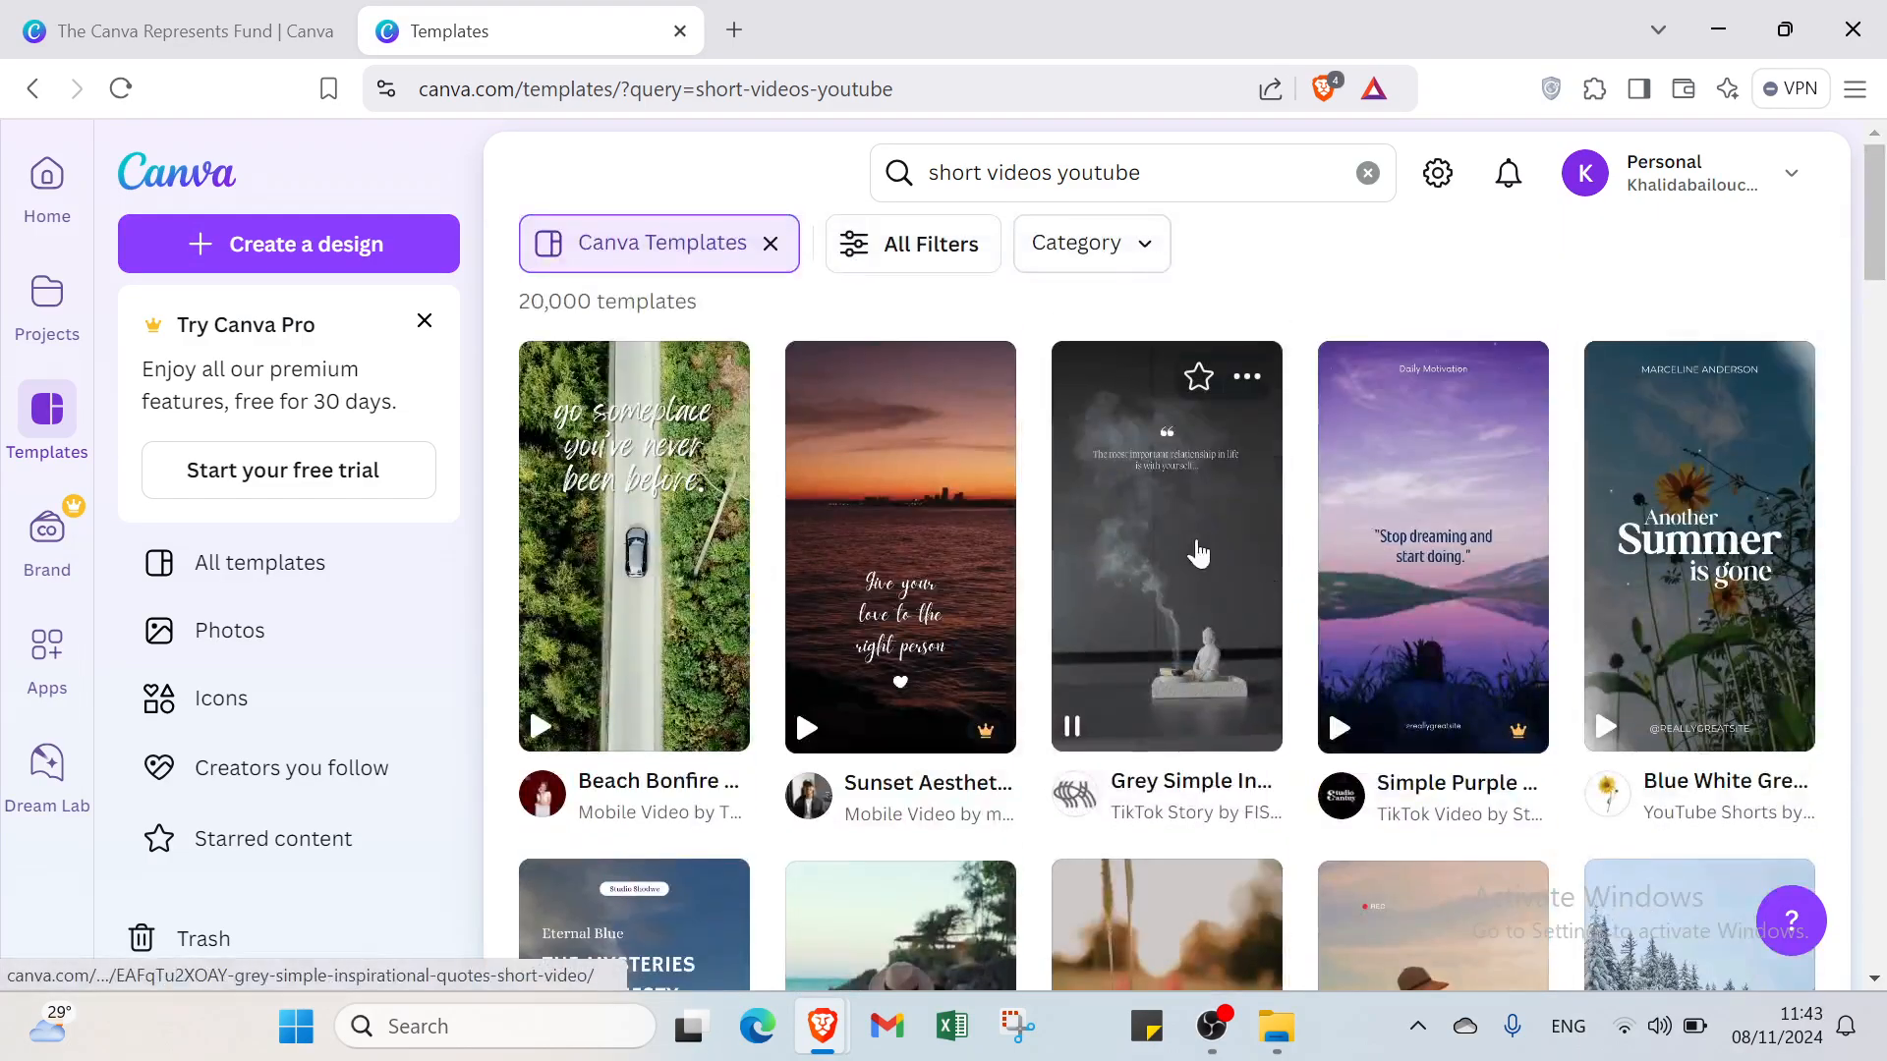
- Open the full set of template filters and select YouTube Videos in the Video category
left_click(931, 246)
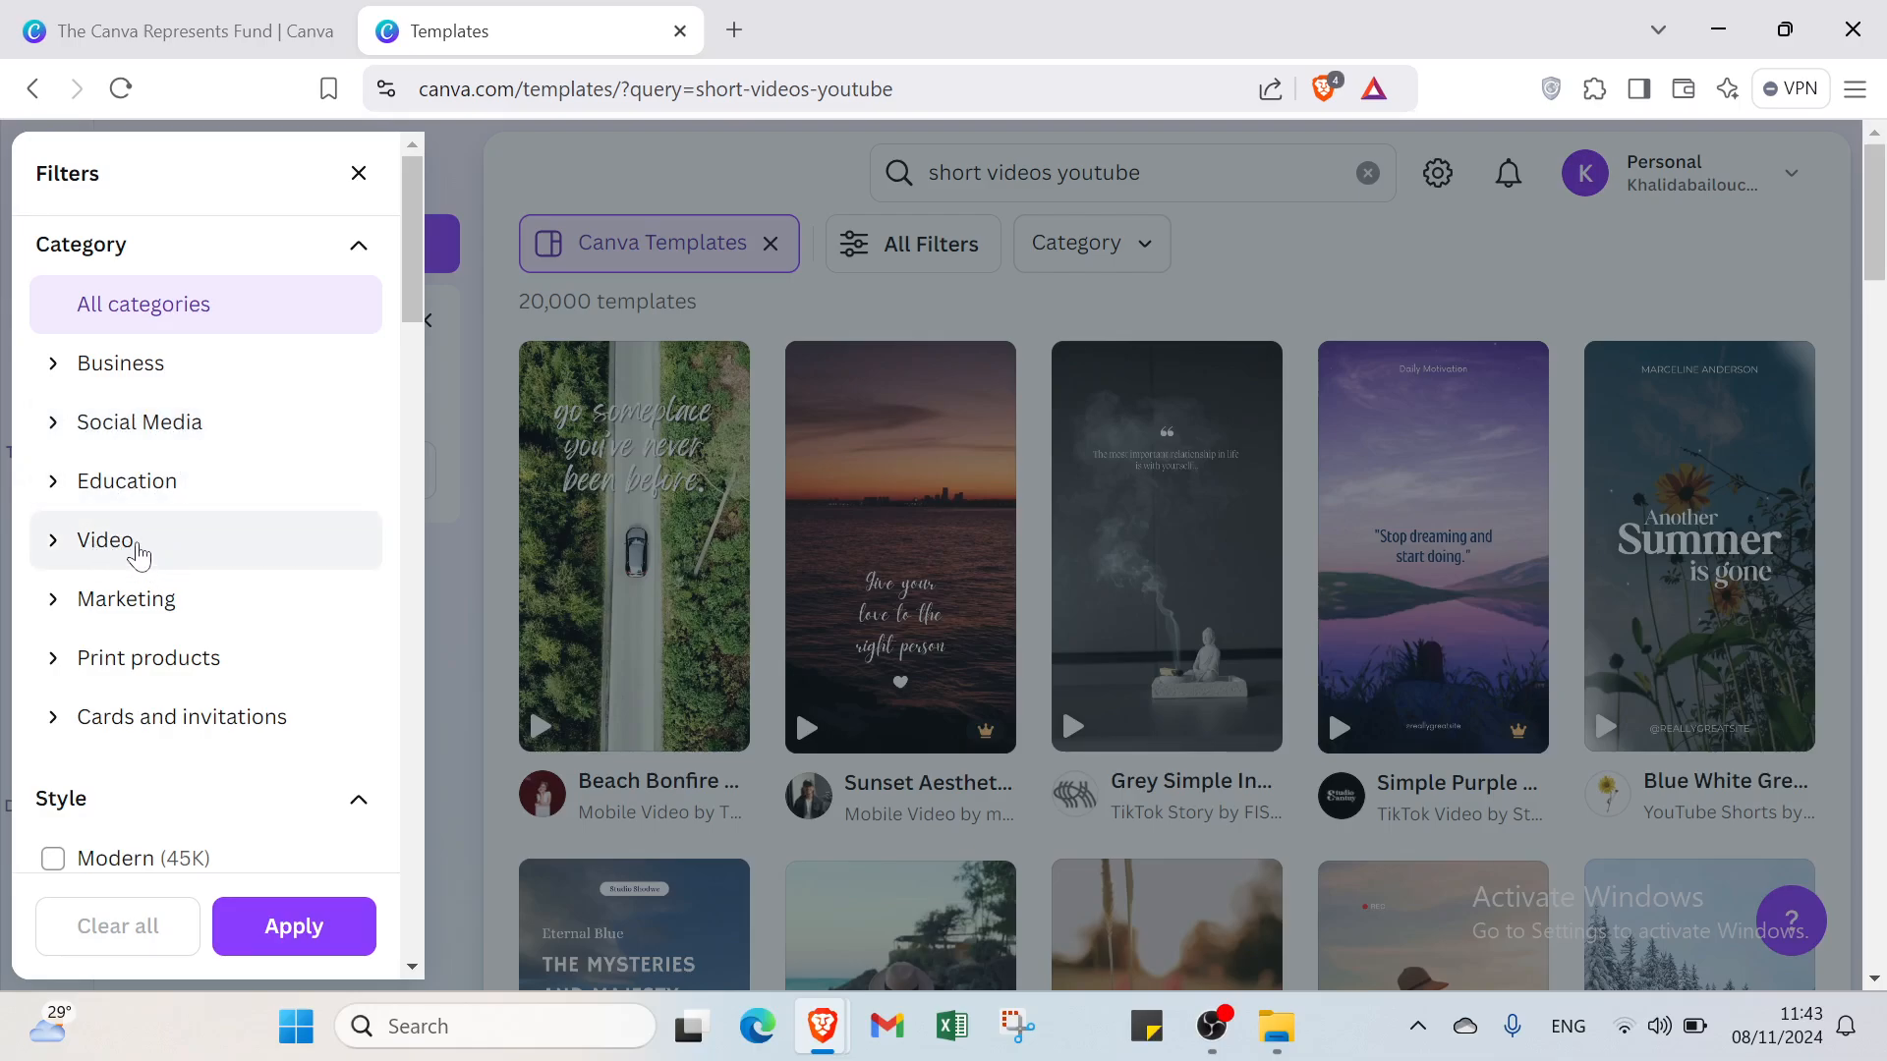
left_click(140, 550)
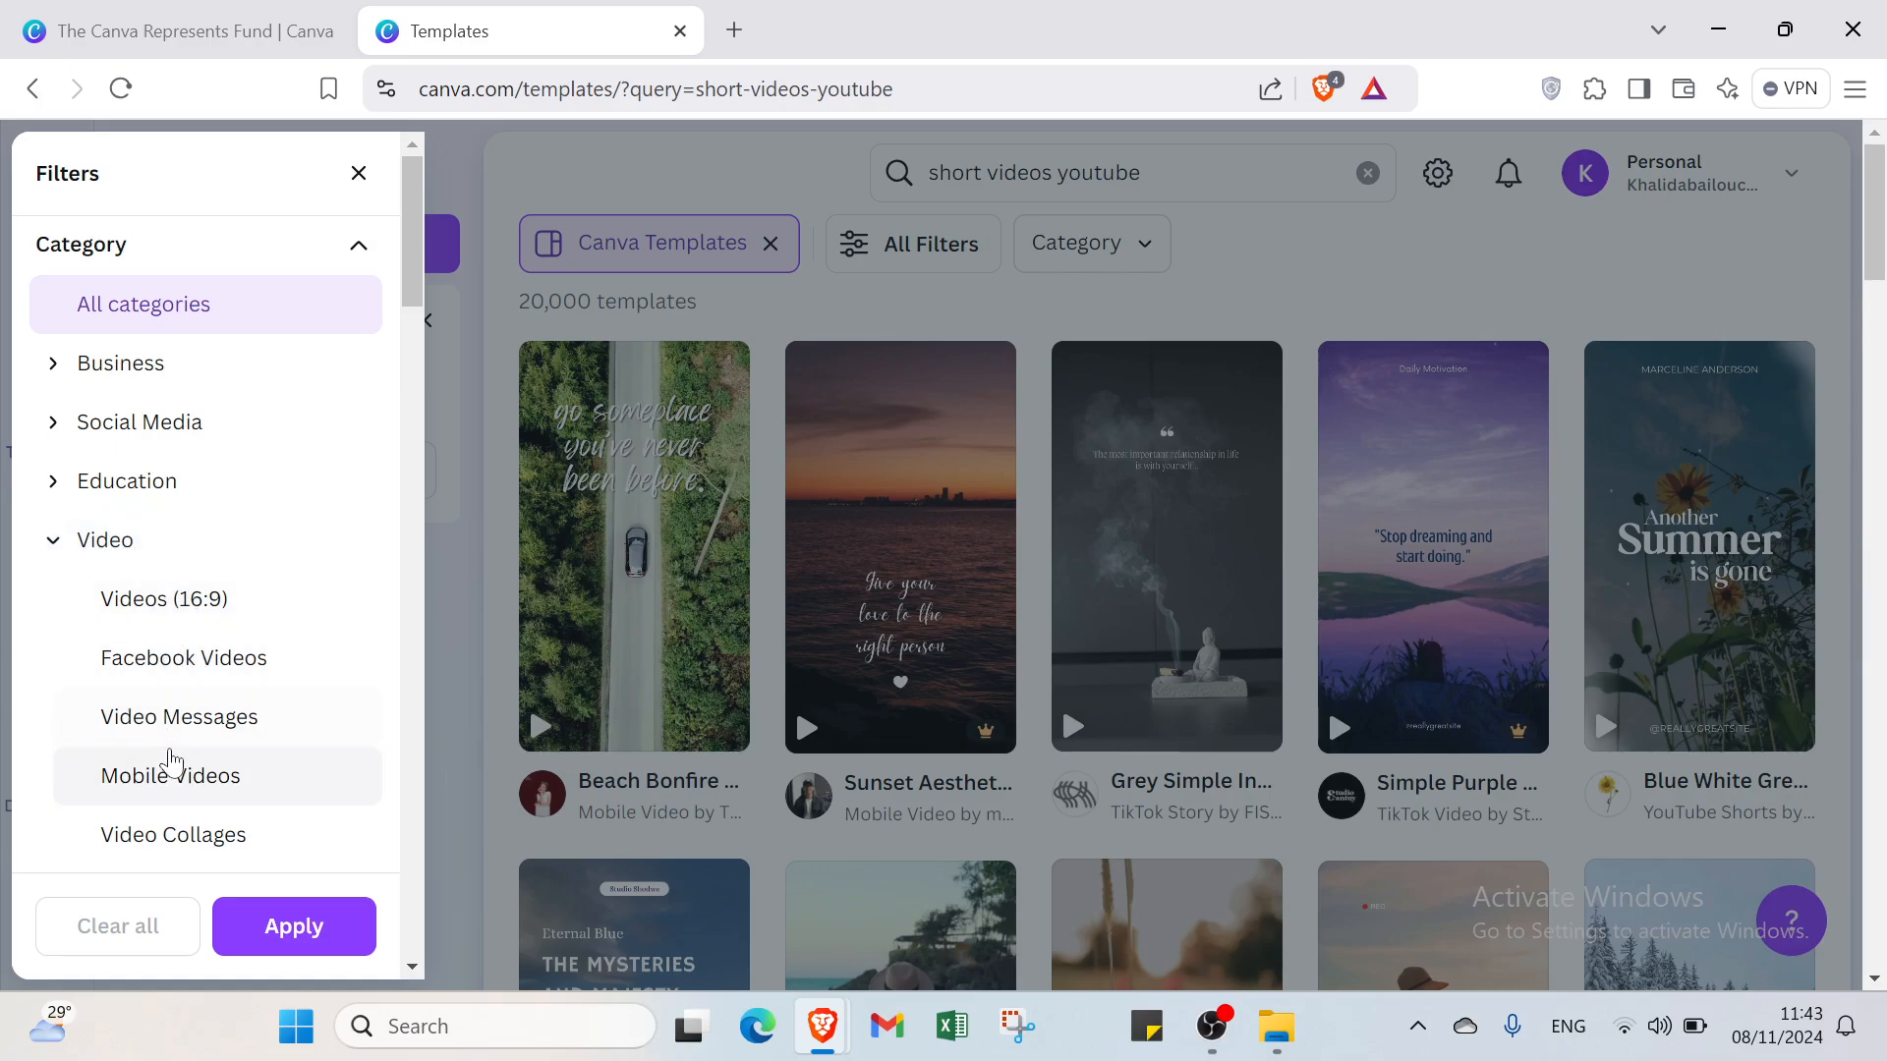
scroll(173, 722, "down", 3)
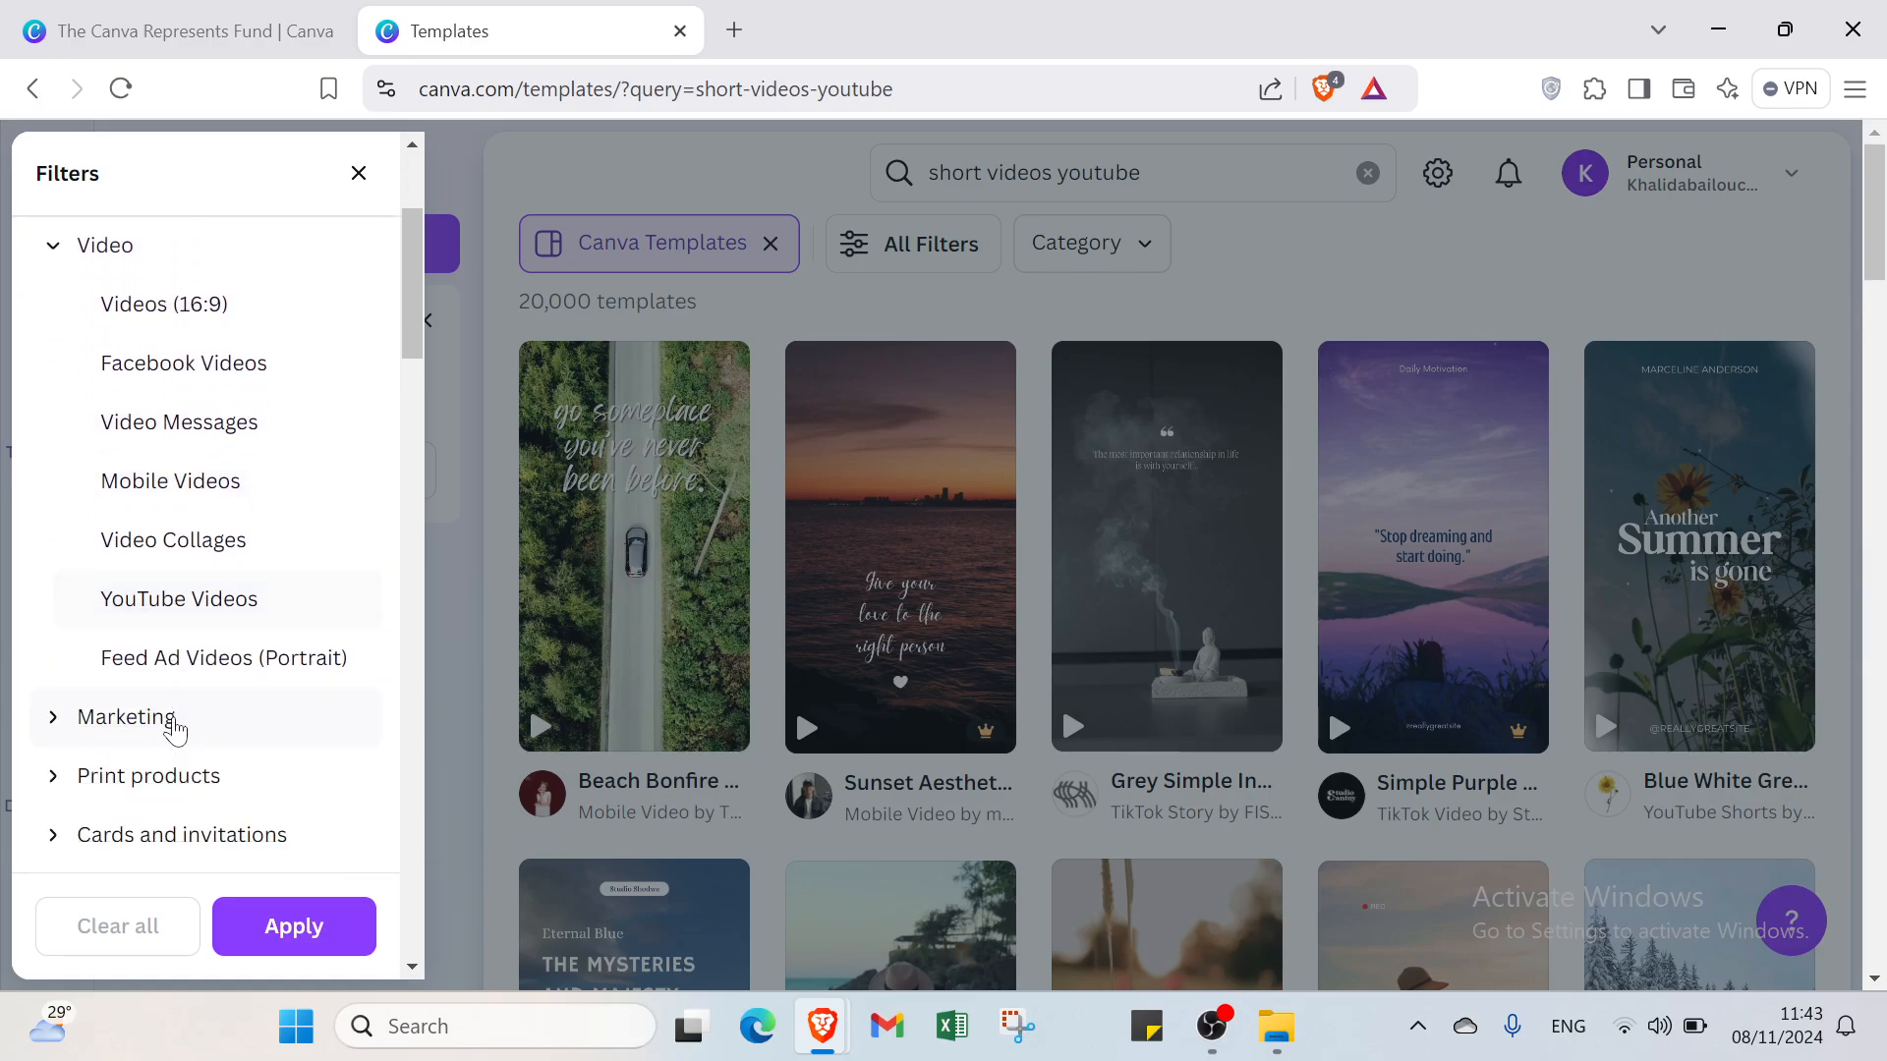
left_click(153, 605)
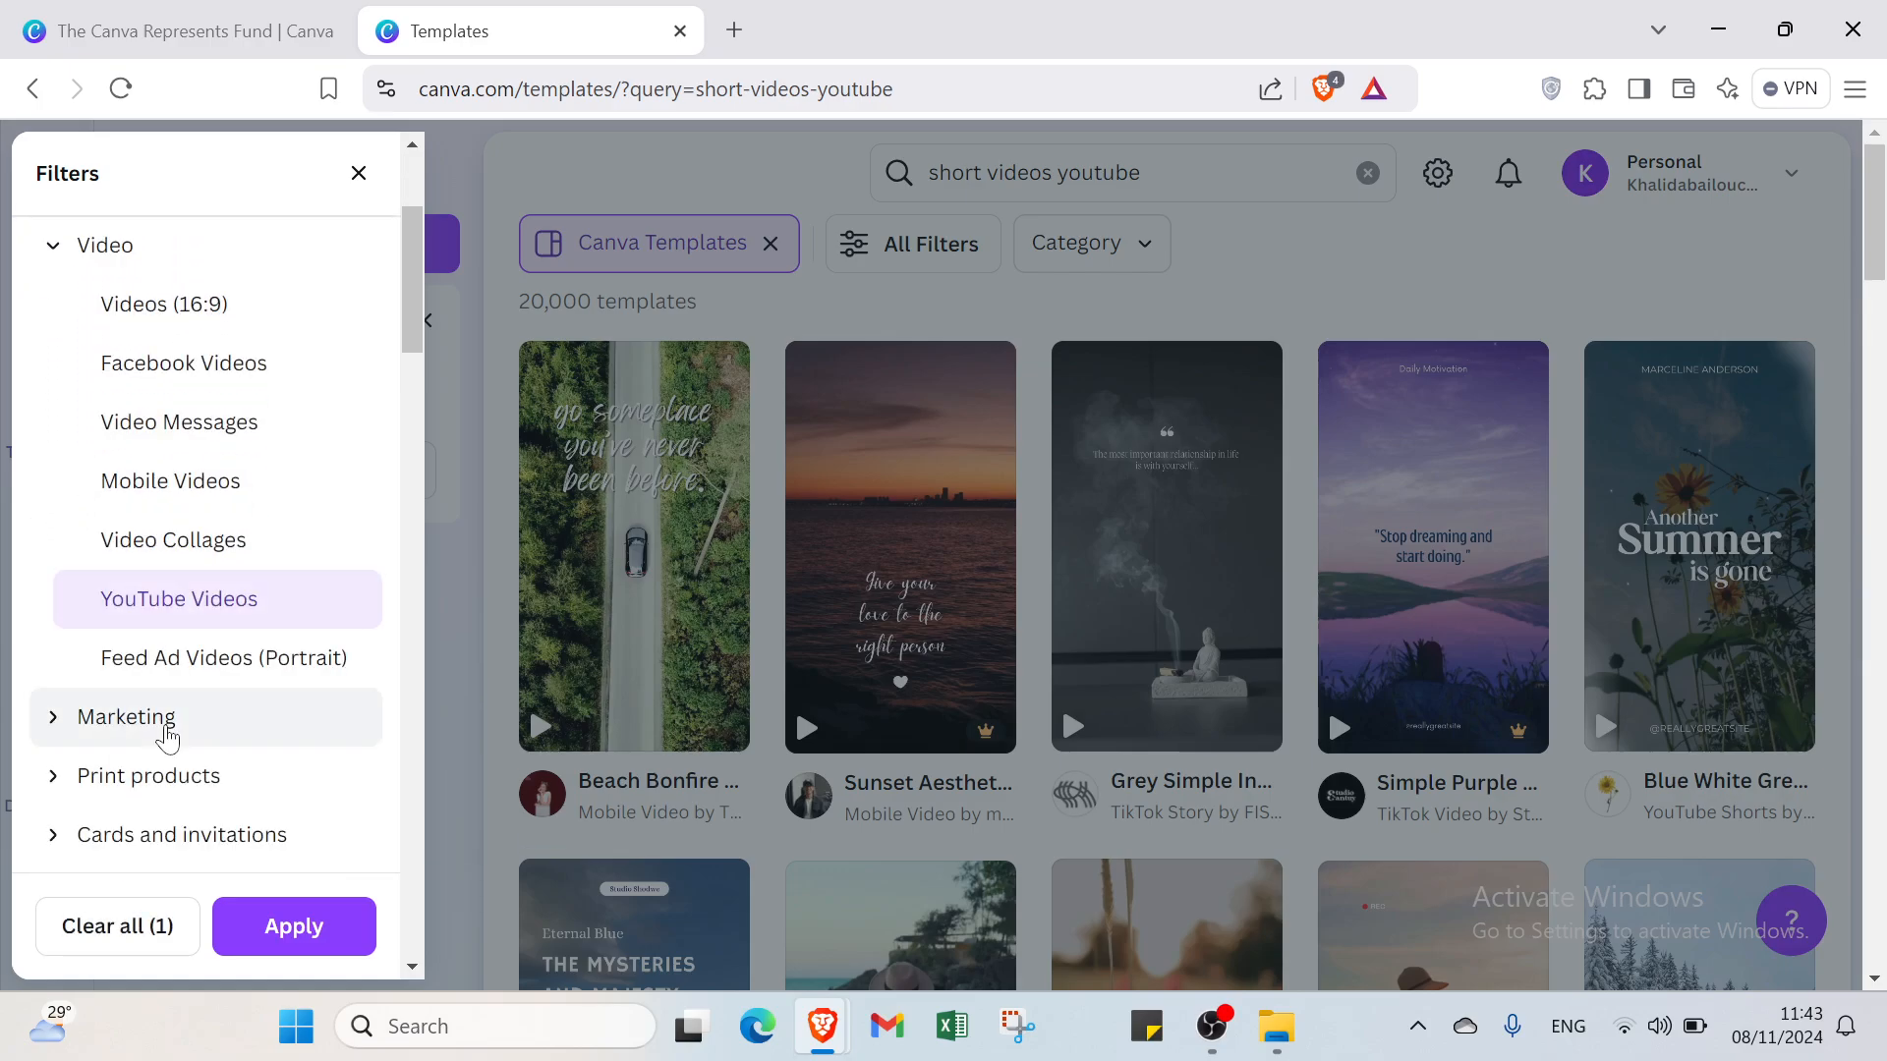
- Expand the Marketing, Print products and Cards and invitations categories to examine their subcategories
scroll(160, 727, "down", 4)
left_click(150, 334)
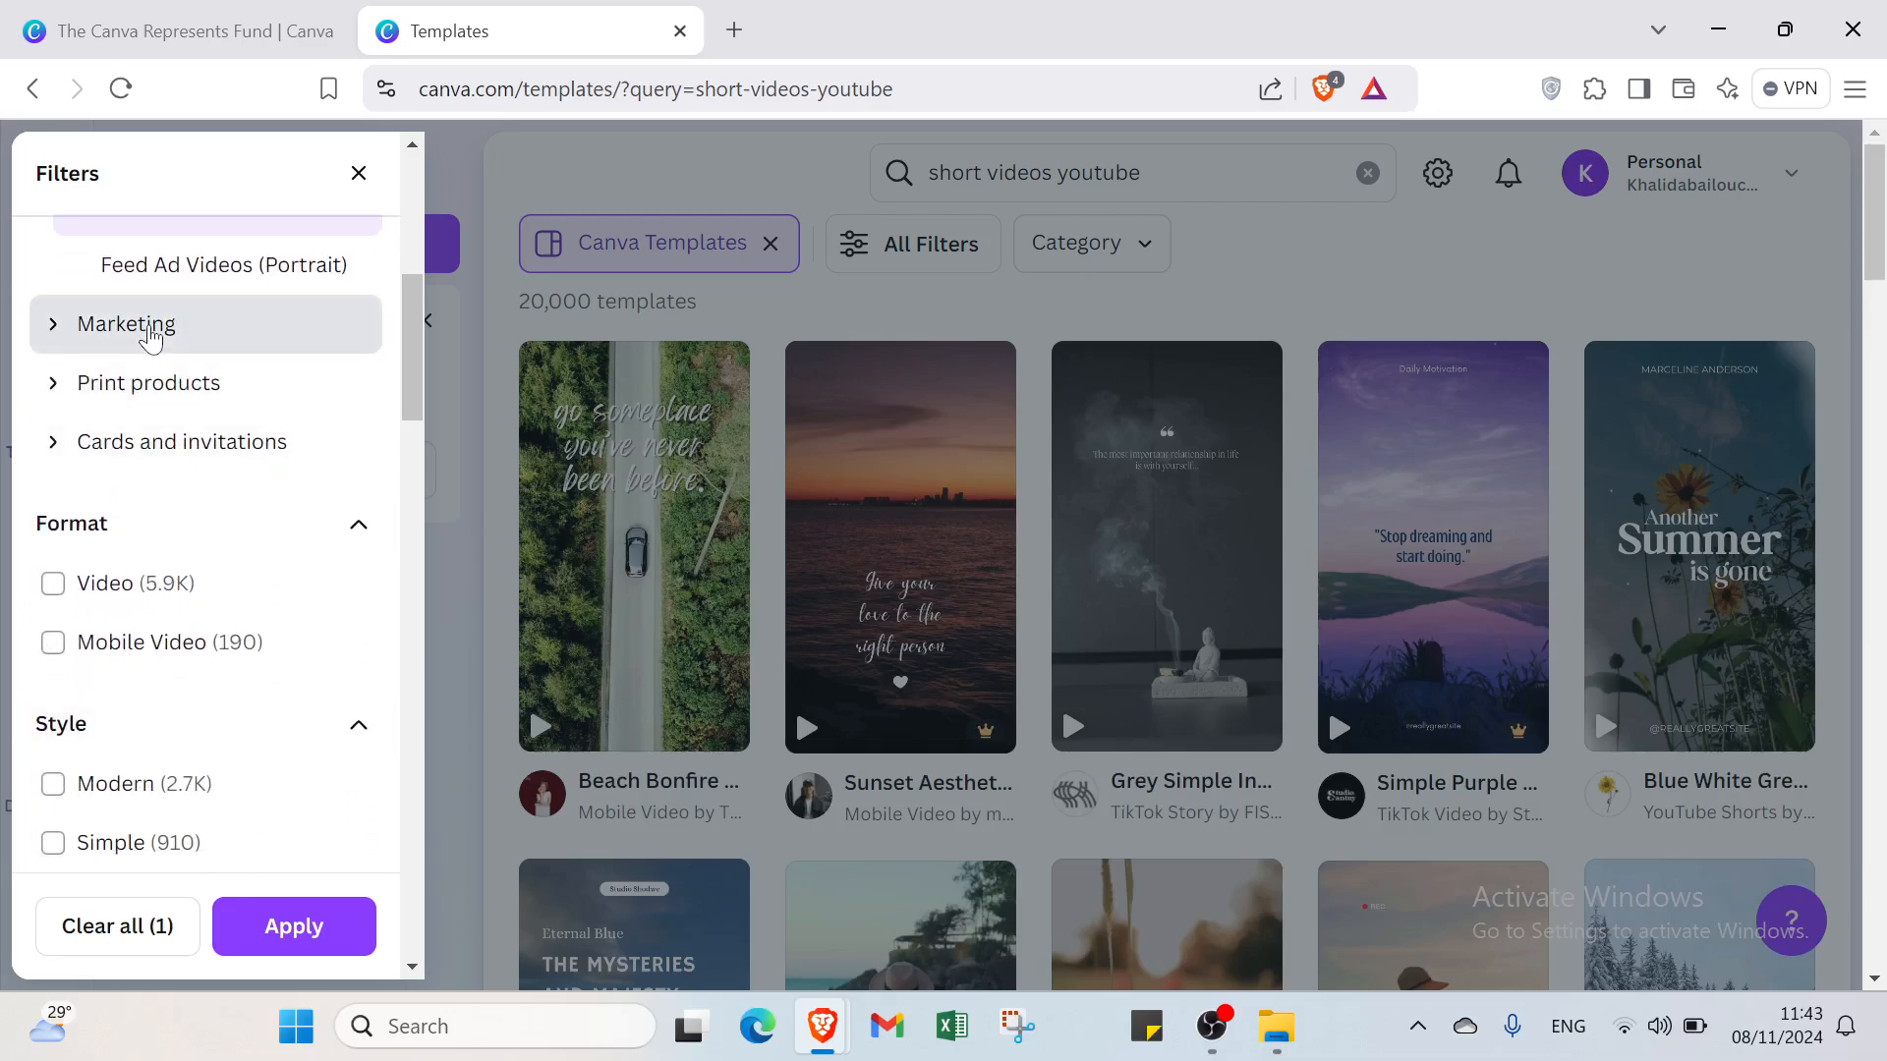
scroll(211, 510, "down", 1)
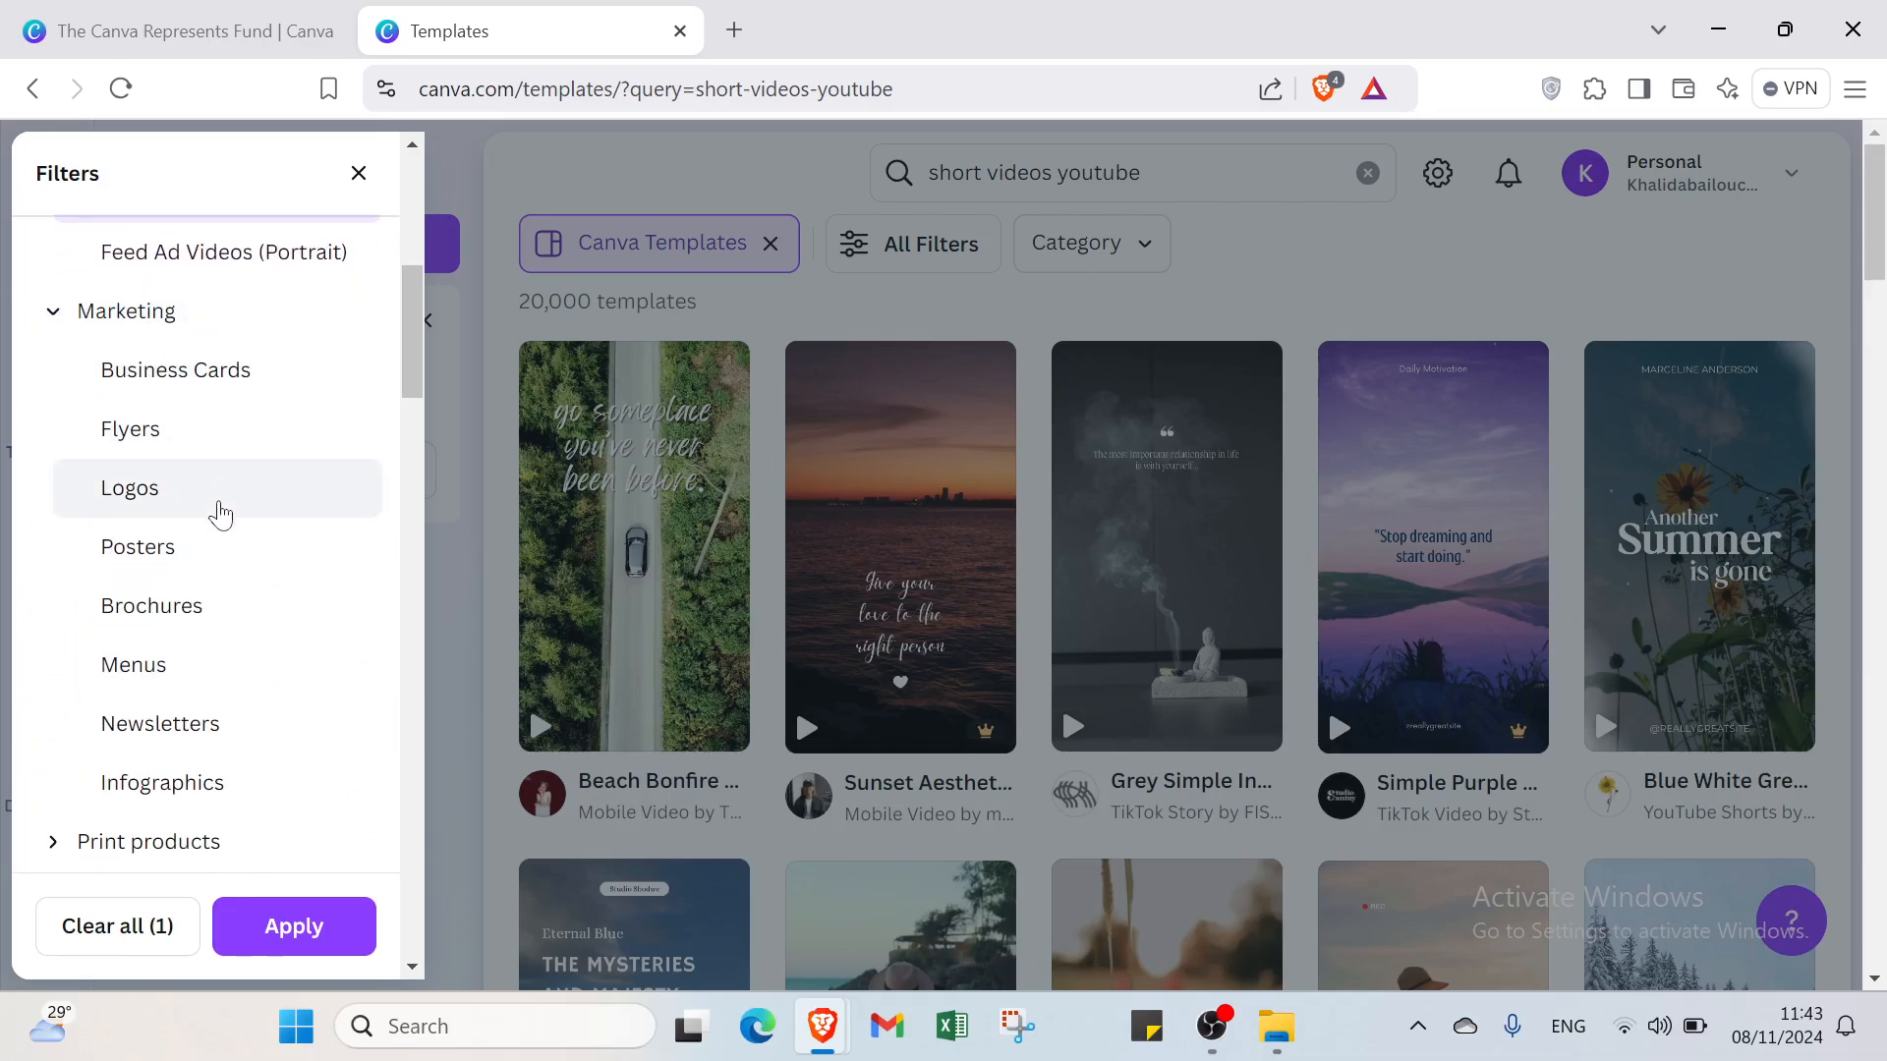
scroll(218, 516, "down", 2)
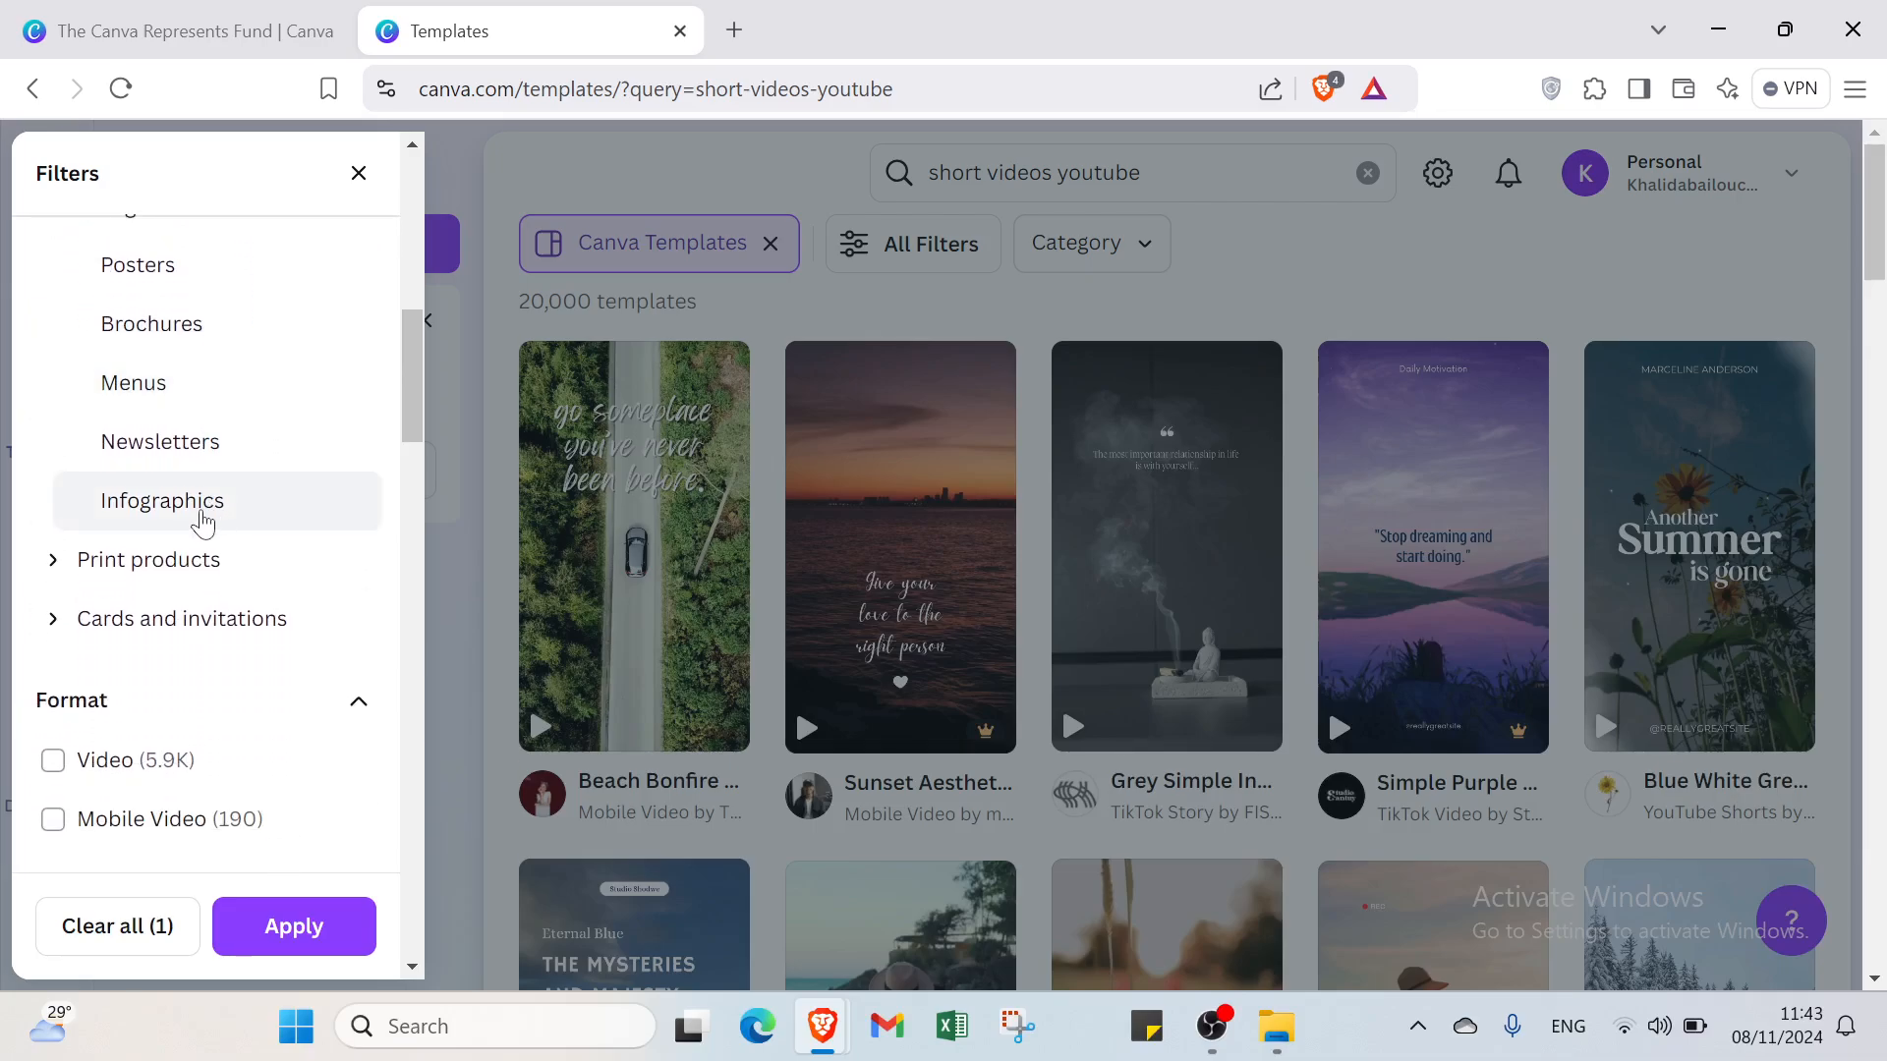
left_click(2, 4)
left_click(464, 23)
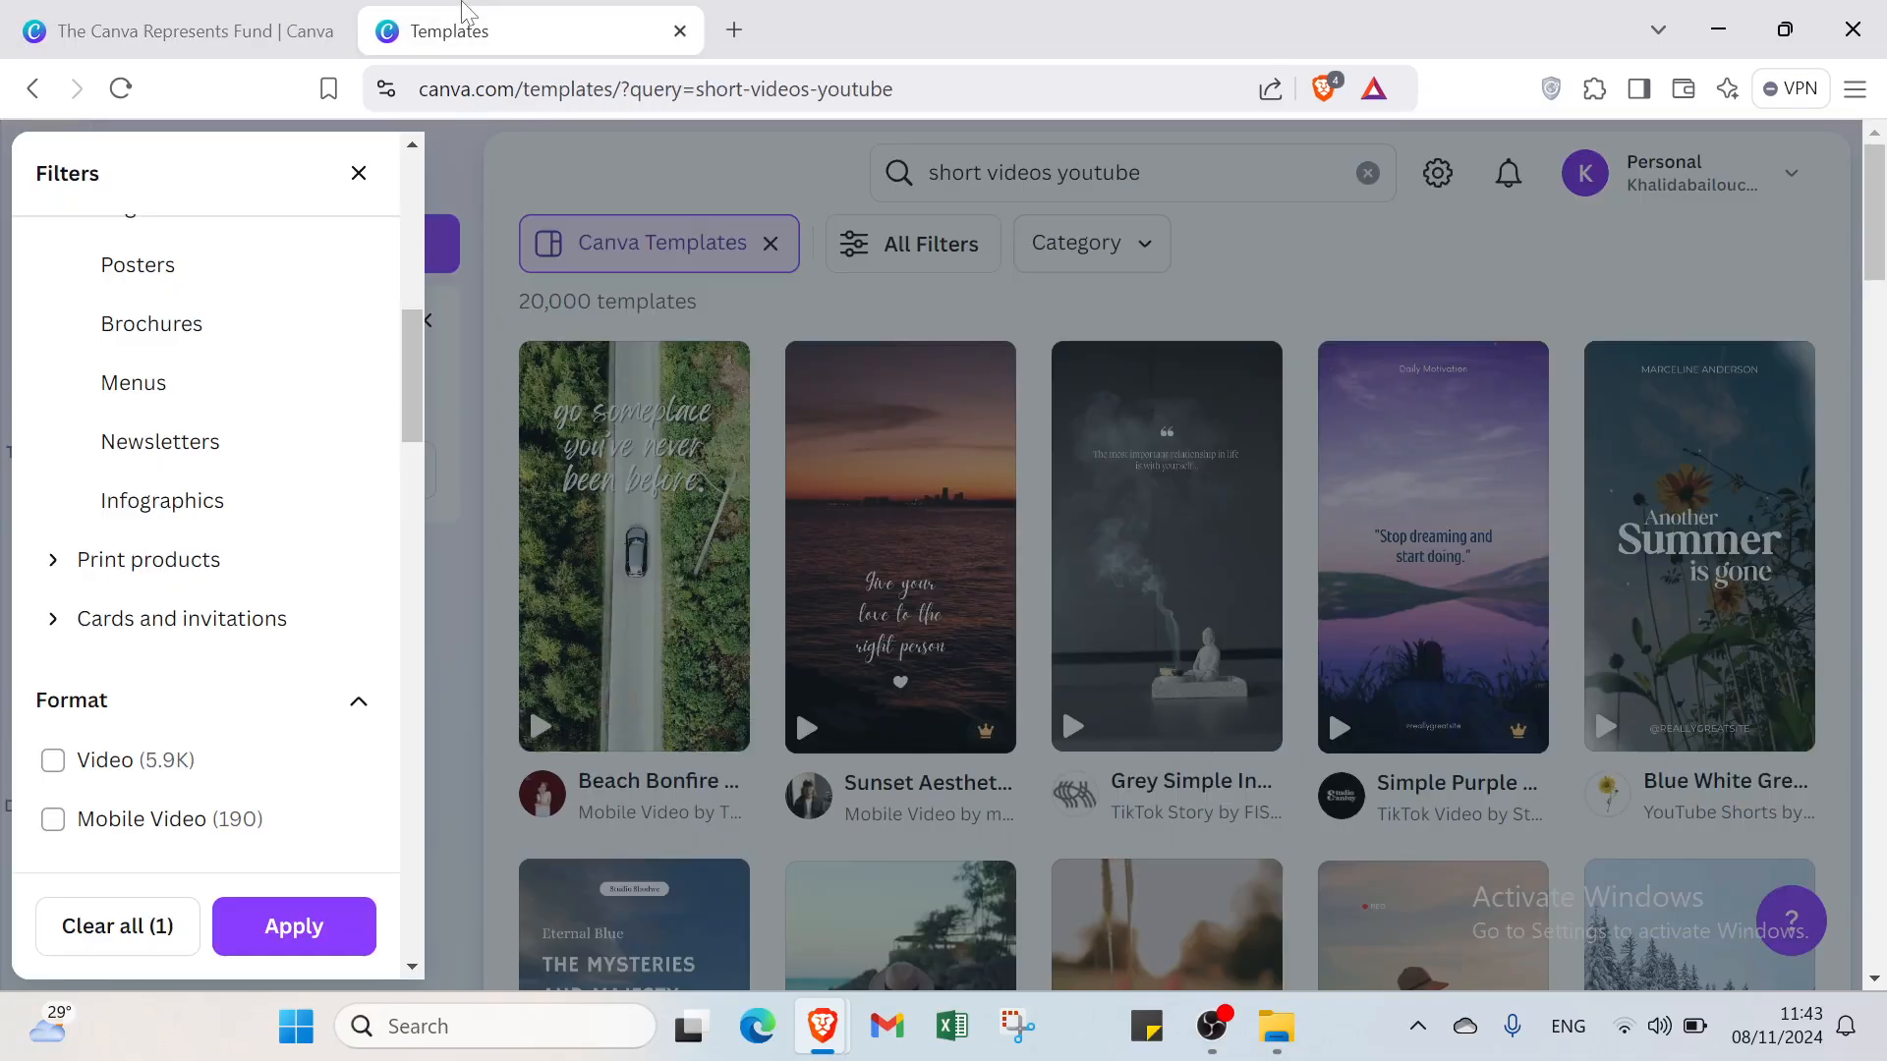
left_click(237, 590)
scroll(231, 586, "down", 4)
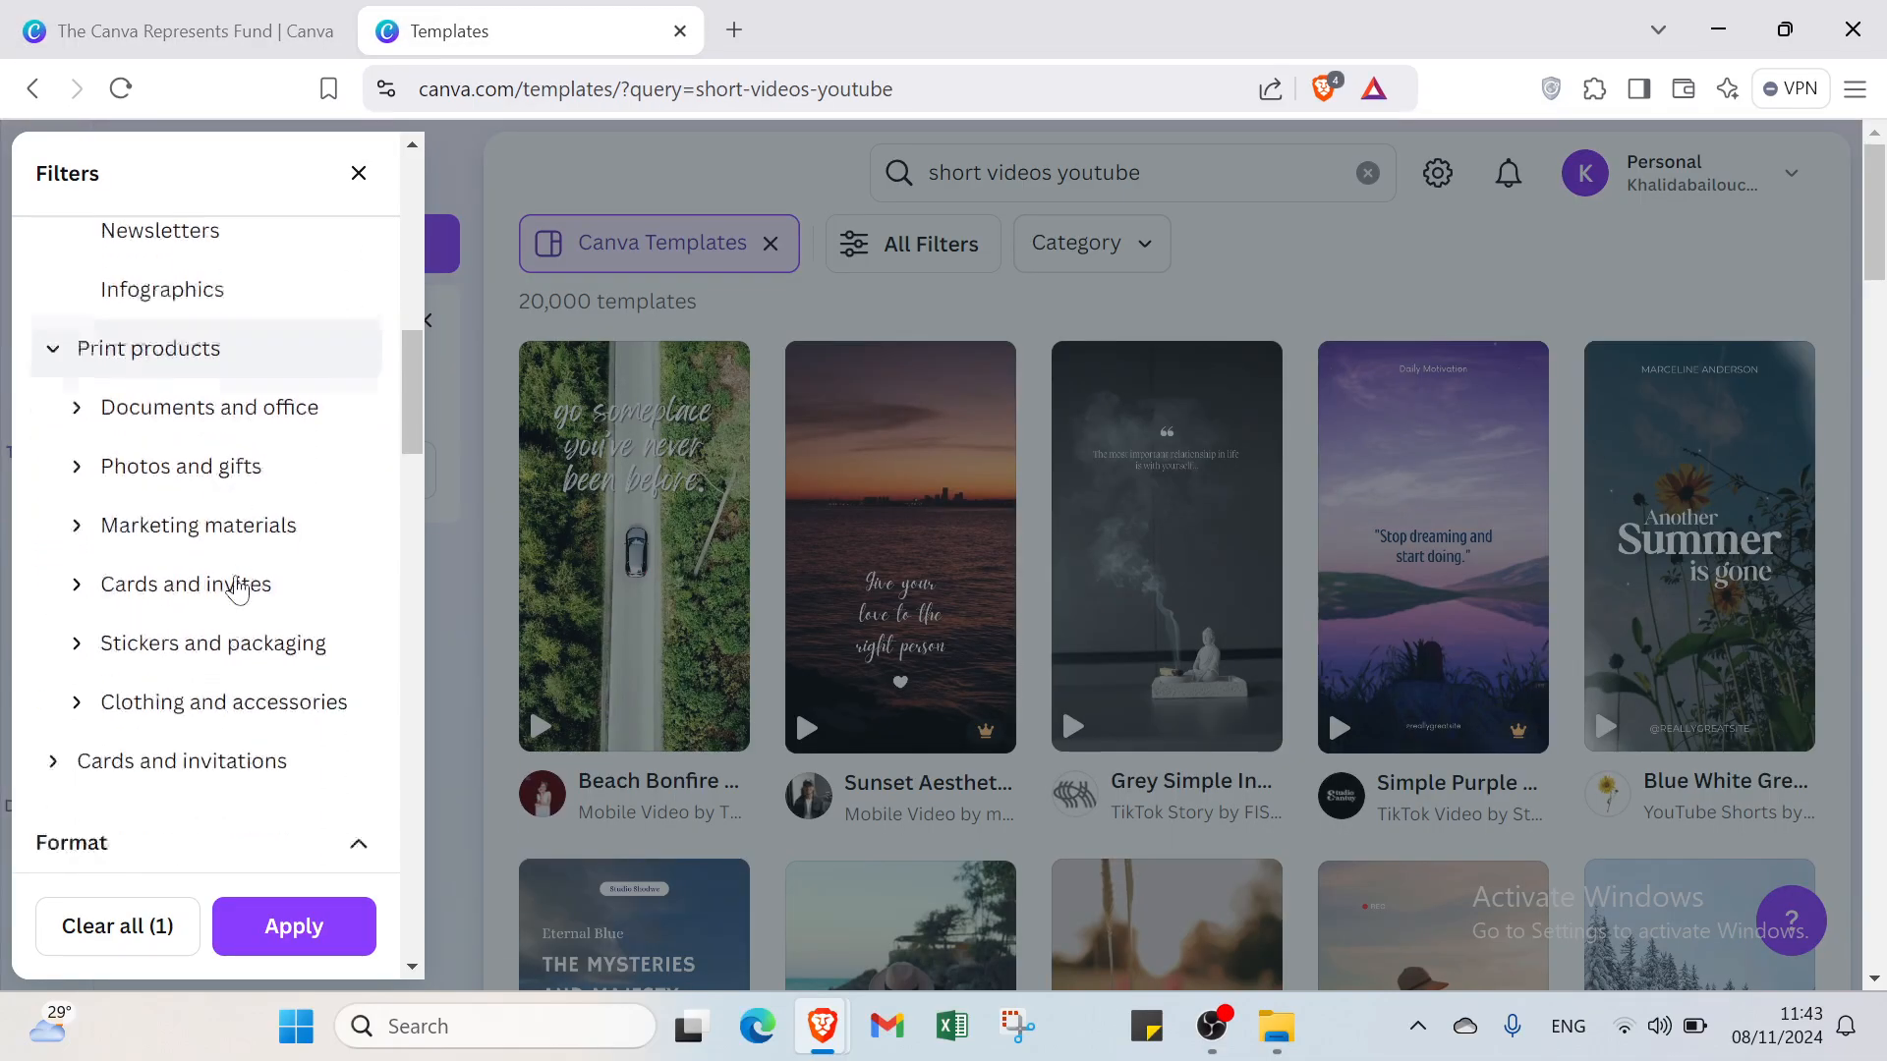
left_click(233, 585)
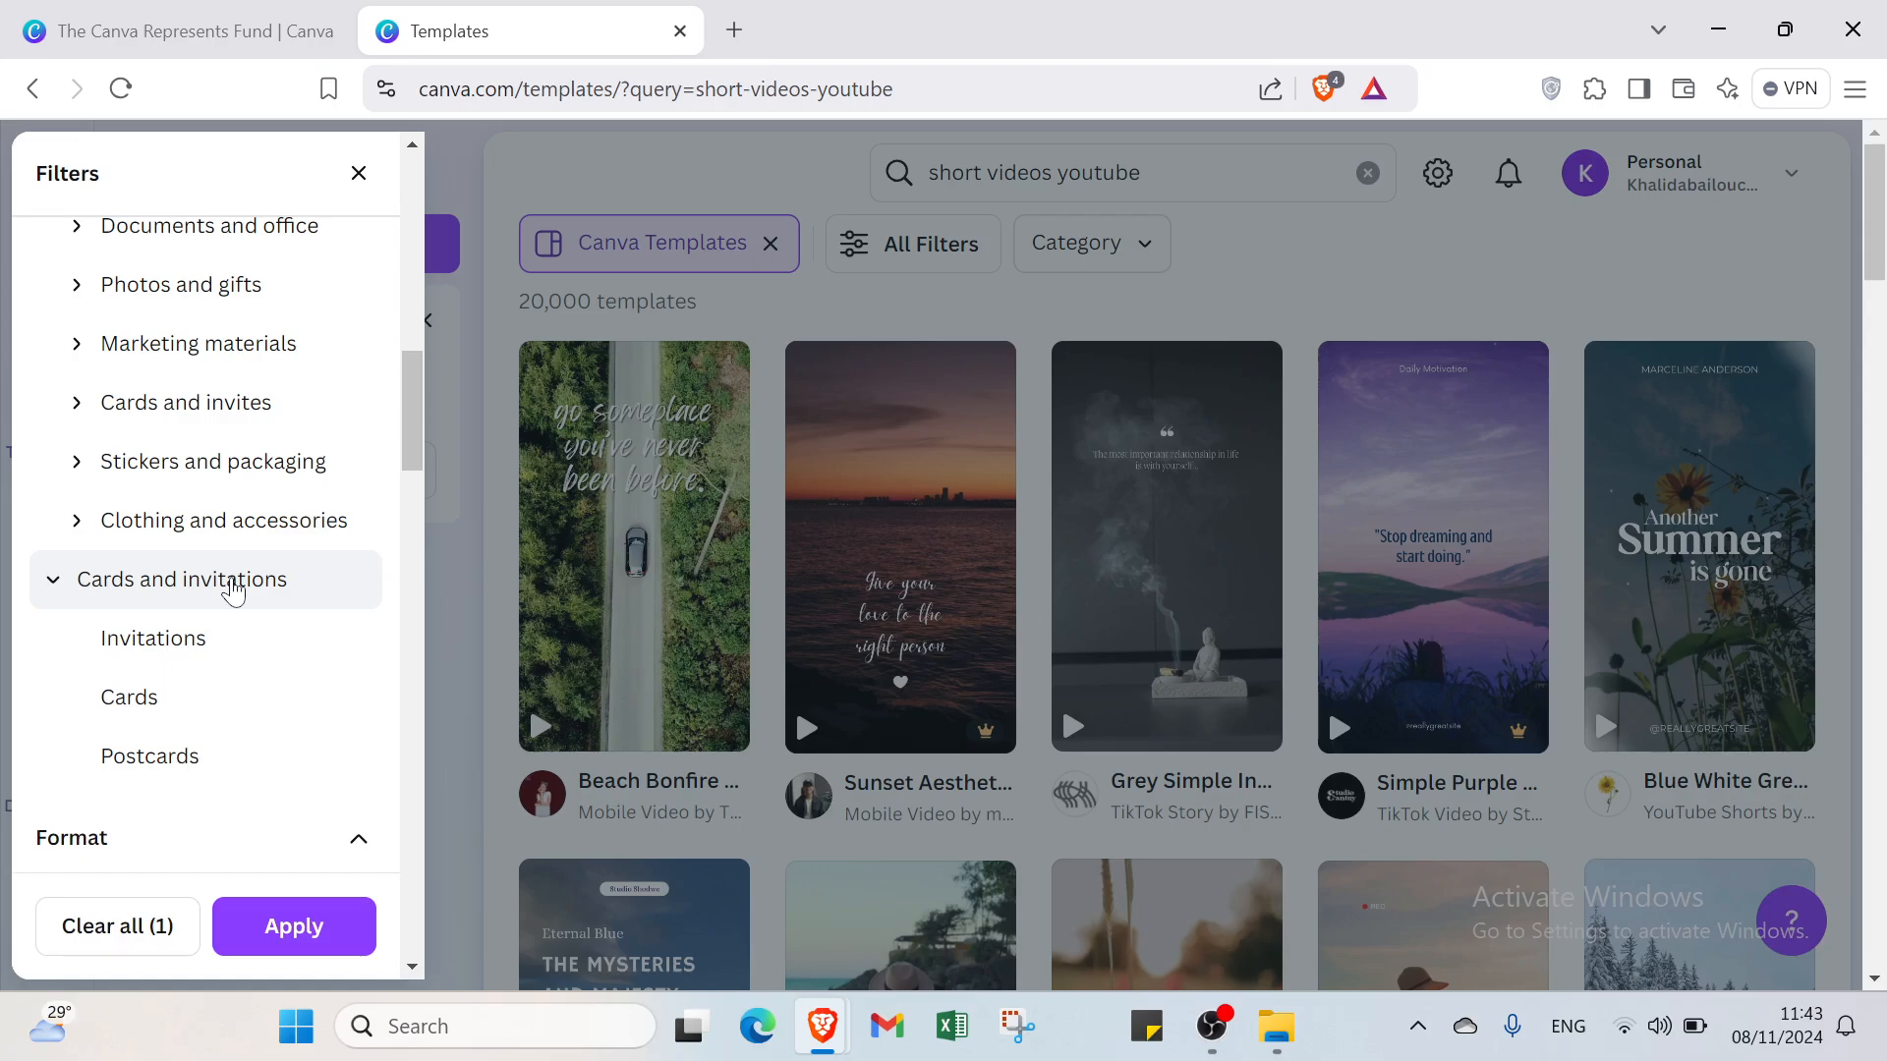
- Examine the remaining template filters, from Format, Style, Language and Theme through Feature, grade and Subject to Price and Color
scroll(233, 589, "down", 4)
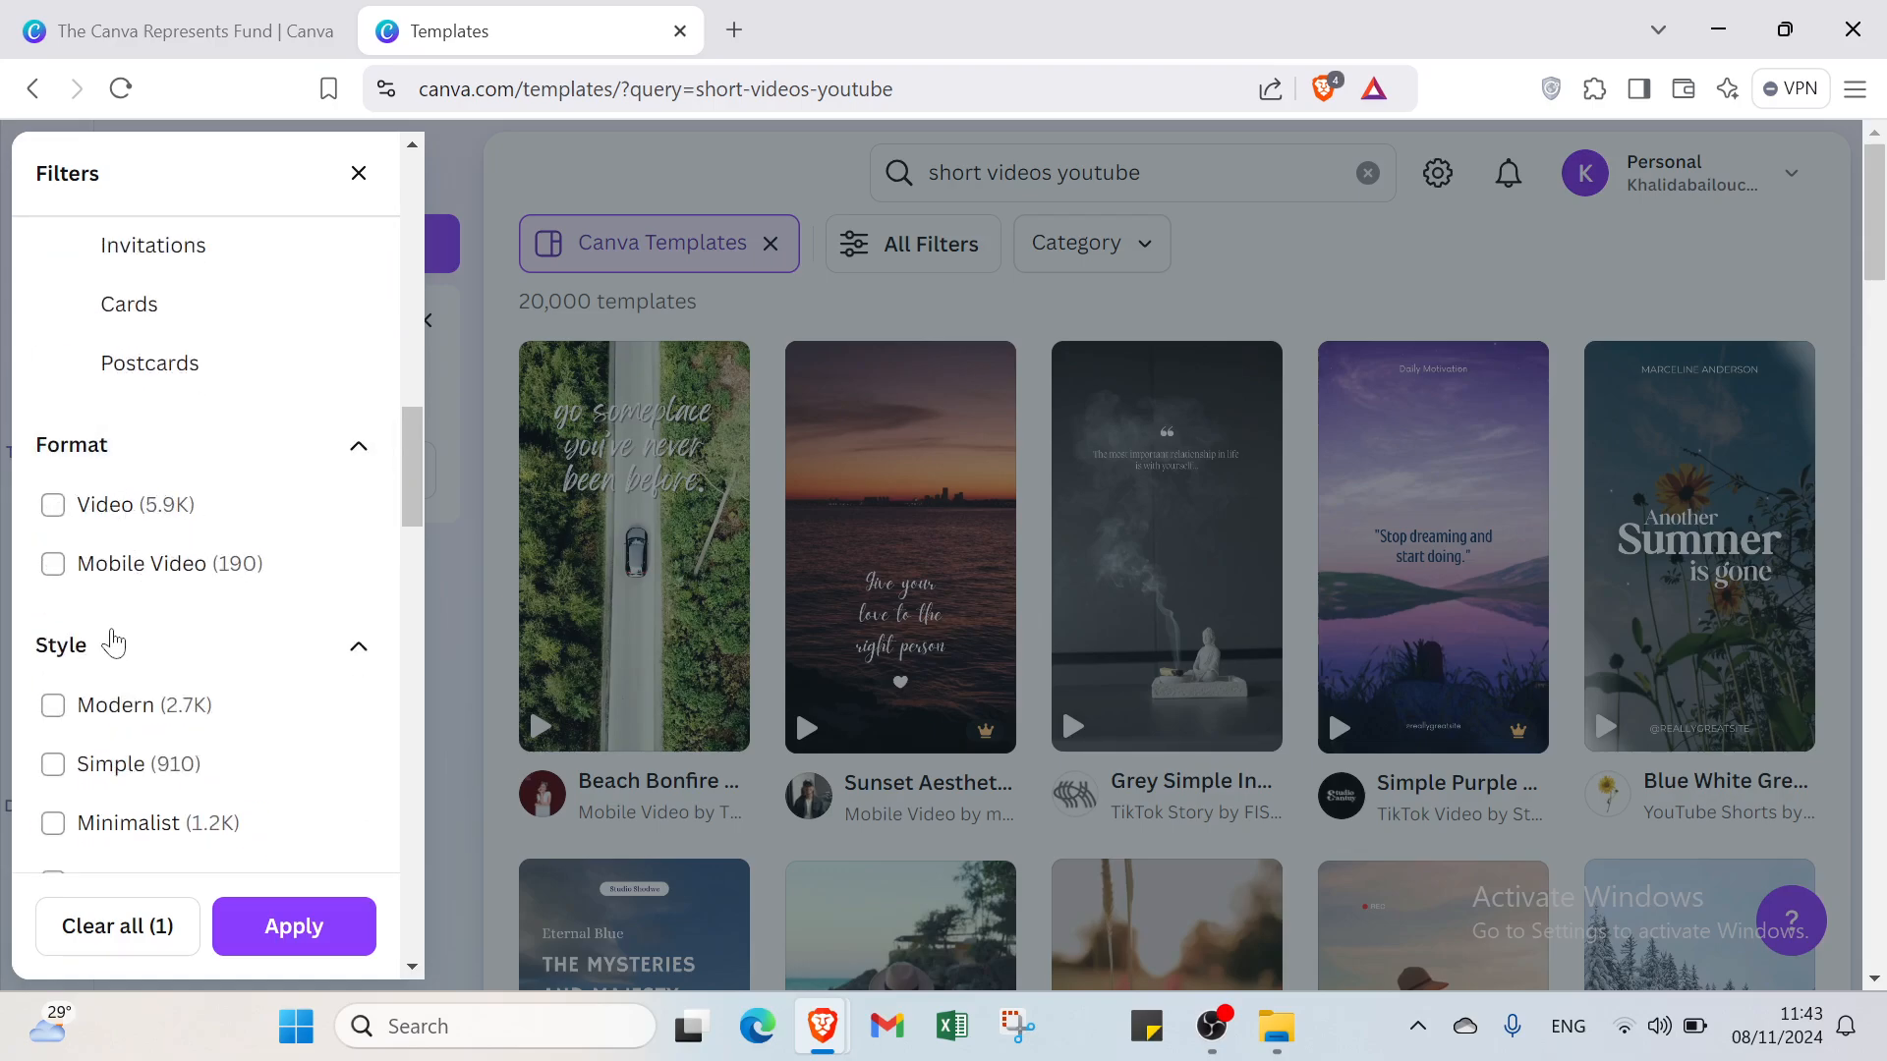
scroll(114, 640, "down", 1)
left_click(116, 667)
scroll(116, 663, "down", 3)
scroll(98, 757, "down", 2)
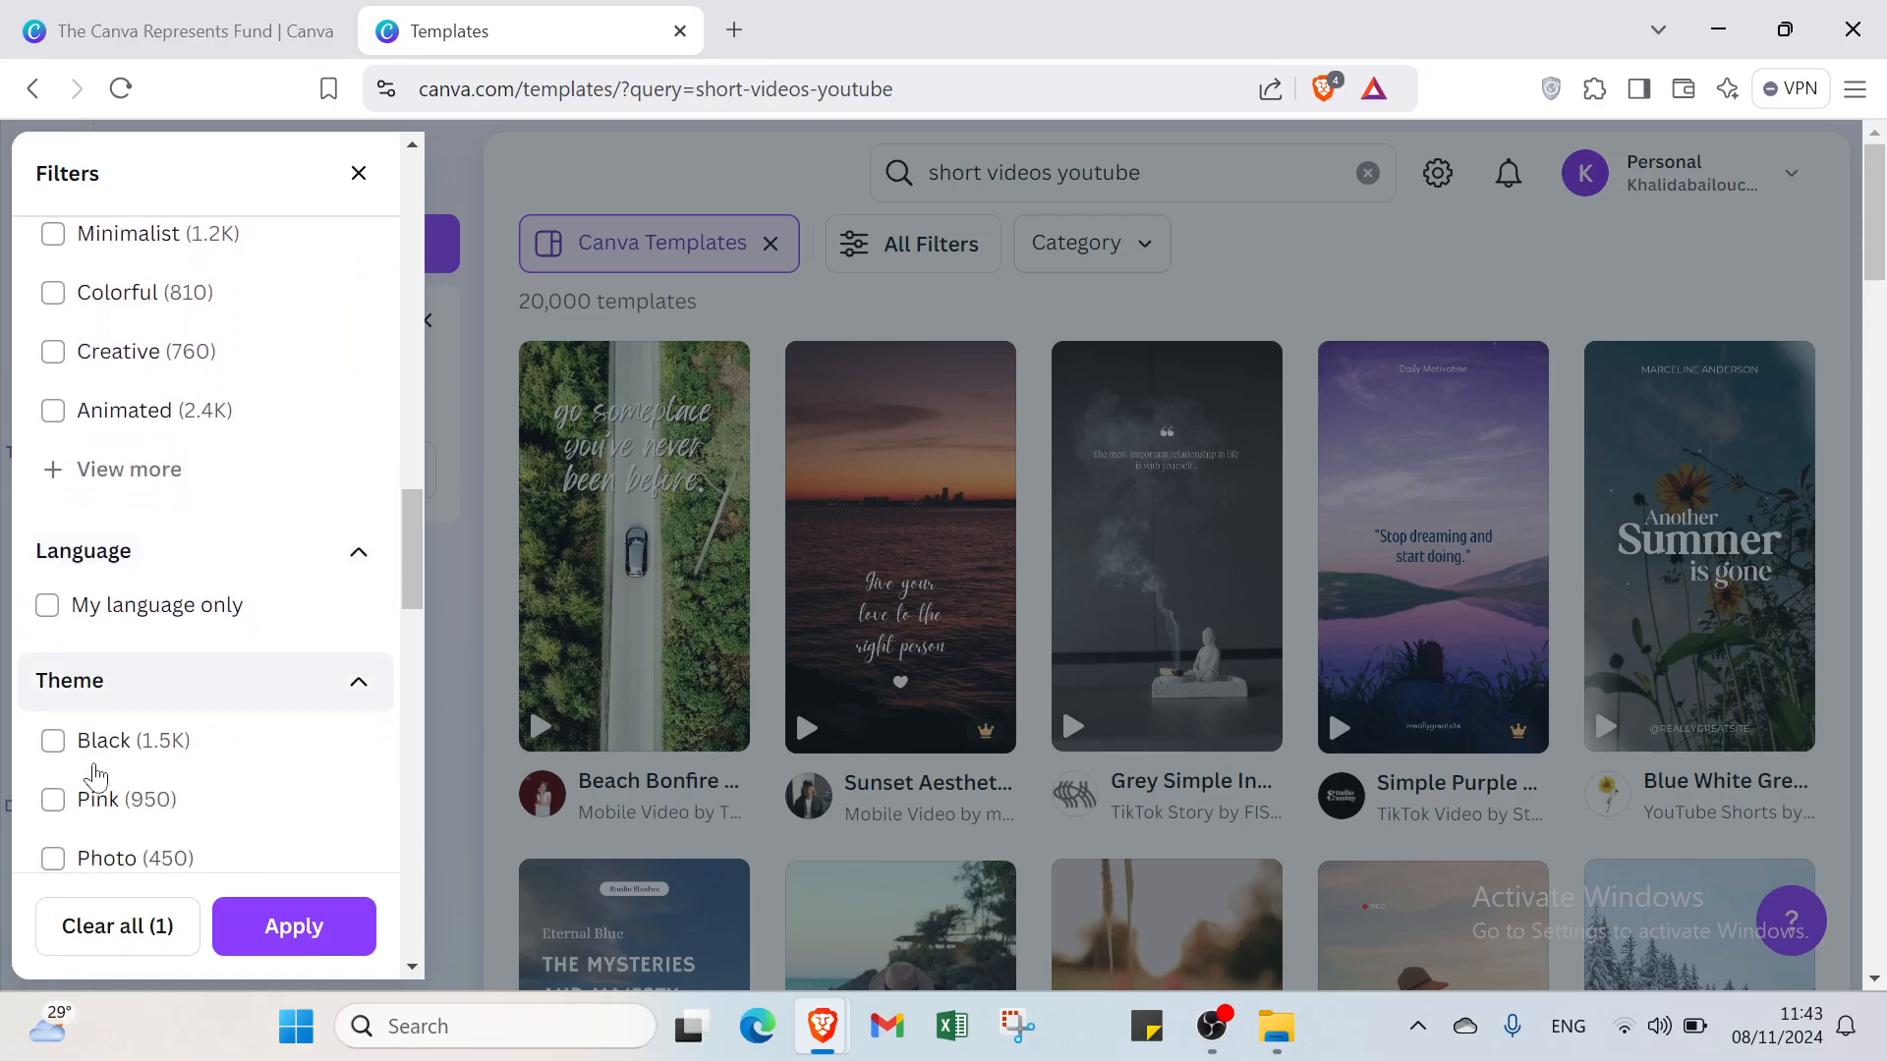
left_click(96, 735)
scroll(95, 734, "down", 5)
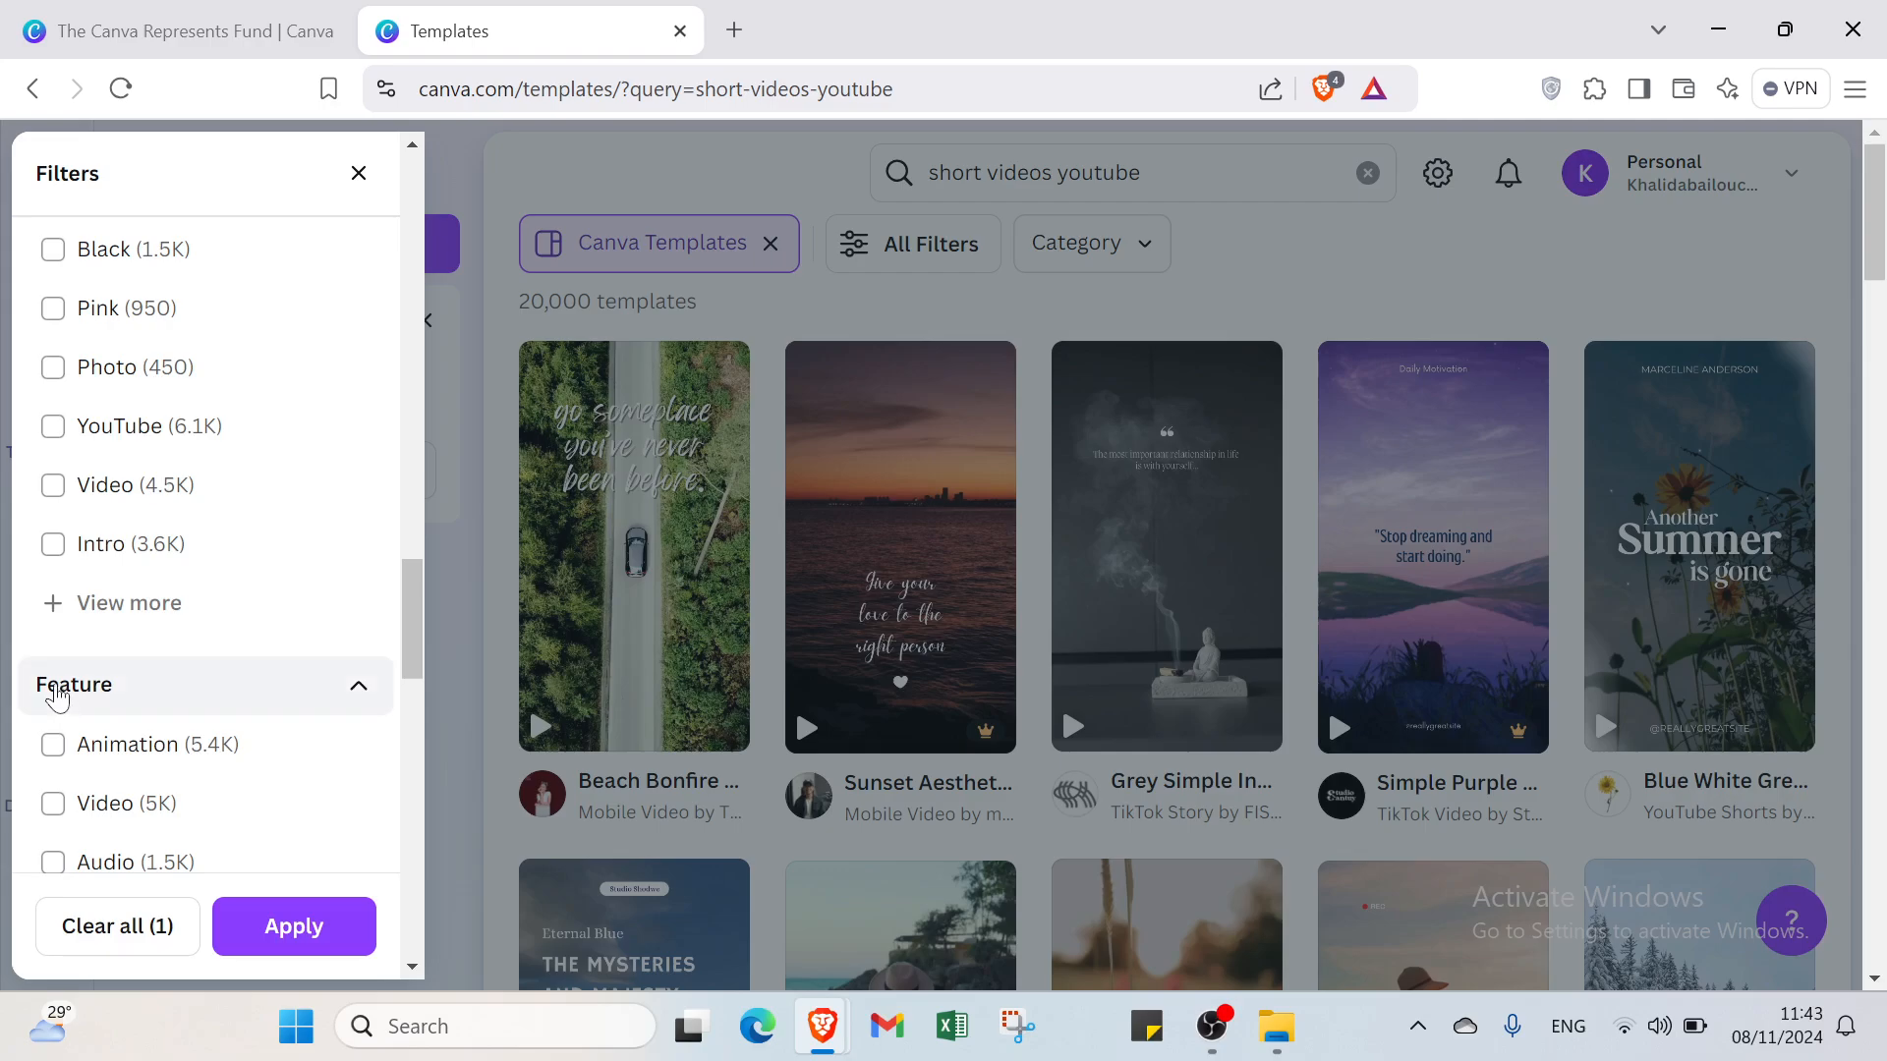
scroll(59, 695, "down", 4)
scroll(114, 645, "down", 4)
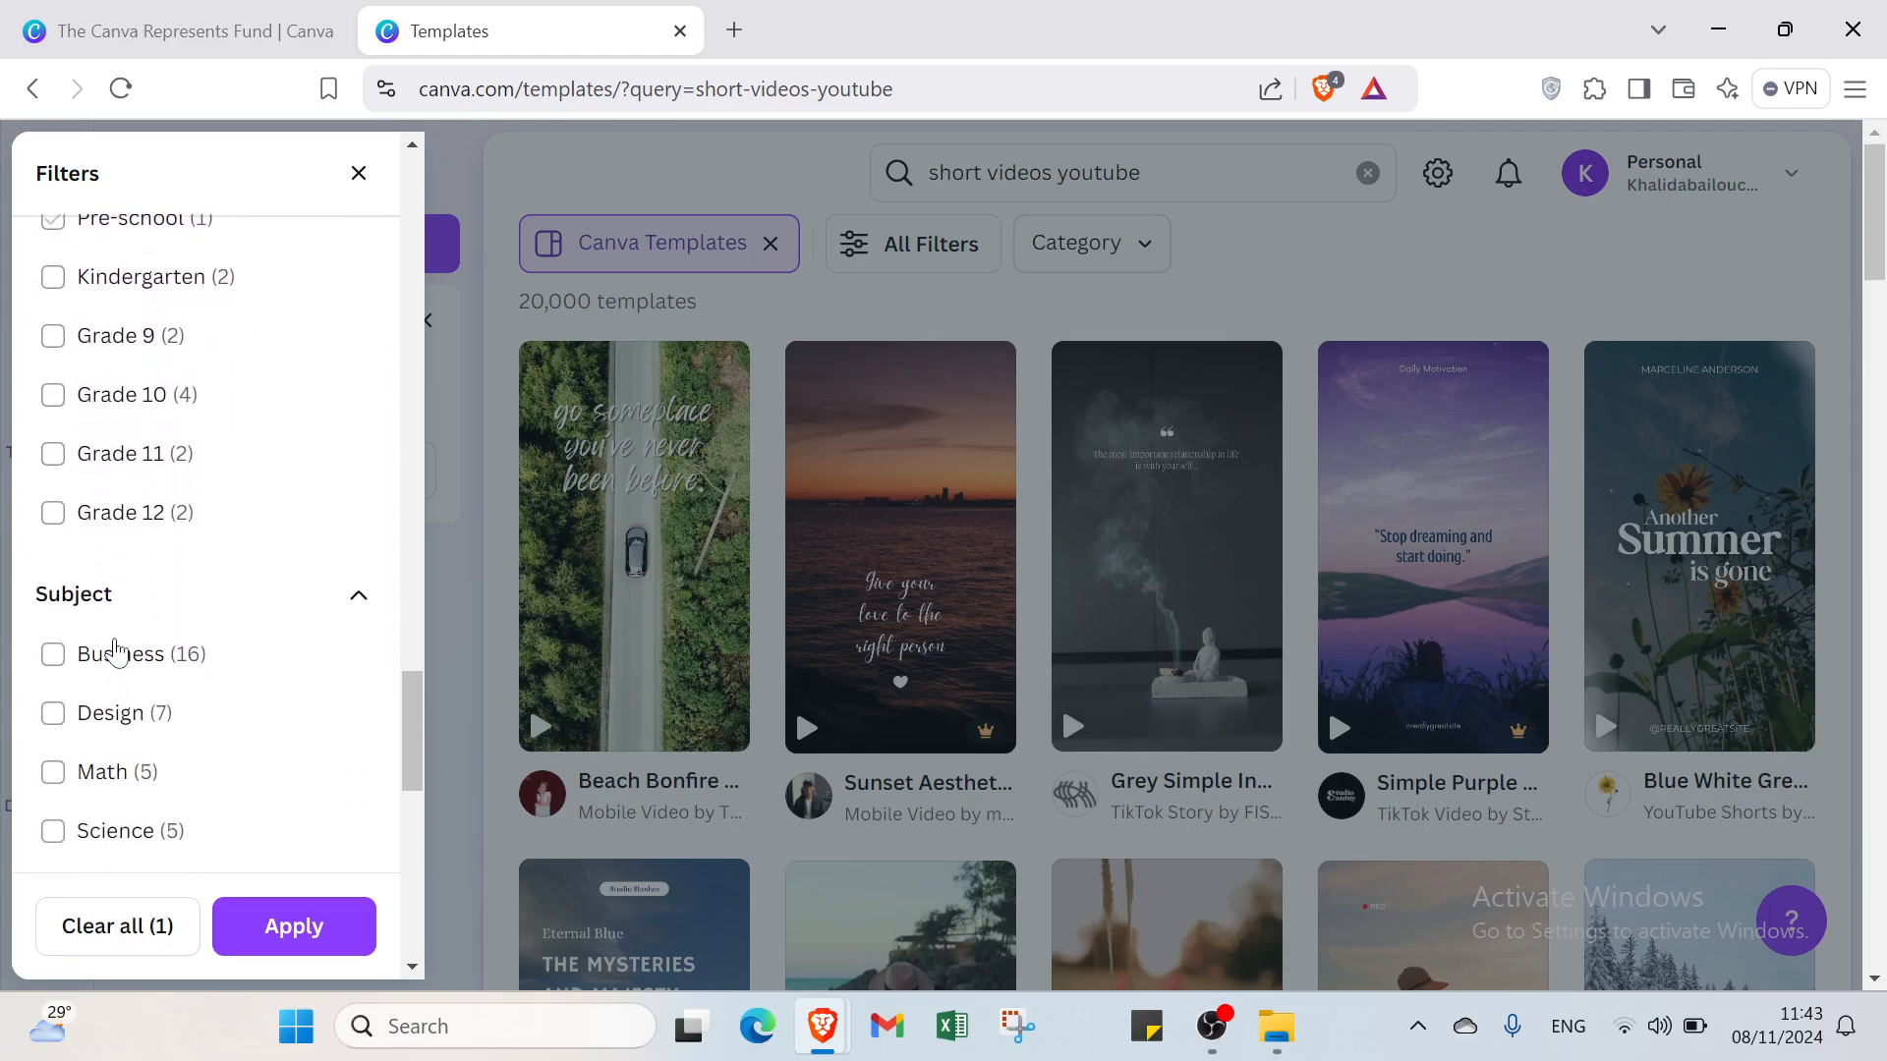
left_click(109, 652)
scroll(116, 652, "down", 3)
scroll(116, 653, "down", 9)
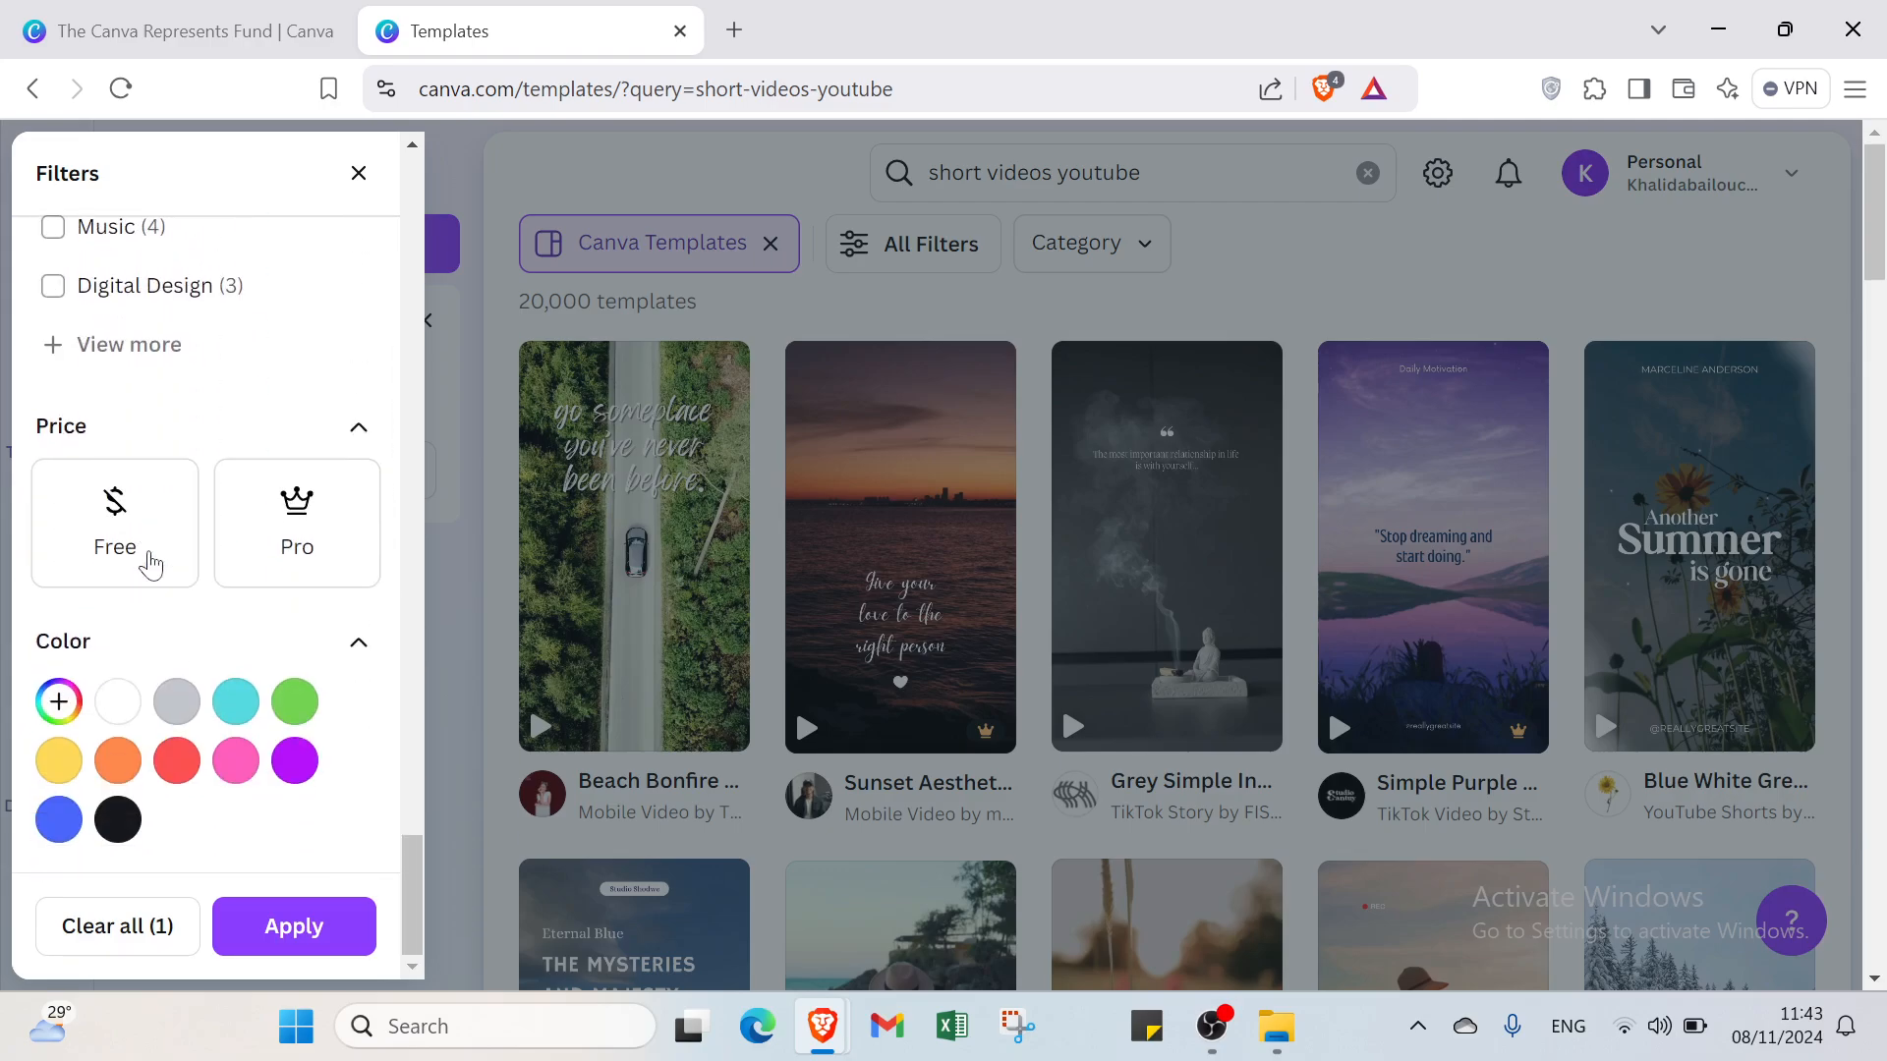
- Limit the YouTube video templates to free ones in white and apply the filters
left_click(118, 539)
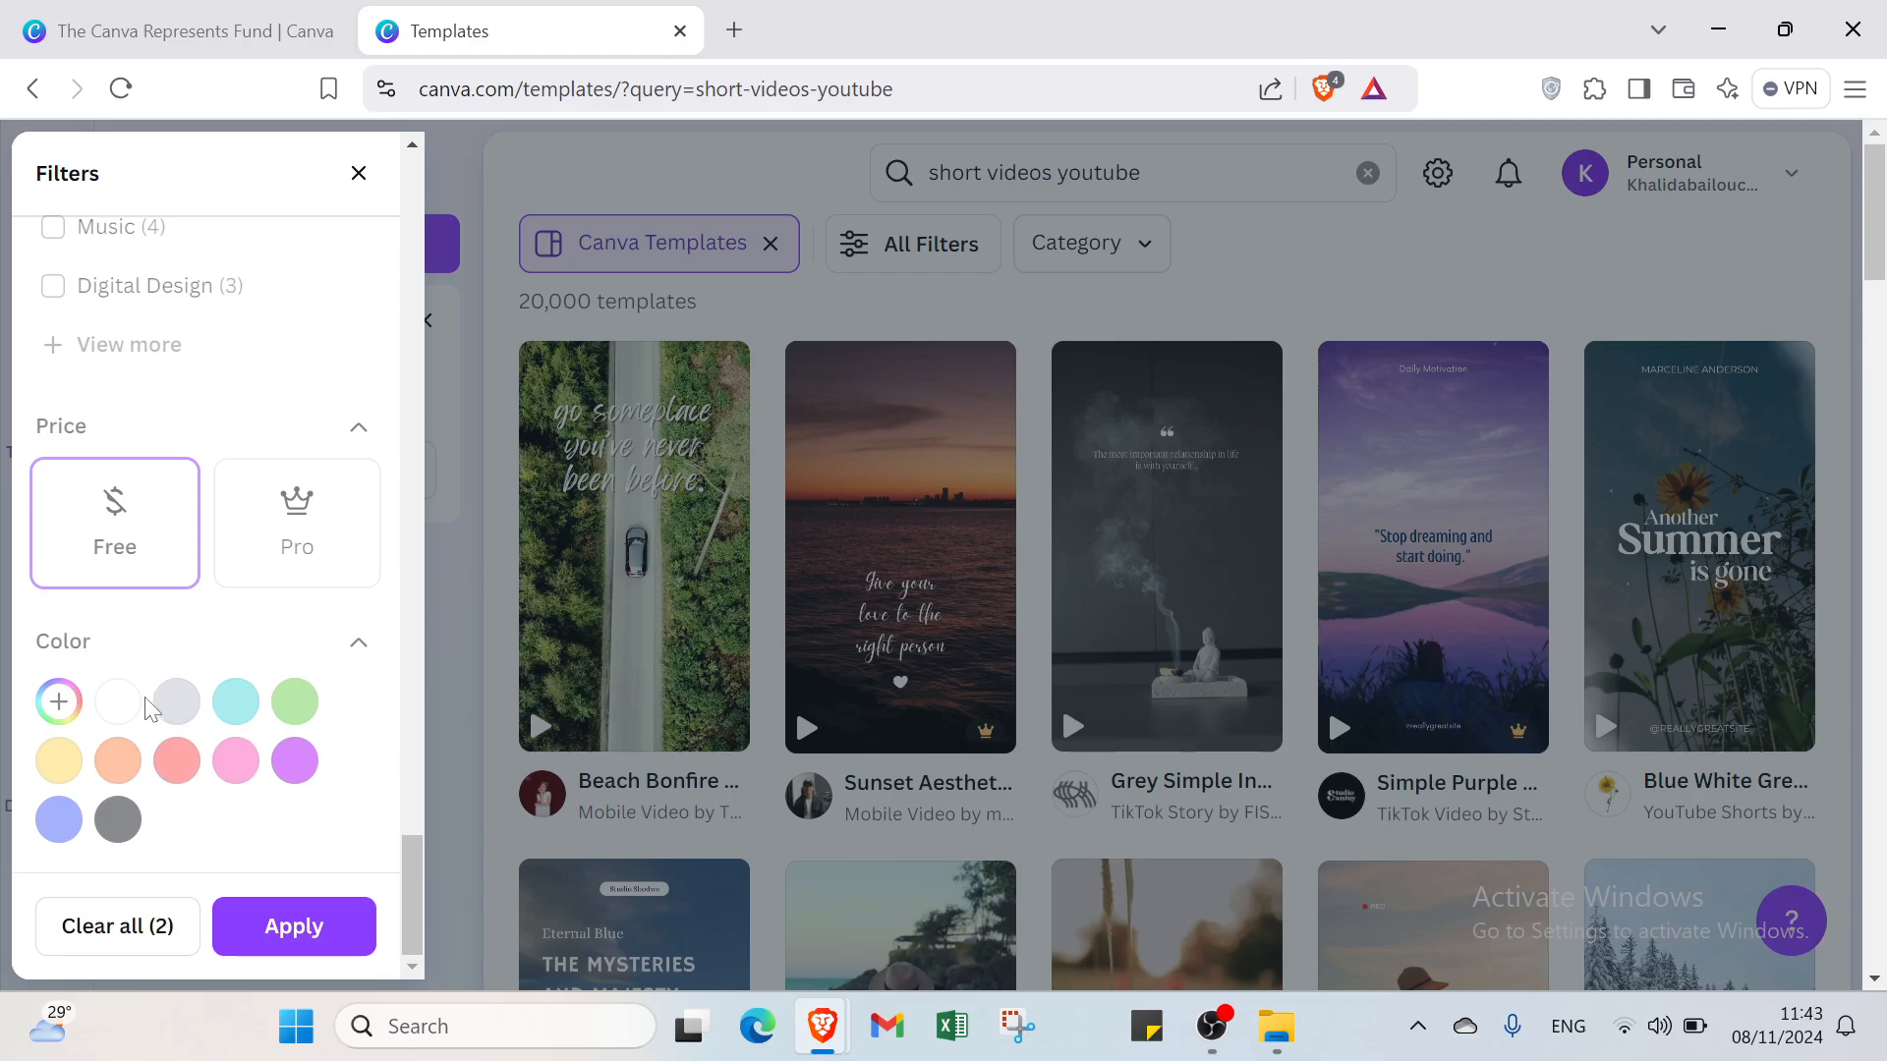
left_click(118, 761)
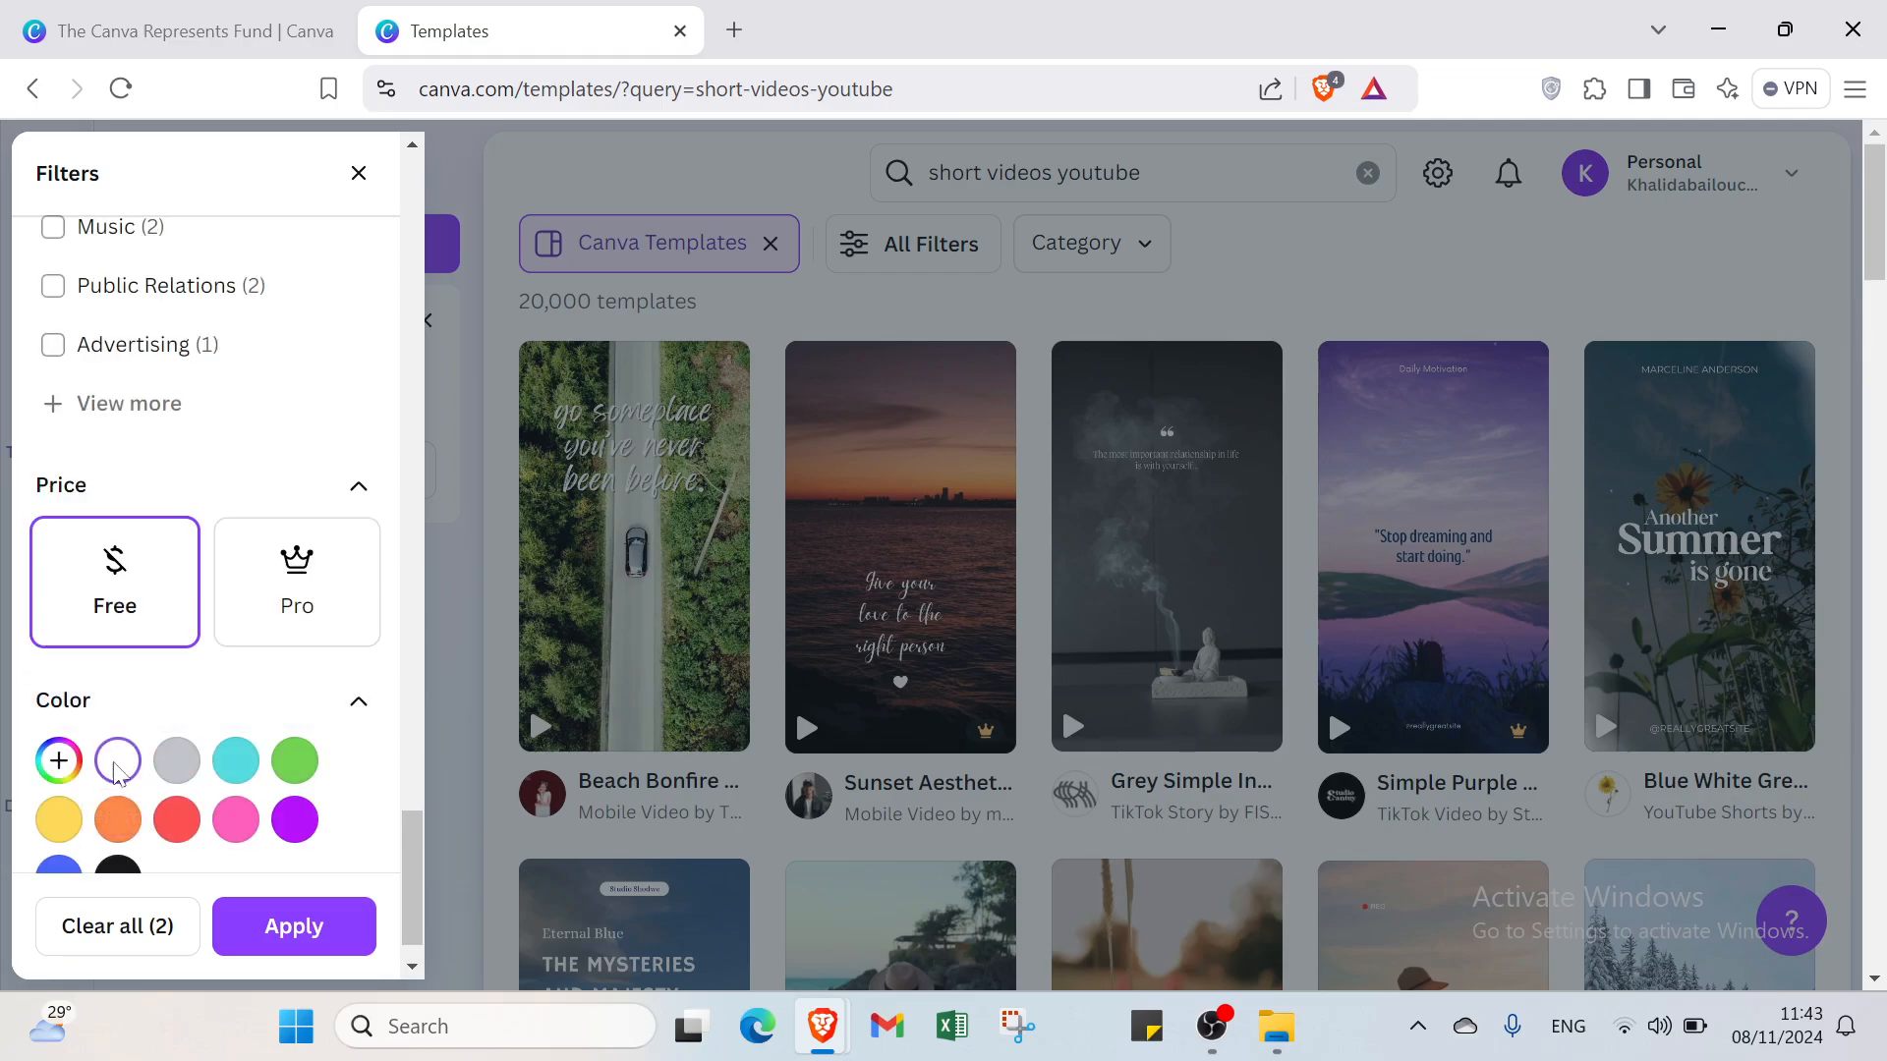
left_click(305, 929)
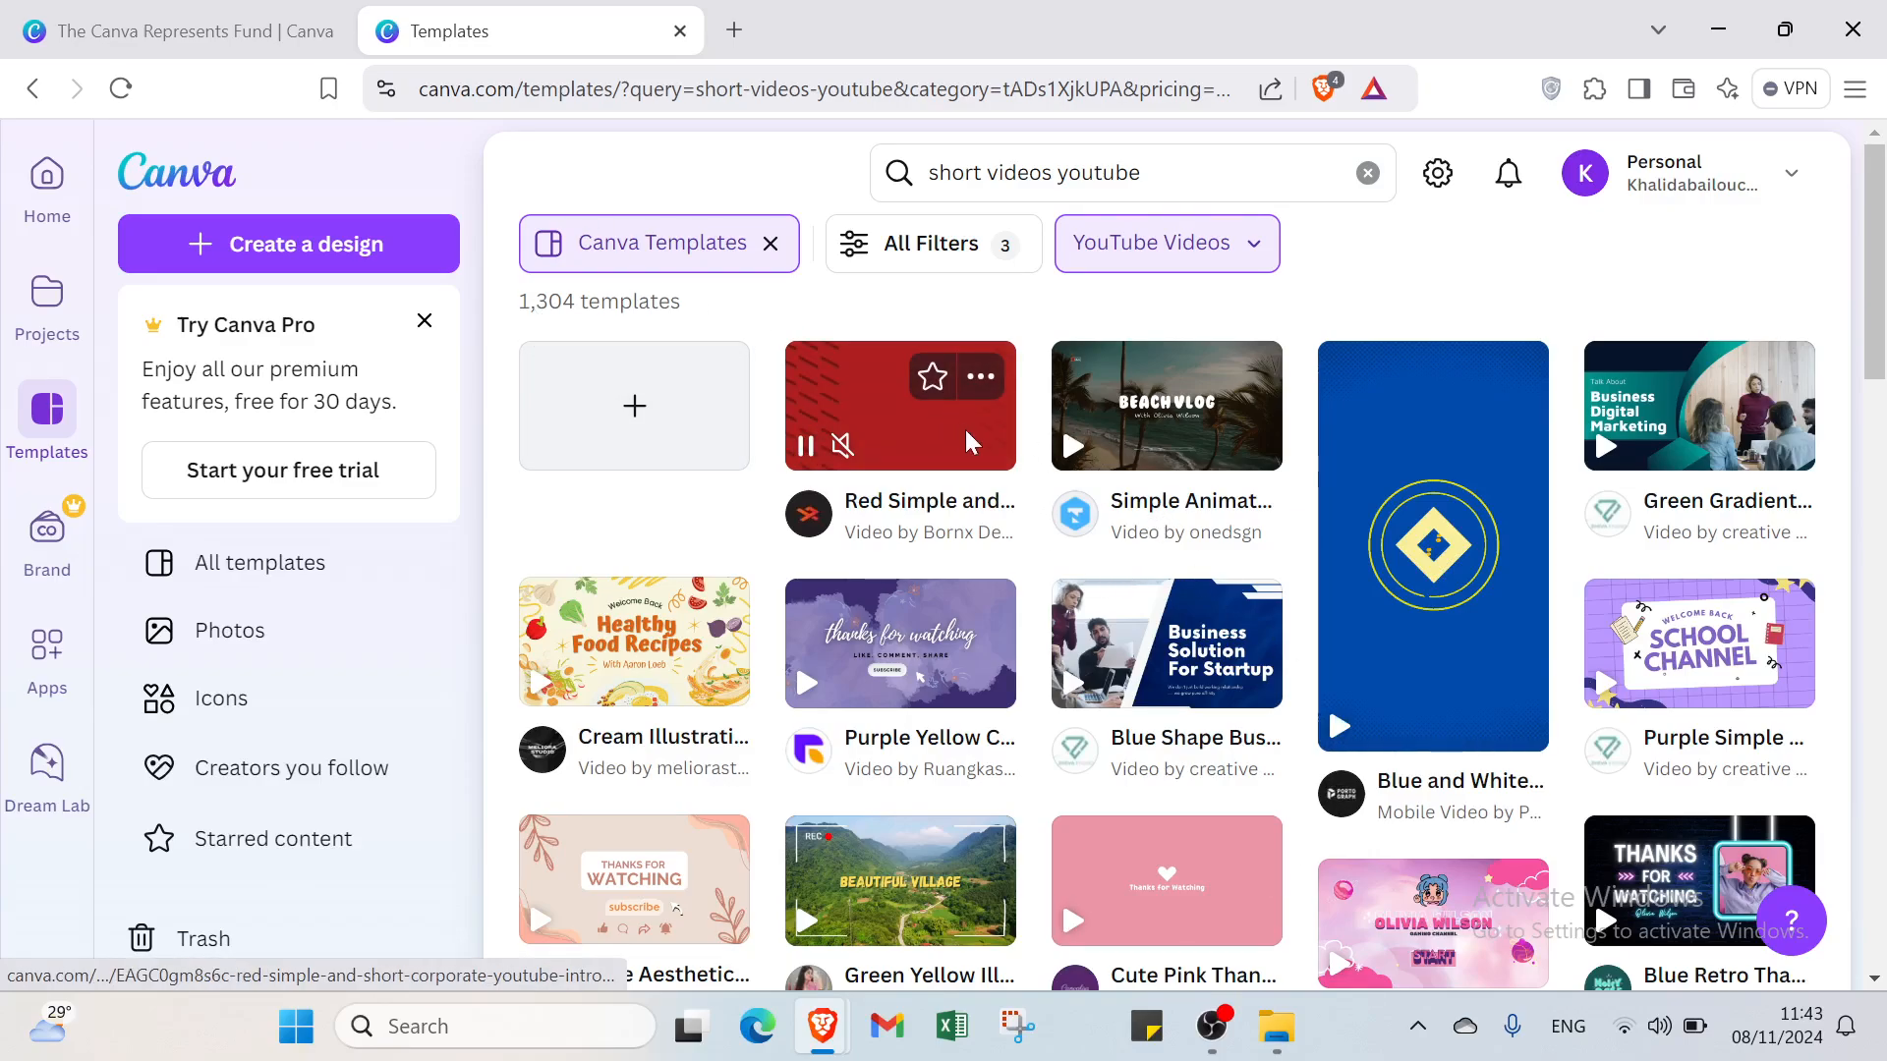
- Browse the filtered templates and open the yellow and blue organic doodle YouTube intro template in the editor for customizing
scroll(982, 589, "down", 3)
scroll(1021, 648, "down", 10)
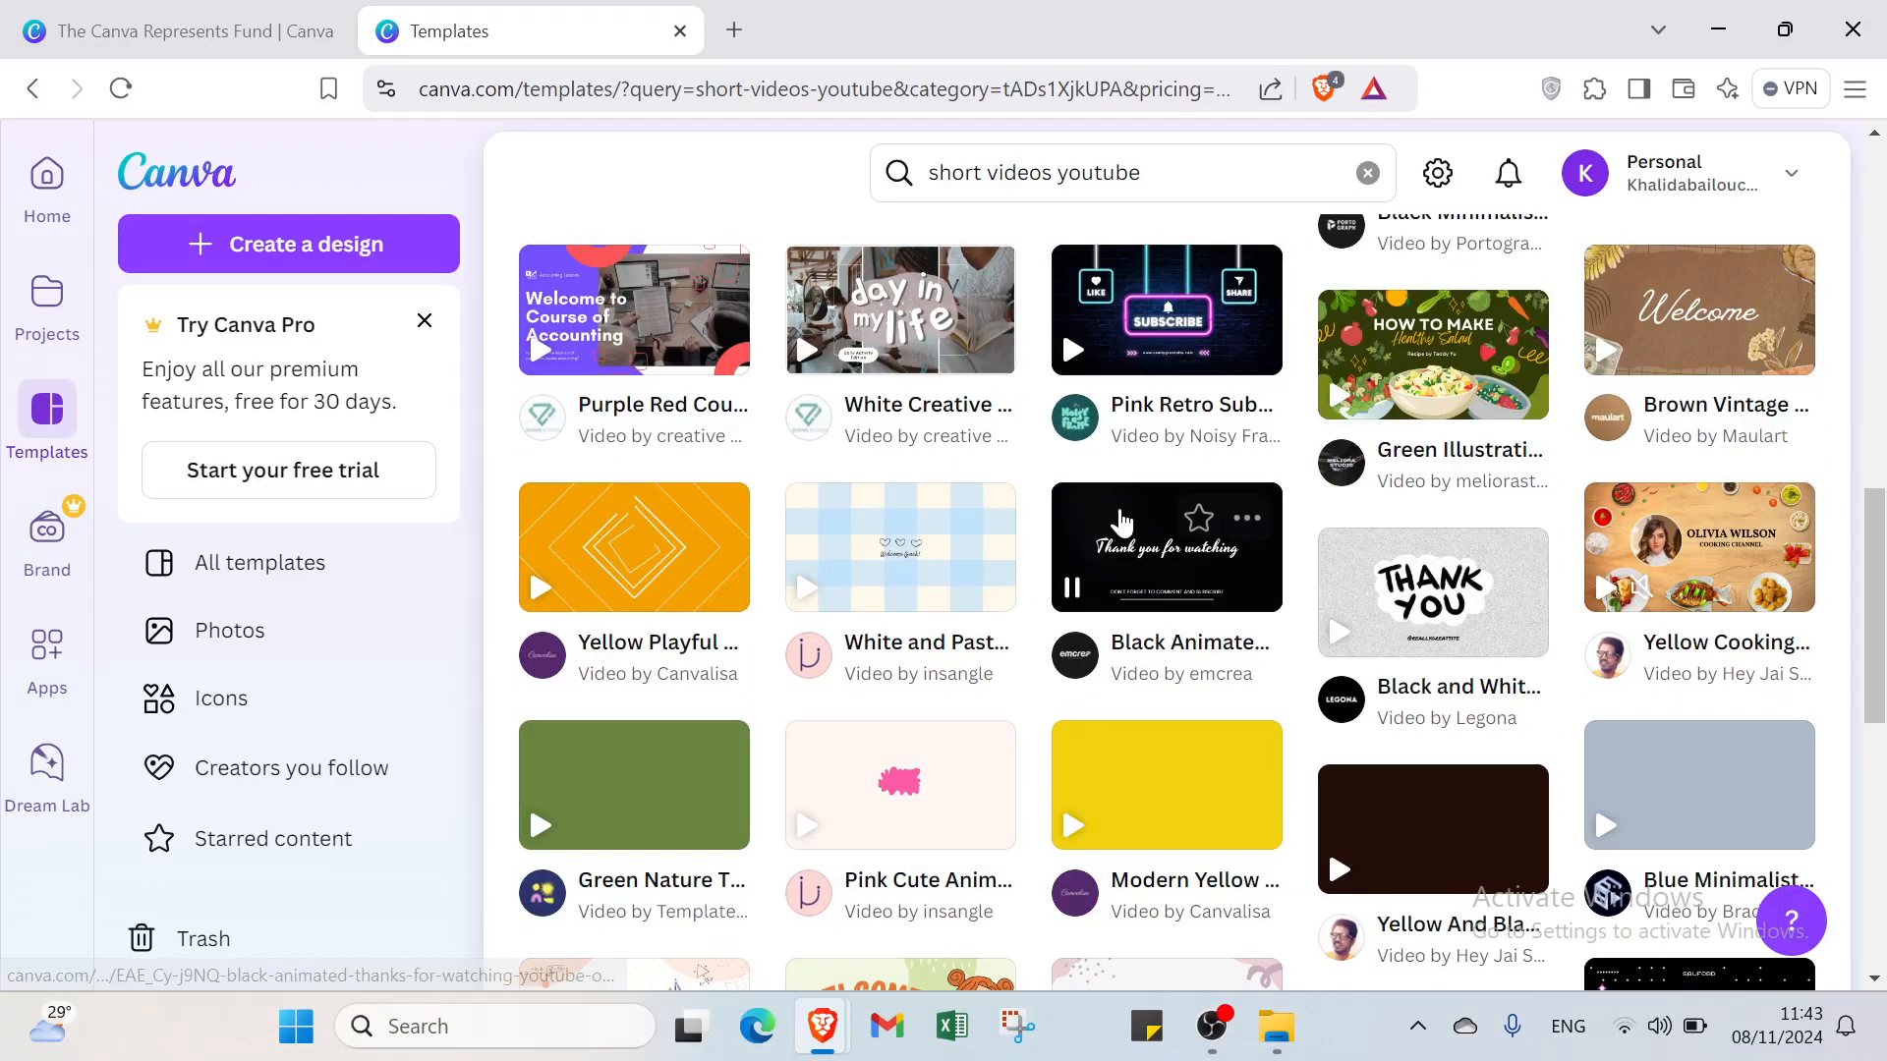
scroll(1214, 623, "down", 7)
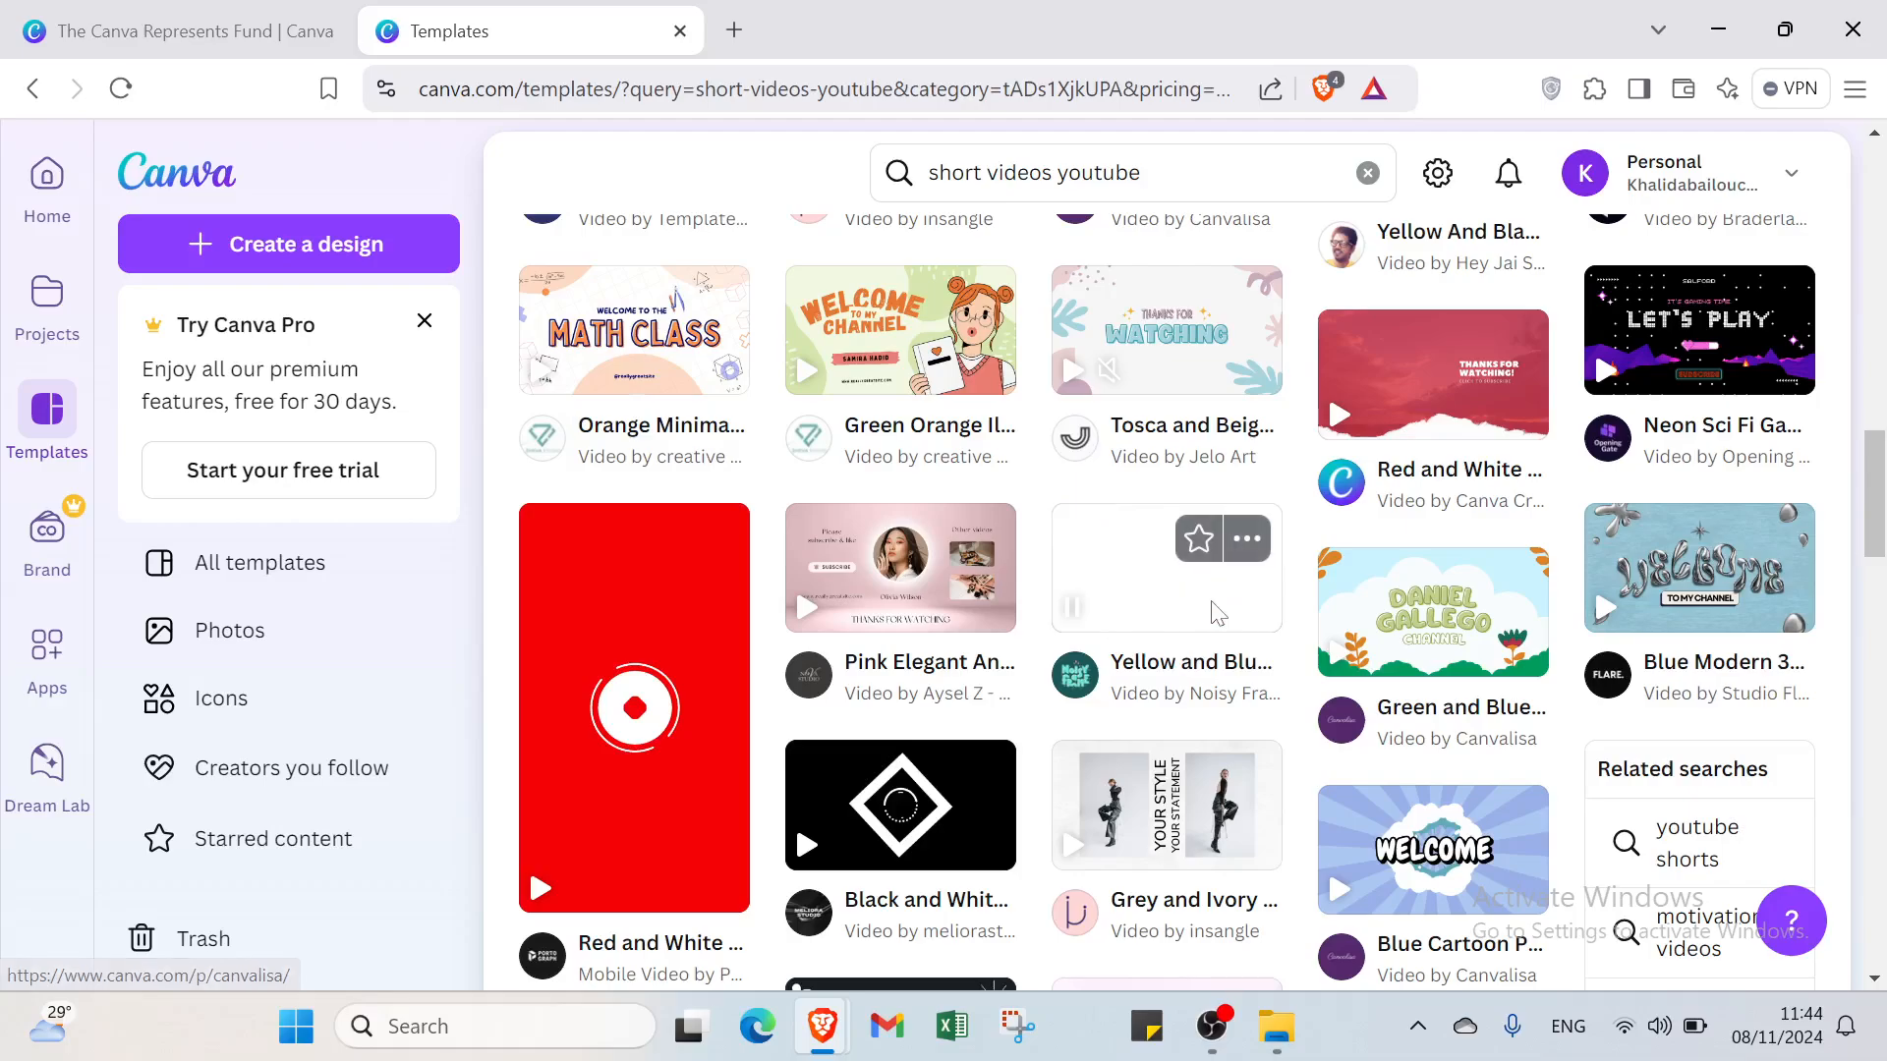
left_click(1113, 610)
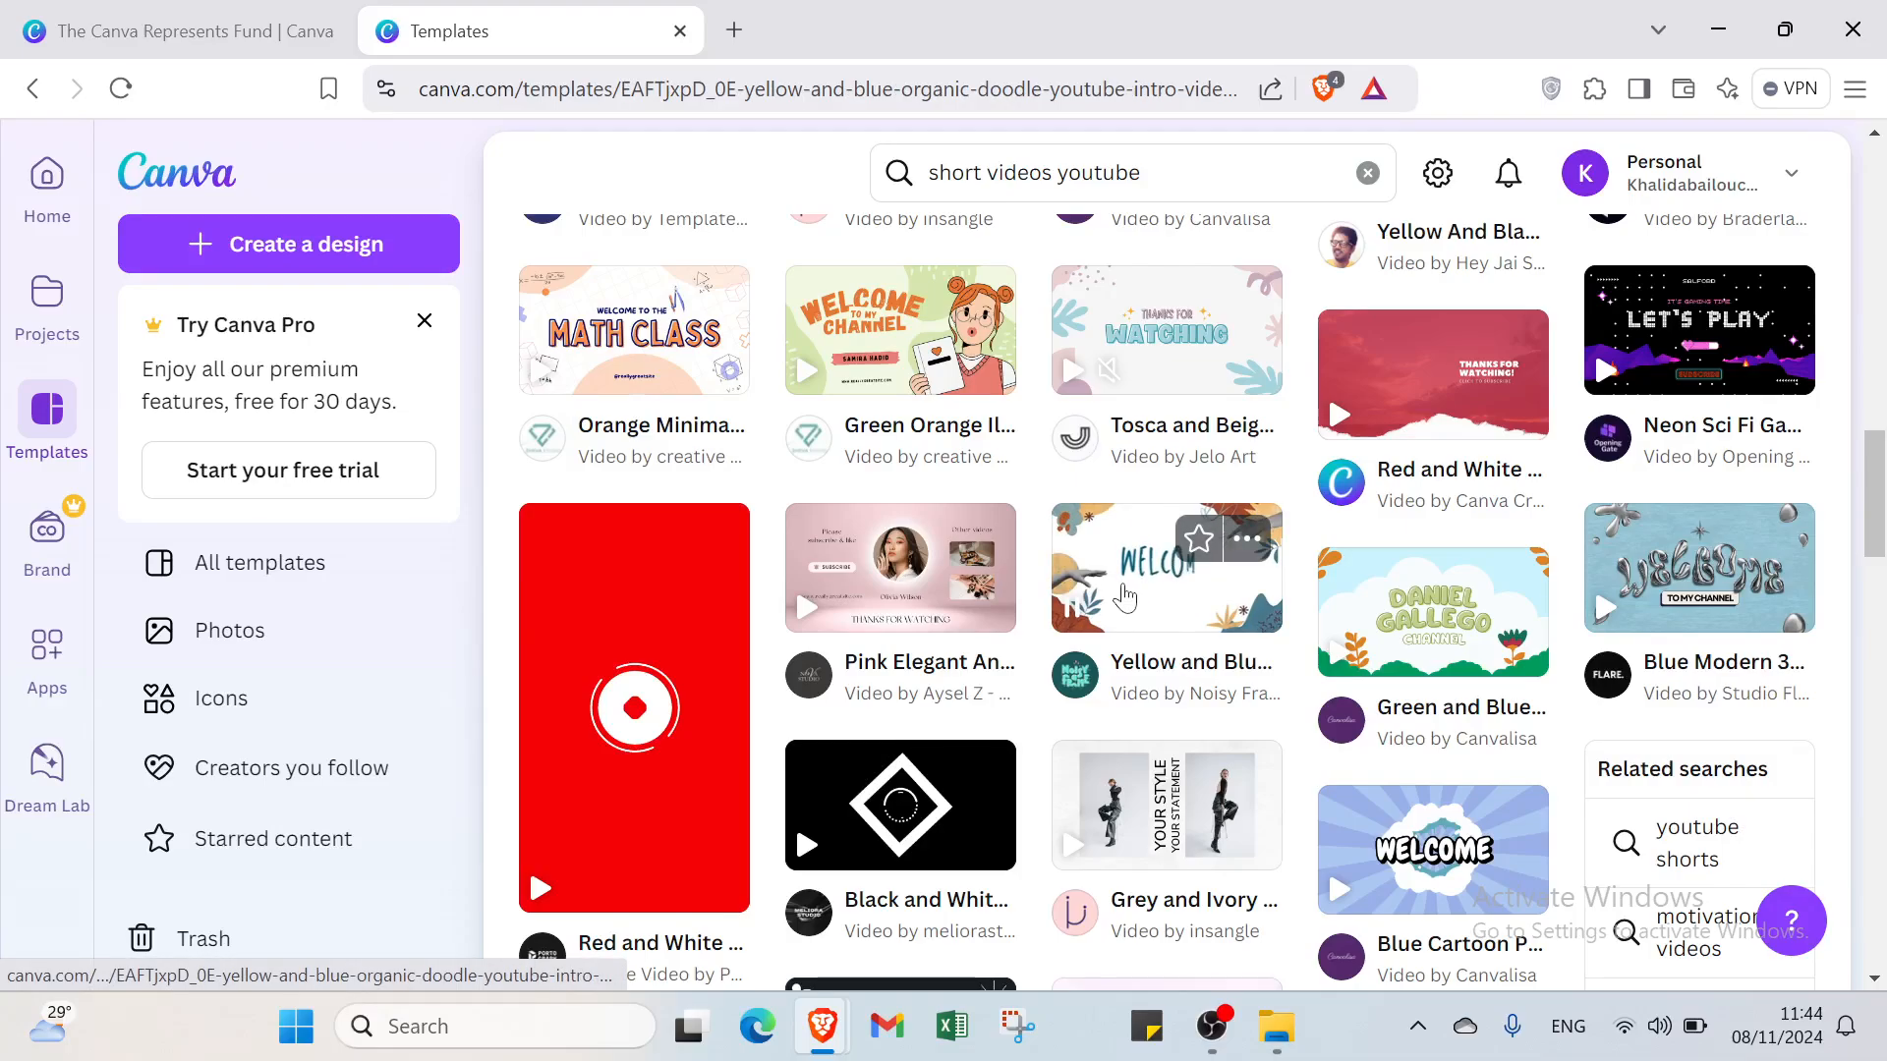
left_click(1358, 472)
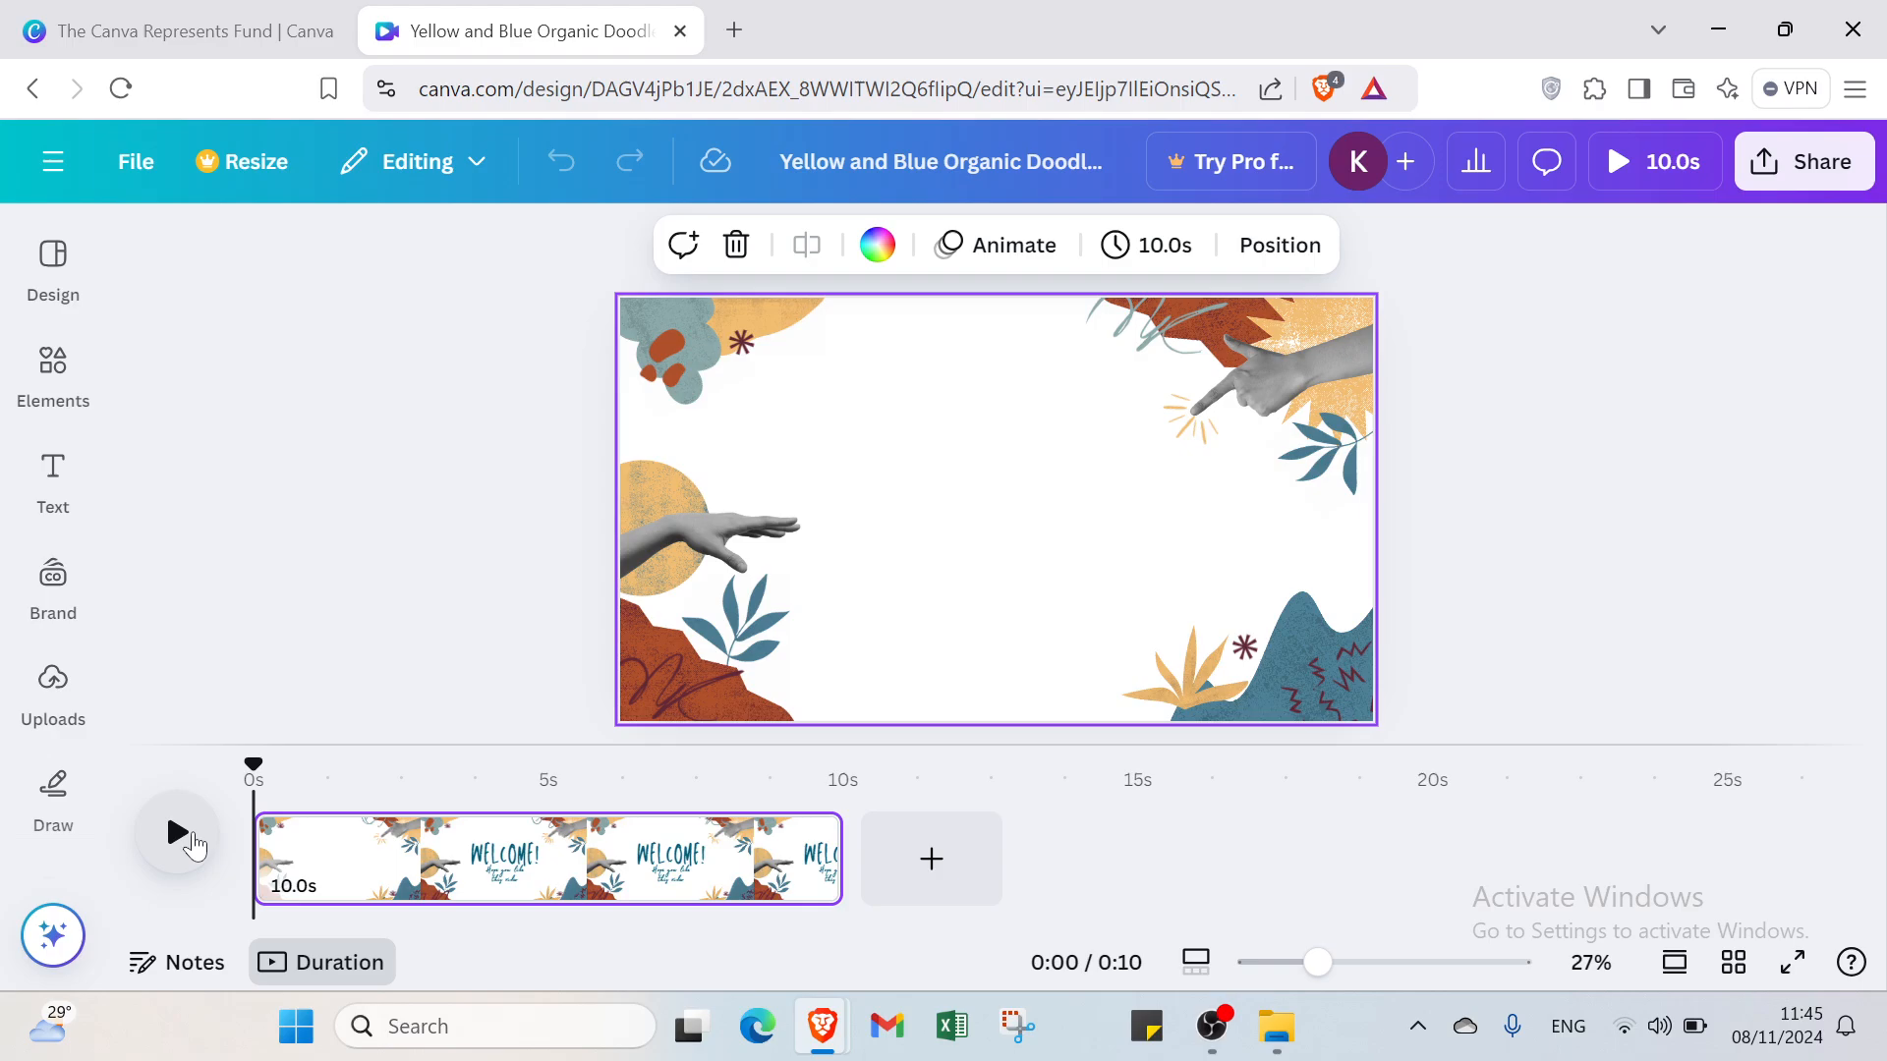
- Play the welcome video in the editor and display the available design templates
left_click(190, 837)
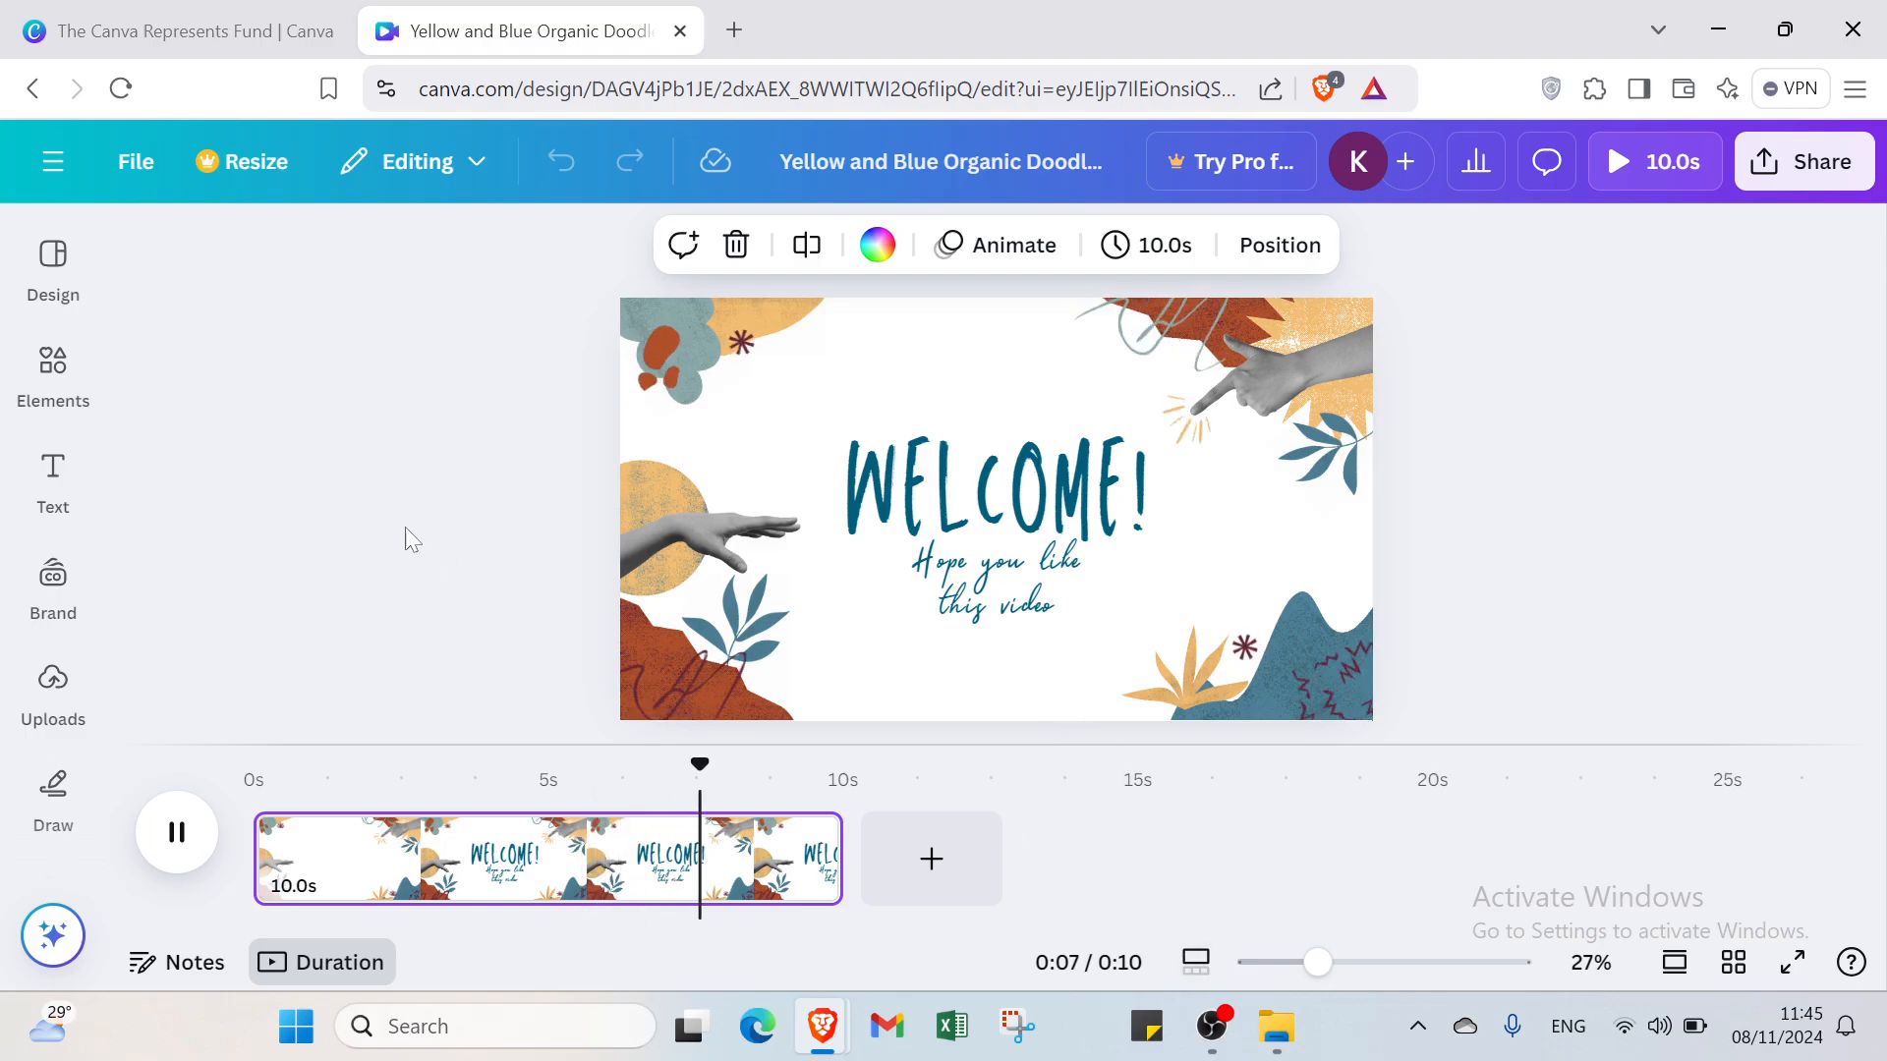
left_click(59, 378)
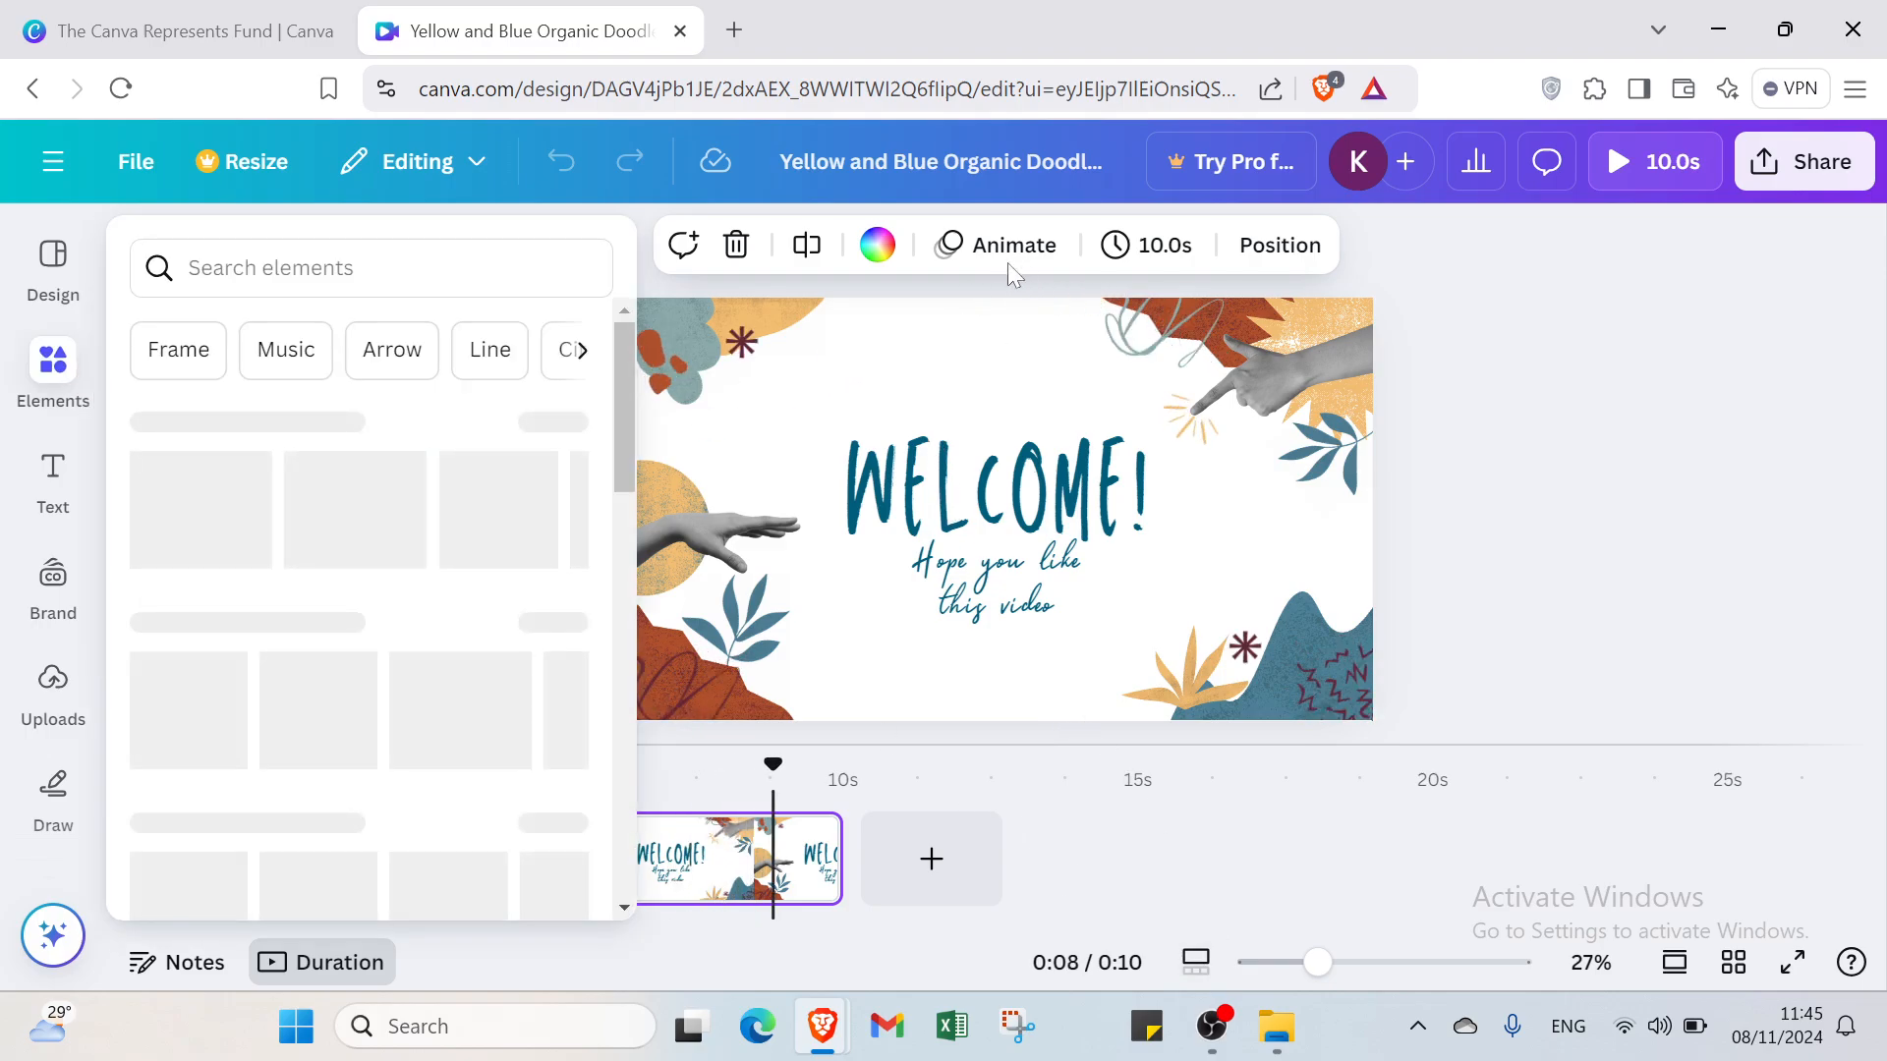
left_click(81, 275)
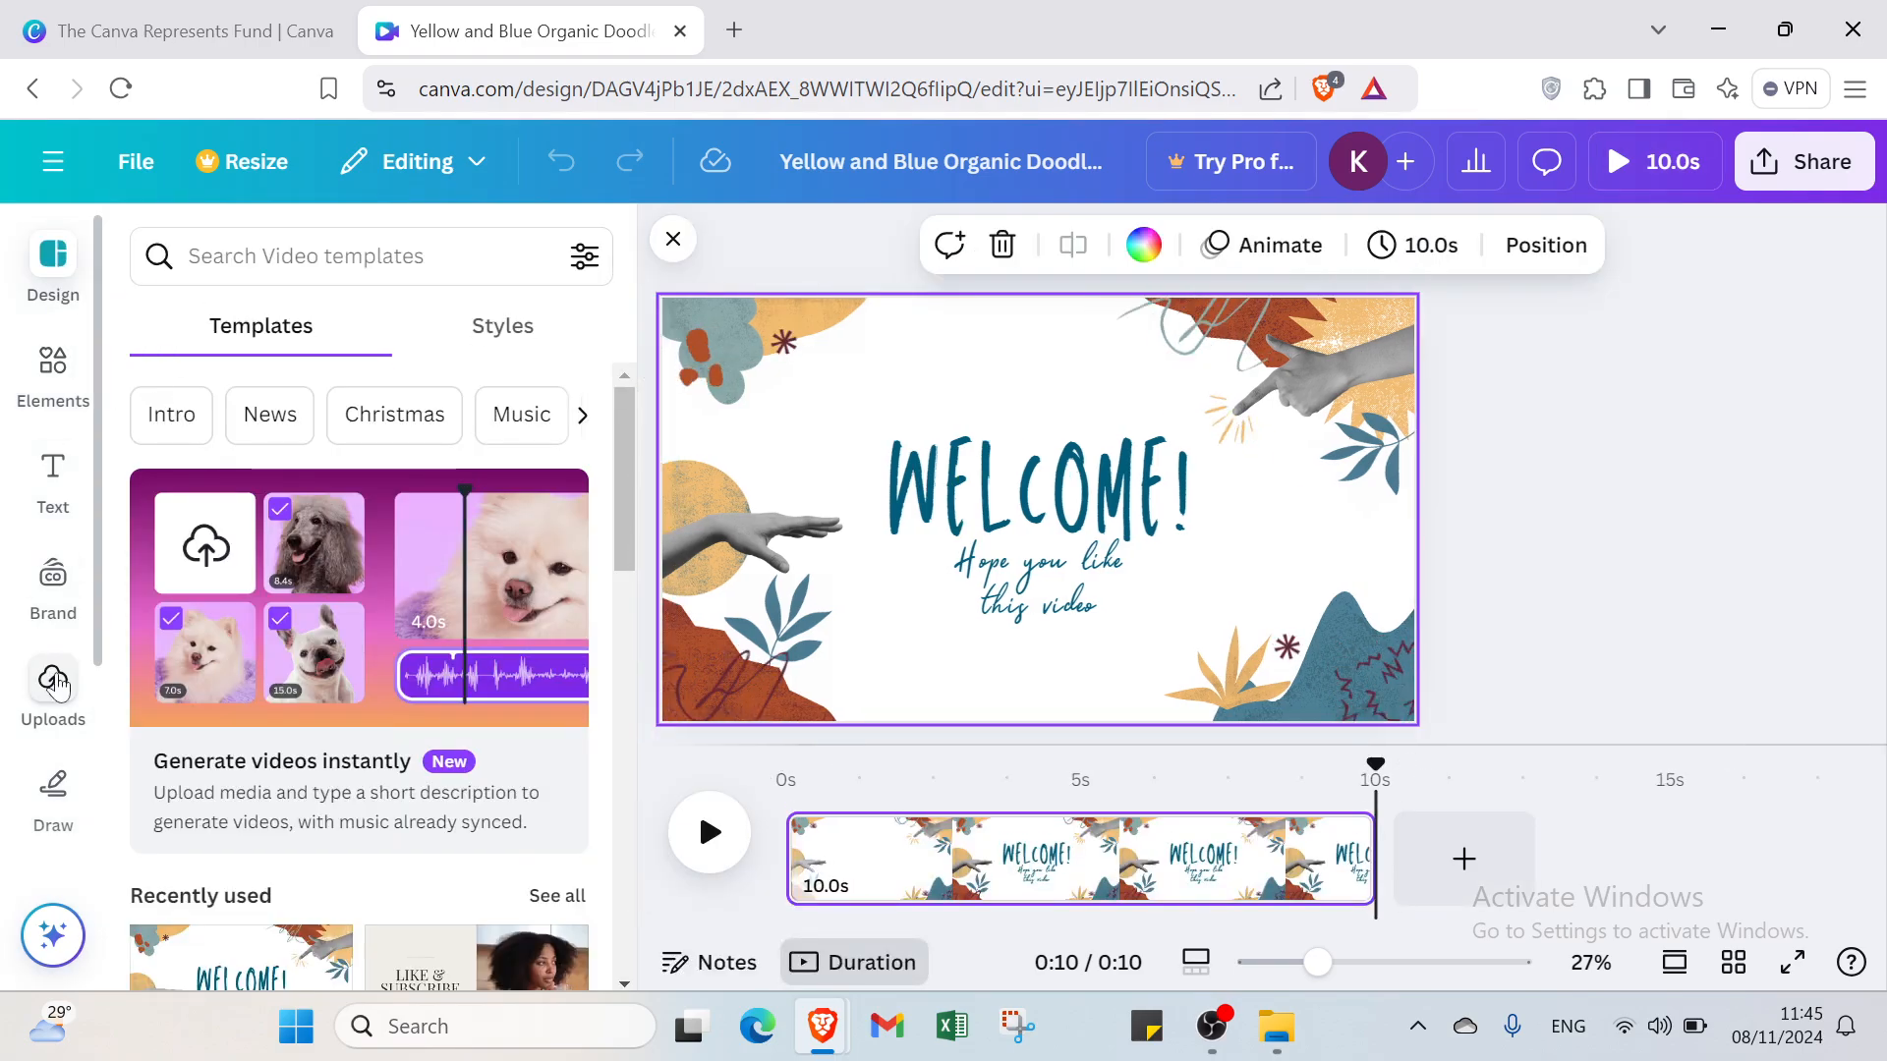
- Search the design elements for "videos shorts youtube" by reusing the recent search
left_click(52, 362)
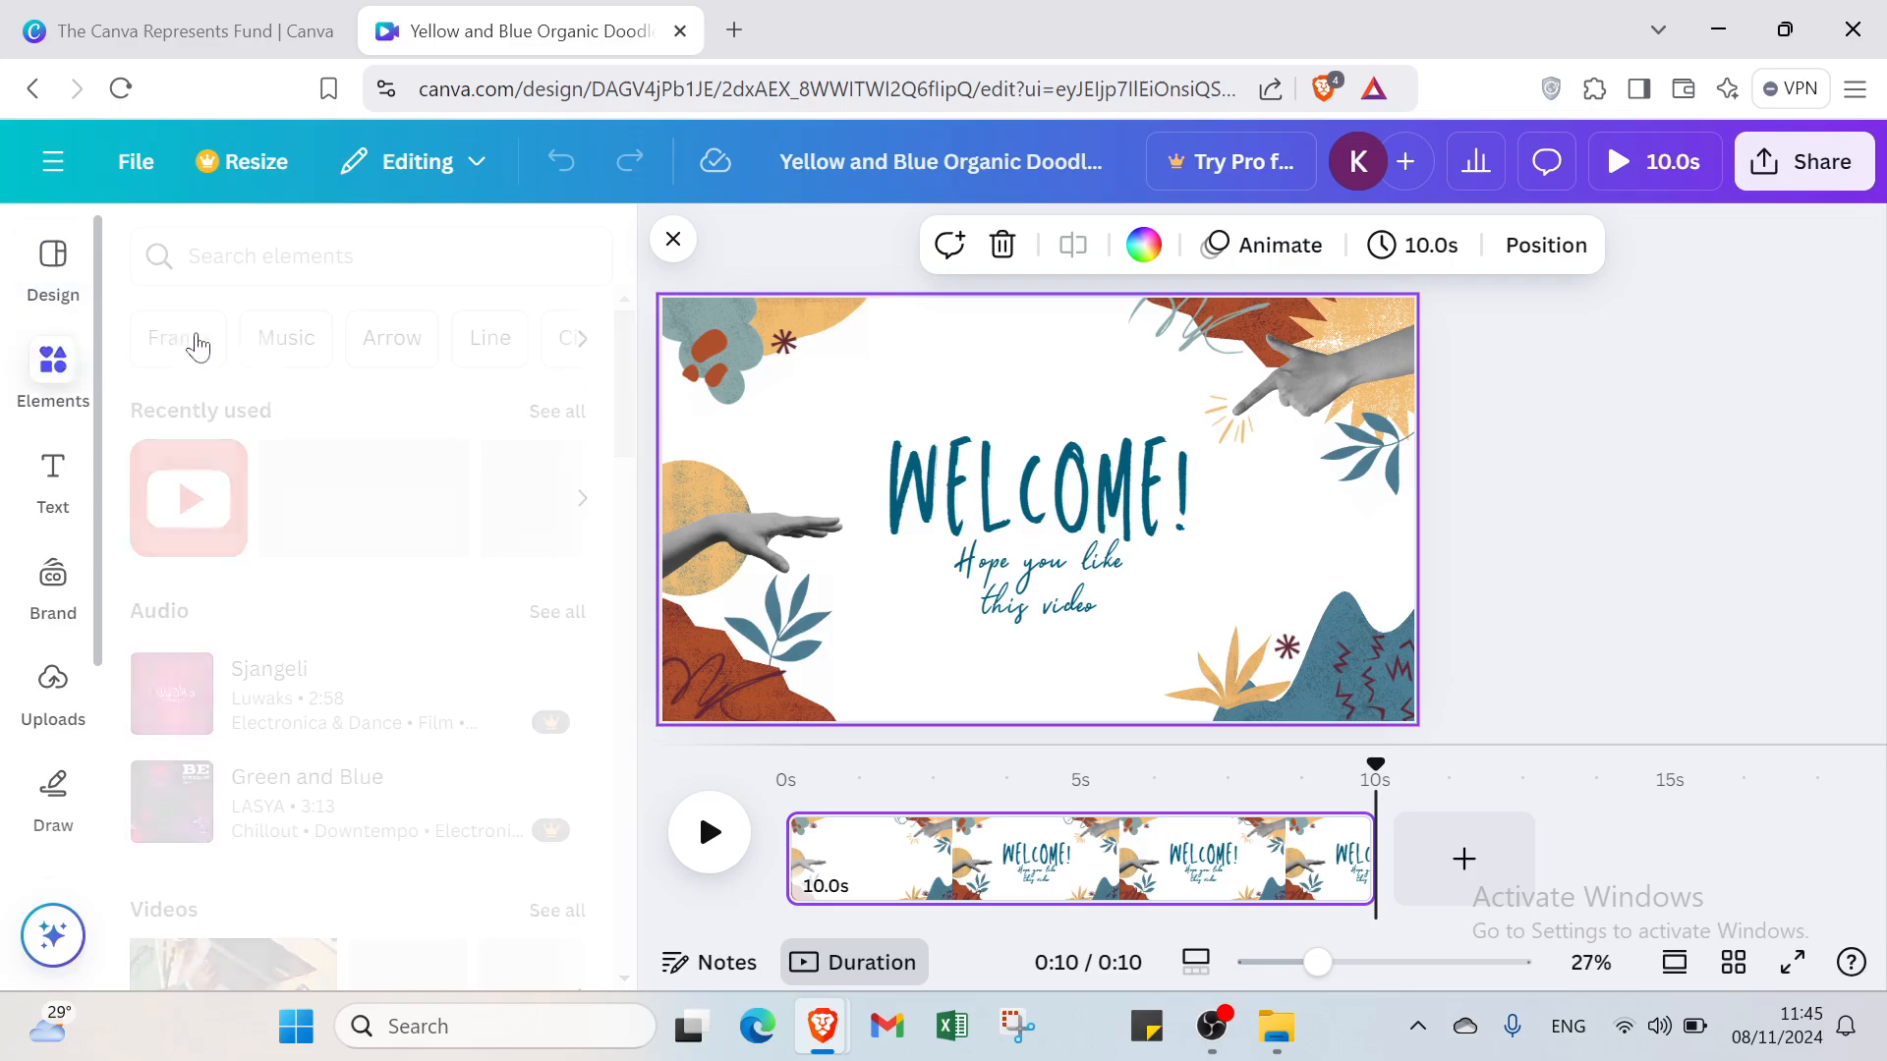
left_click(359, 257)
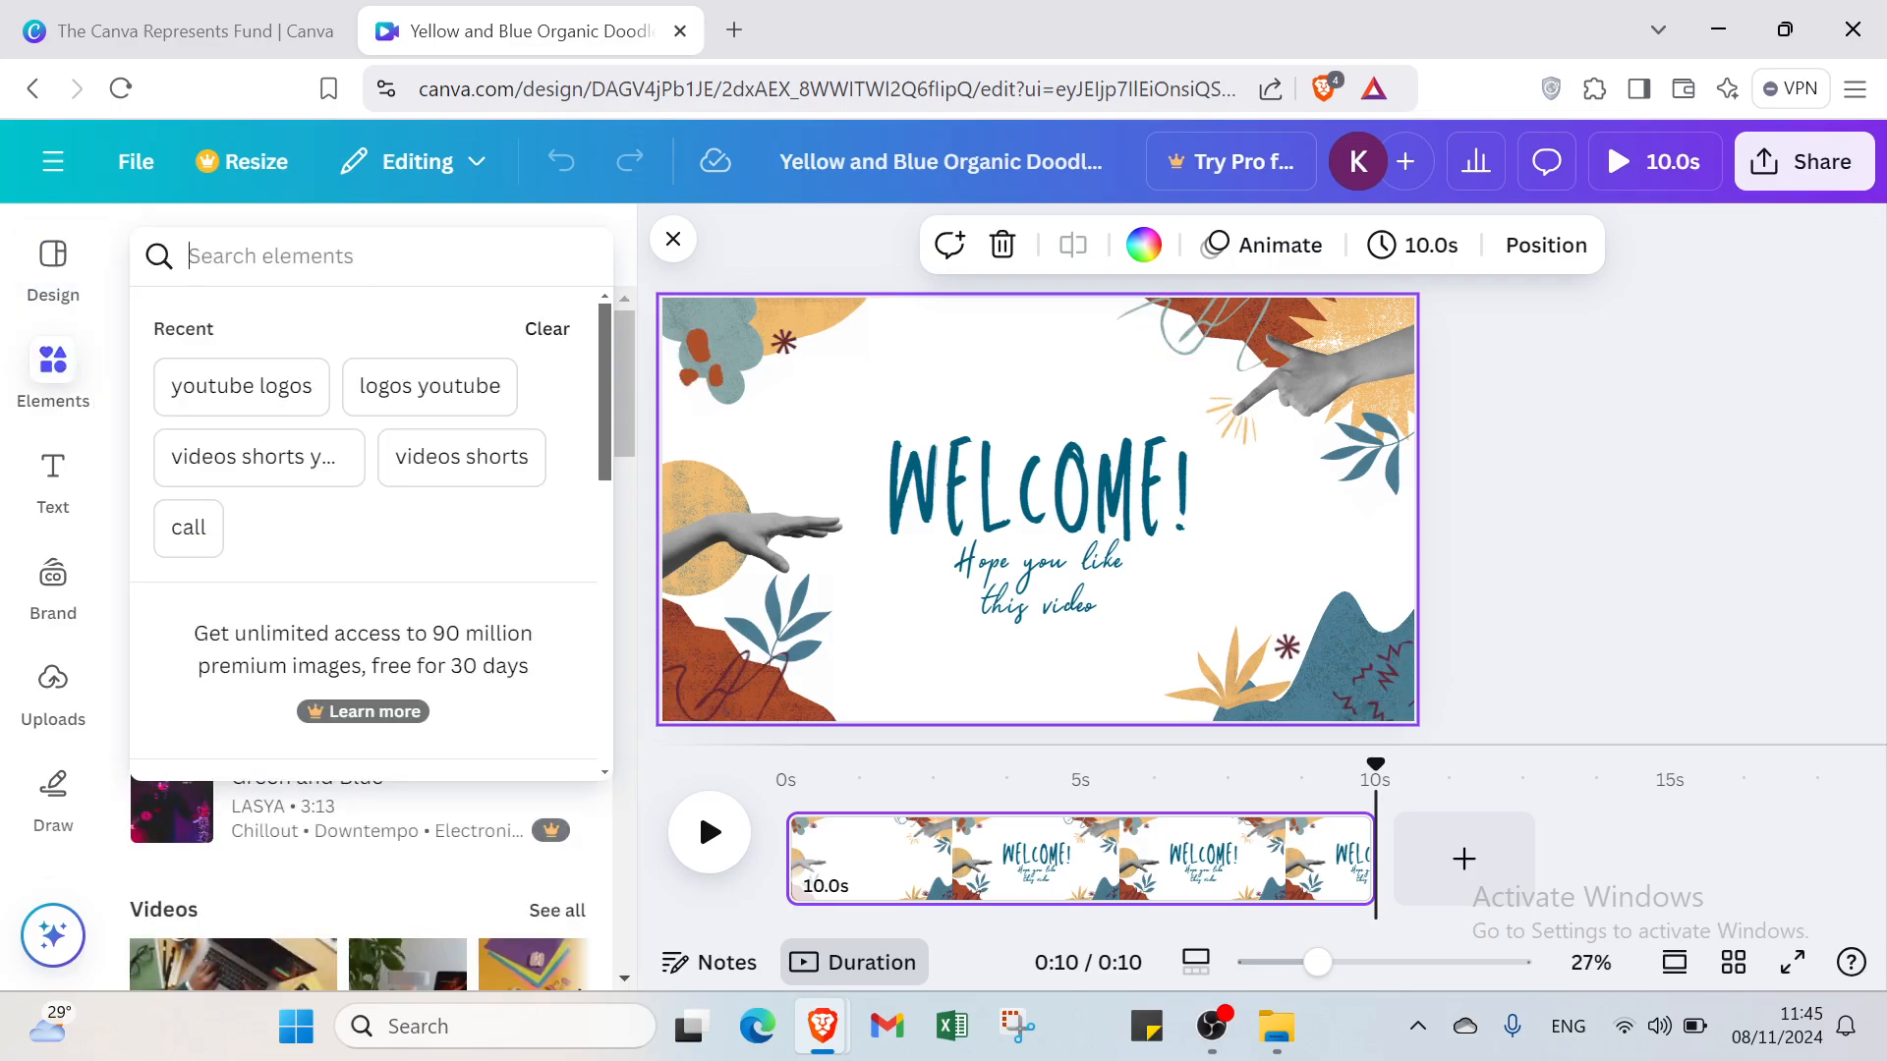
left_click(293, 473)
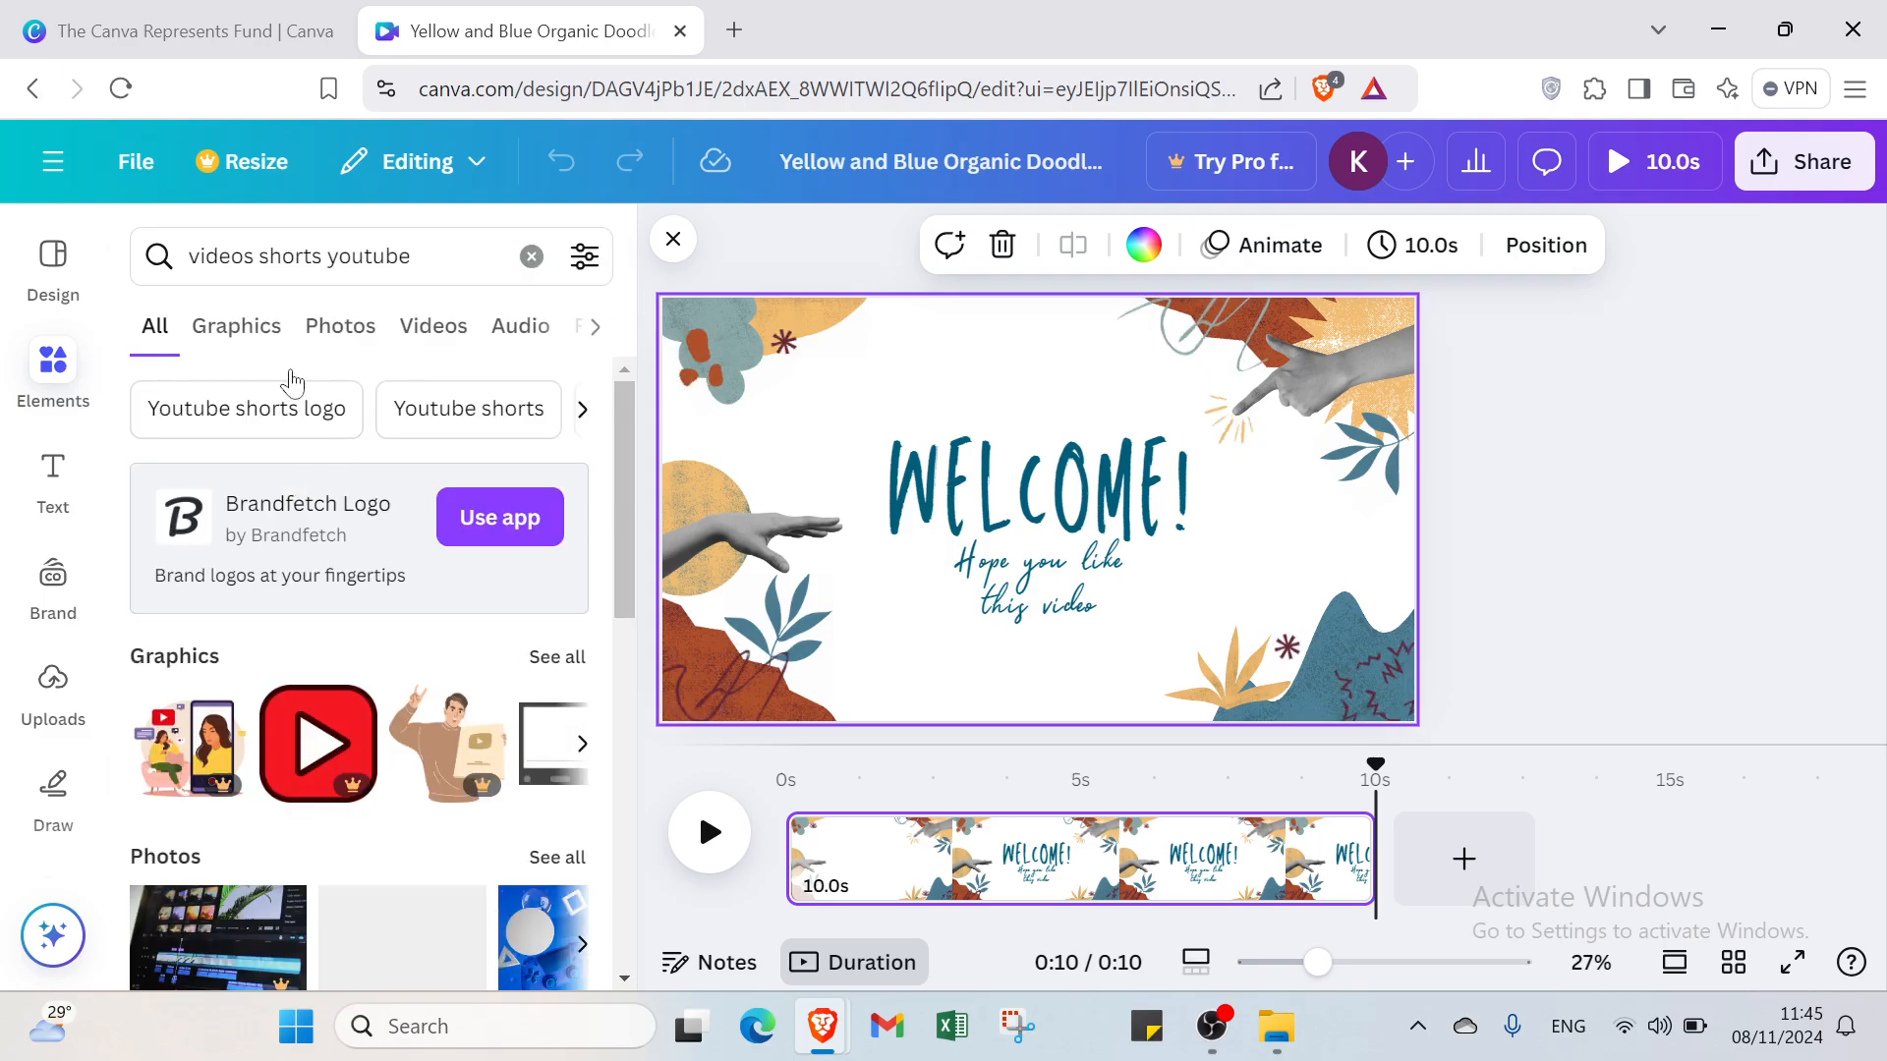
- Restrict the element search results to videos and browse through the clips
left_click(414, 329)
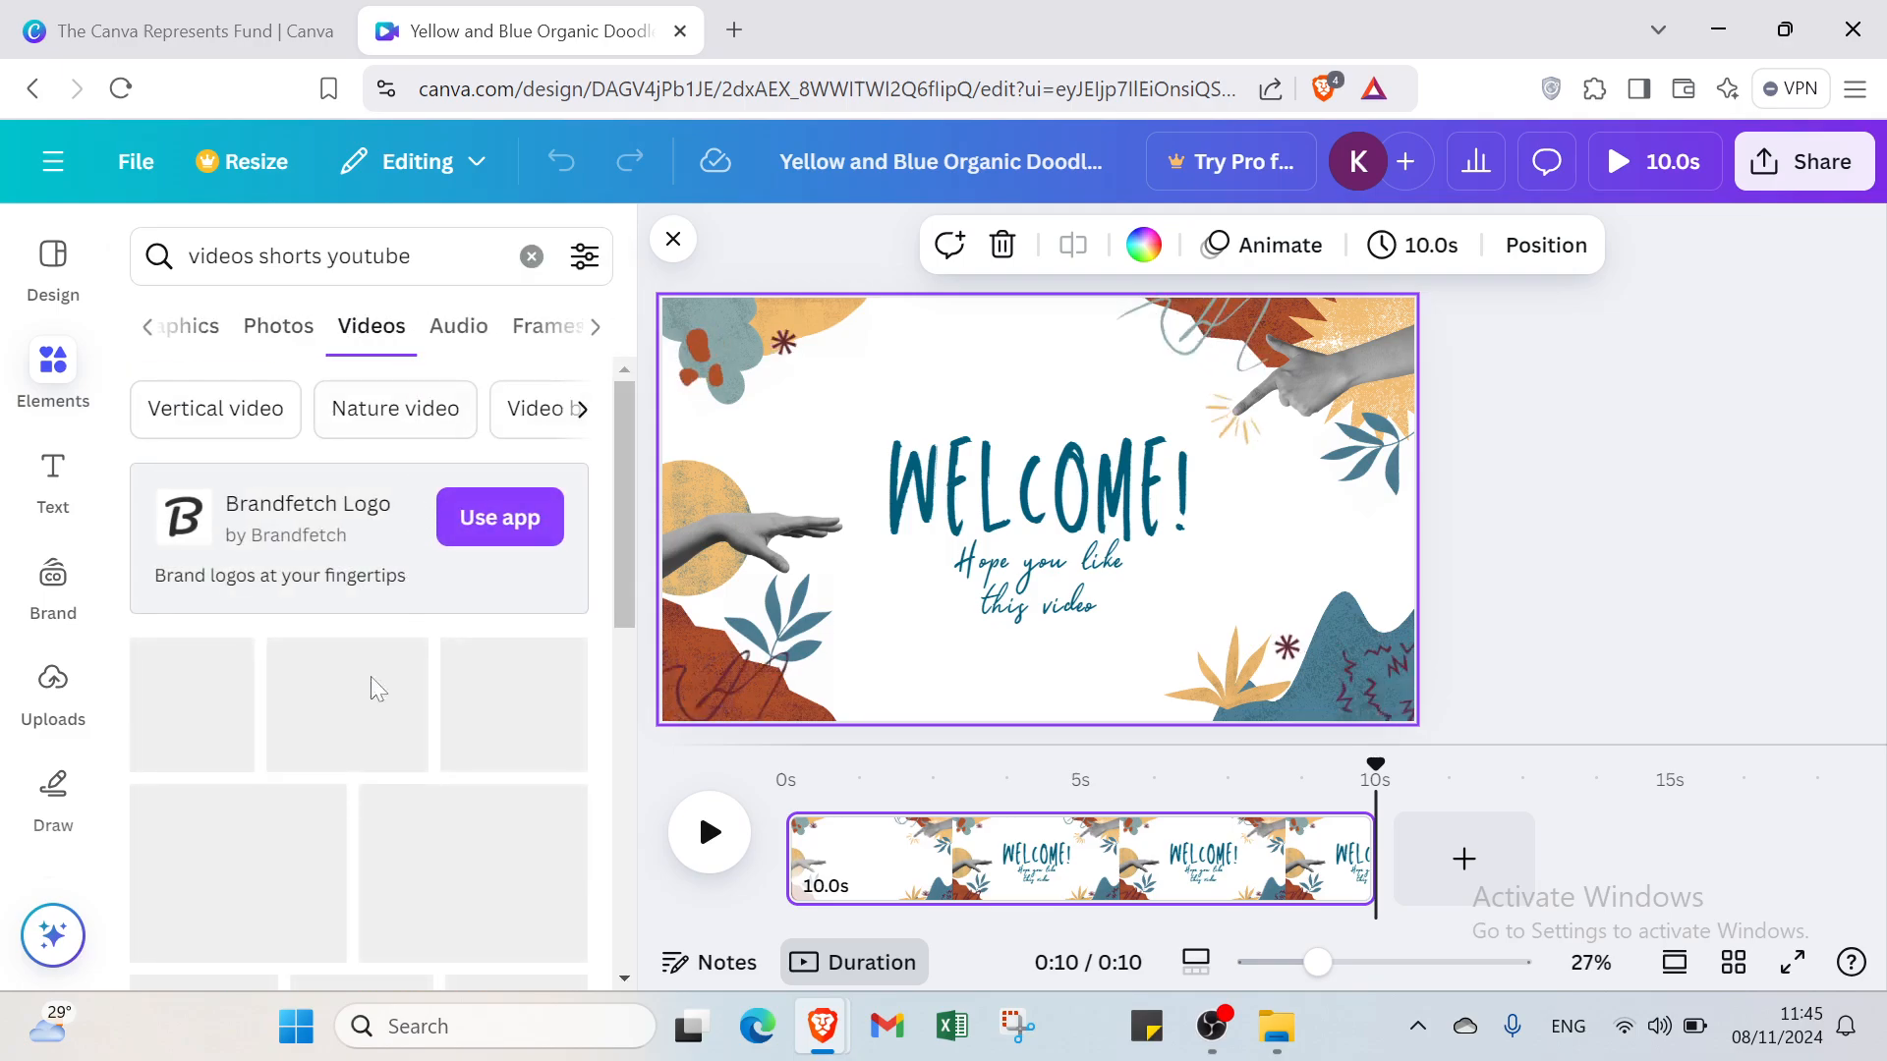
scroll(325, 762, "down", 2)
scroll(325, 762, "down", 5)
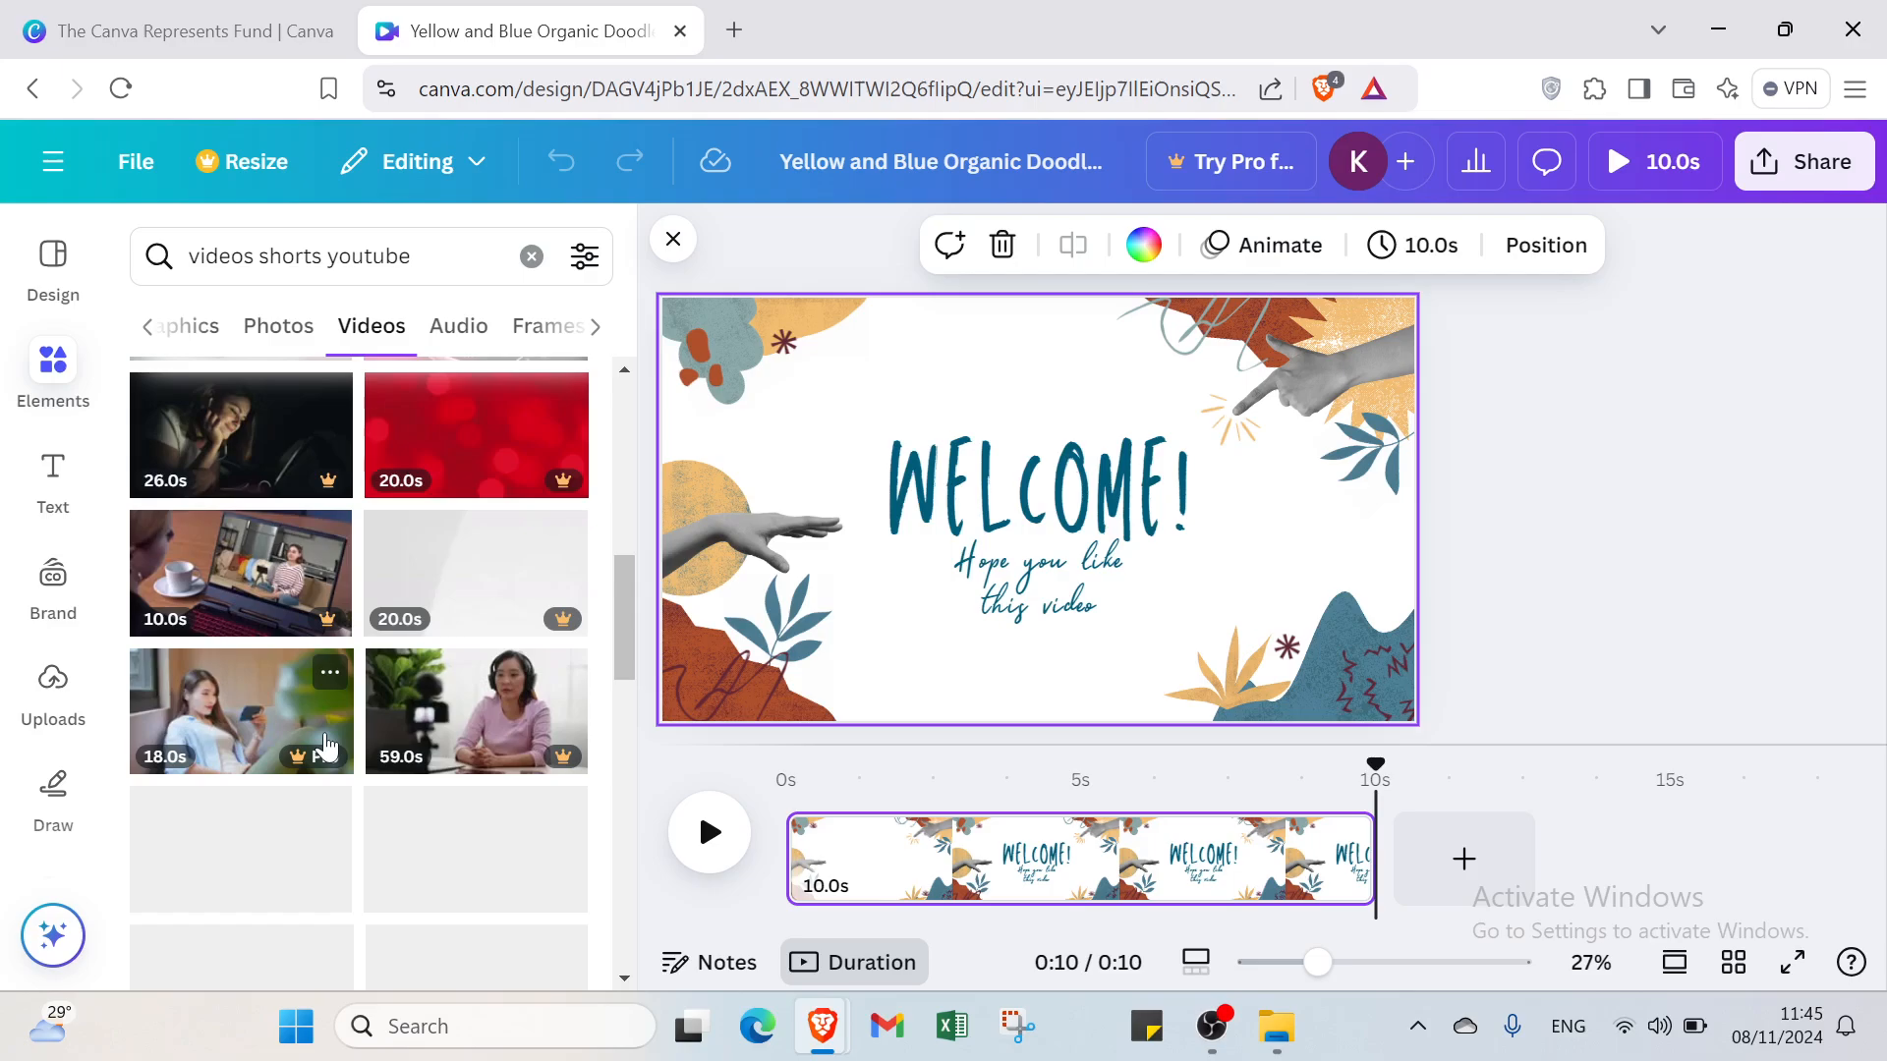
scroll(325, 745, "down", 8)
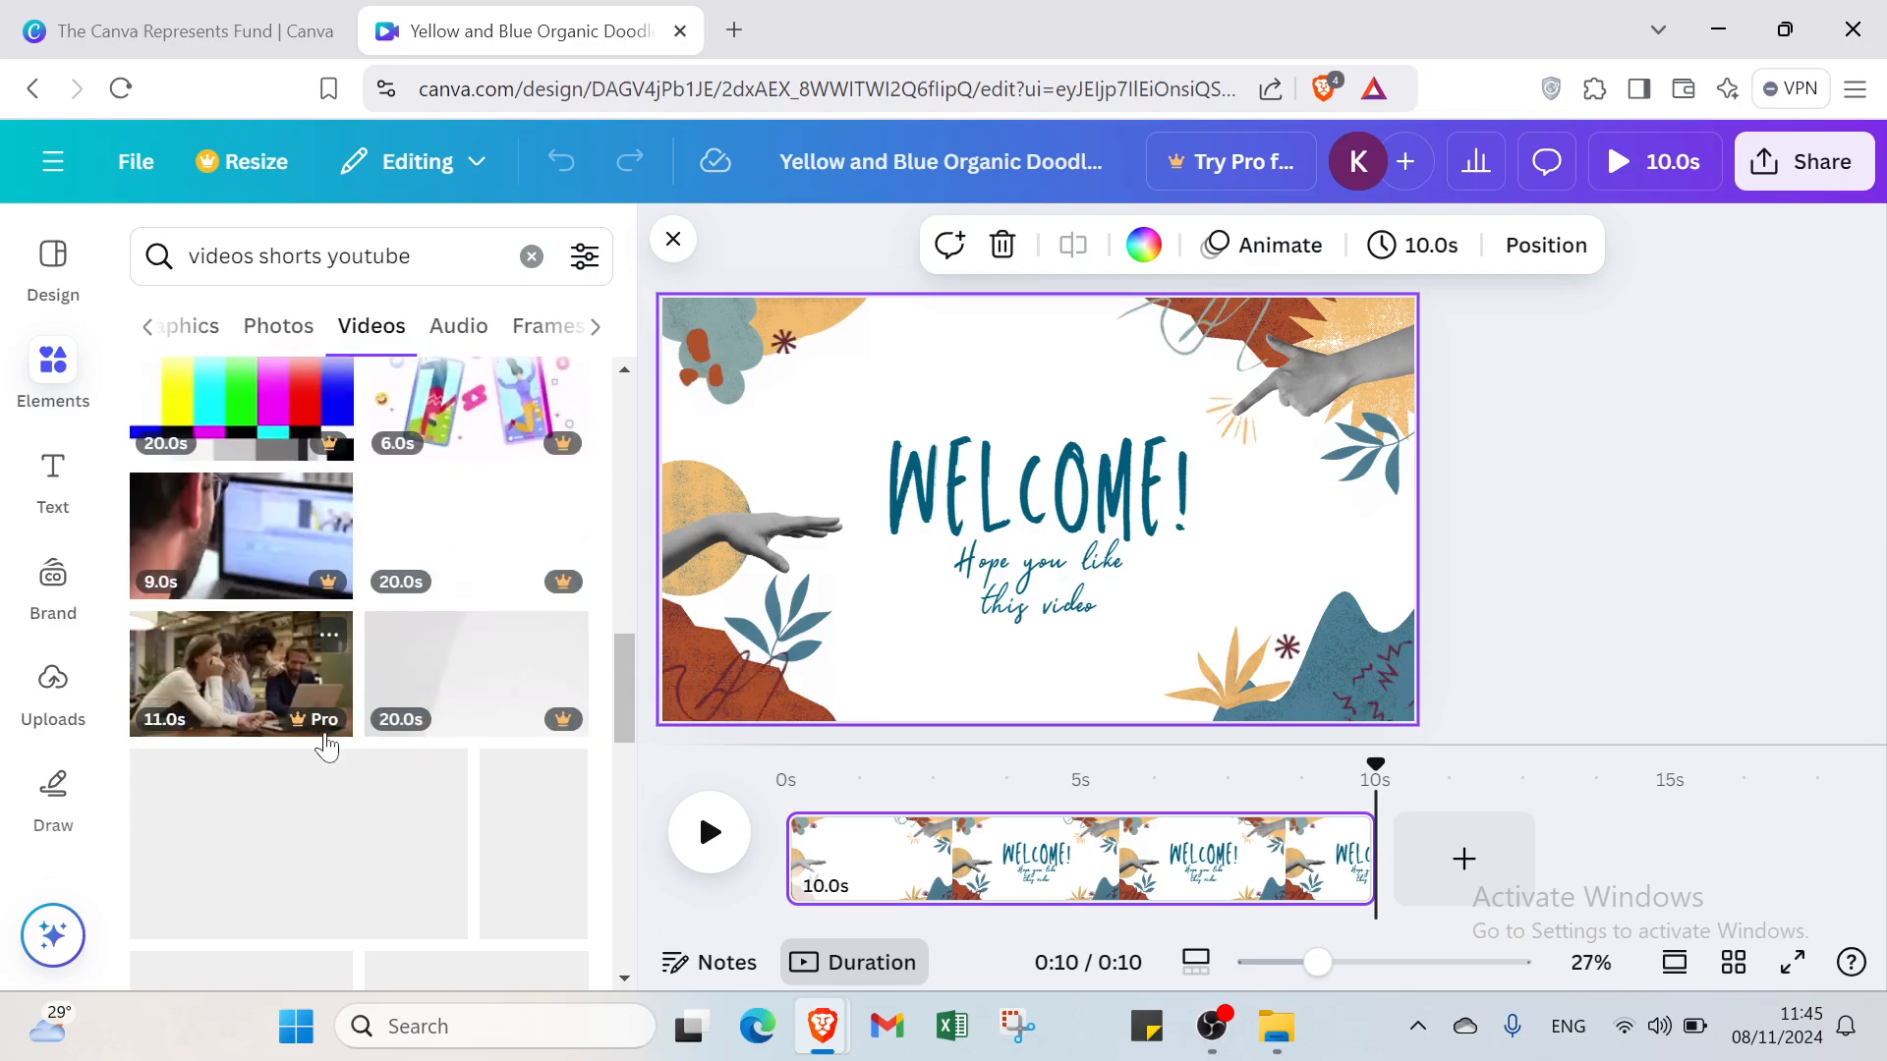
scroll(325, 738, "up", 1)
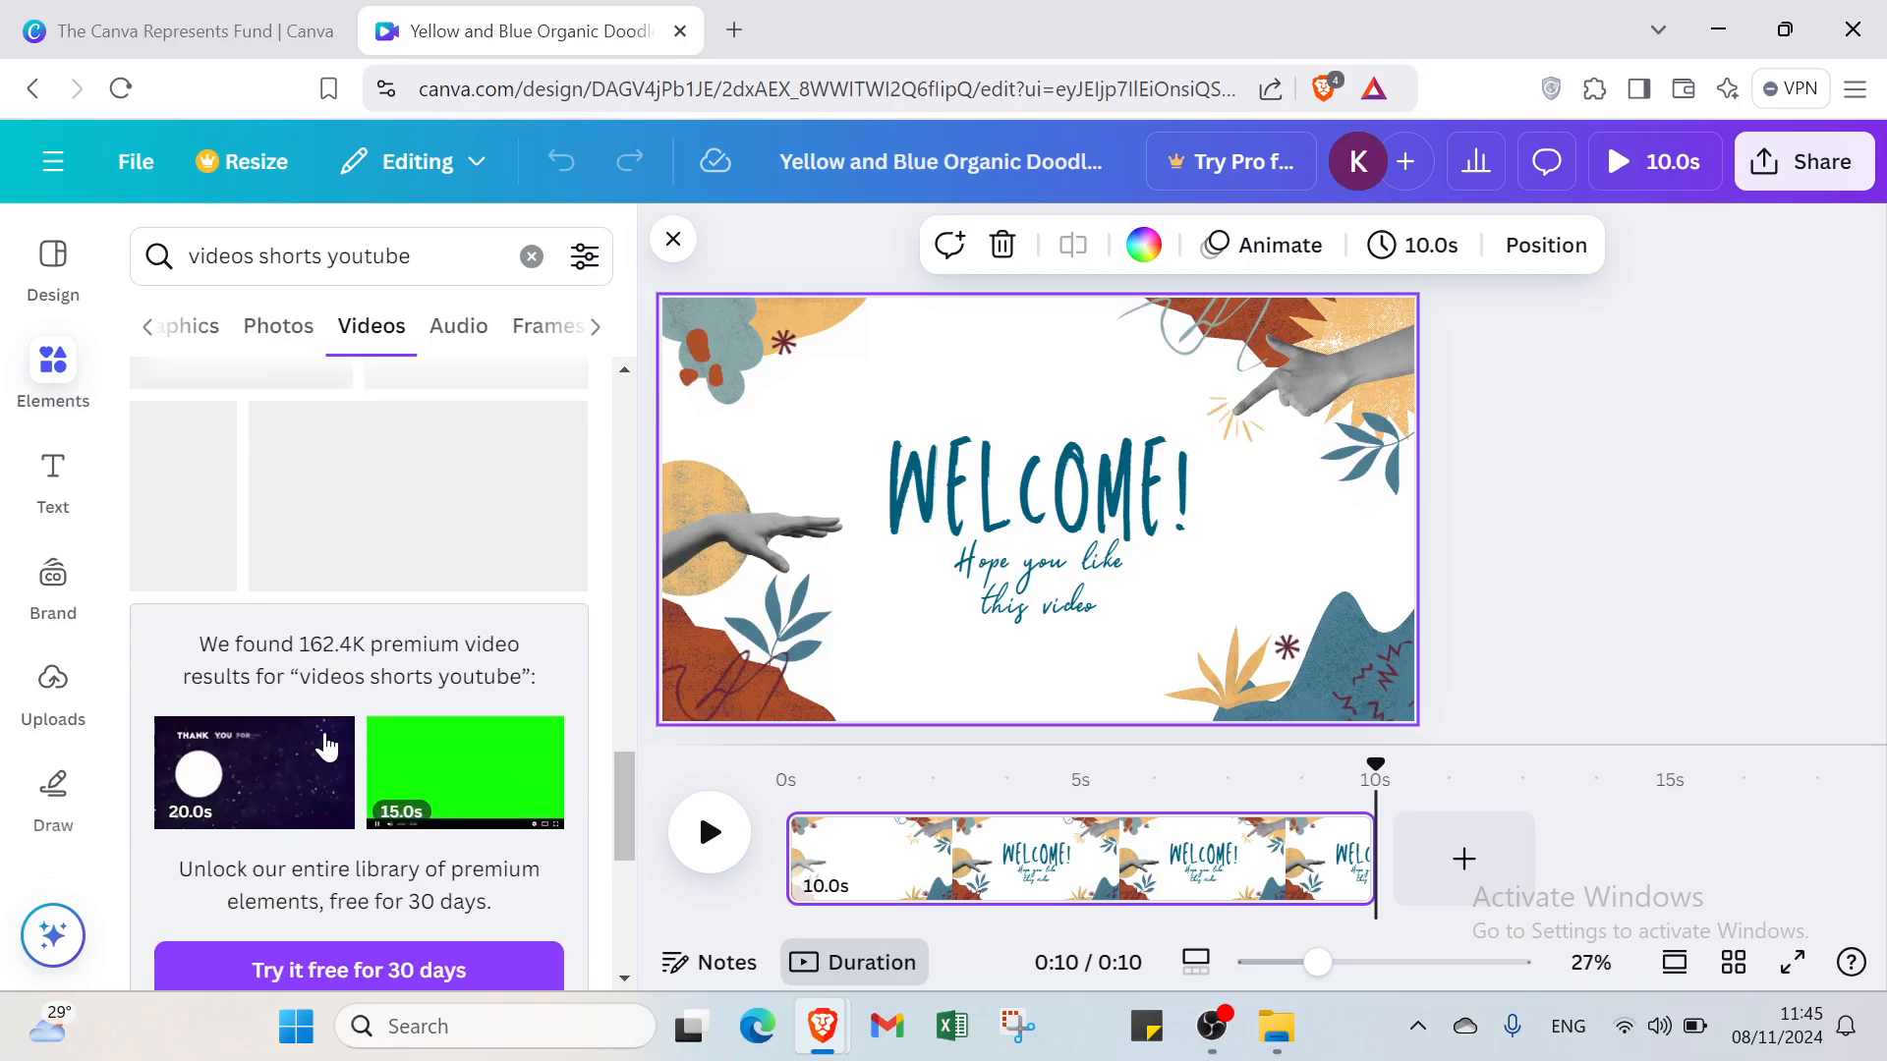
scroll(326, 747, "up", 5)
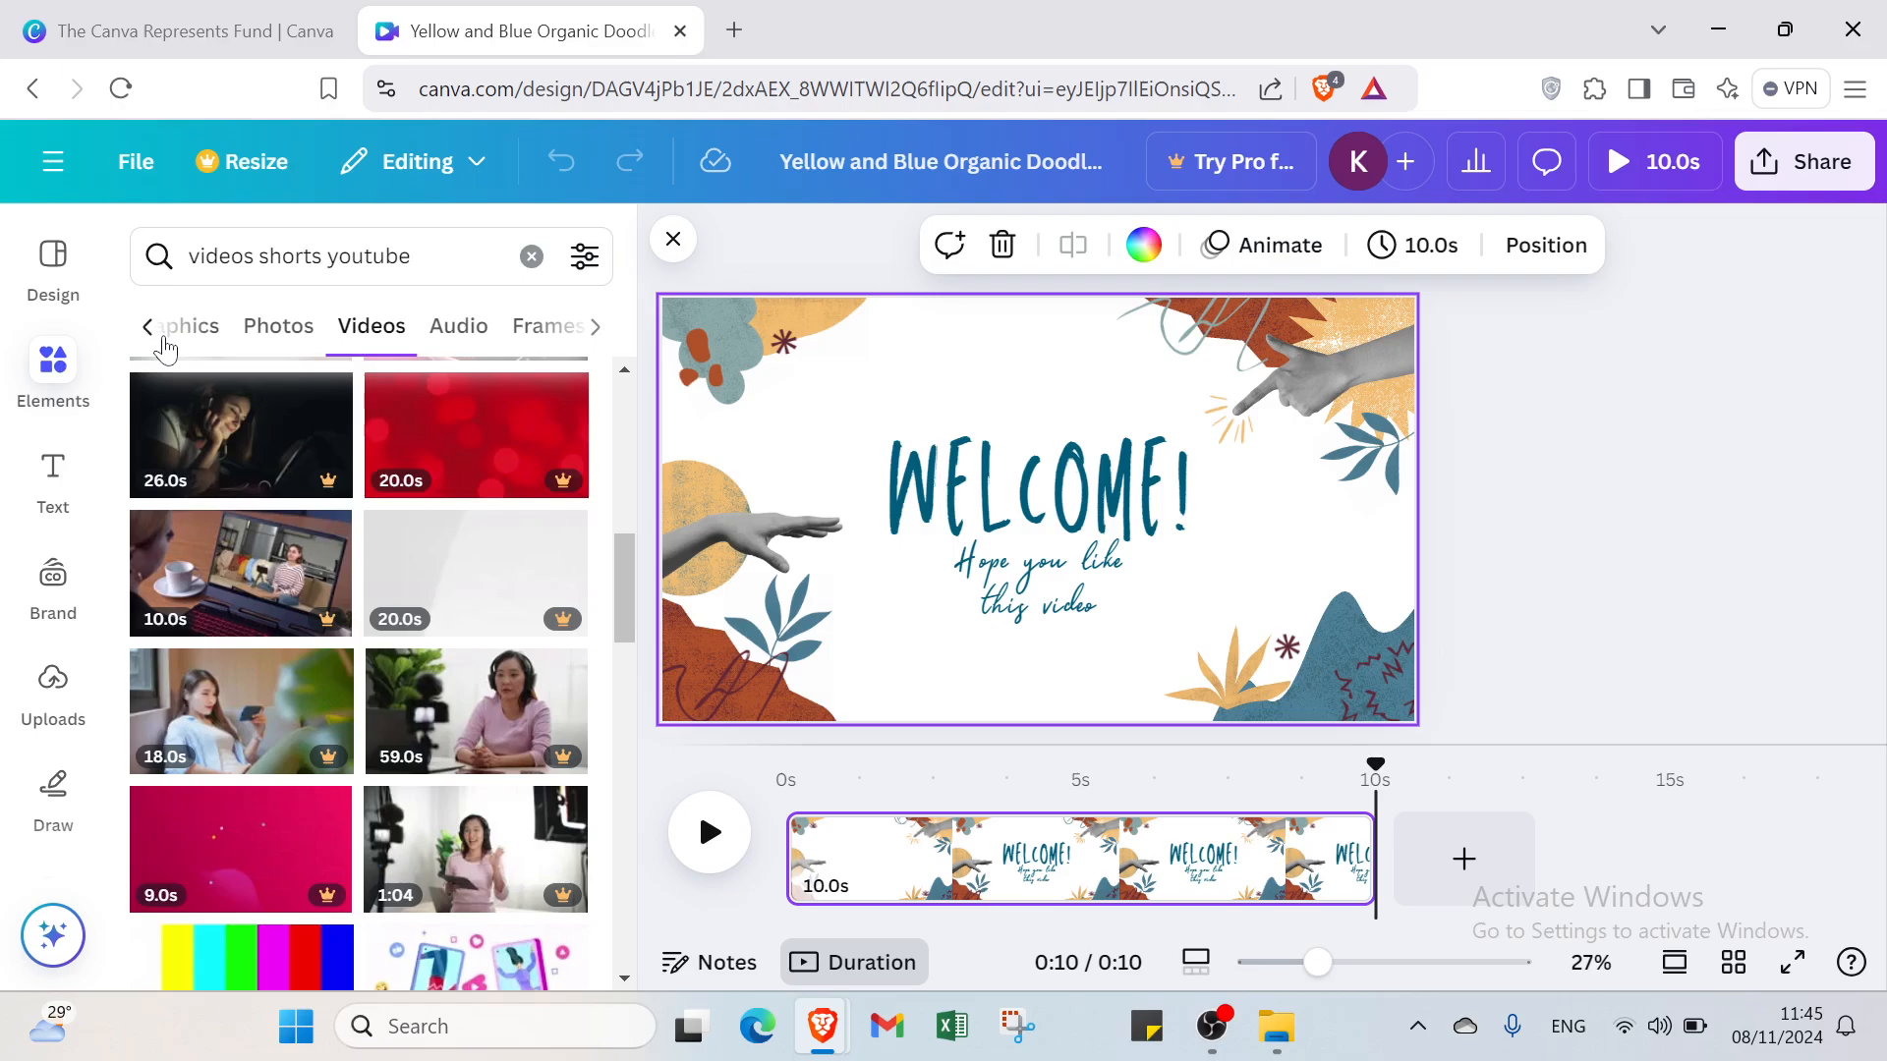
- Return to all element types and look over the graphics, photos, videos, audio and frames found
left_click(163, 339)
left_click(155, 327)
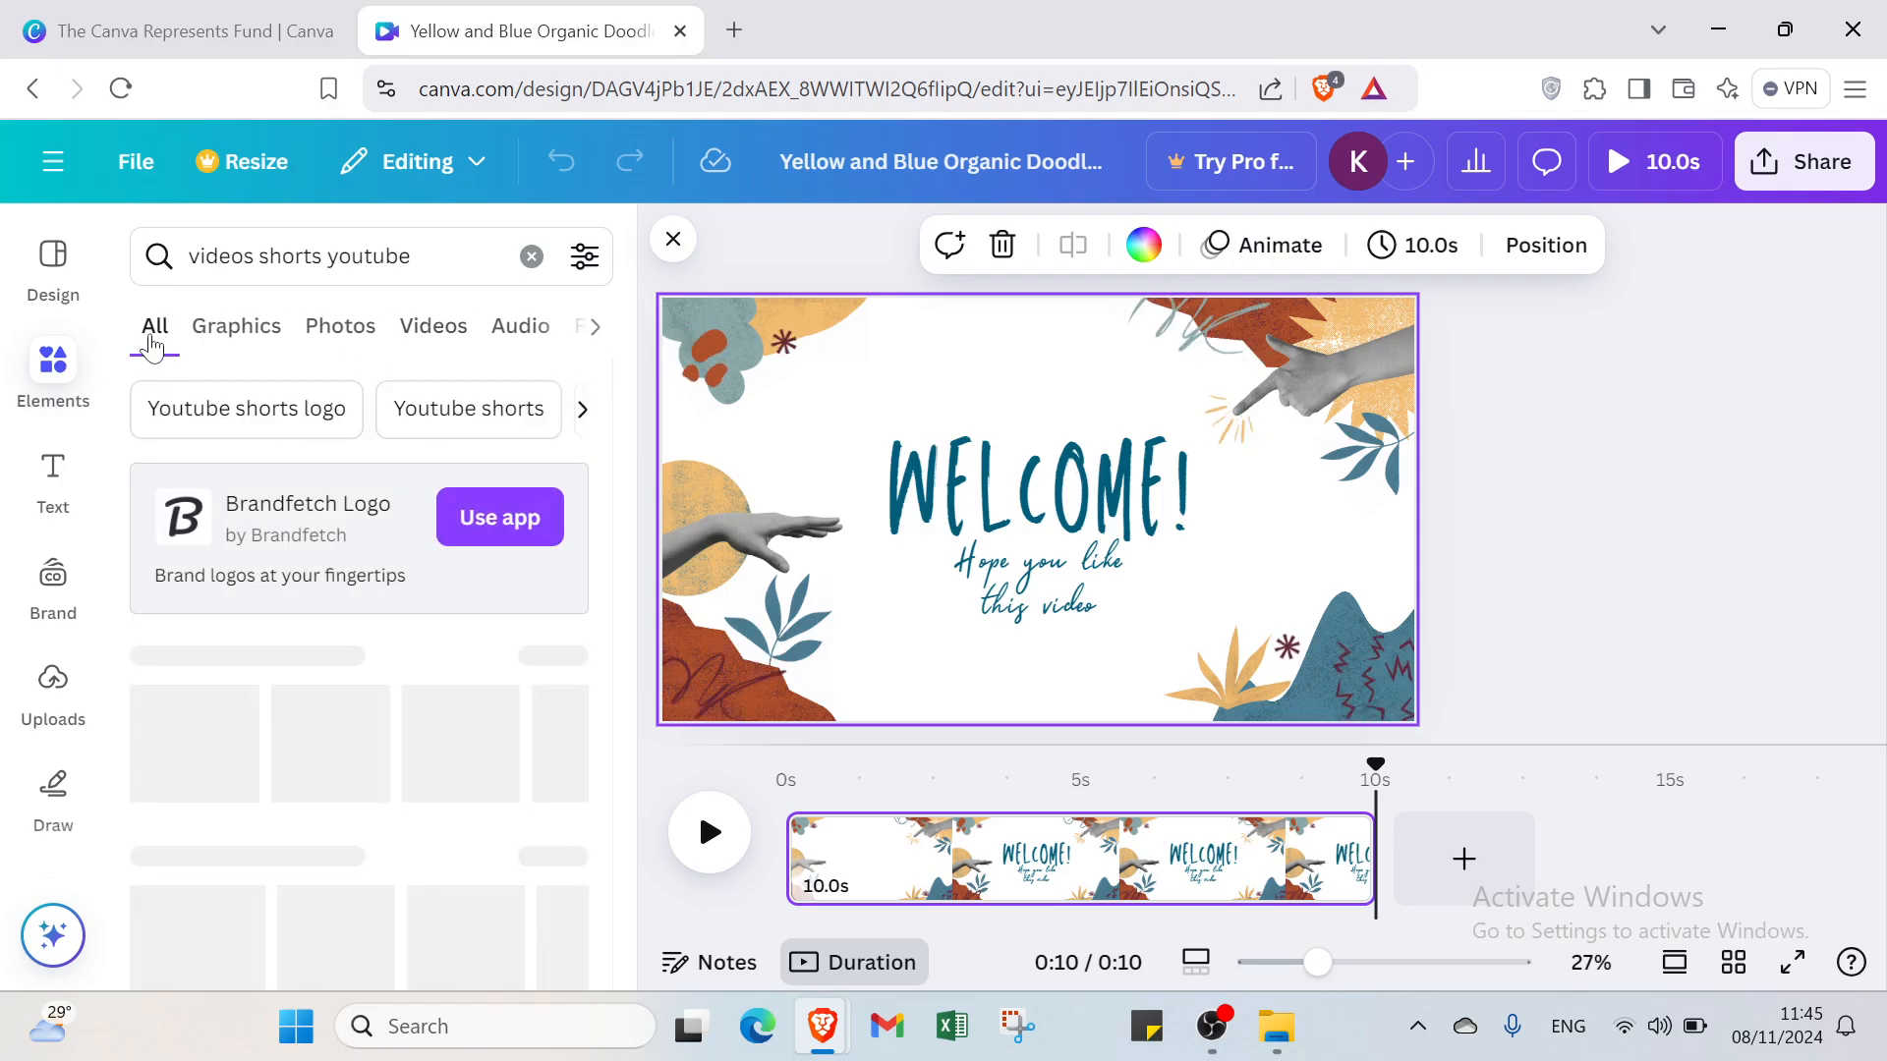
scroll(351, 706, "down", 5)
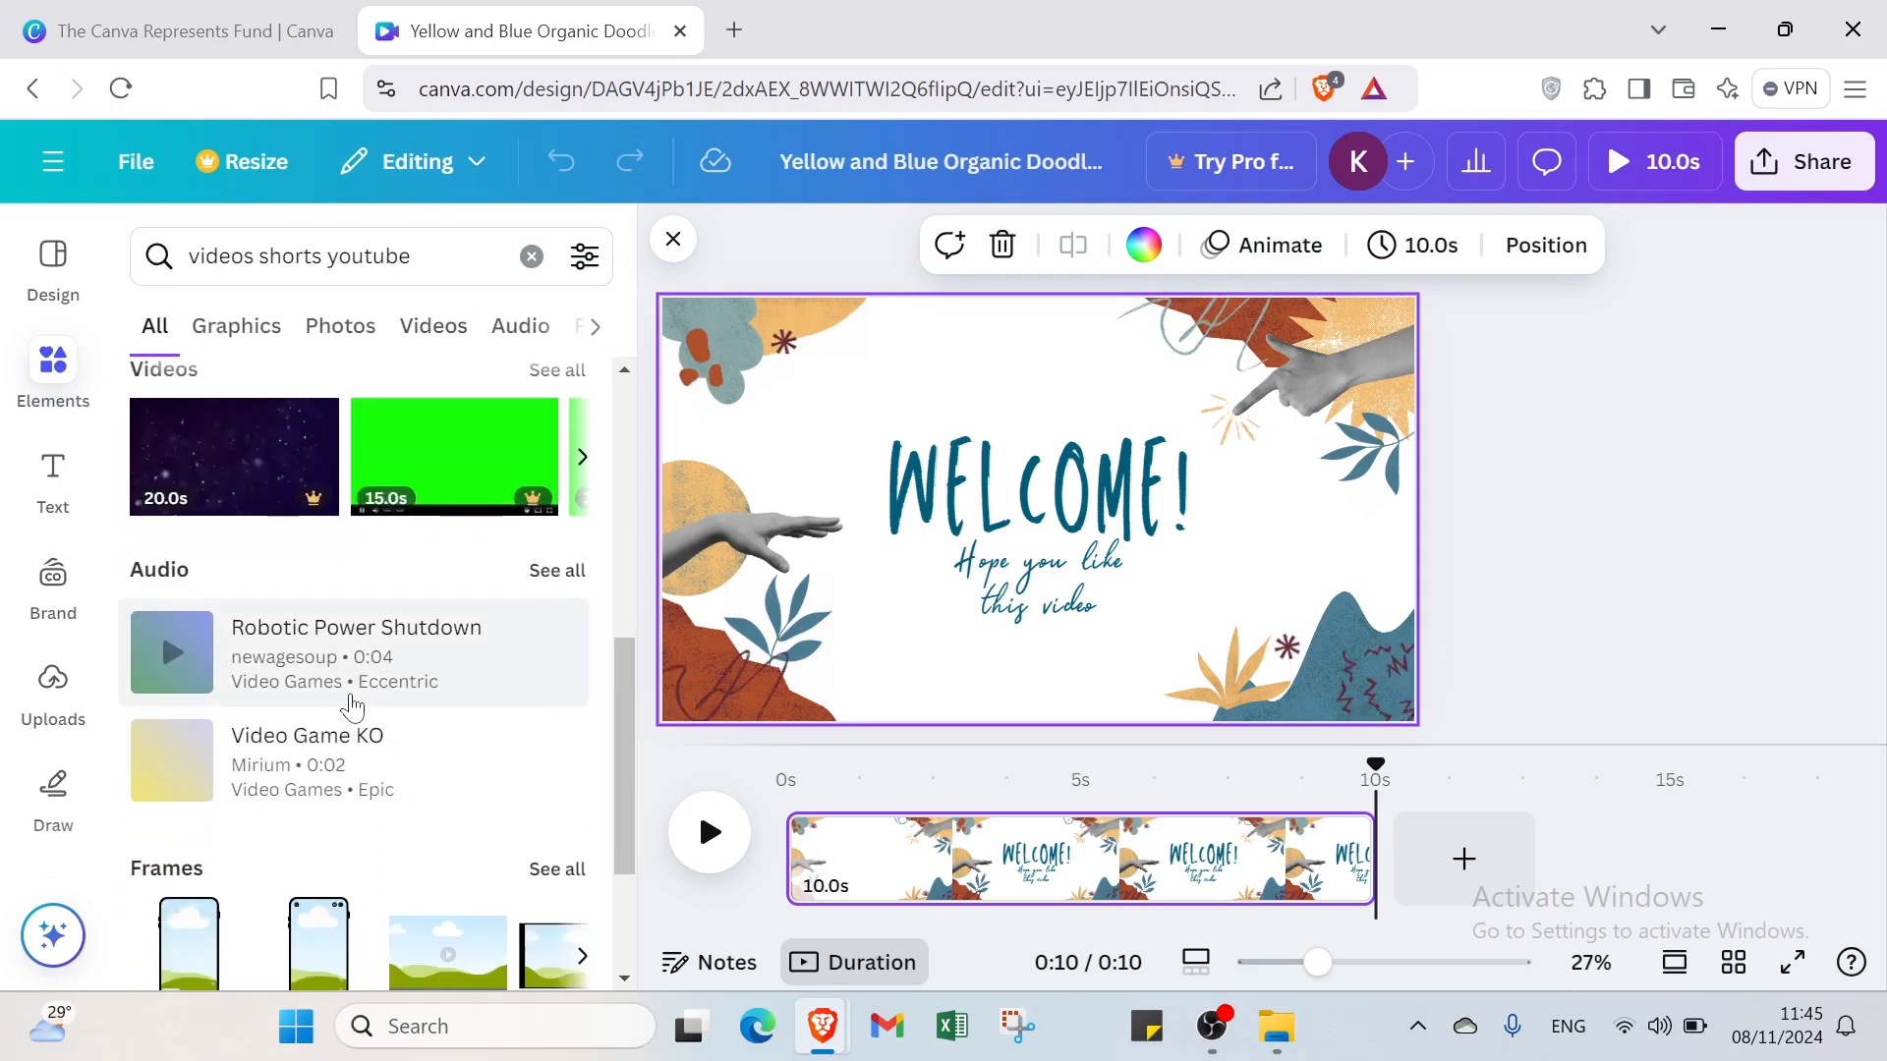
scroll(409, 713, "up", 5)
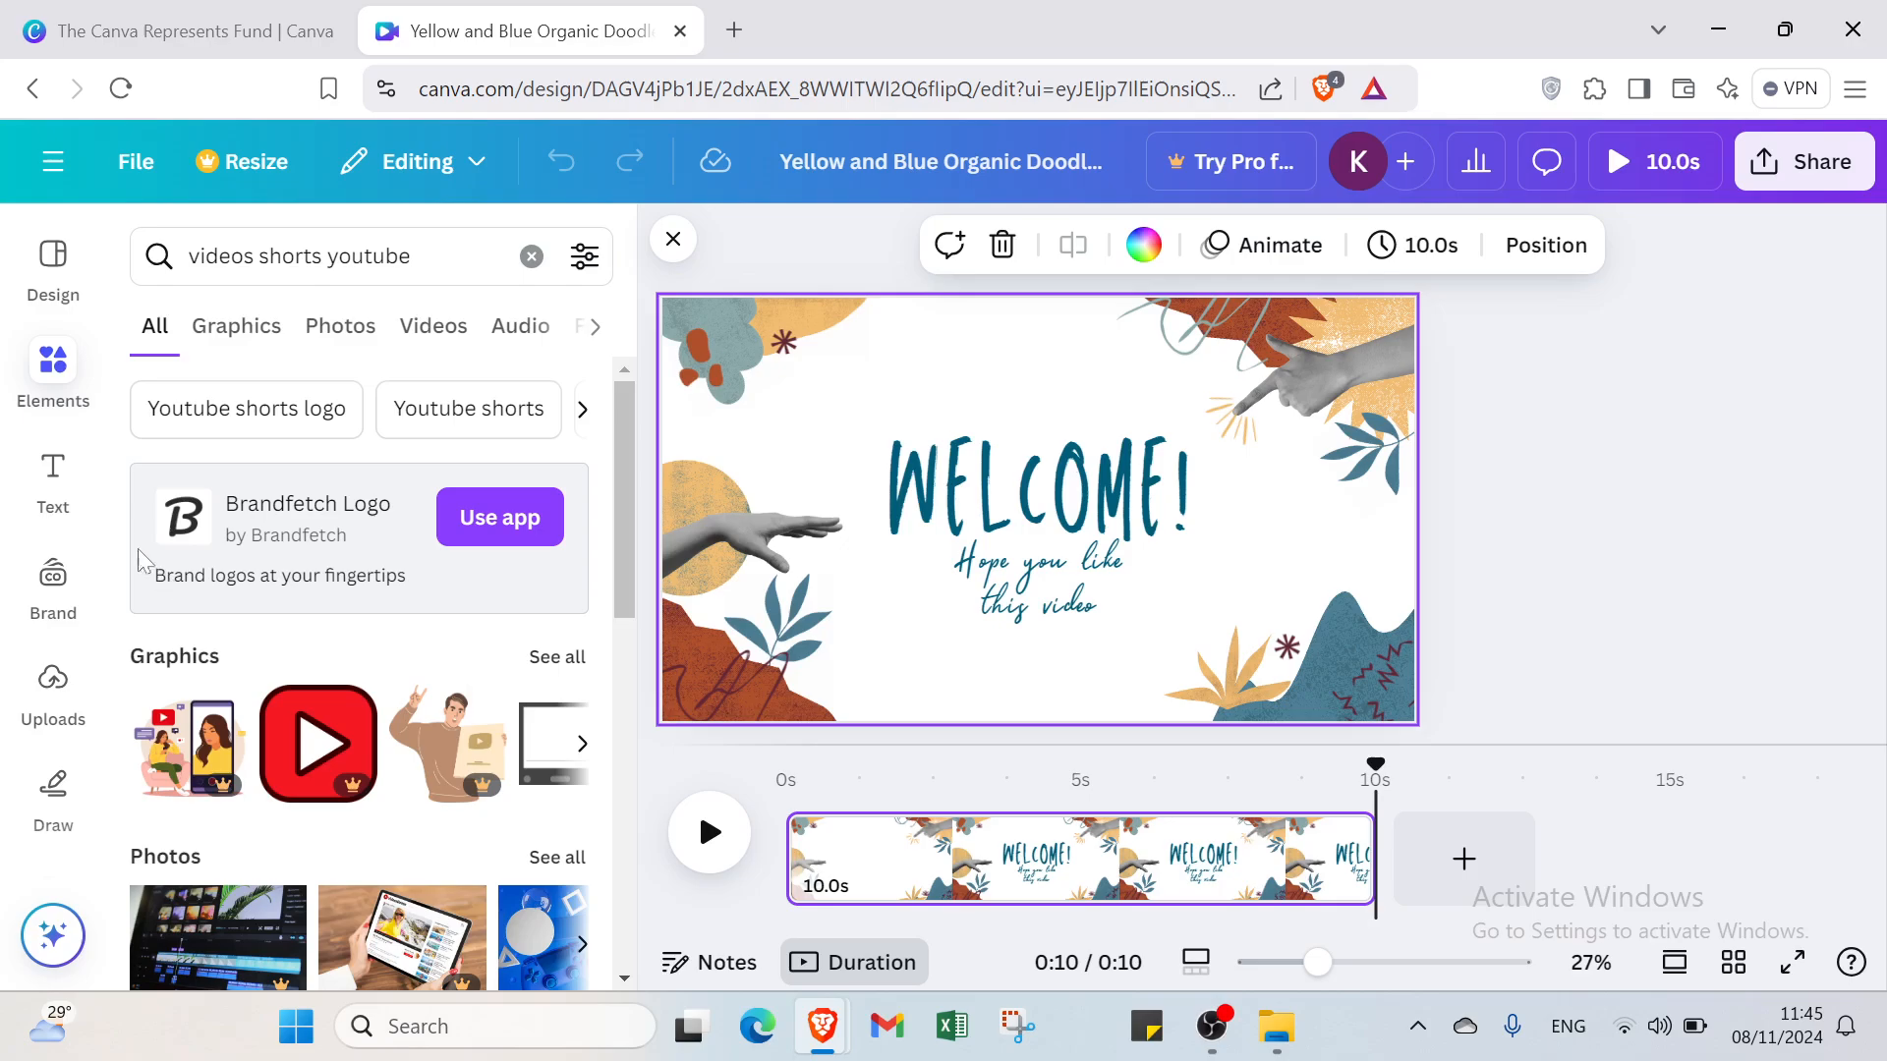
- View the uploaded videos area and open the file upload dialog, closing it without choosing a file
left_click(53, 683)
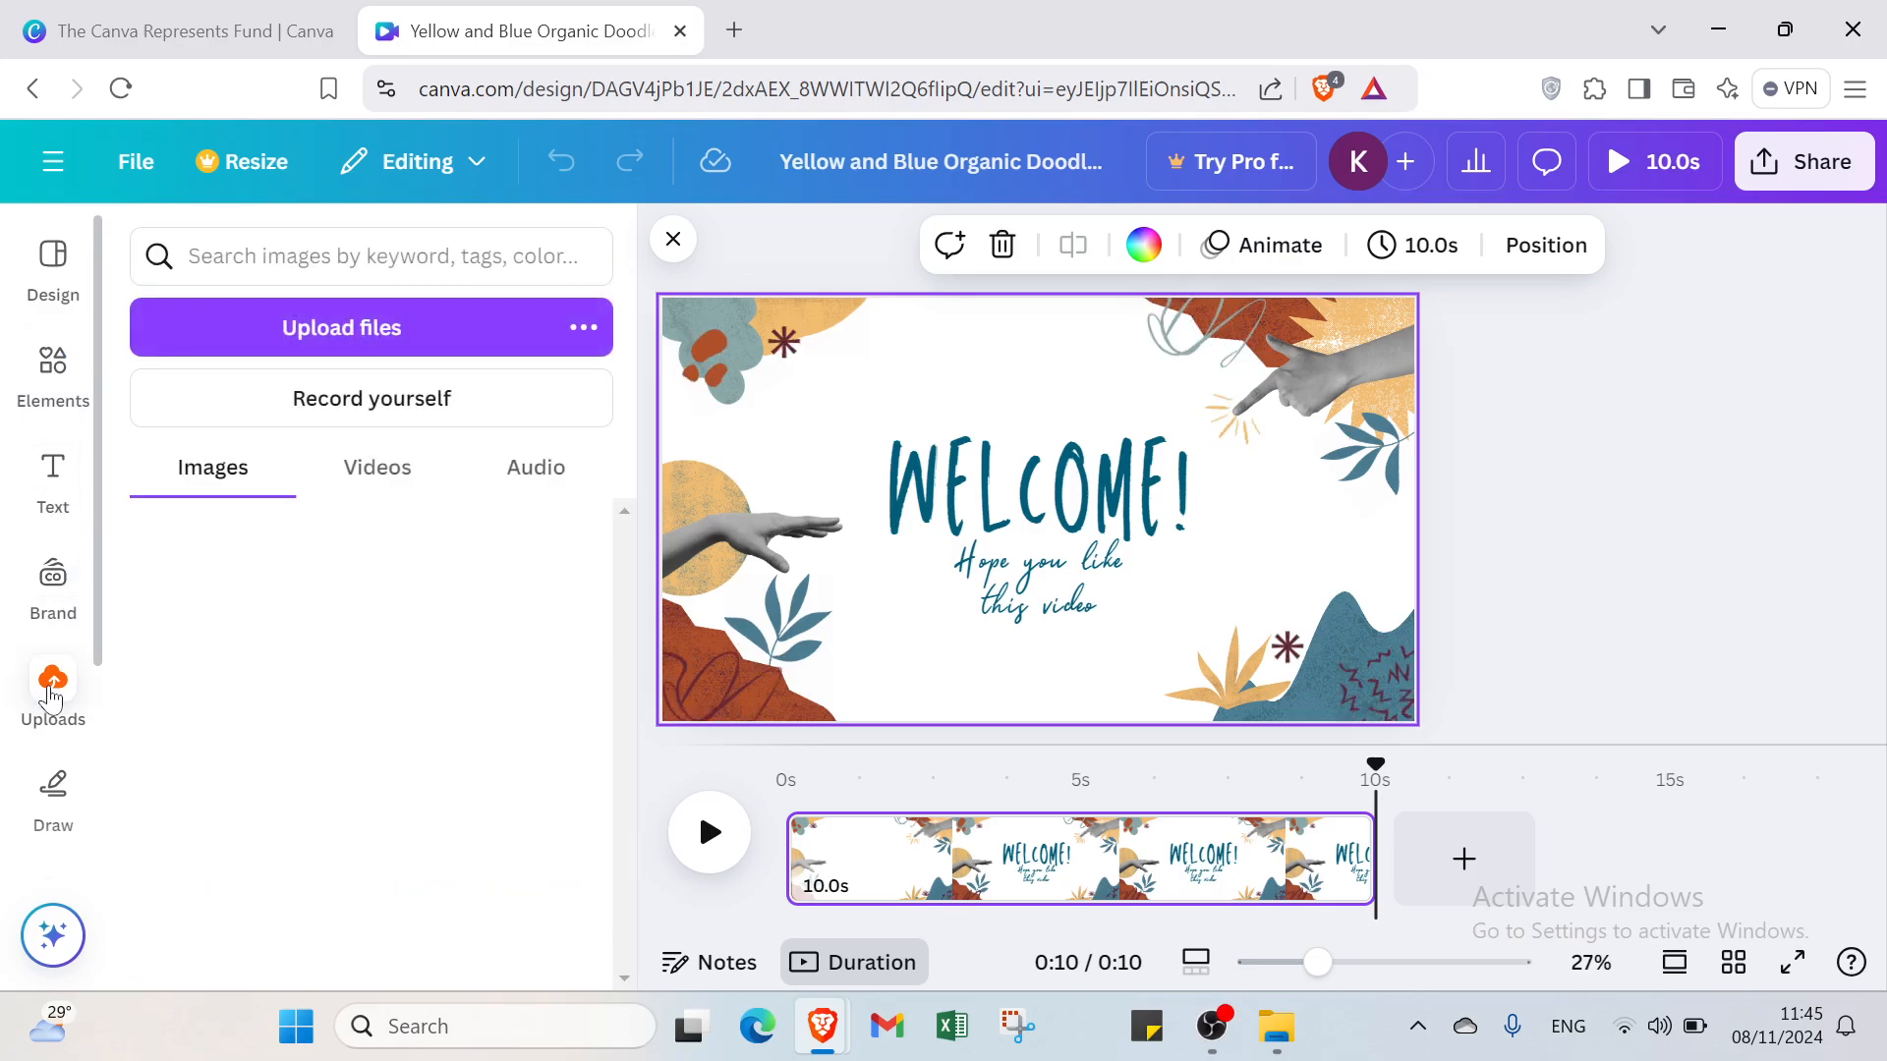
left_click(387, 479)
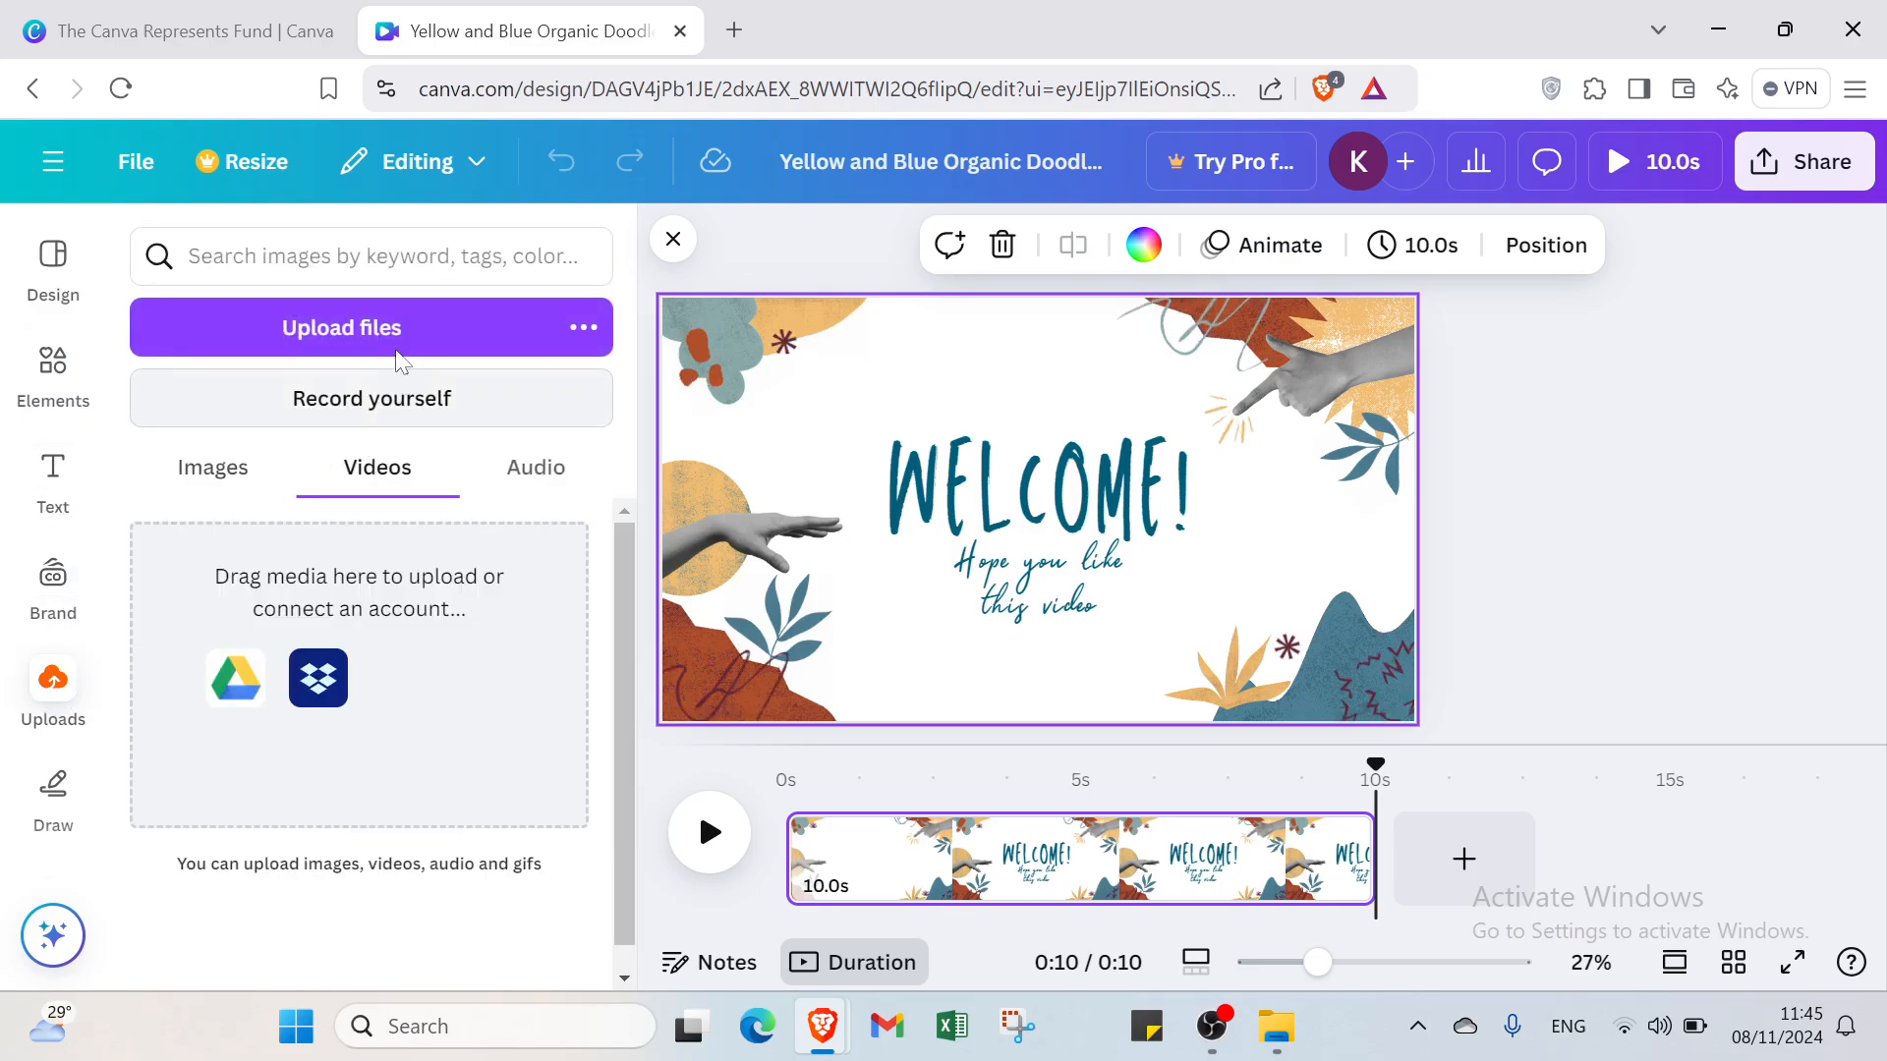
left_click(427, 349)
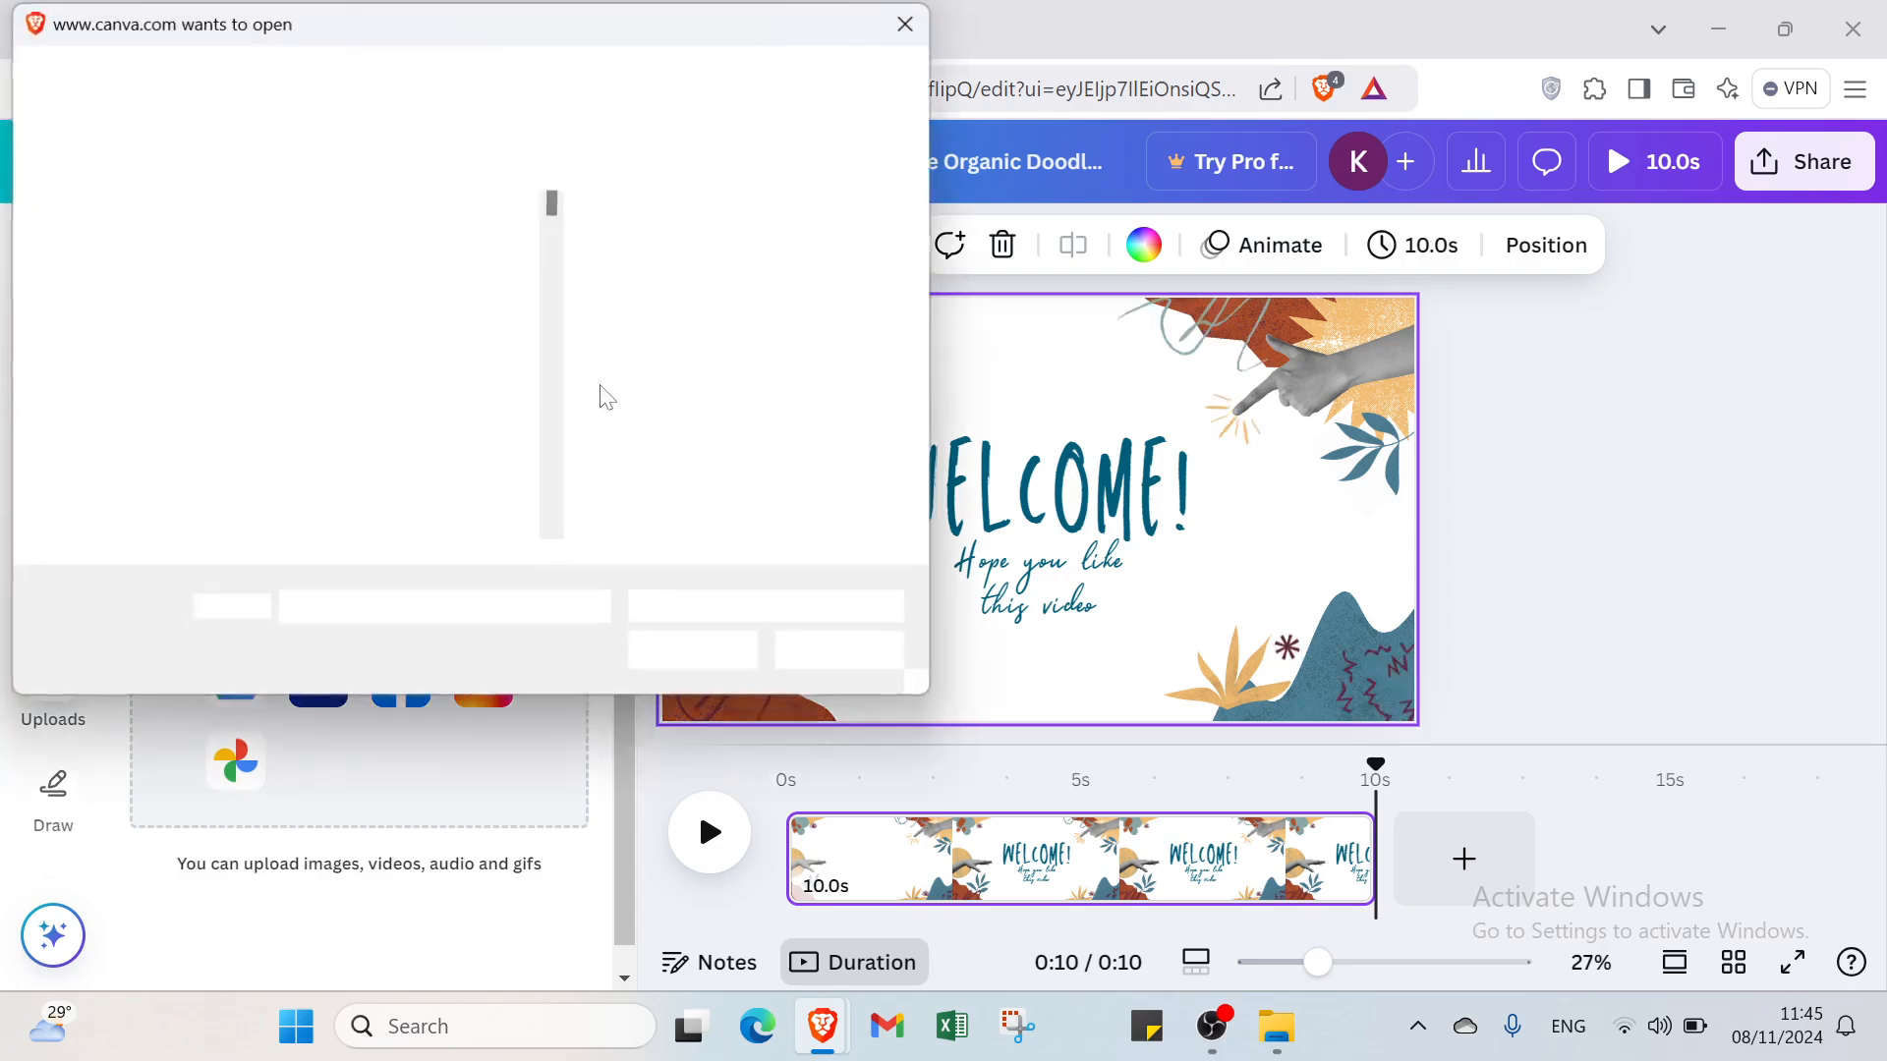
left_click(909, 22)
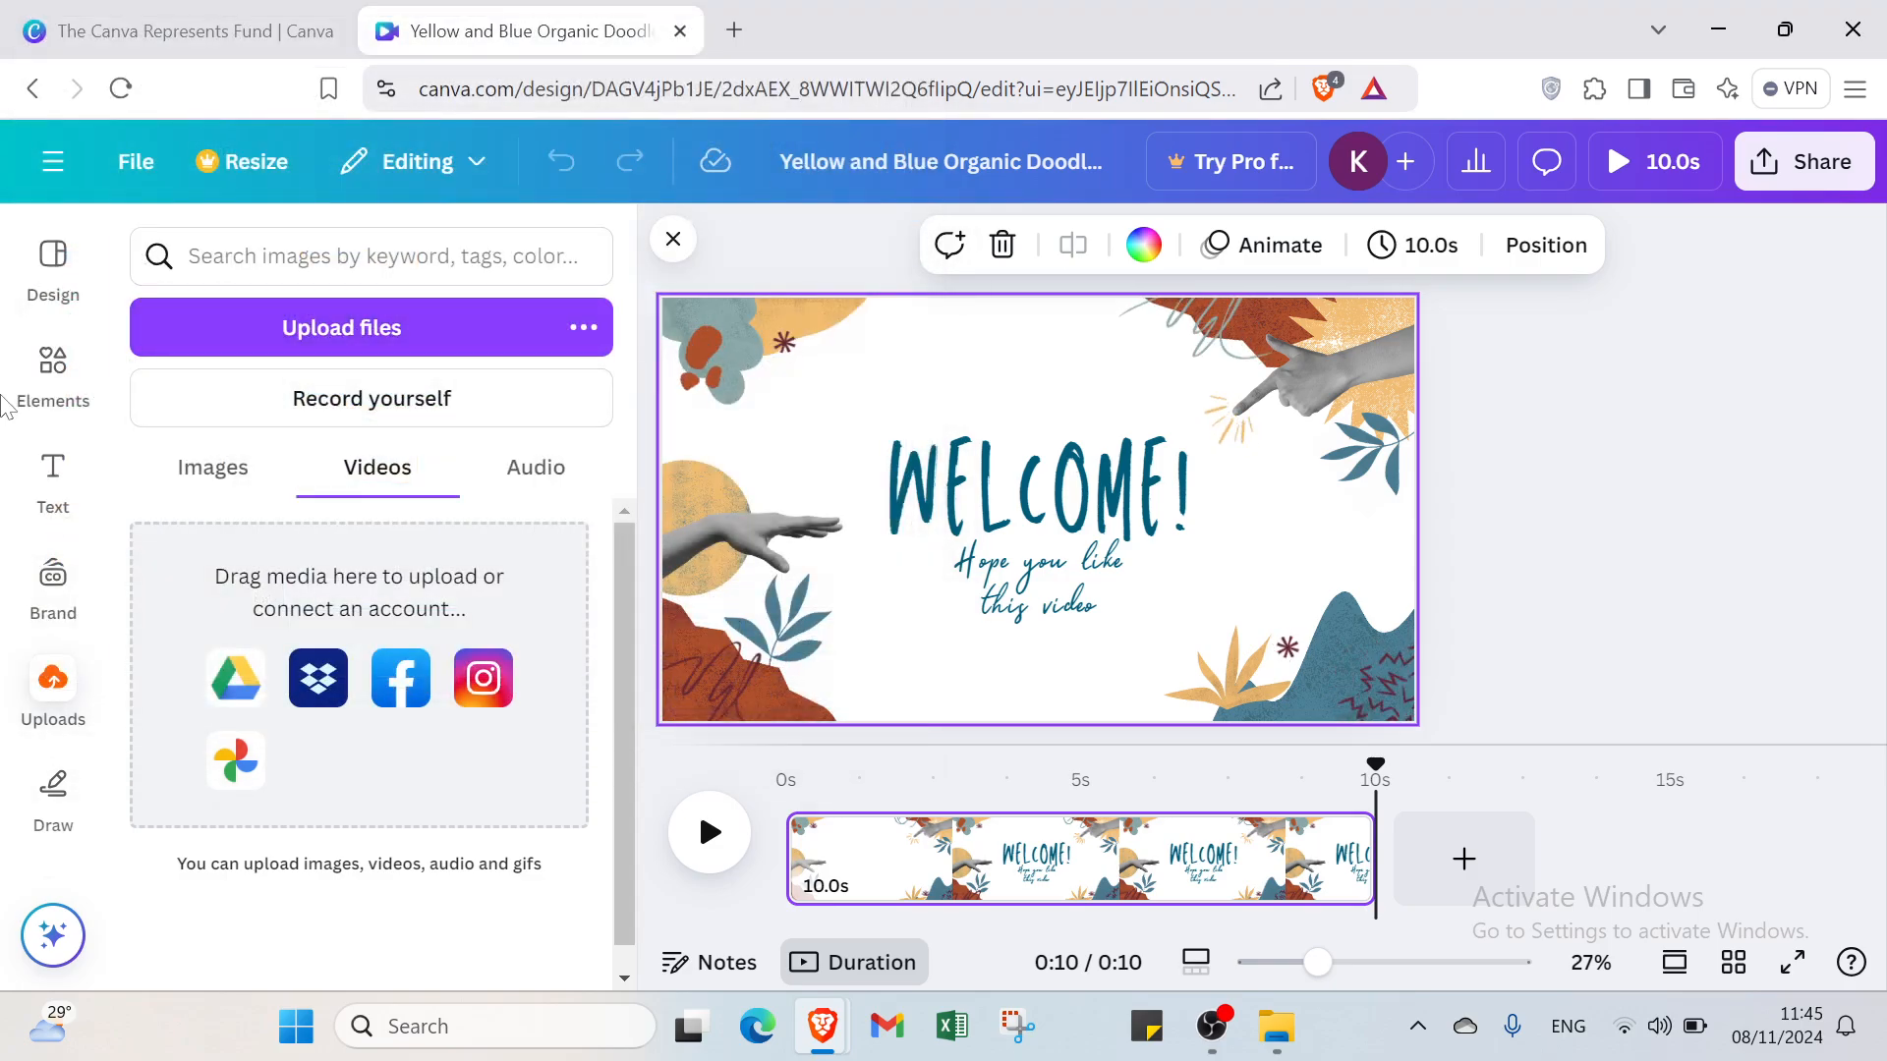
- Return to the design elements and clear the "videos shorts youtube" search text
left_click(55, 265)
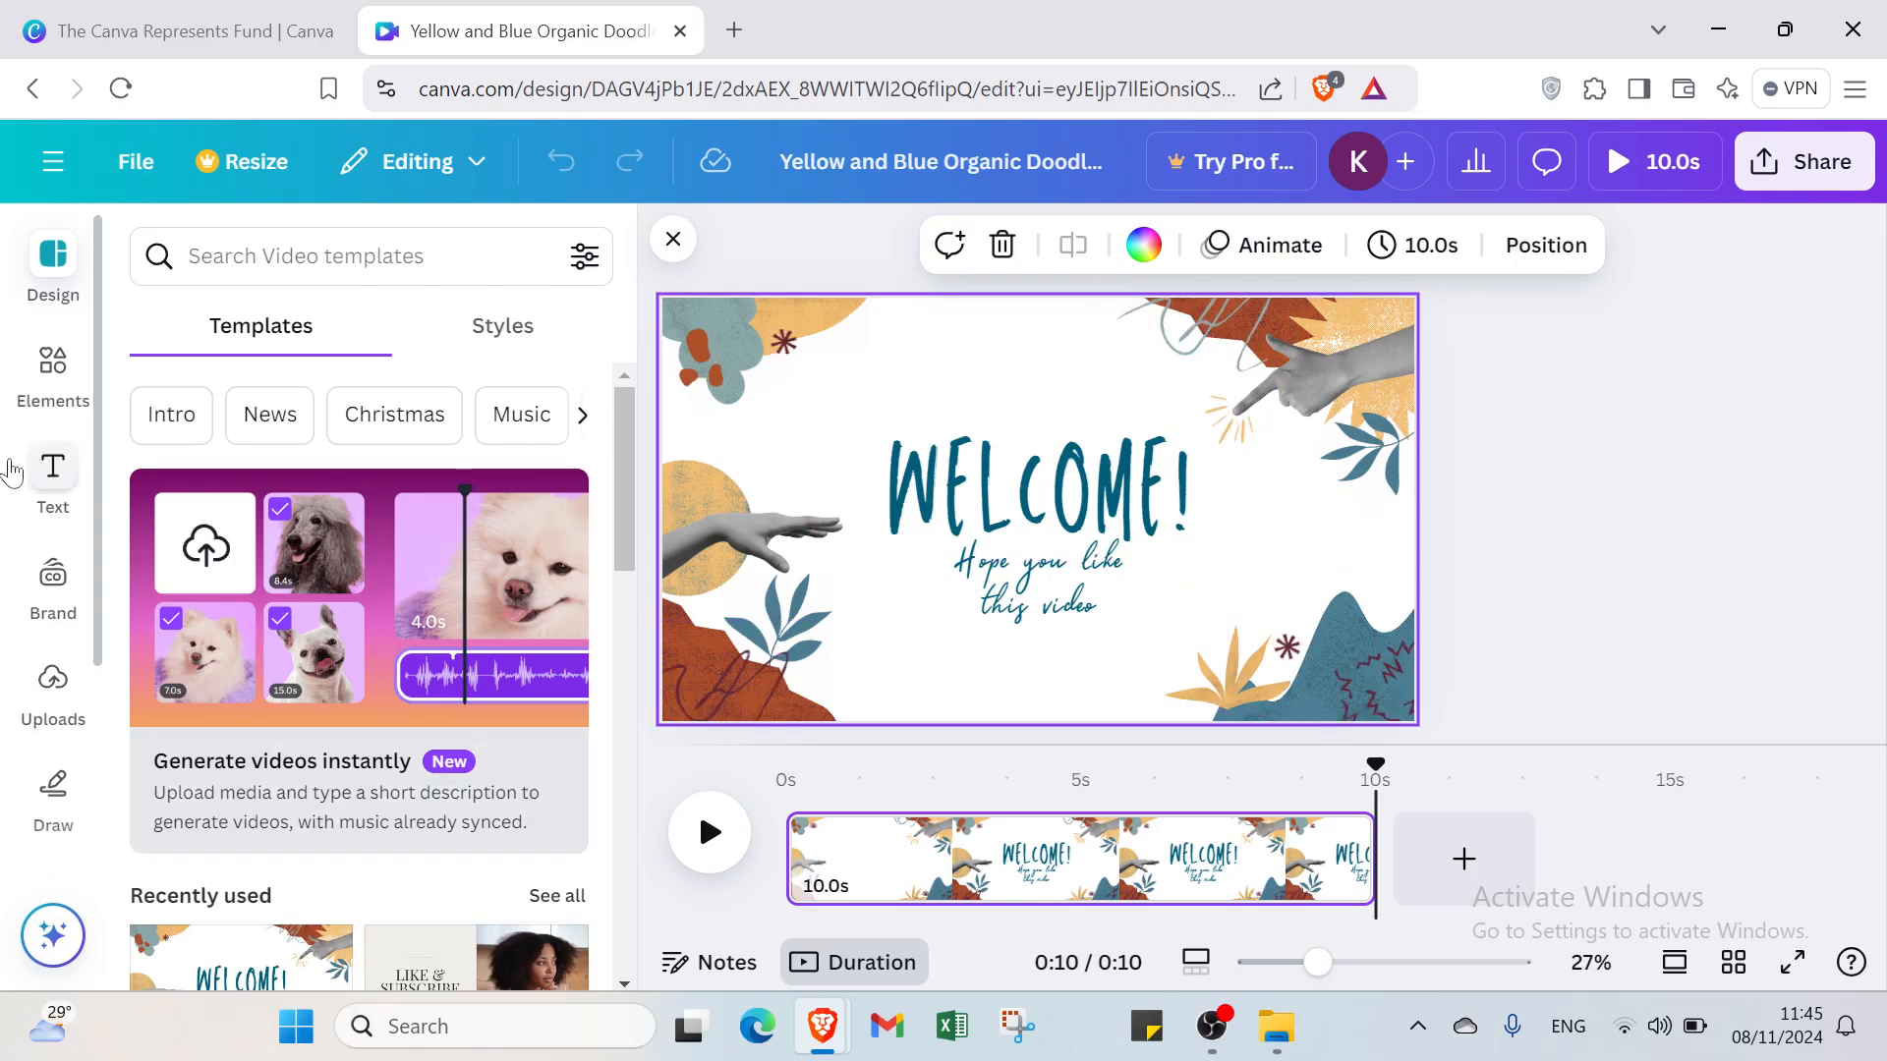
left_click(39, 388)
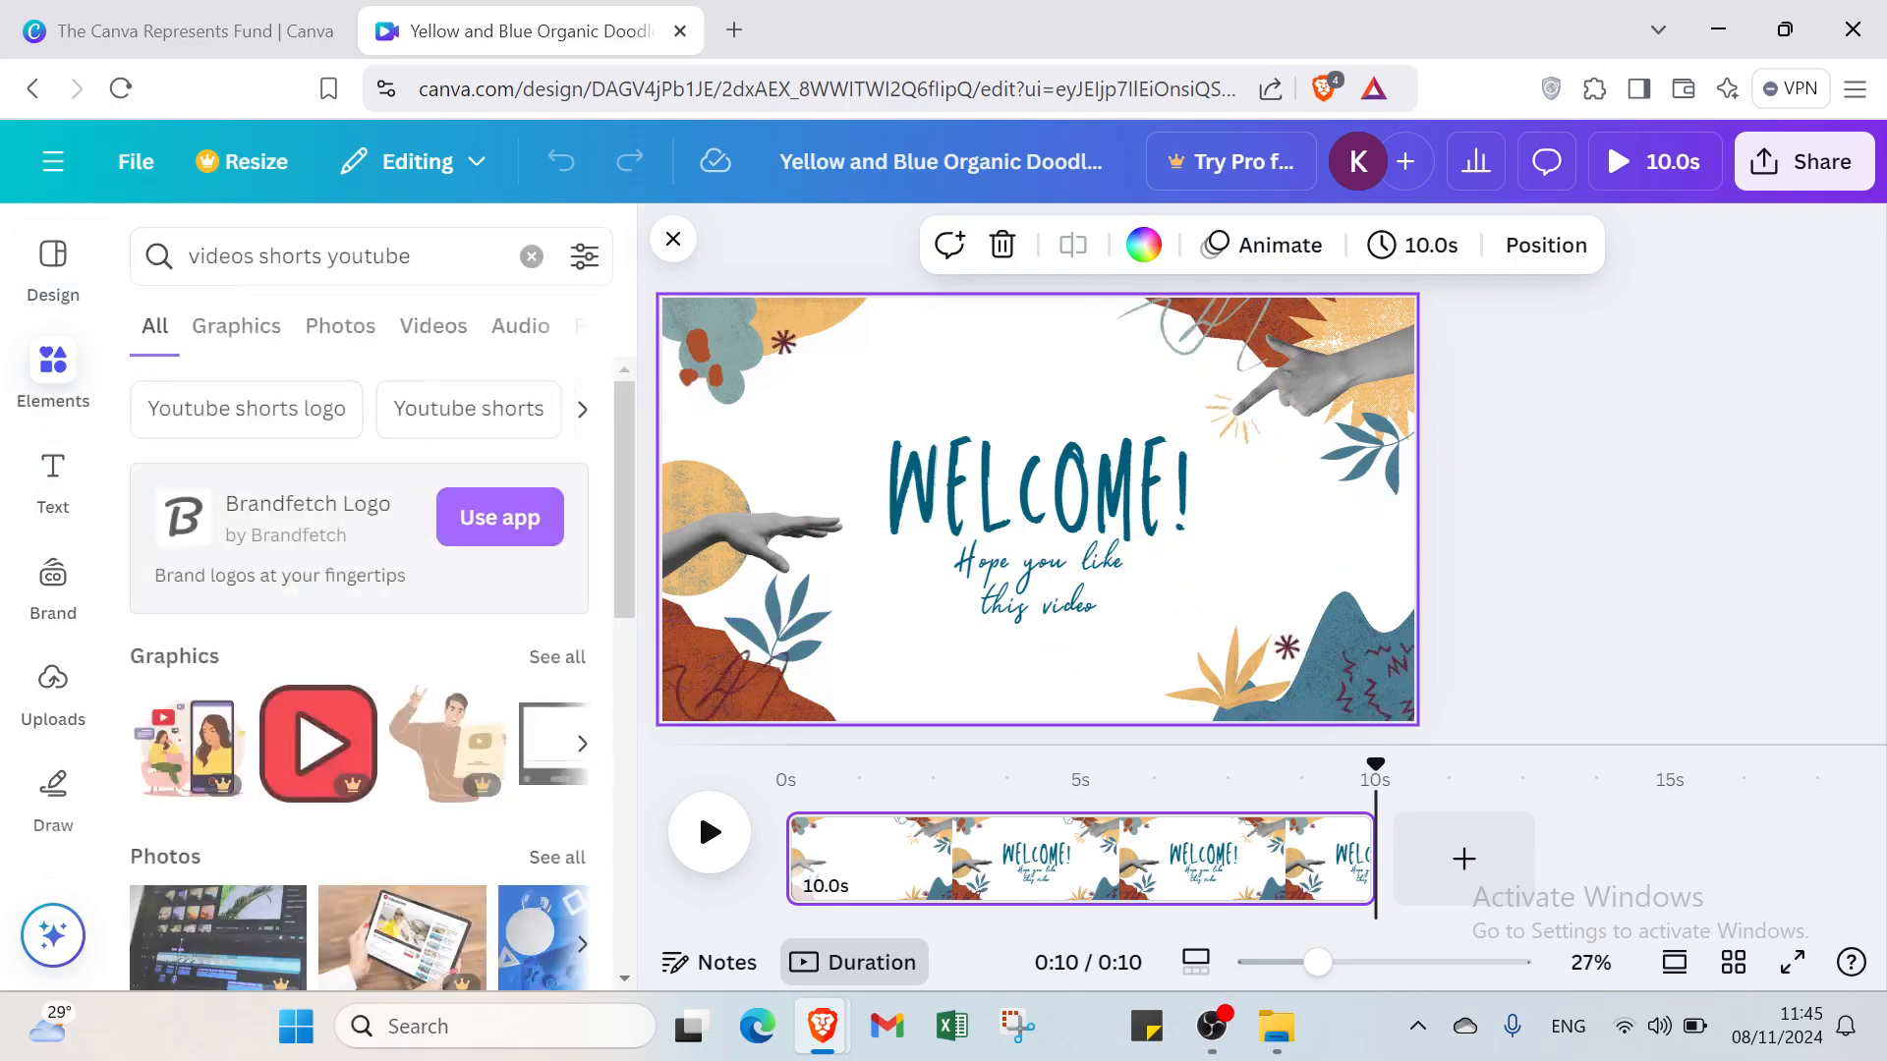
left_click_drag(409, 256, 69, 312)
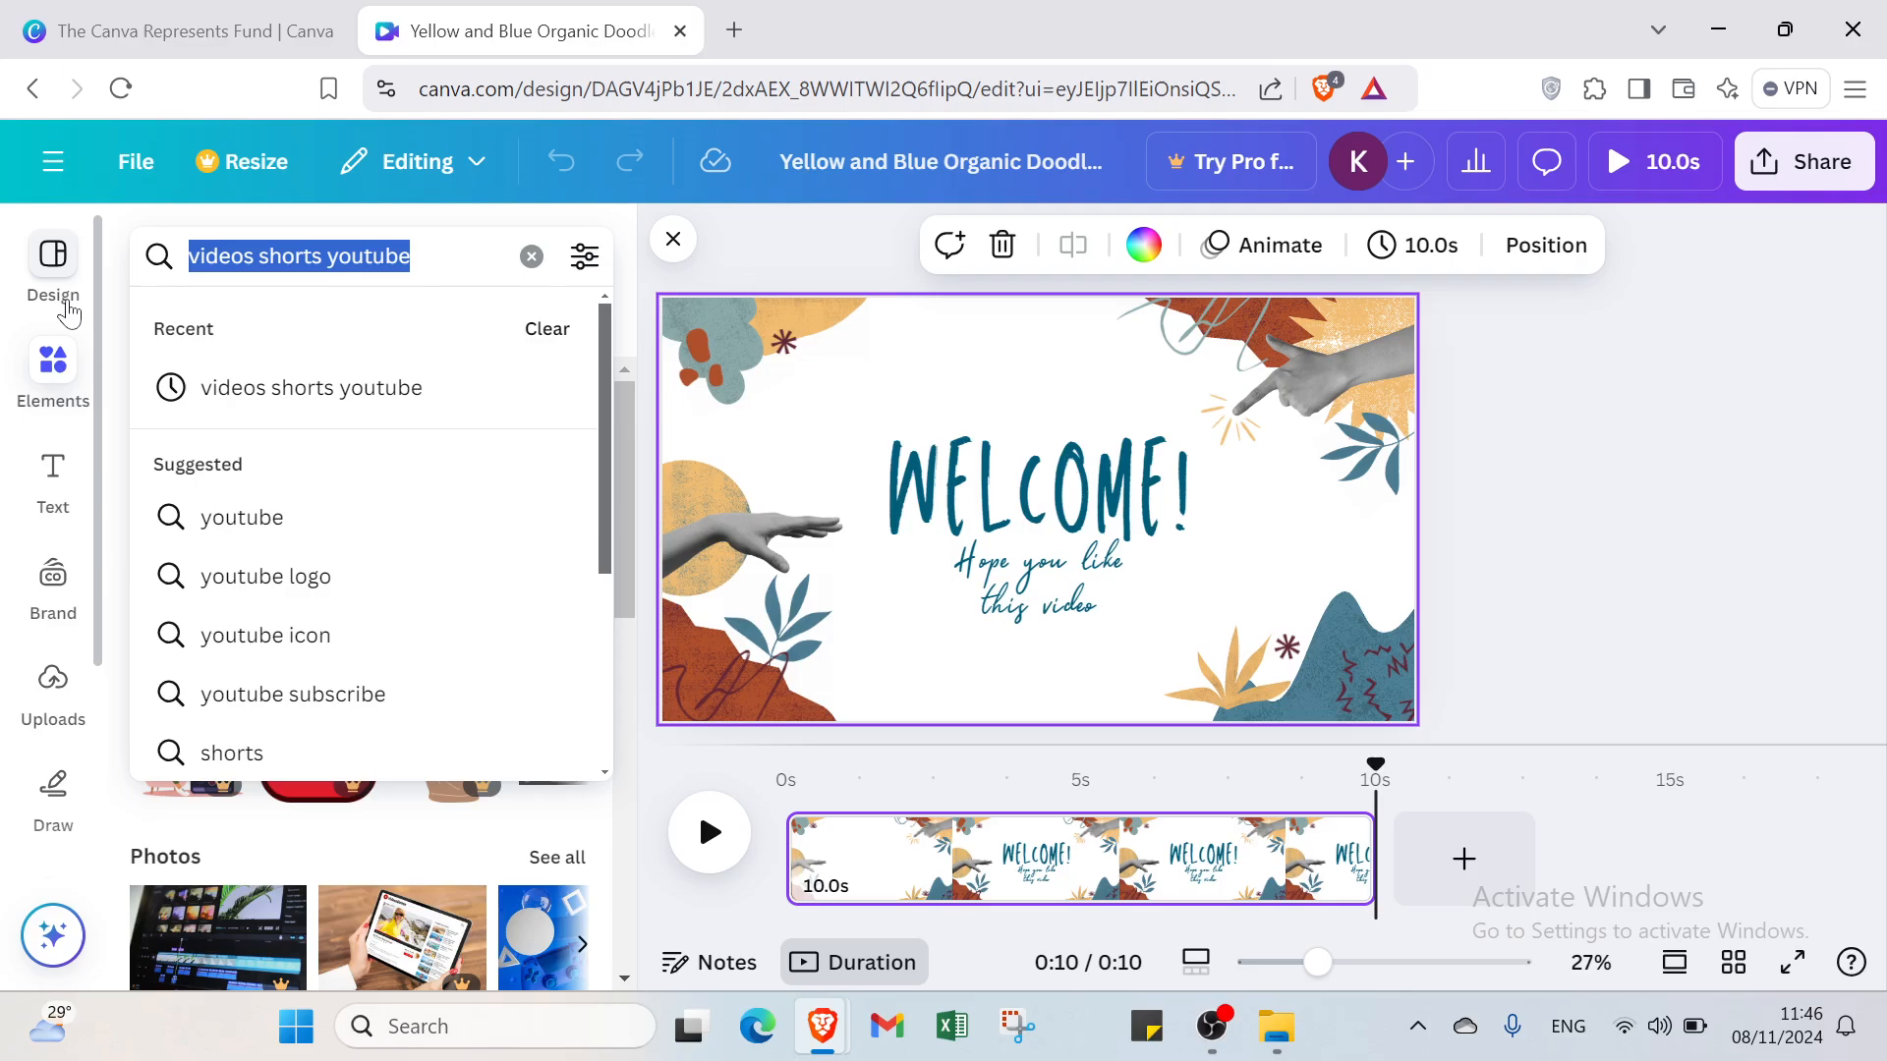
key("BackSpace")
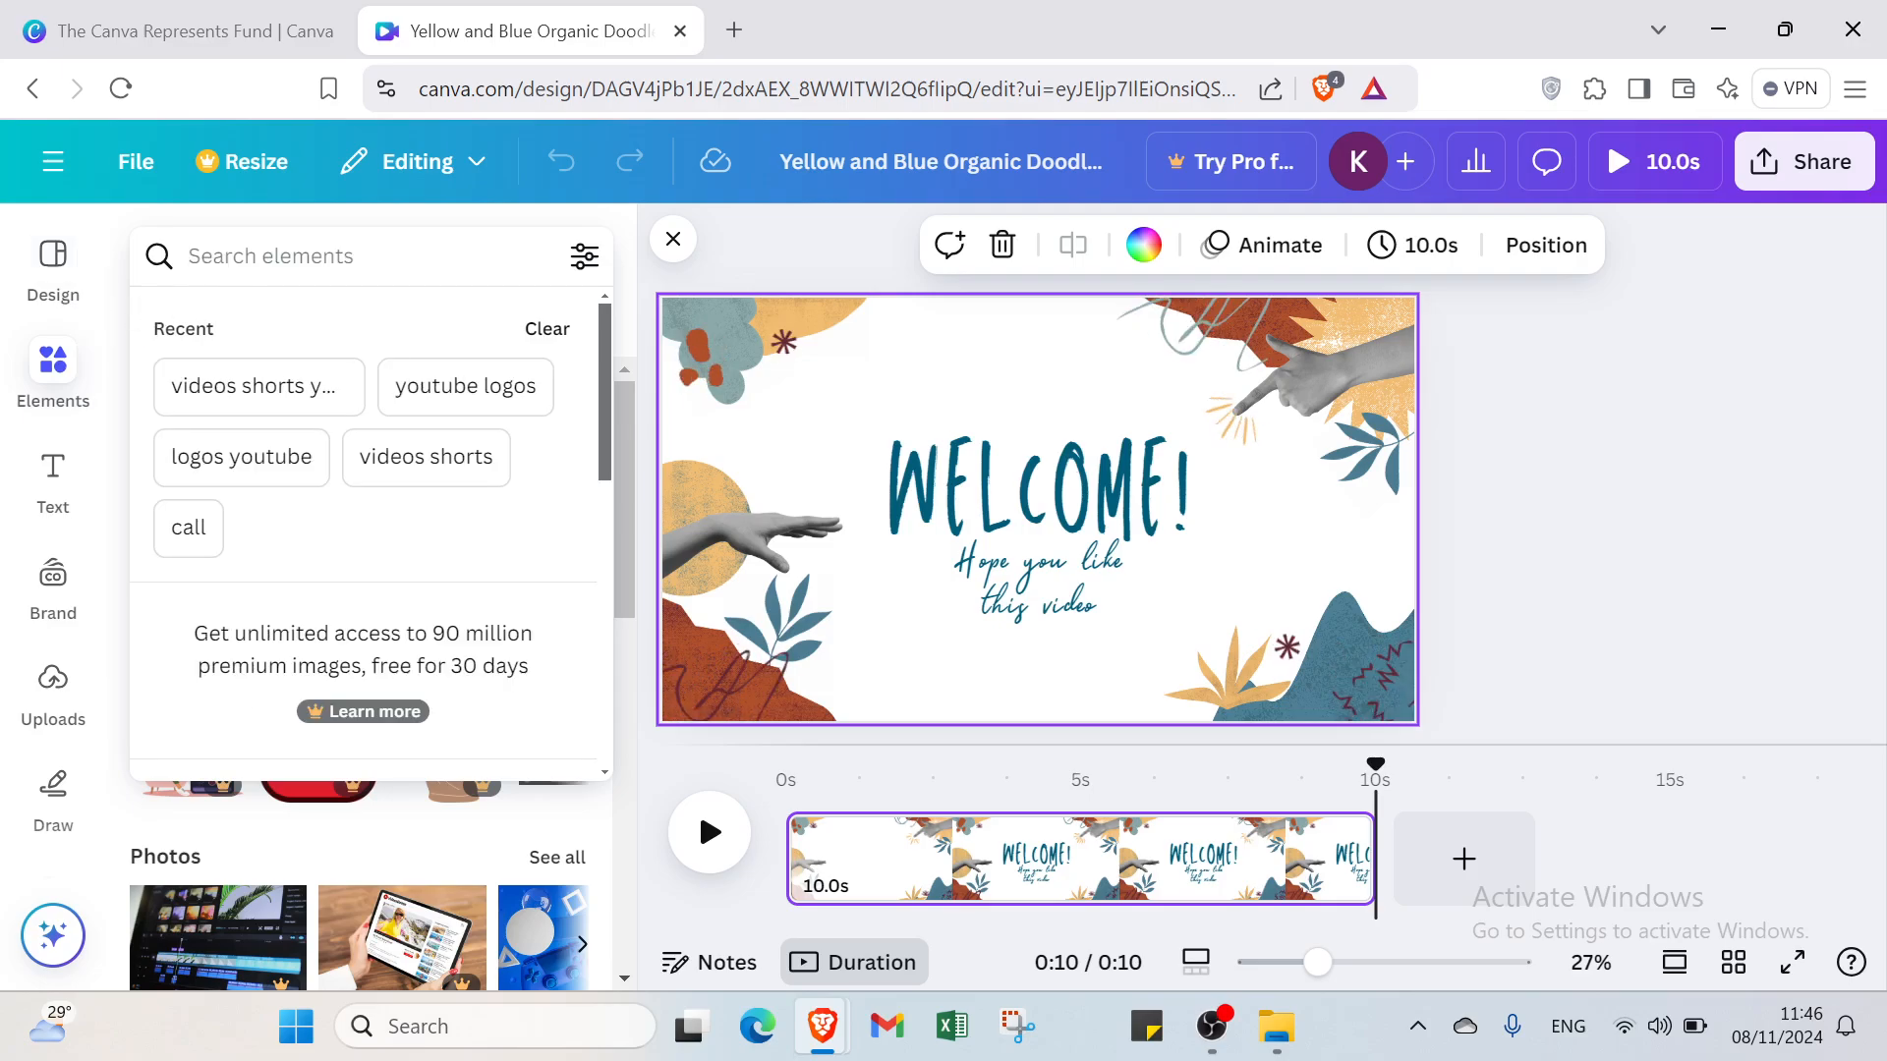
key("Return")
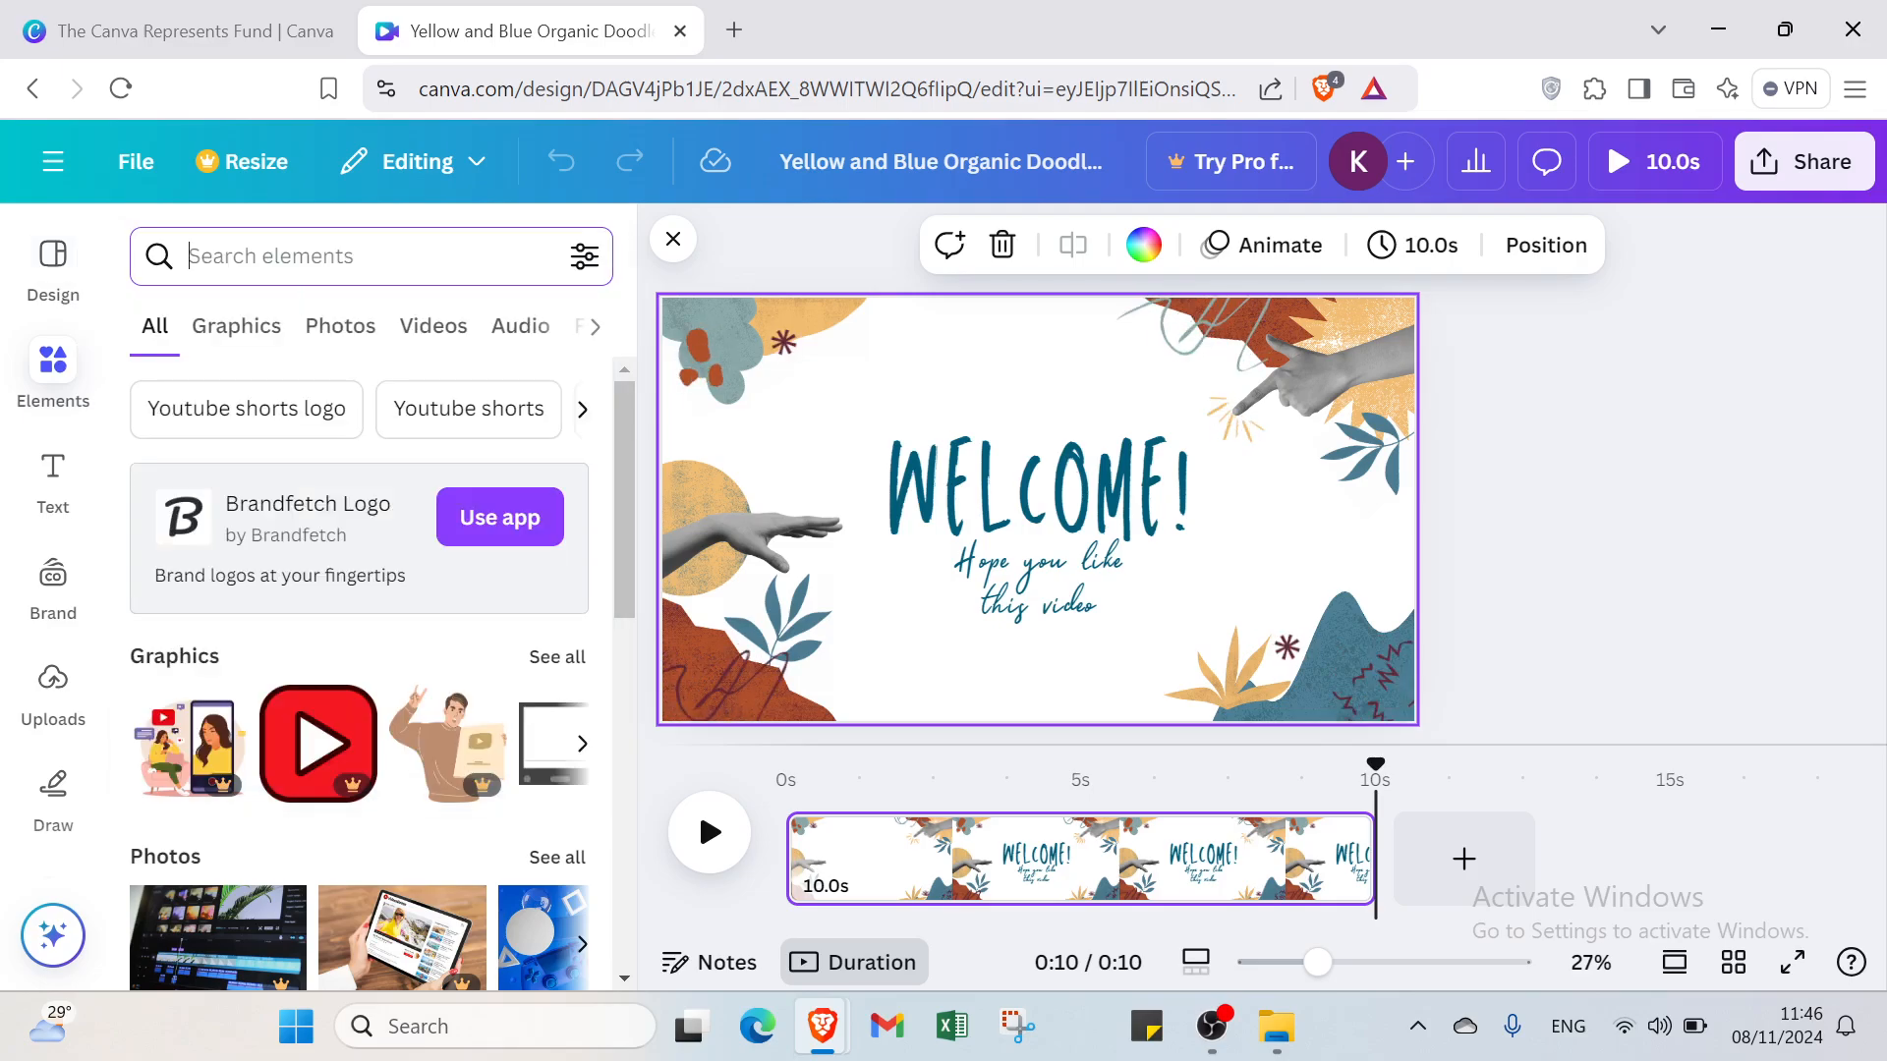
- Search the design elements for "youtube logos" and restrict the results to graphics
type("yo")
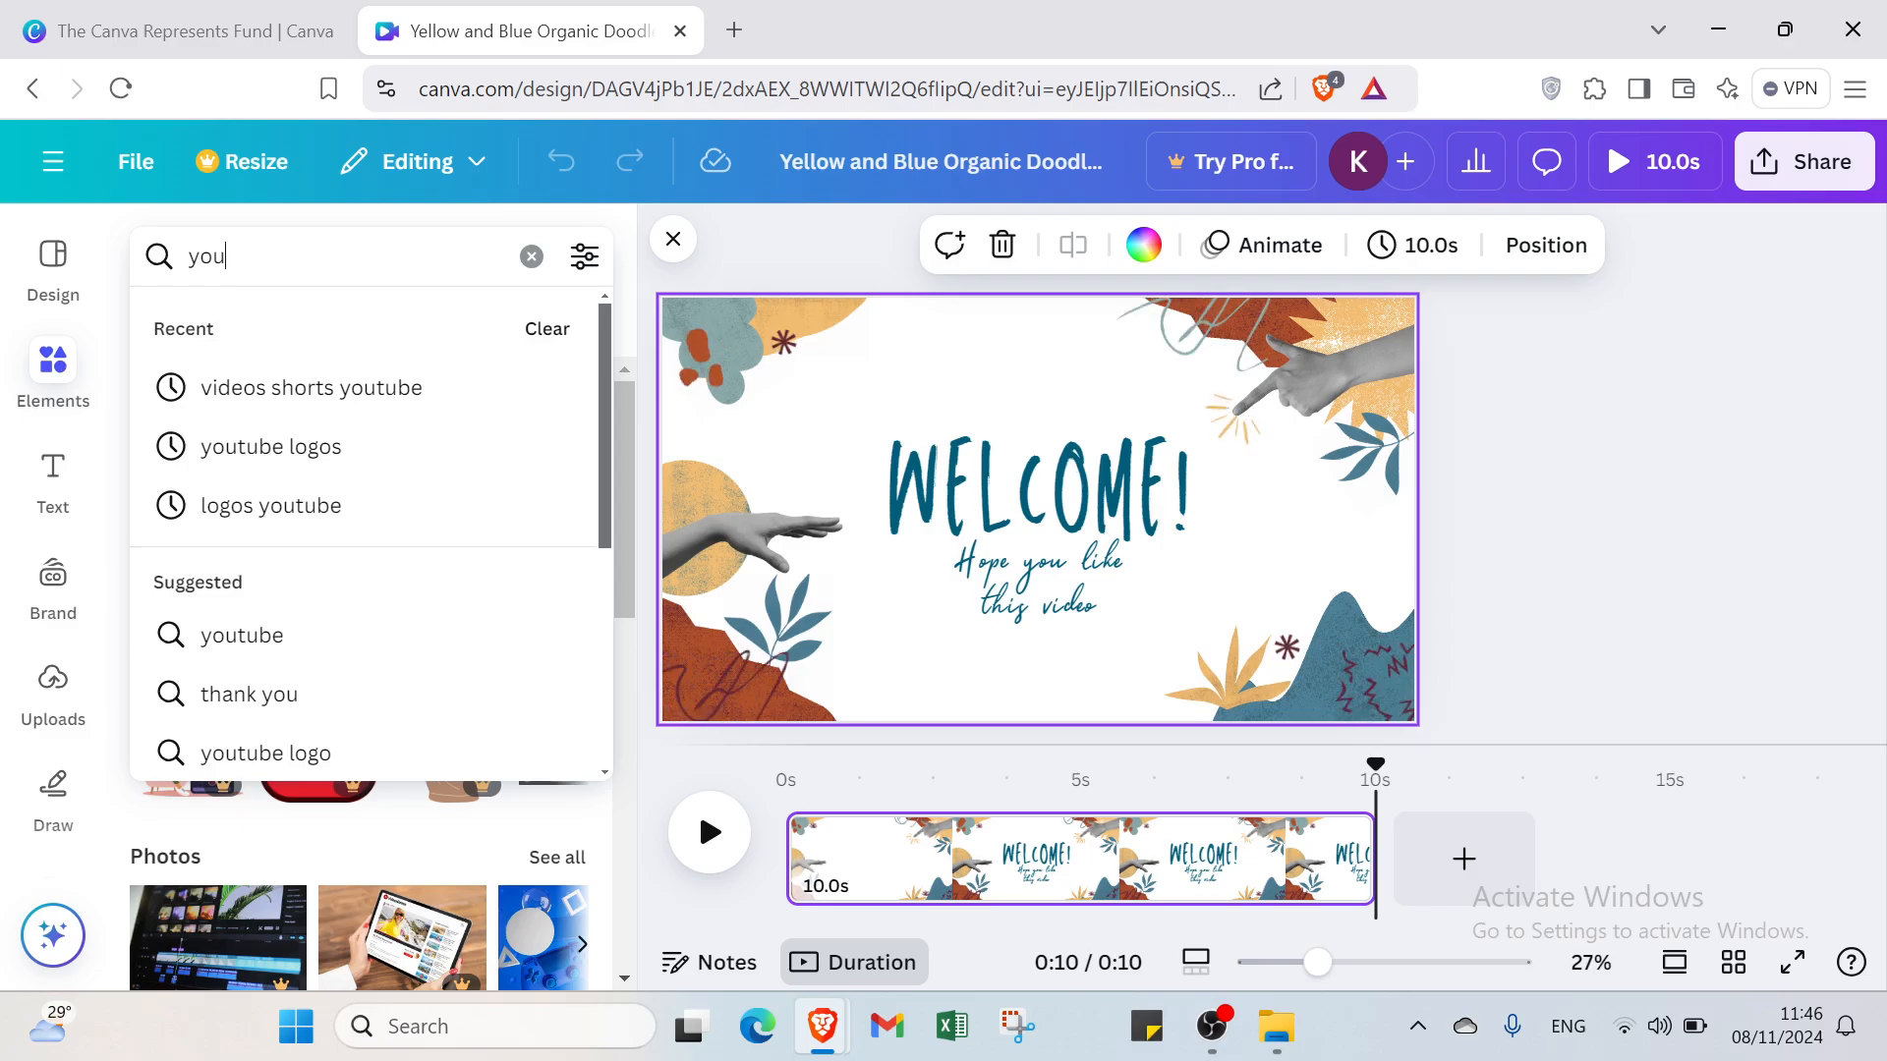
type("u")
left_click(315, 447)
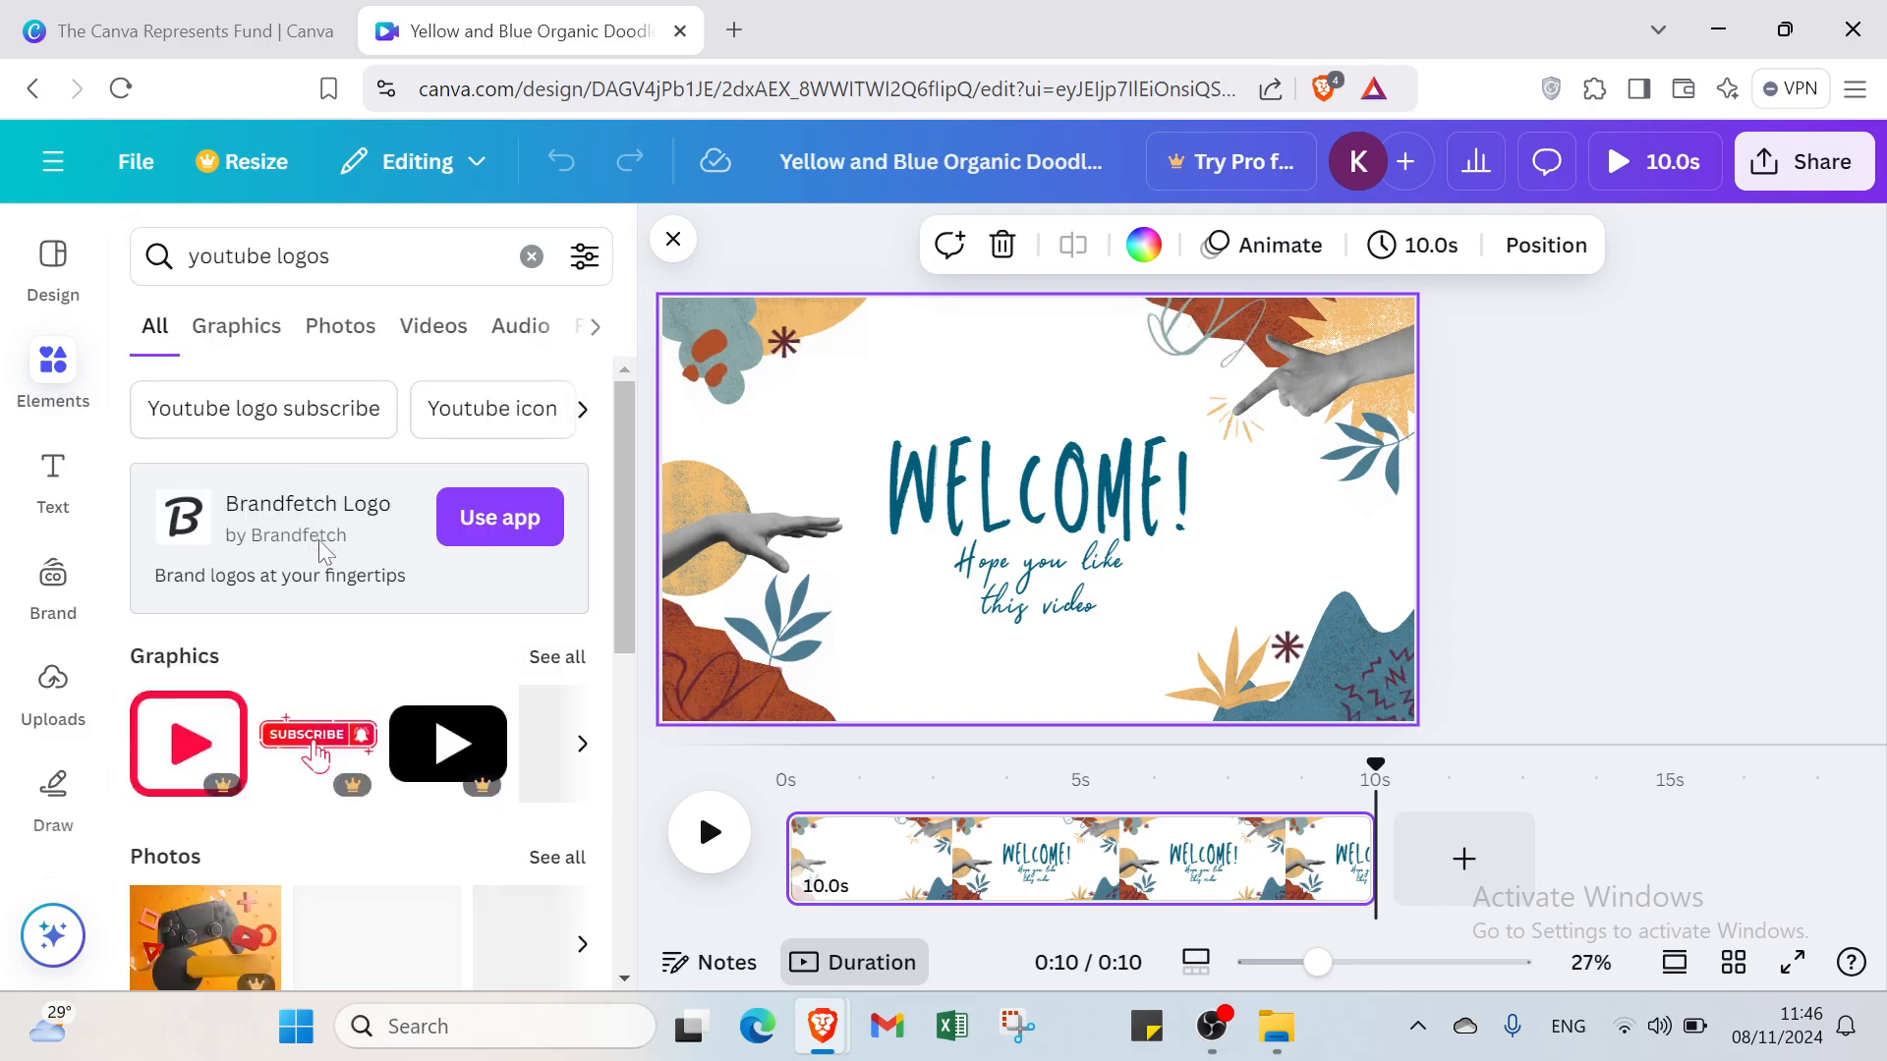
left_click(211, 325)
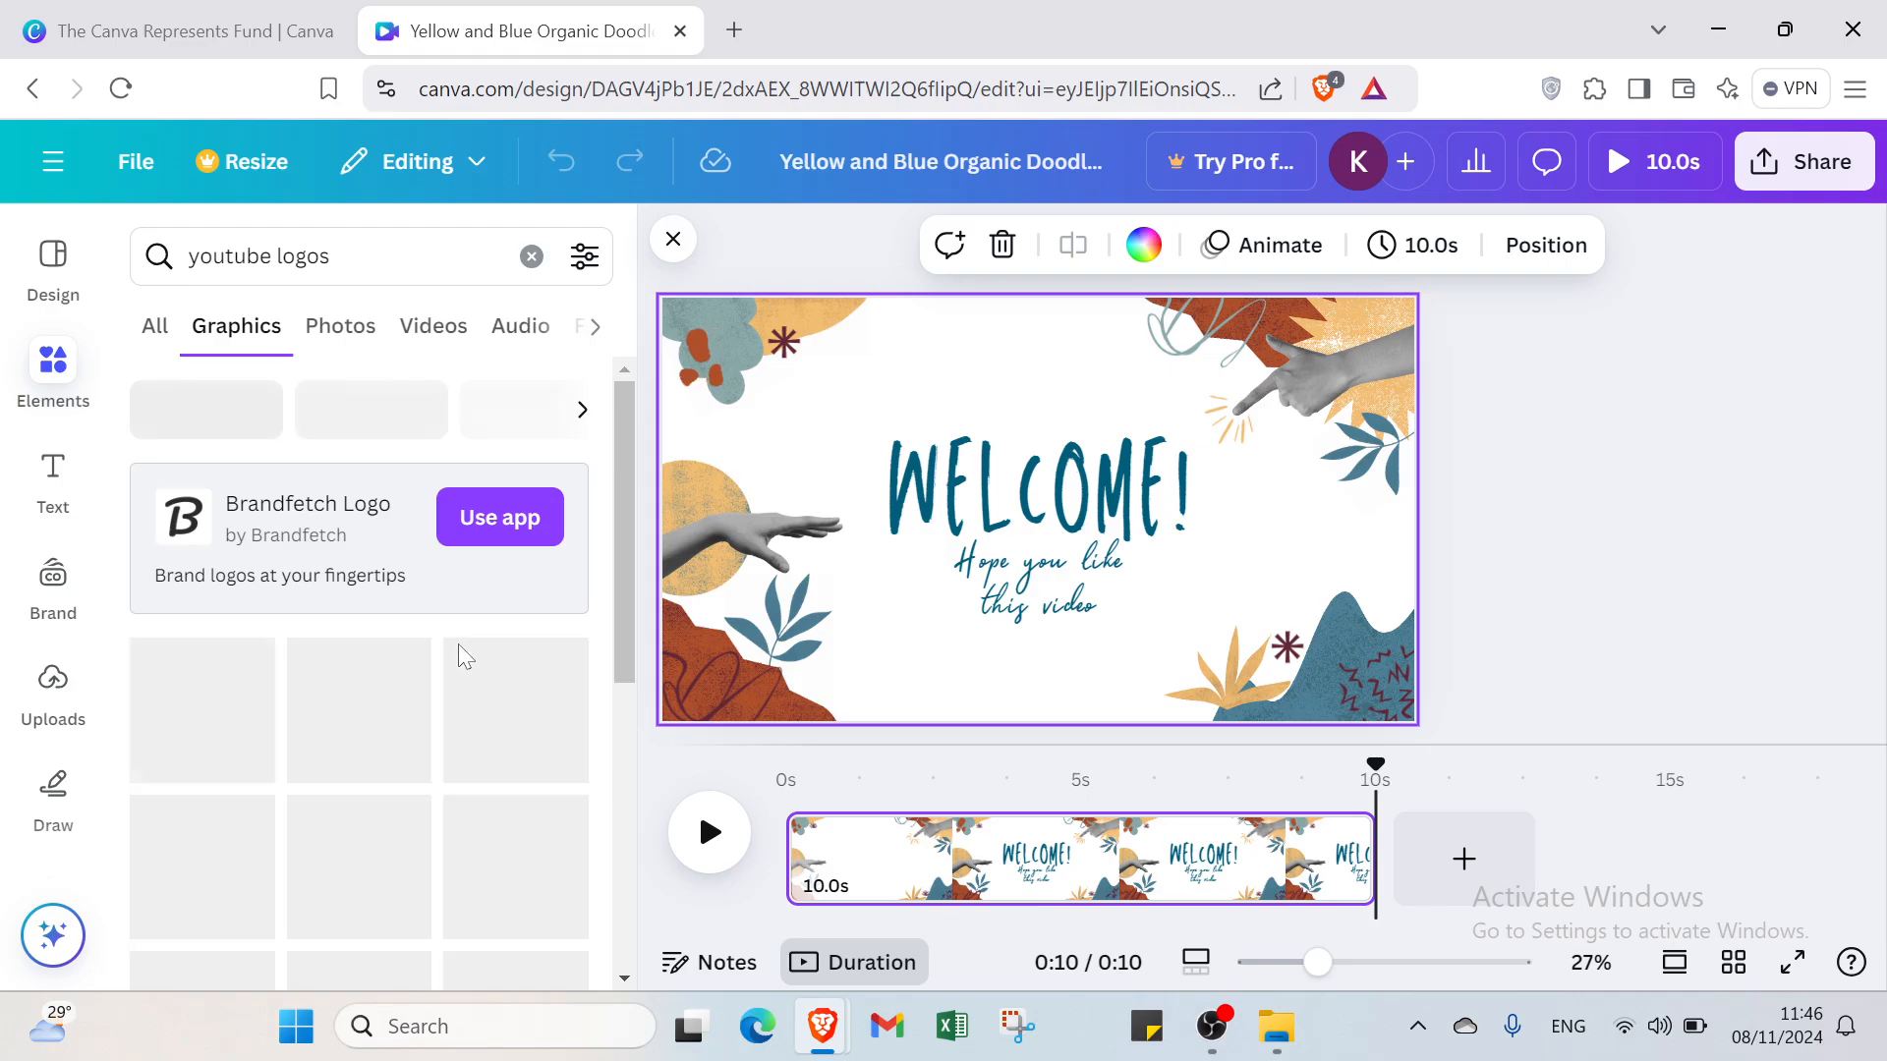
scroll(295, 685, "down", 3)
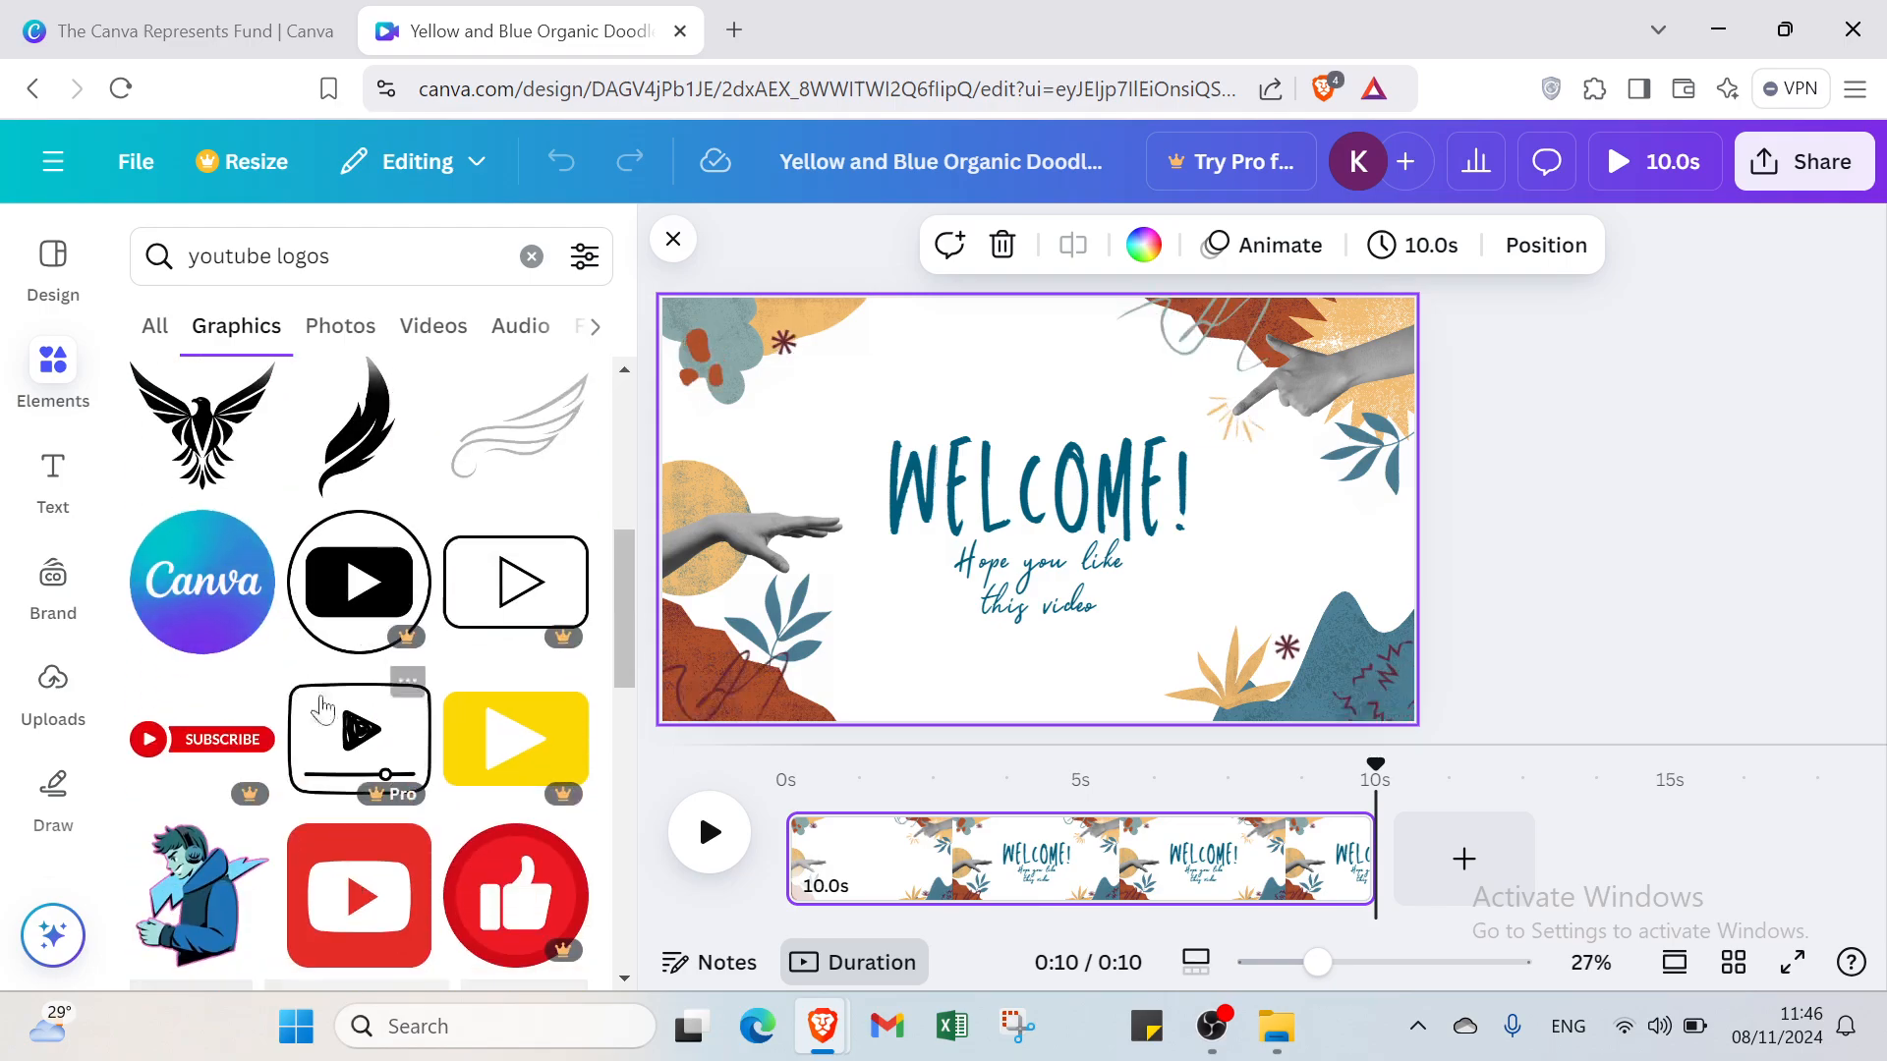
- Add the red square YouTube logo to the page, shrink it to a small icon and place it above the WELCOME! heading's left end
left_click(378, 920)
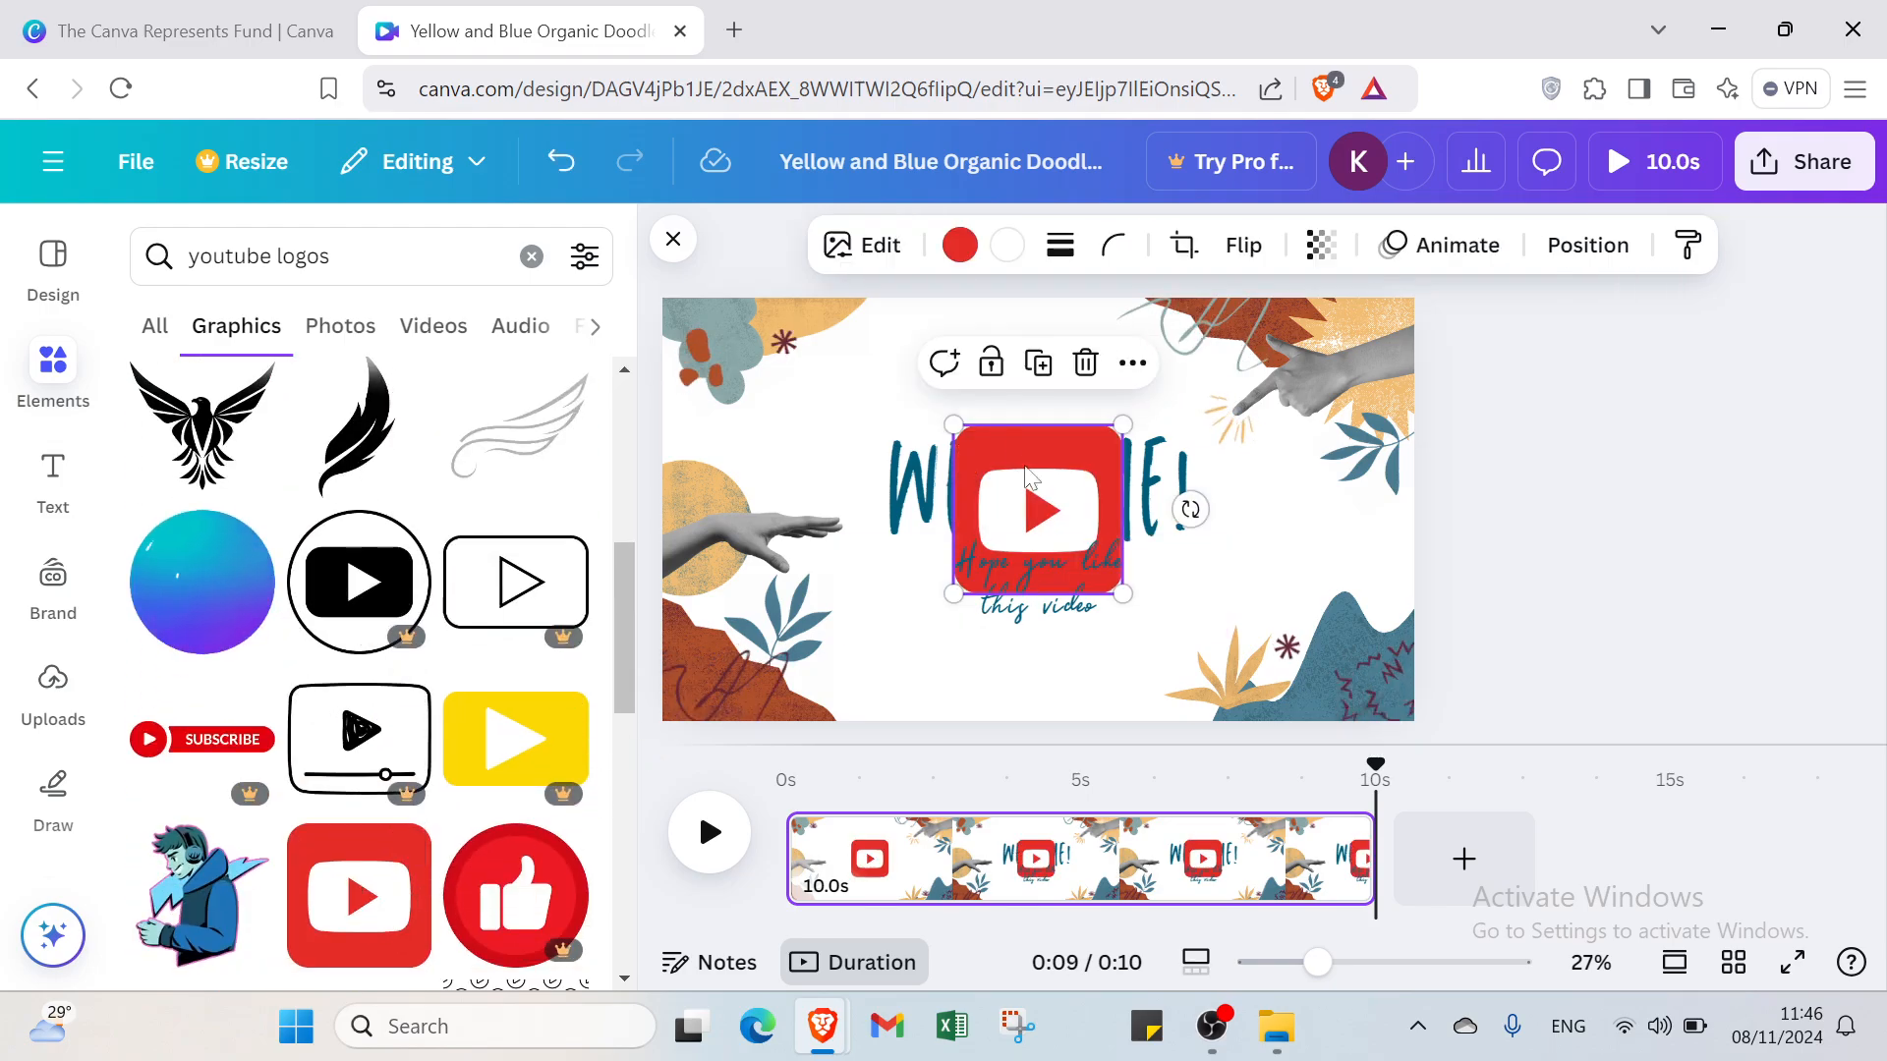
left_click_drag(955, 424, 787, 396)
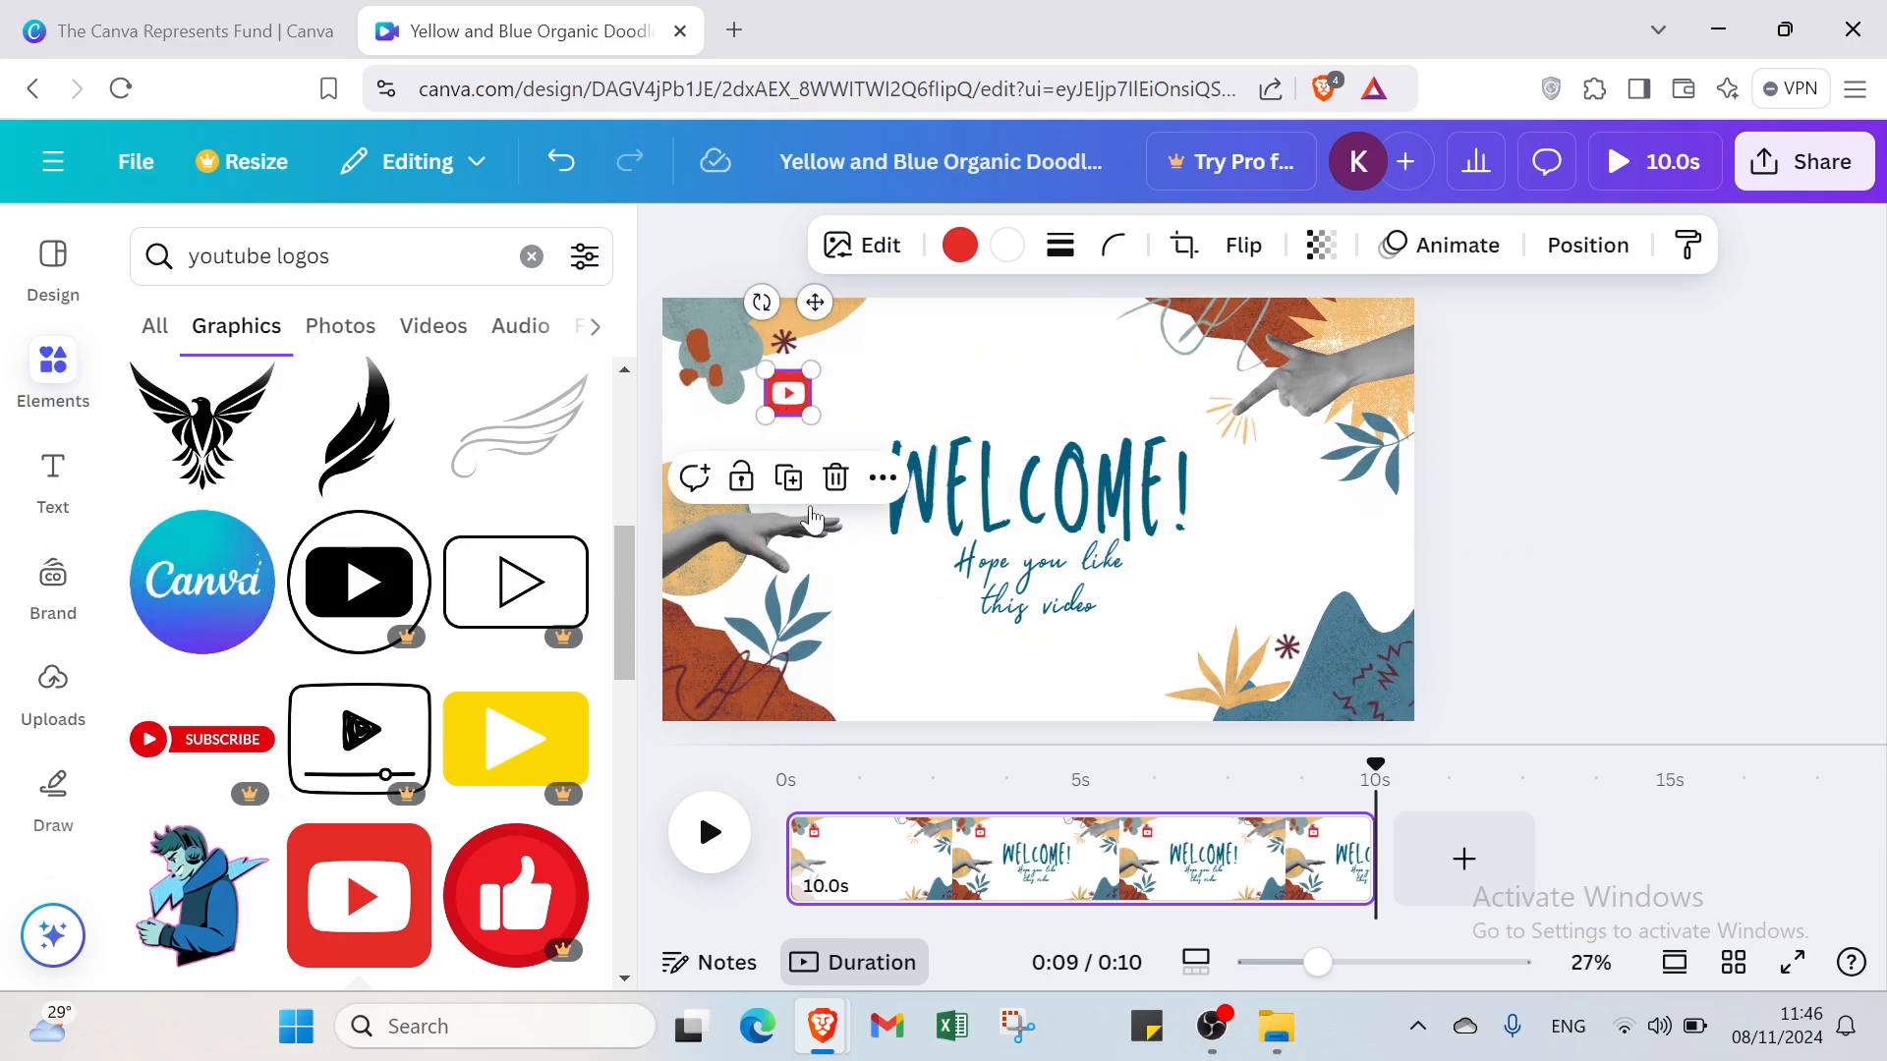
left_click(884, 629)
left_click(800, 405)
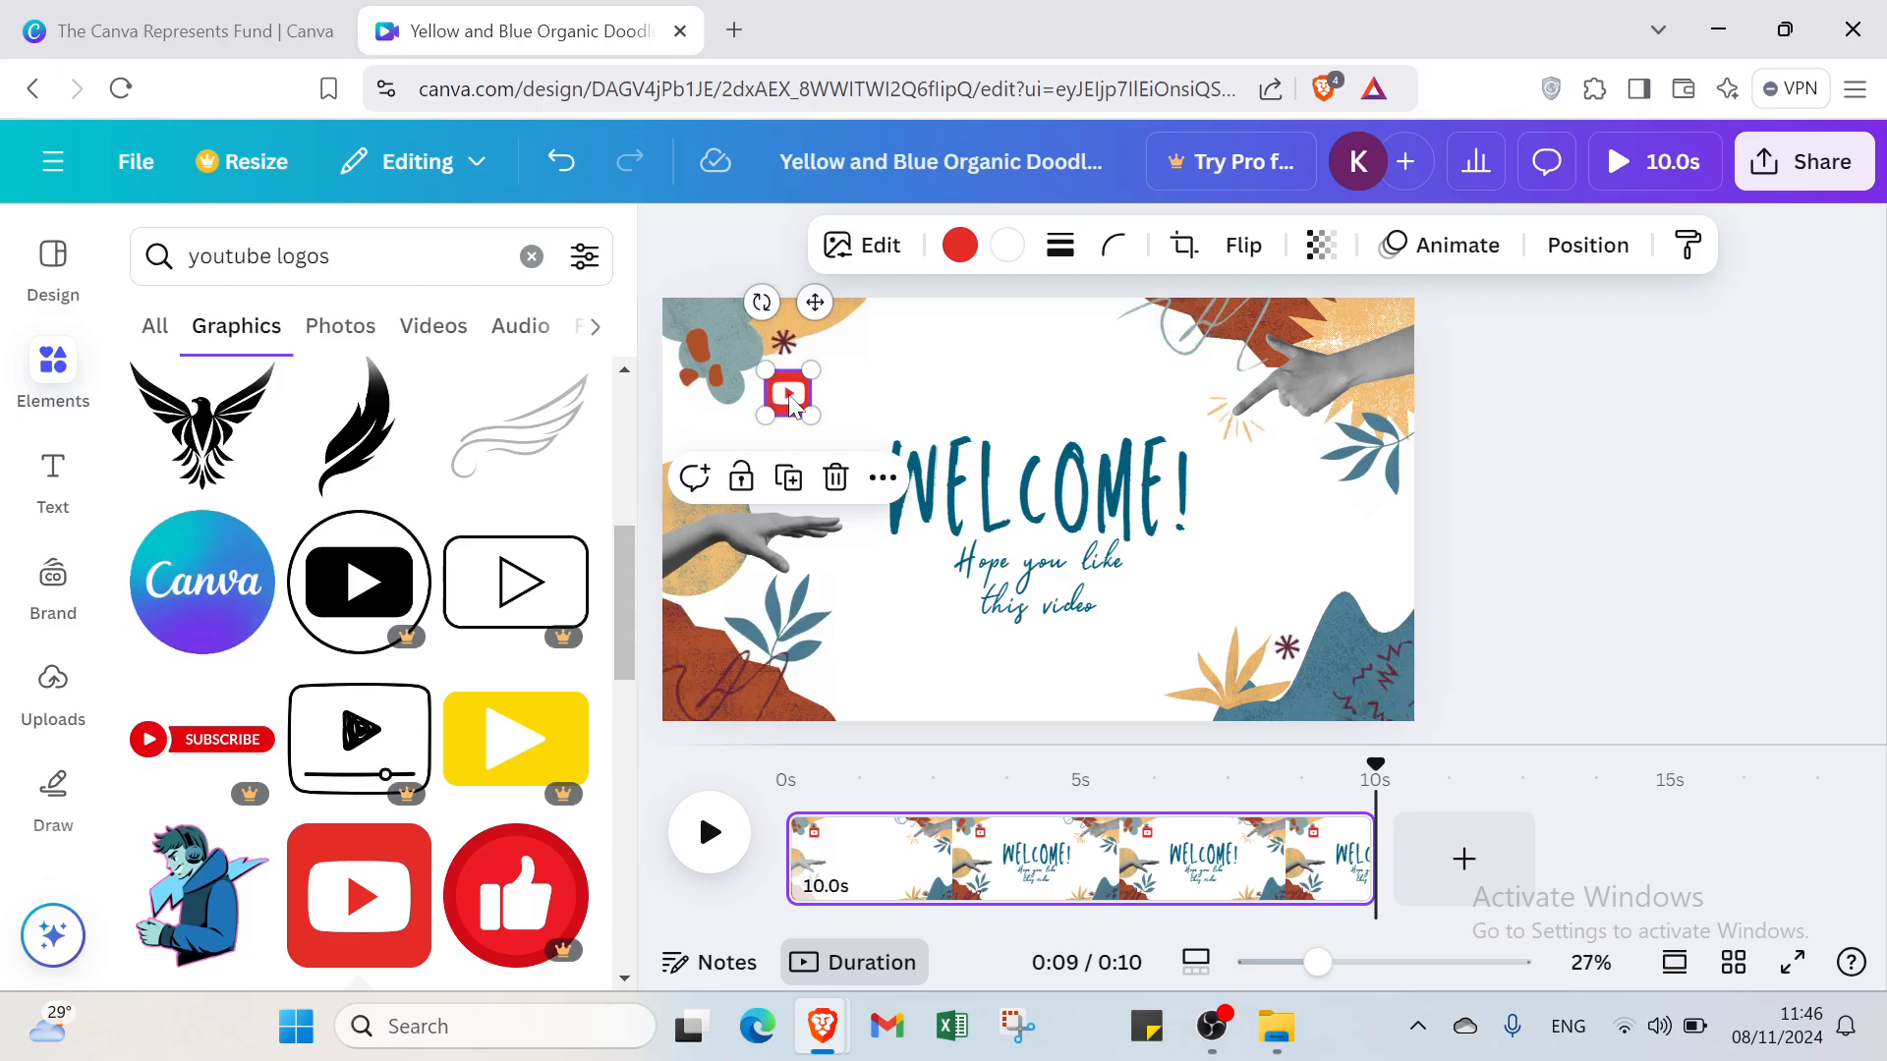
left_click_drag(799, 405, 792, 407)
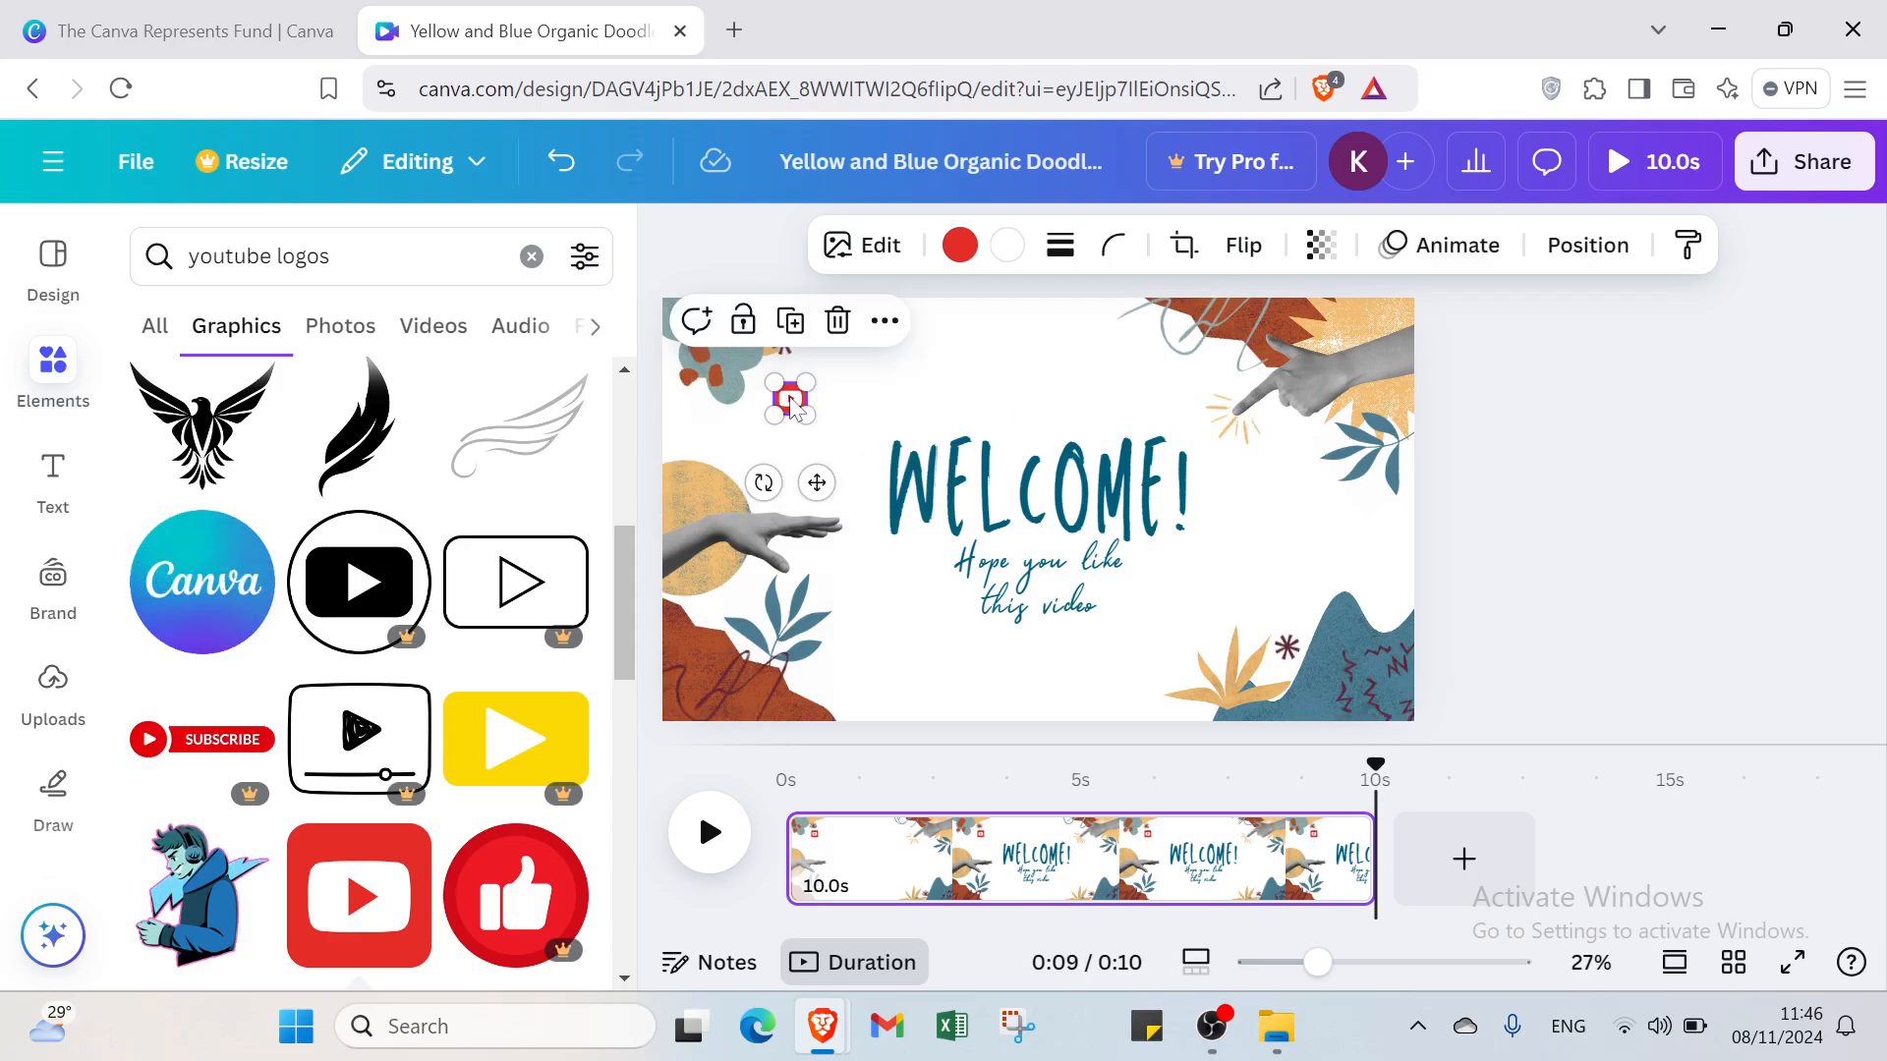
left_click(889, 411)
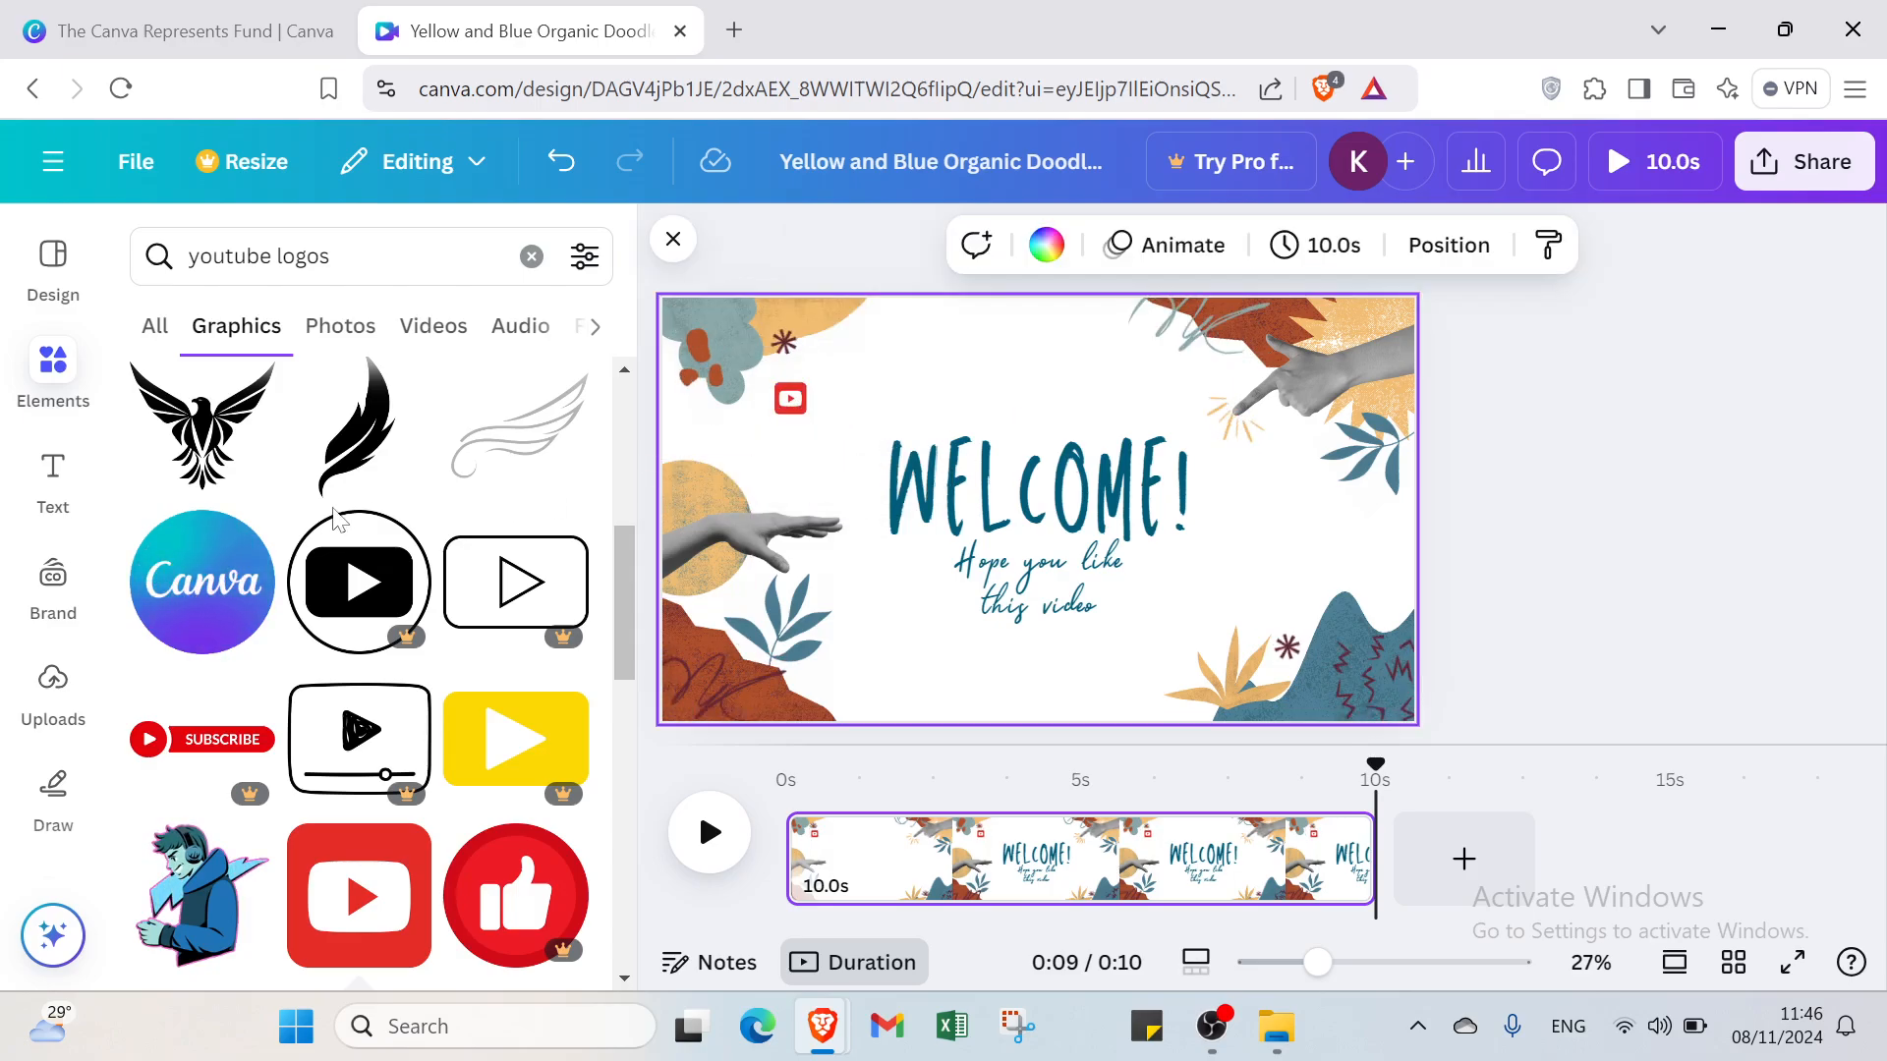
- Add a body text box to the page and move it beside the YouTube logo, above the WELCOME! heading
left_click(51, 487)
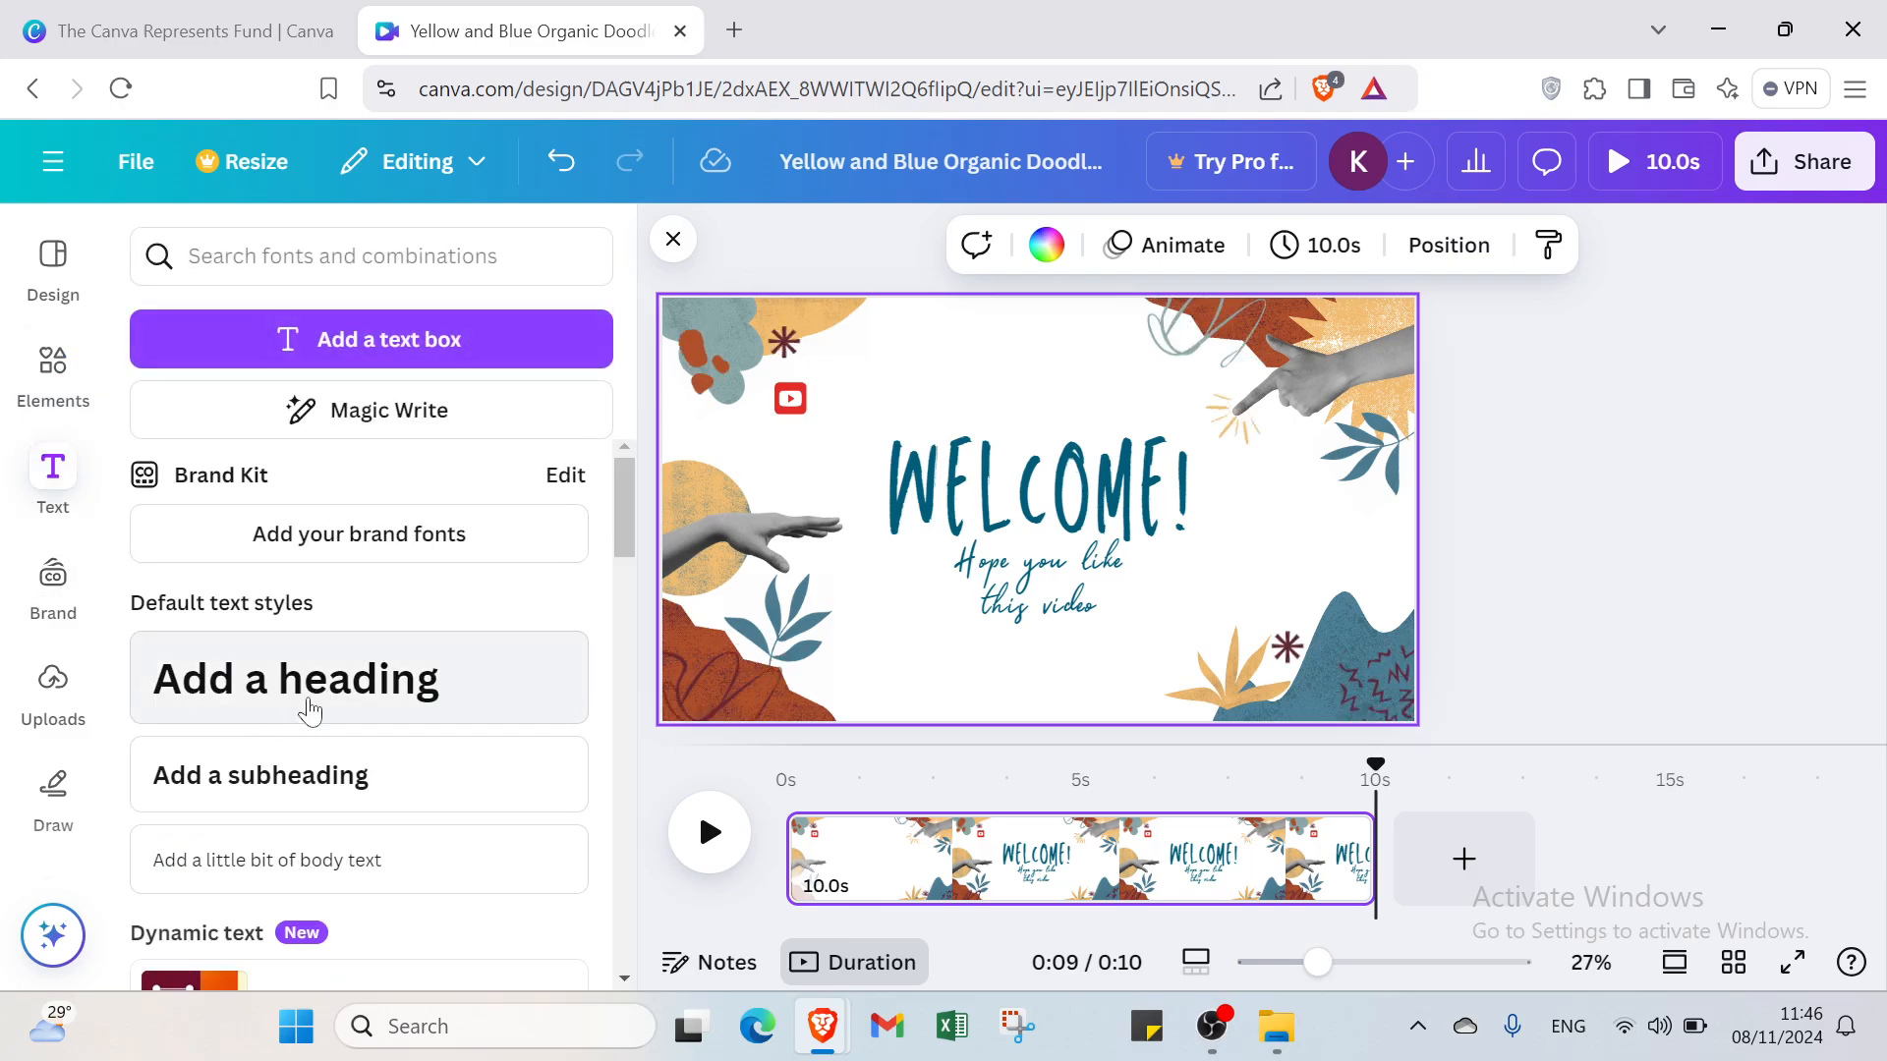
left_click(341, 875)
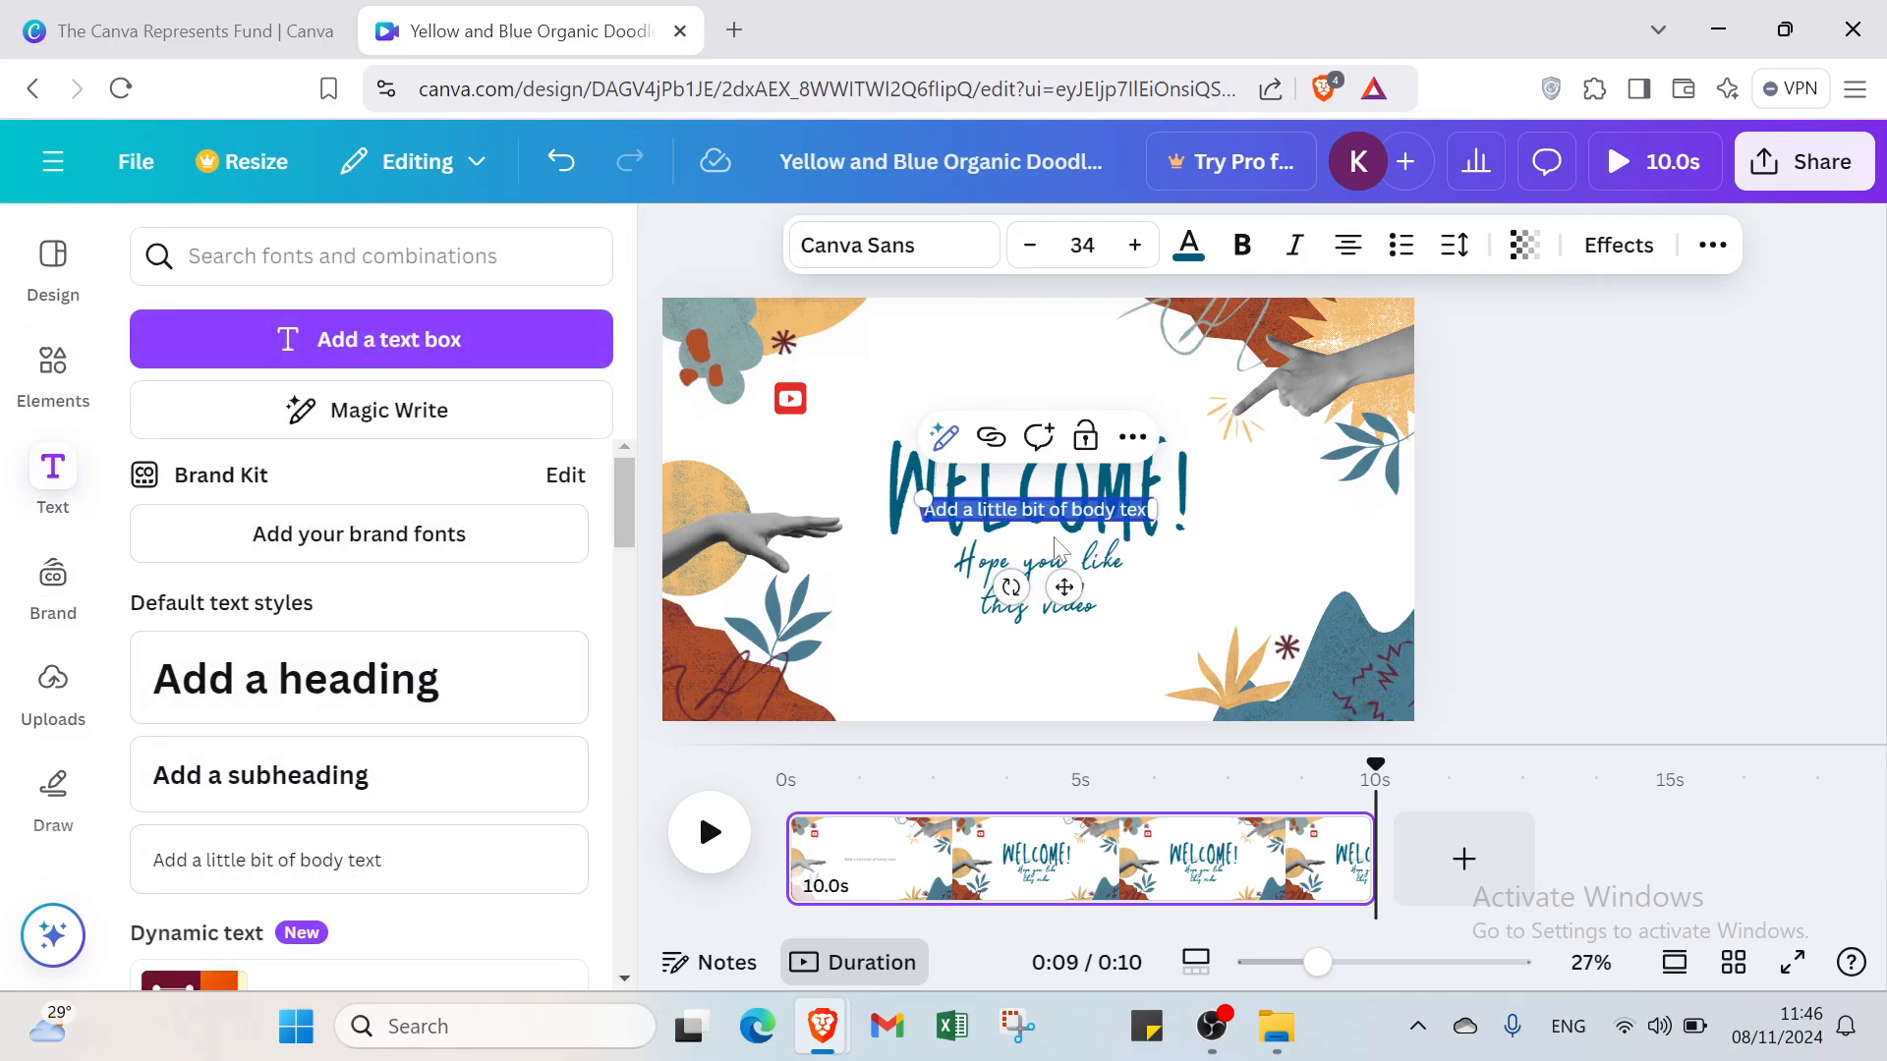
key("Escape")
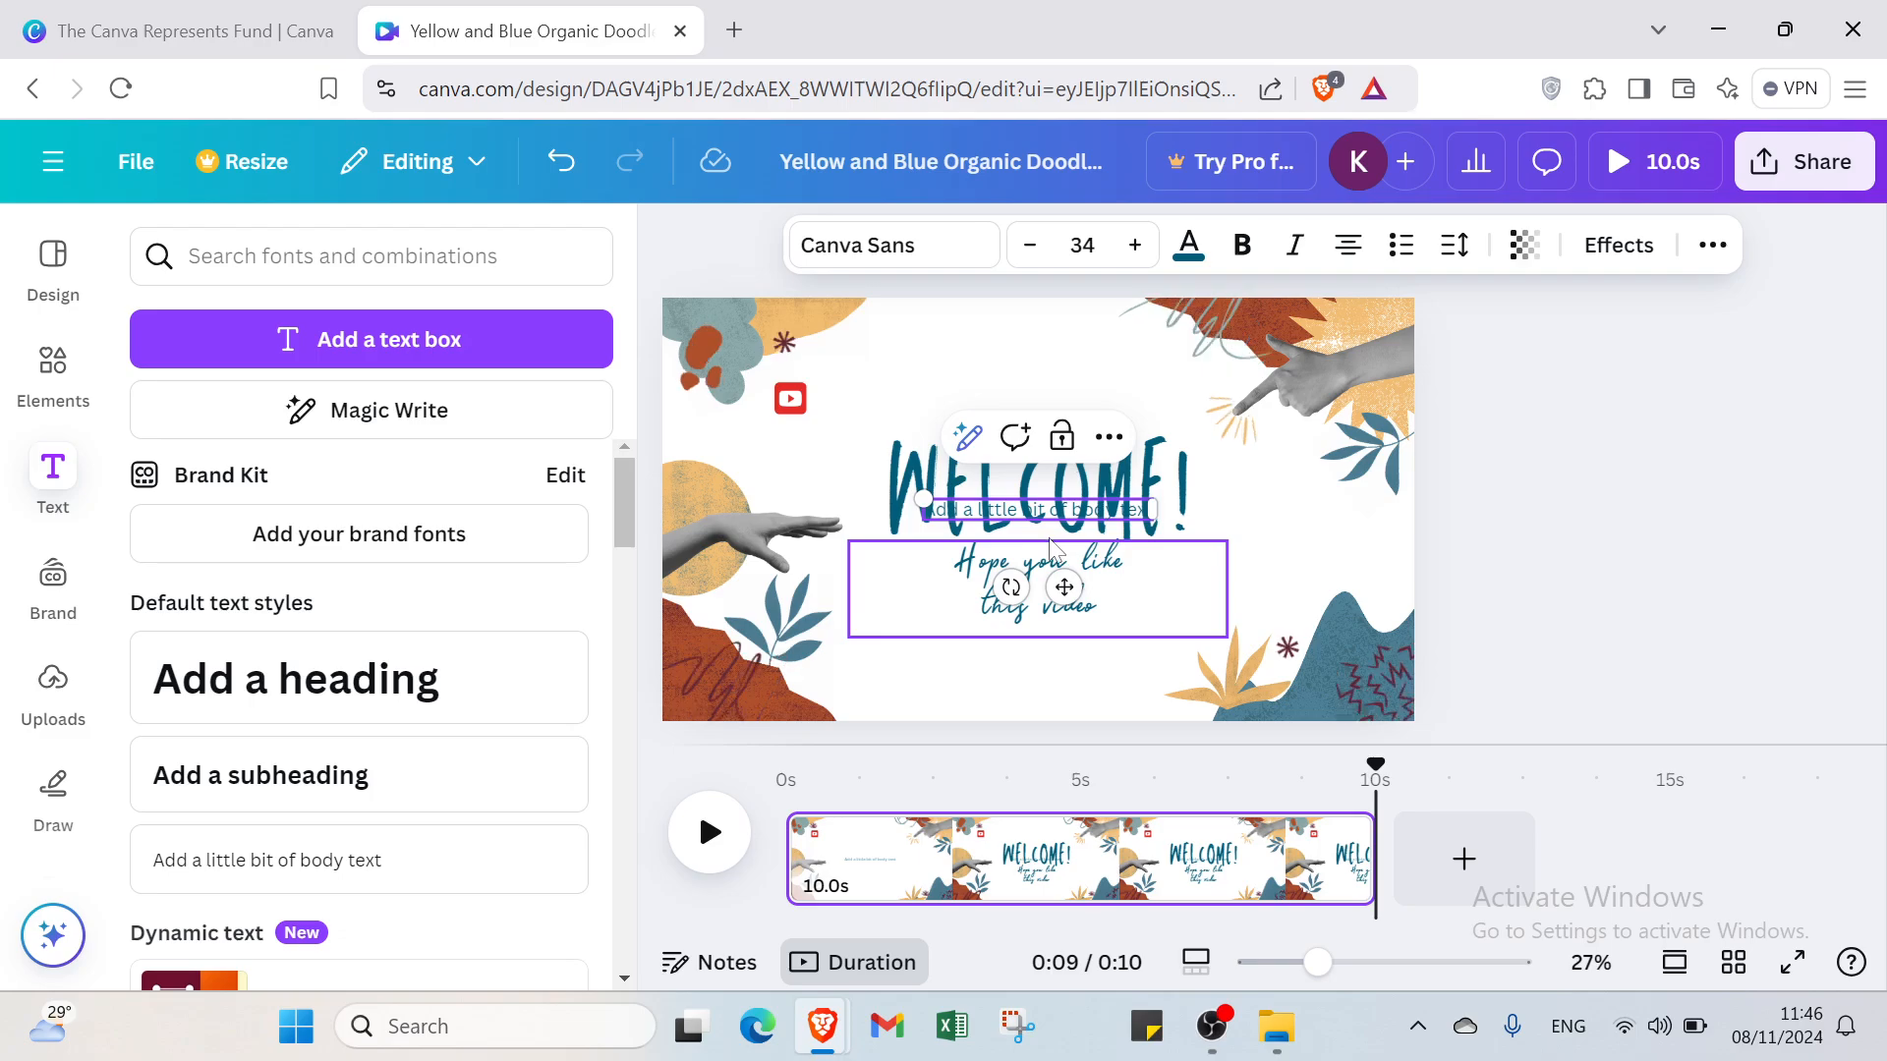
left_click(840, 507)
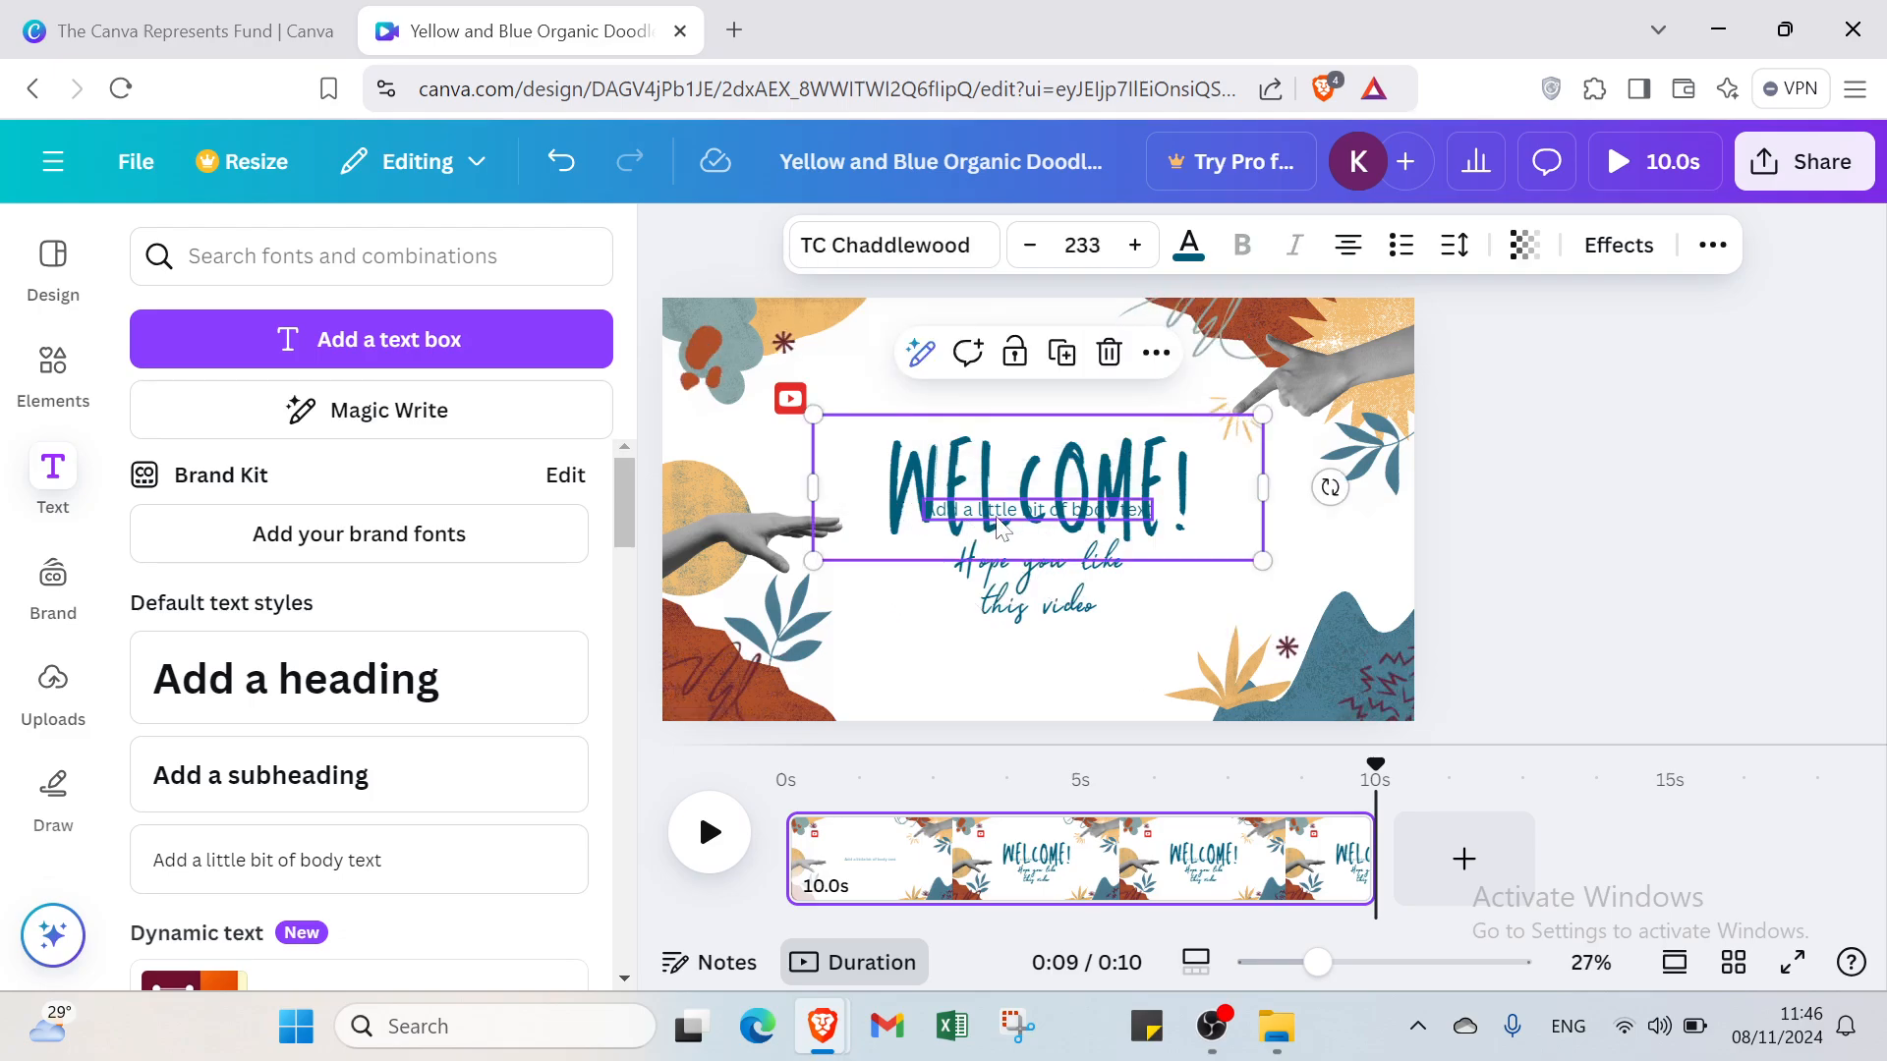
left_click_drag(1001, 527, 914, 401)
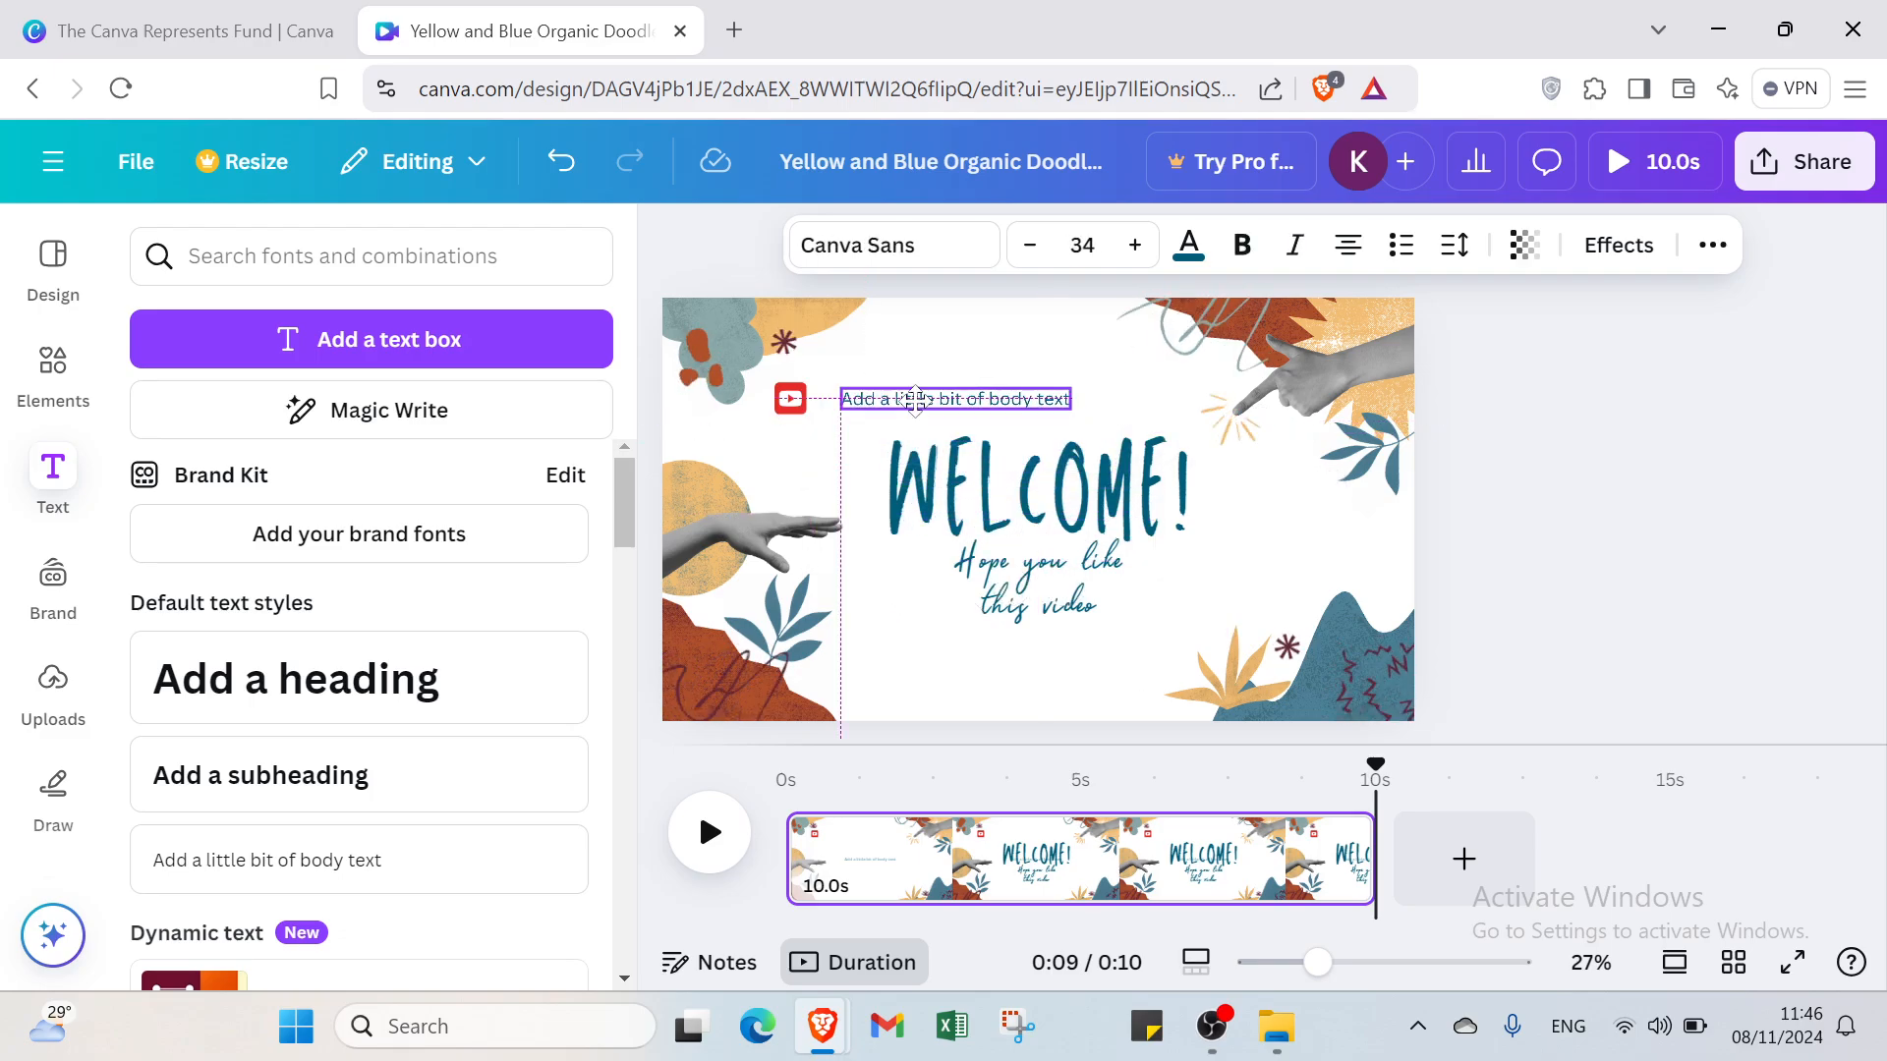
- Set the font size of the new body text to 24
double_click(914, 401)
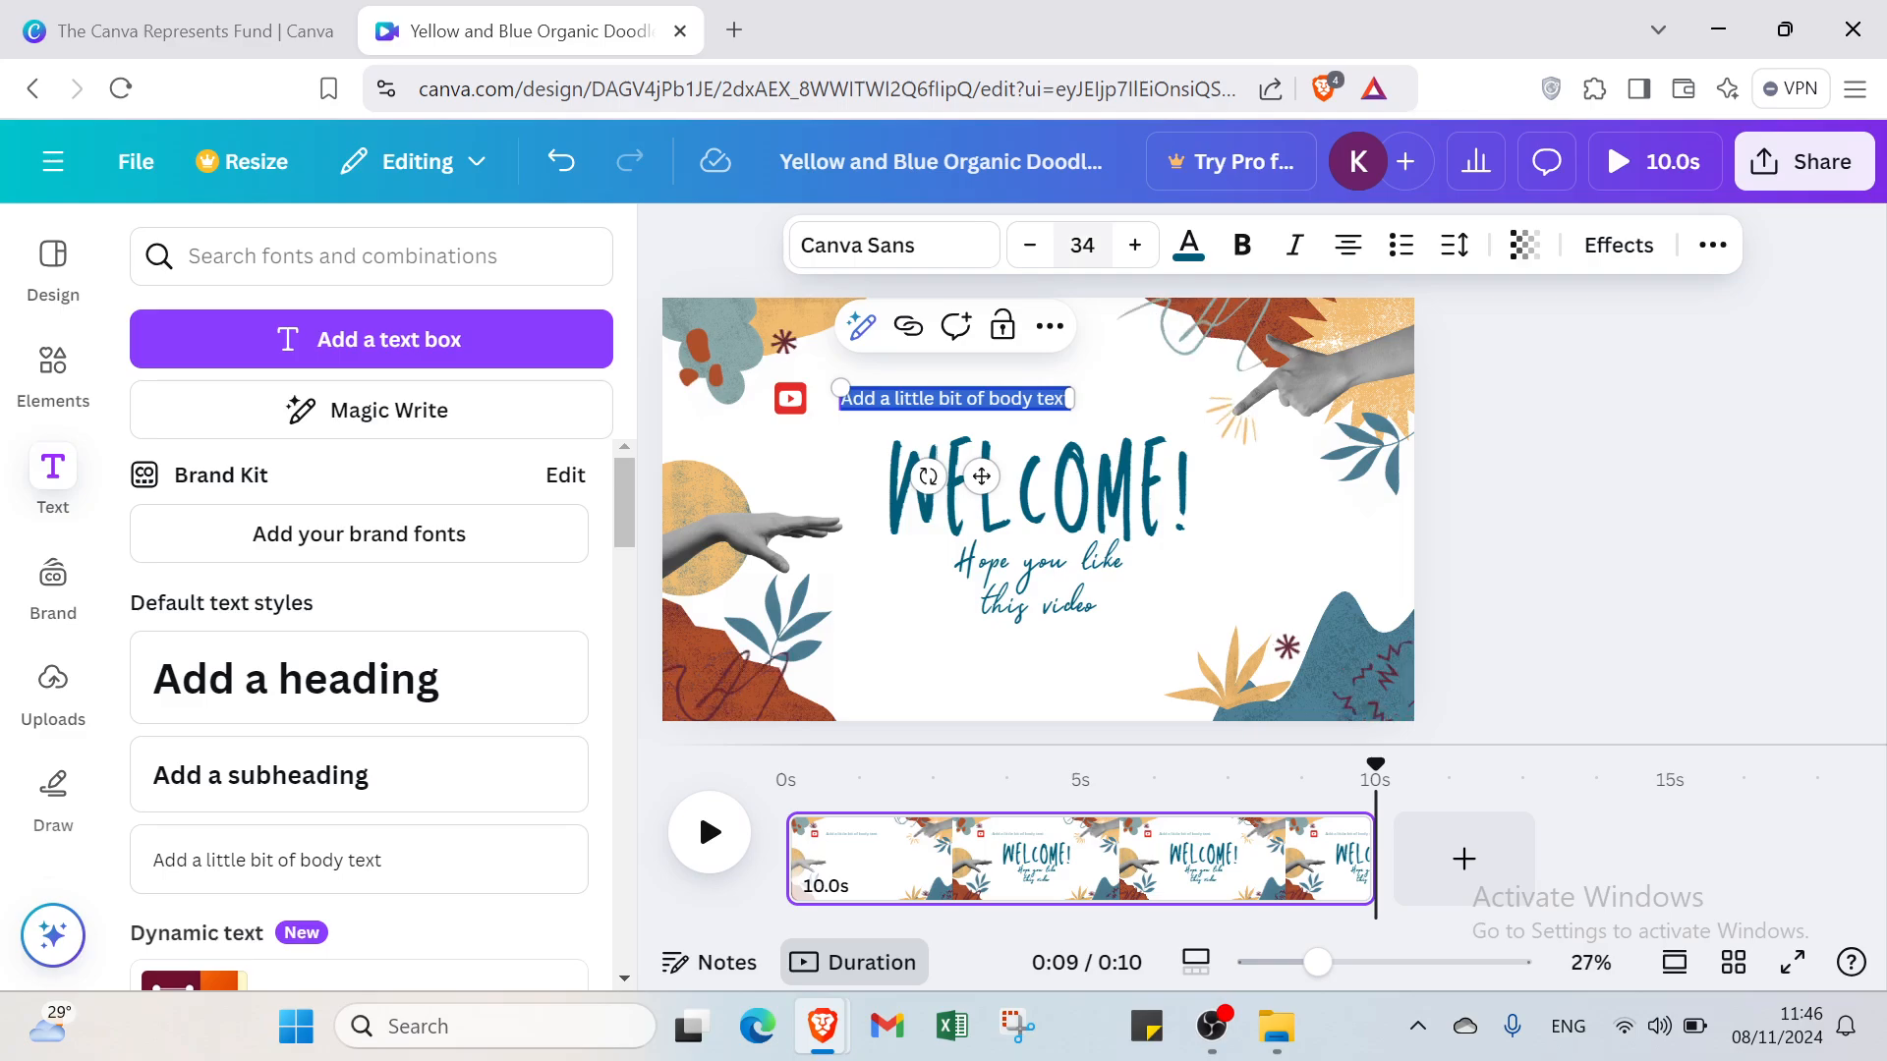
left_click(1082, 244)
scroll(1073, 609, "down", 1)
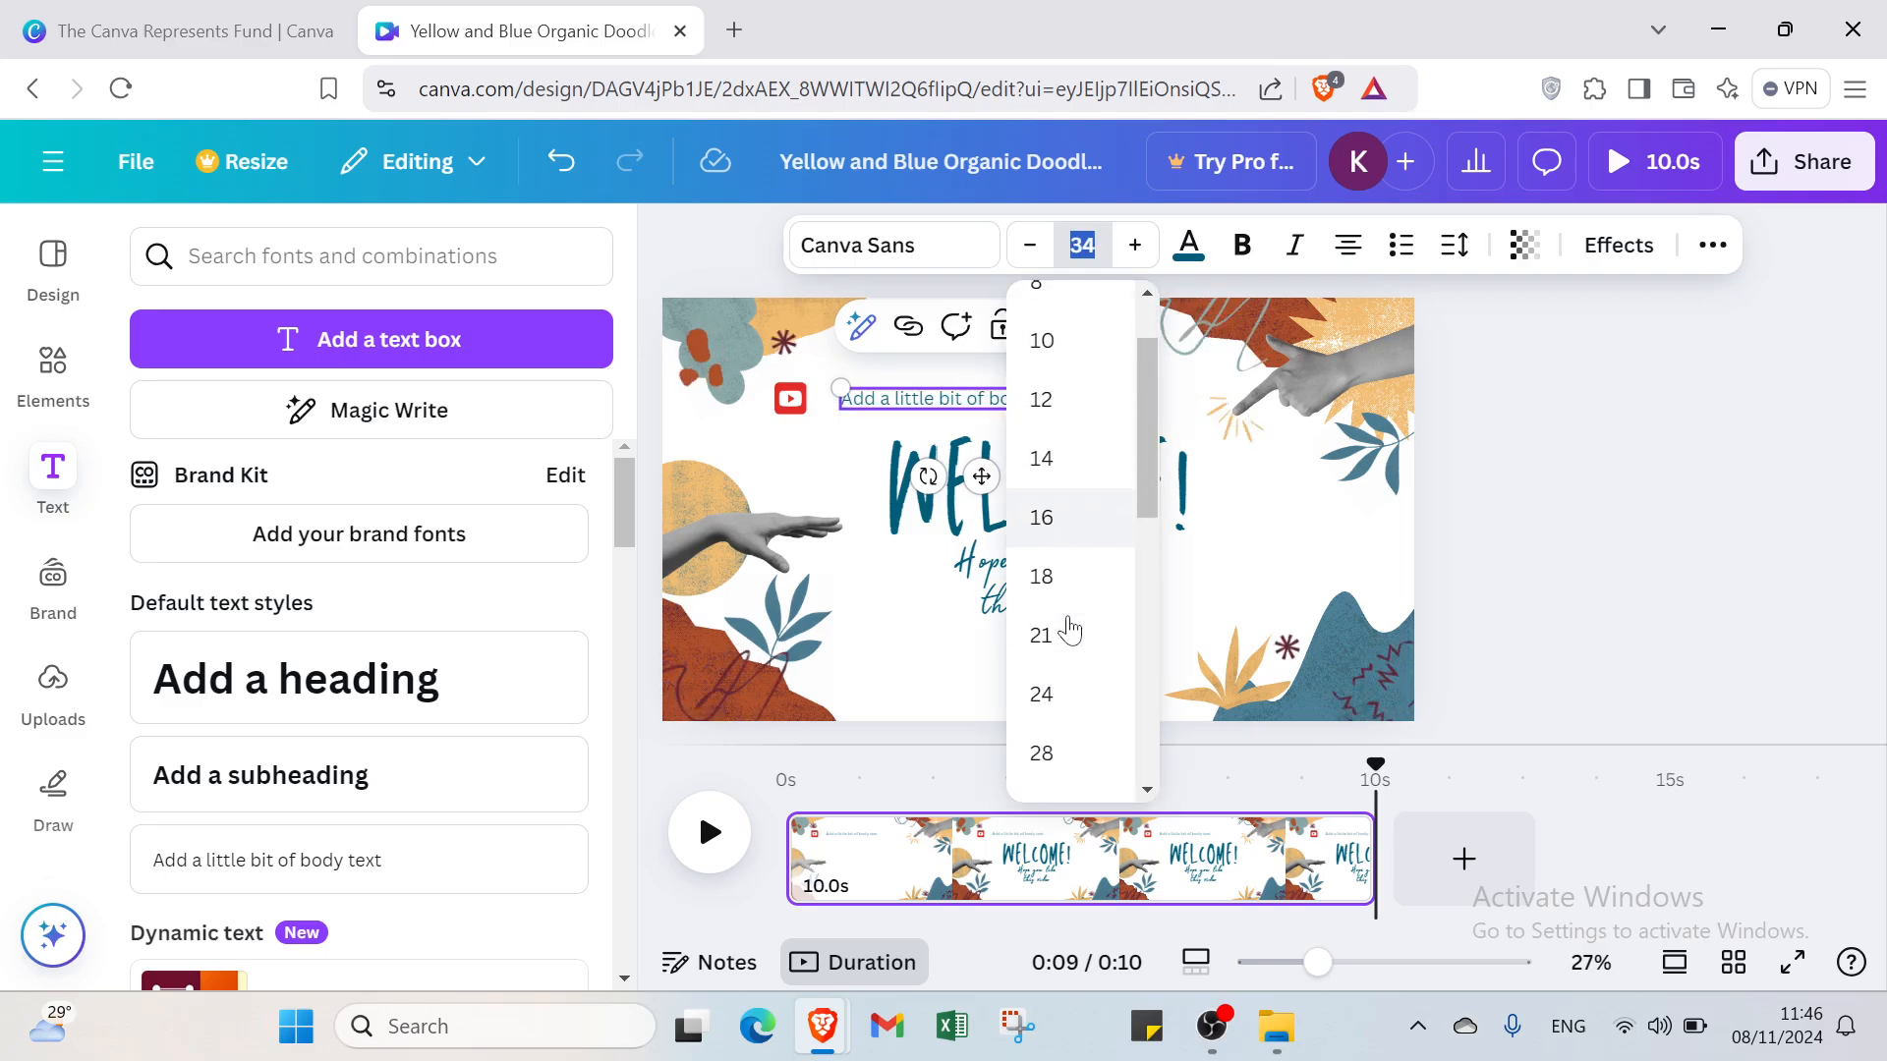
scroll(1071, 630, "down", 1)
left_click(1066, 613)
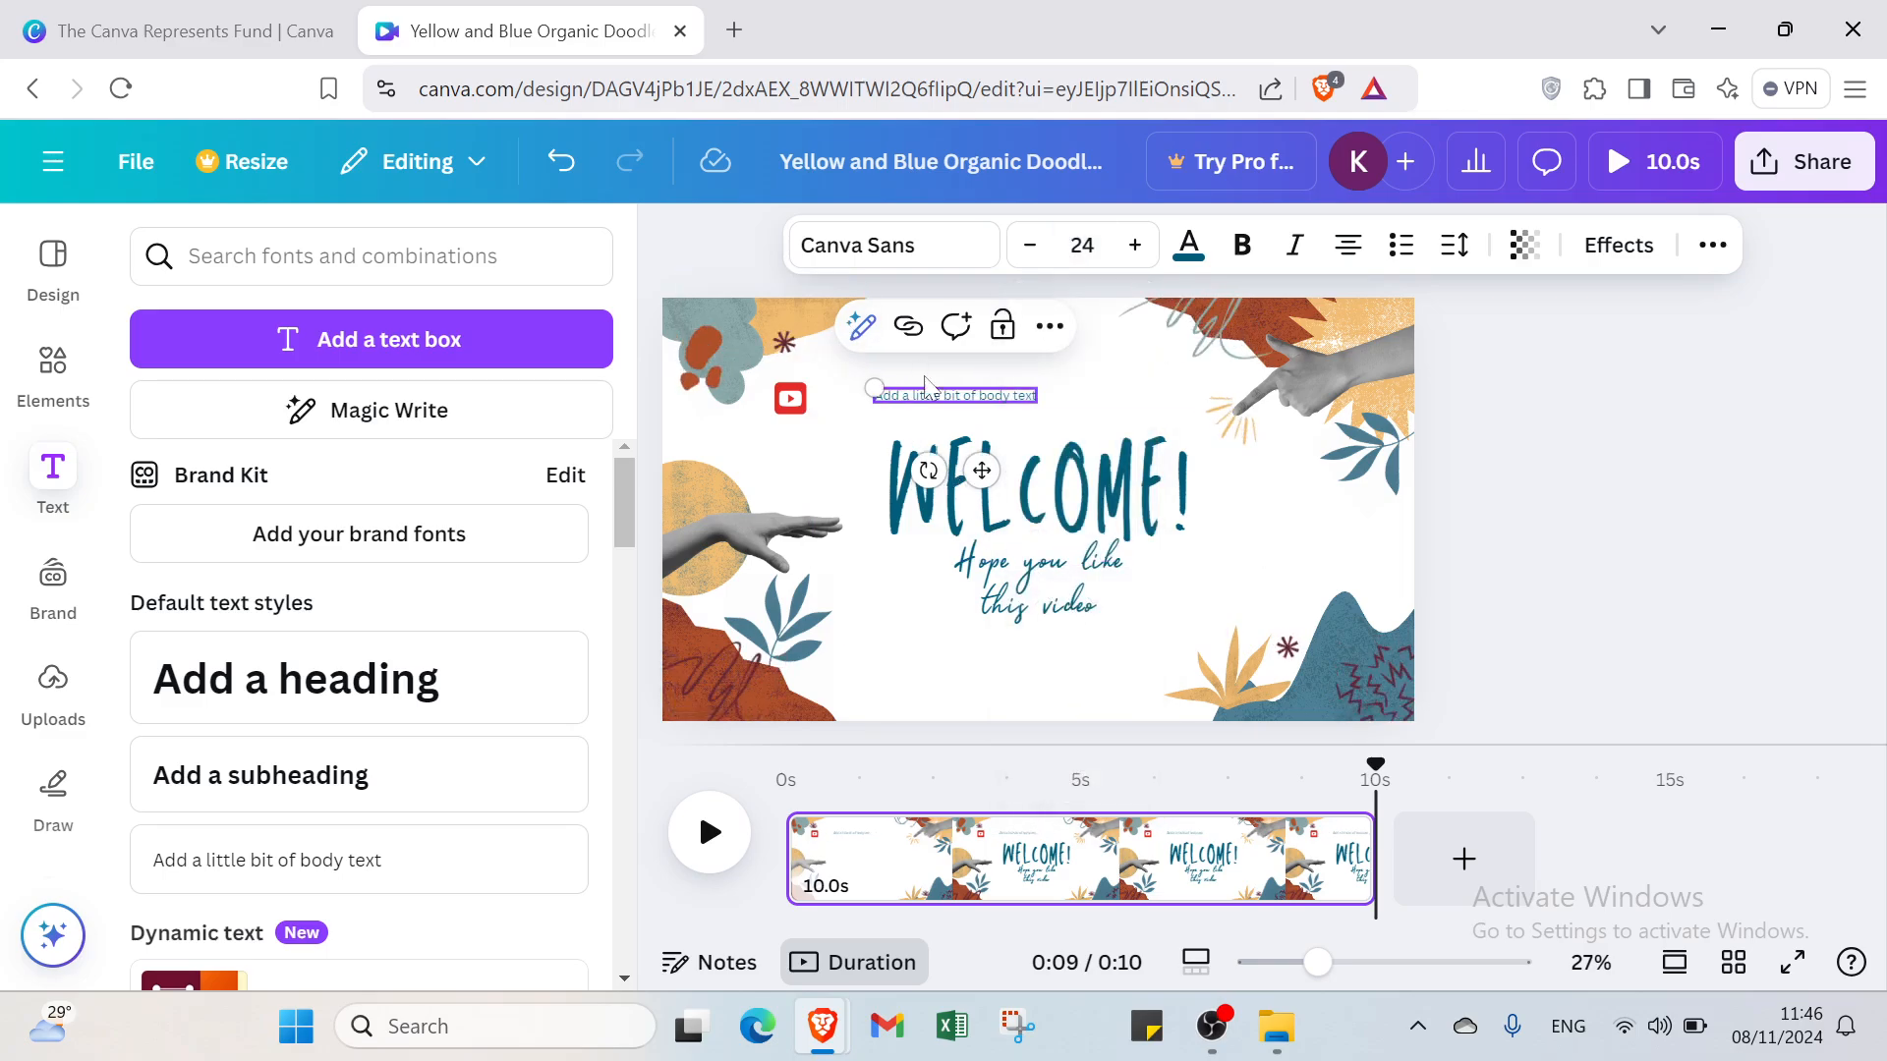
- Move the body text closer to the YouTube logo and shift the WELCOME! heading and its subtitle slightly lower
left_click(905, 423)
left_click_drag(914, 411, 983, 513)
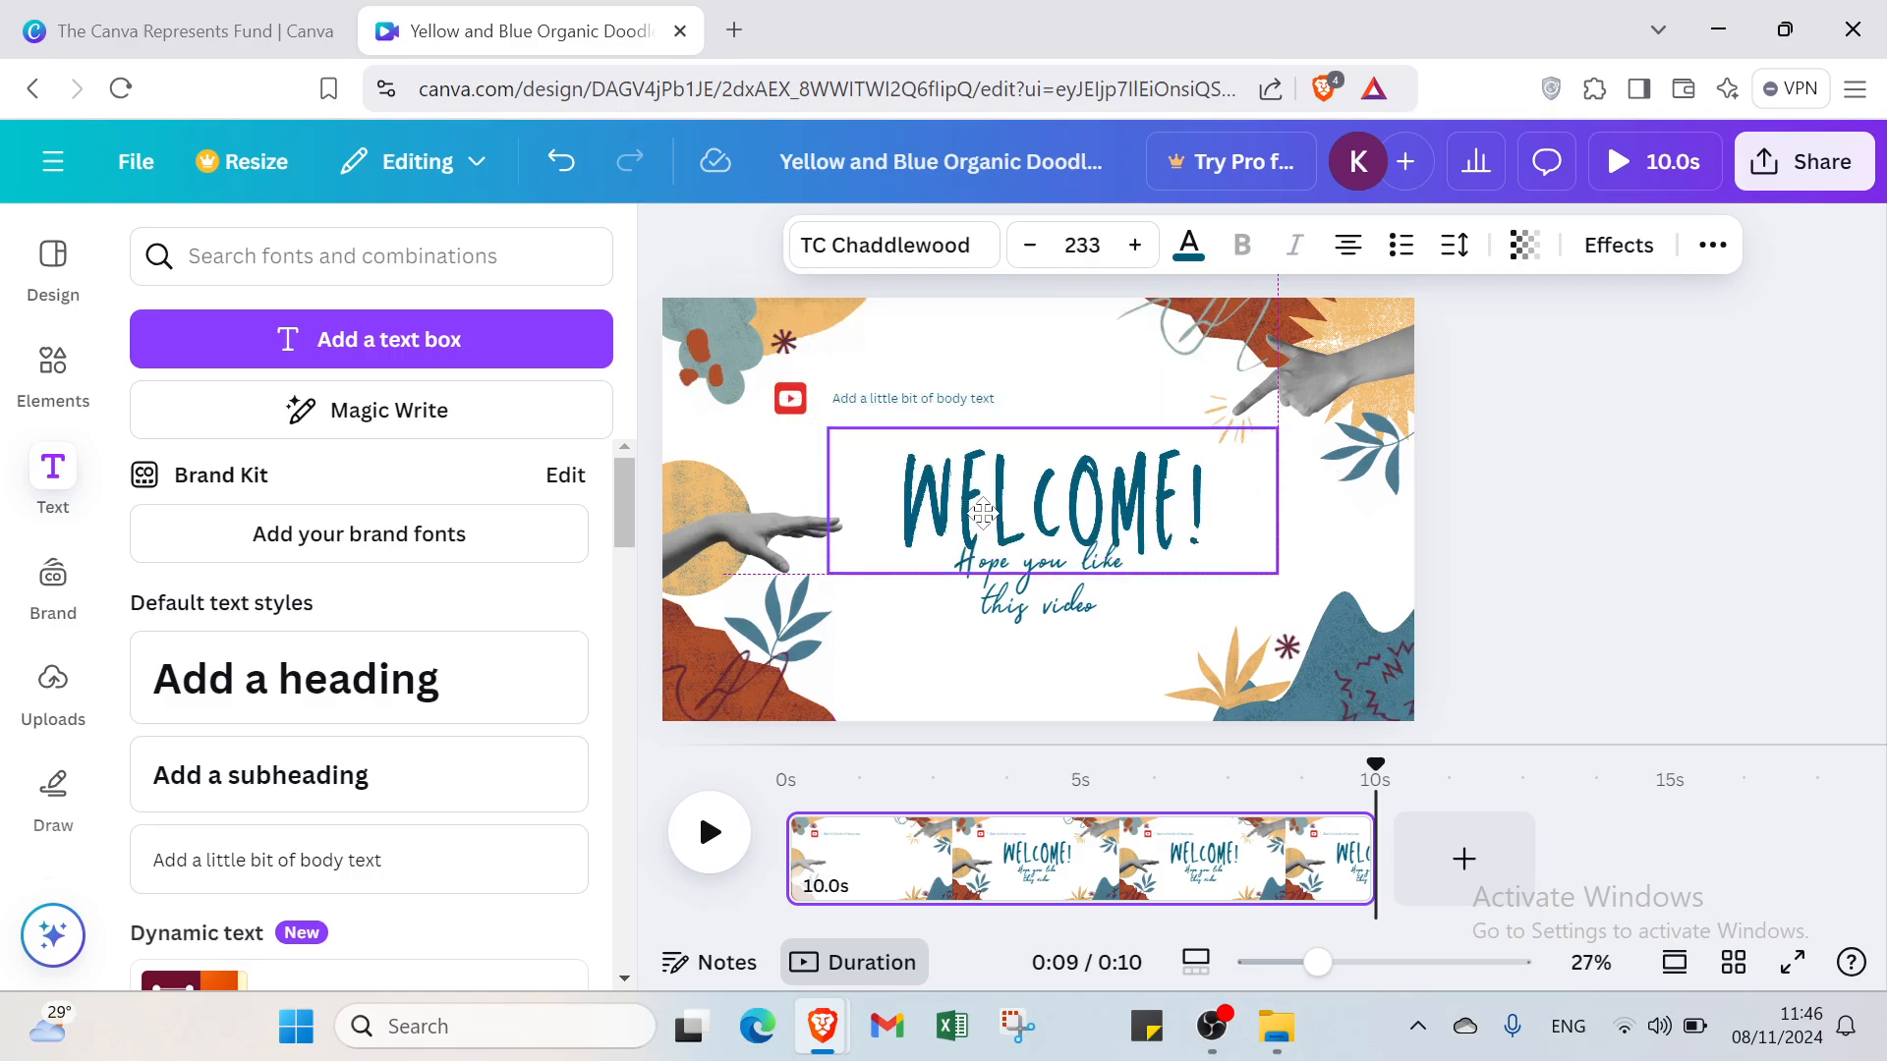
double_click(986, 526)
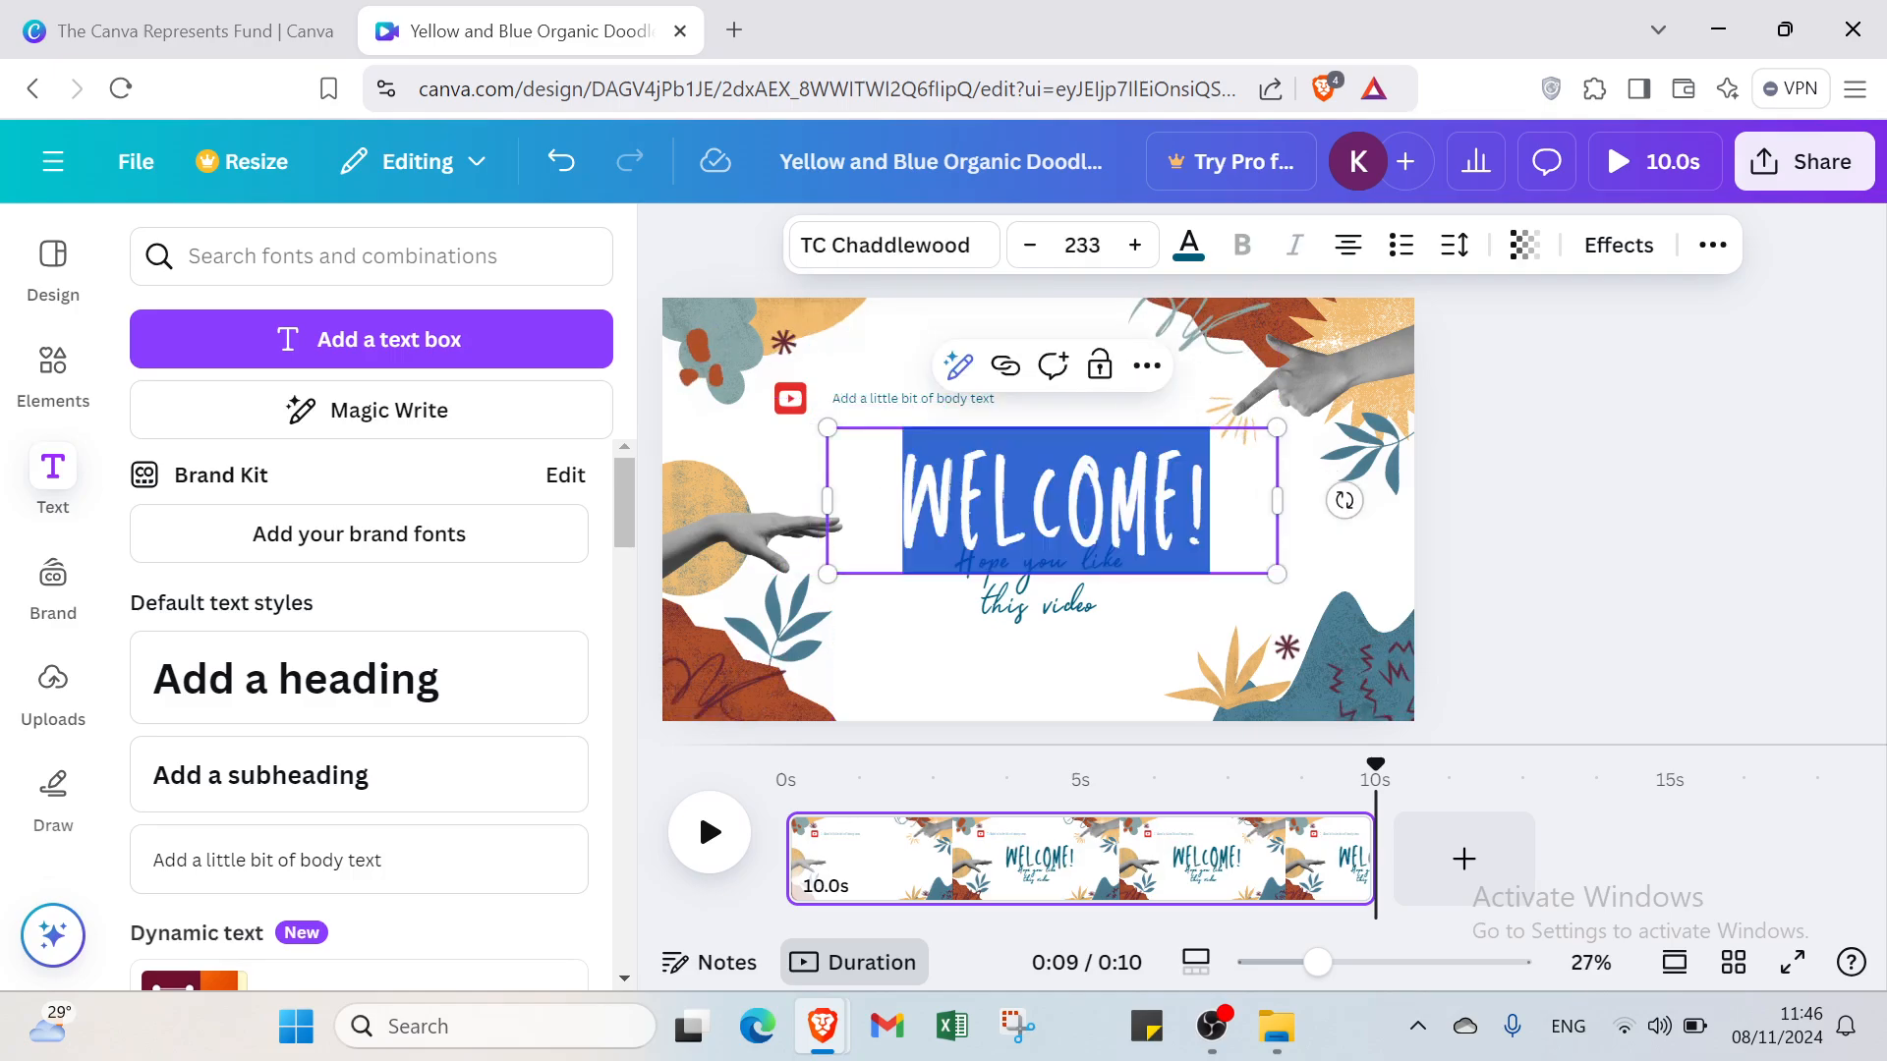
left_click(1383, 568)
left_click_drag(1069, 589, 1069, 619)
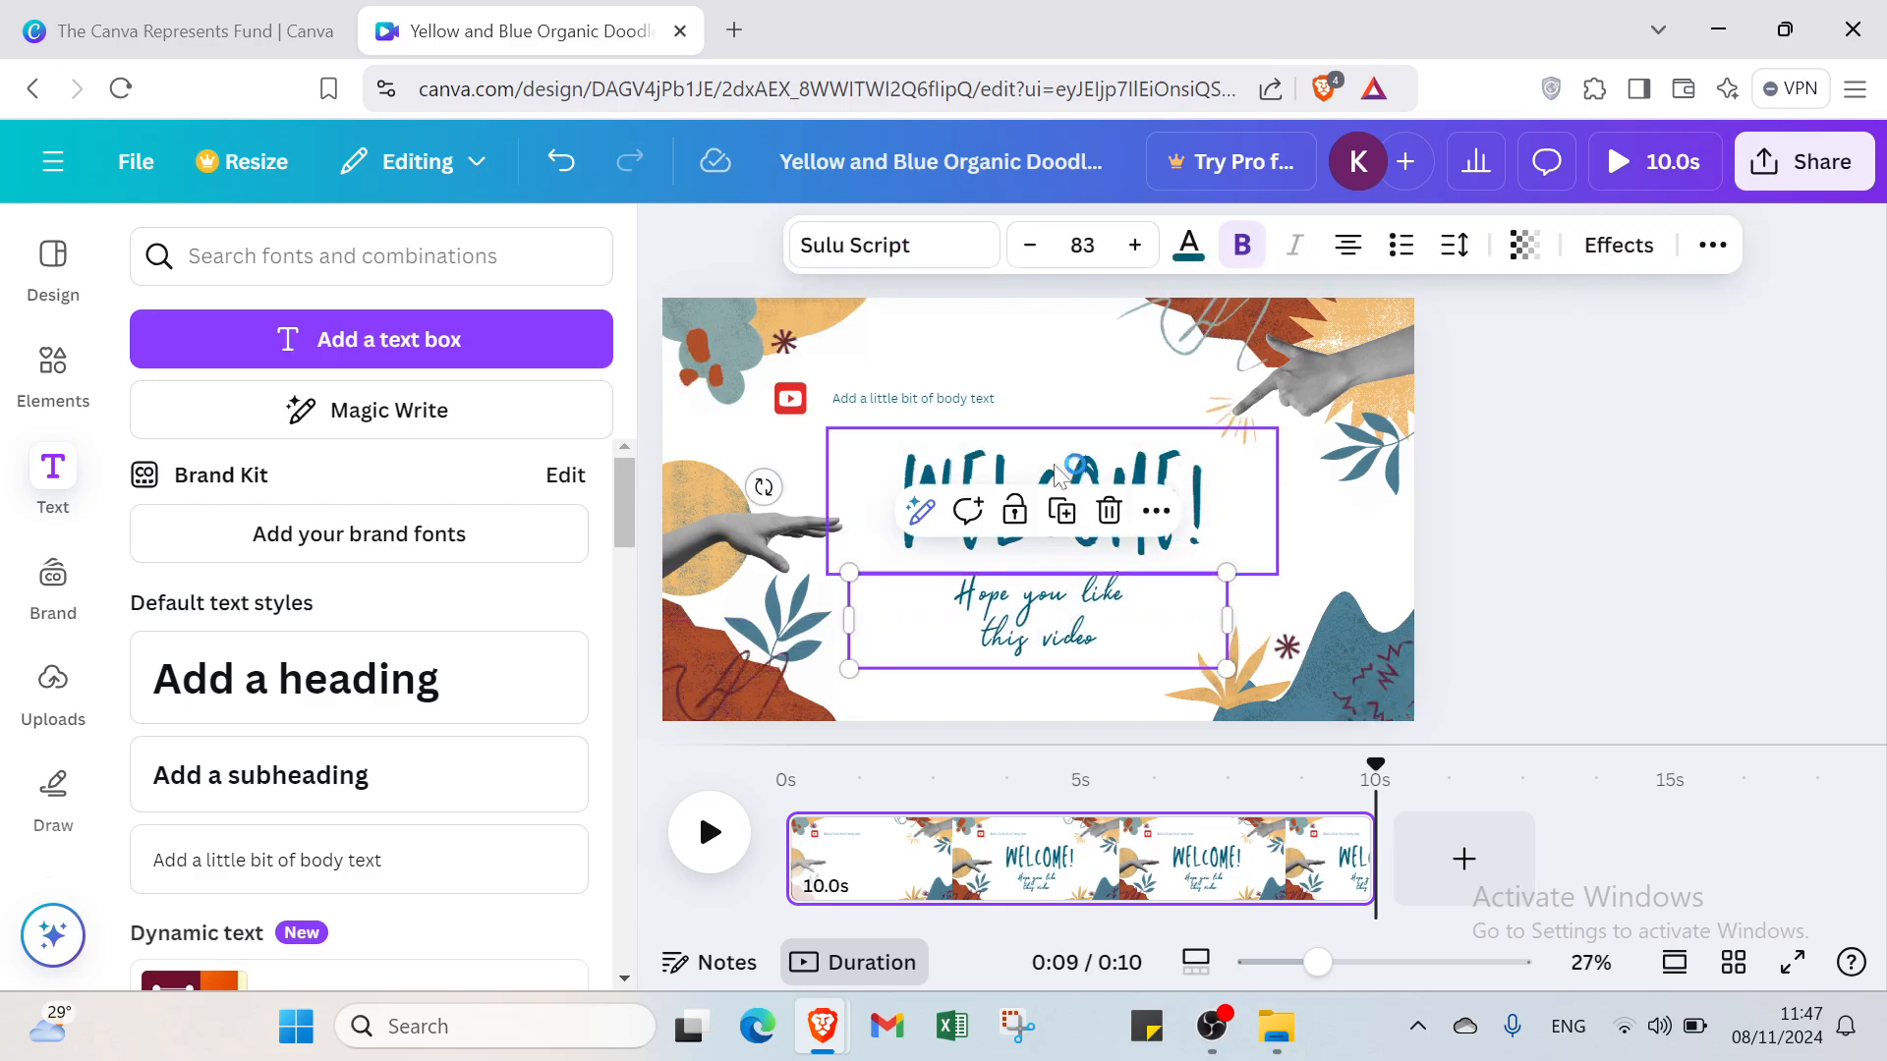
- Change the colour of the small body text beside the YouTube logo to solid black
left_click(958, 411)
left_click(958, 403)
left_click(972, 398)
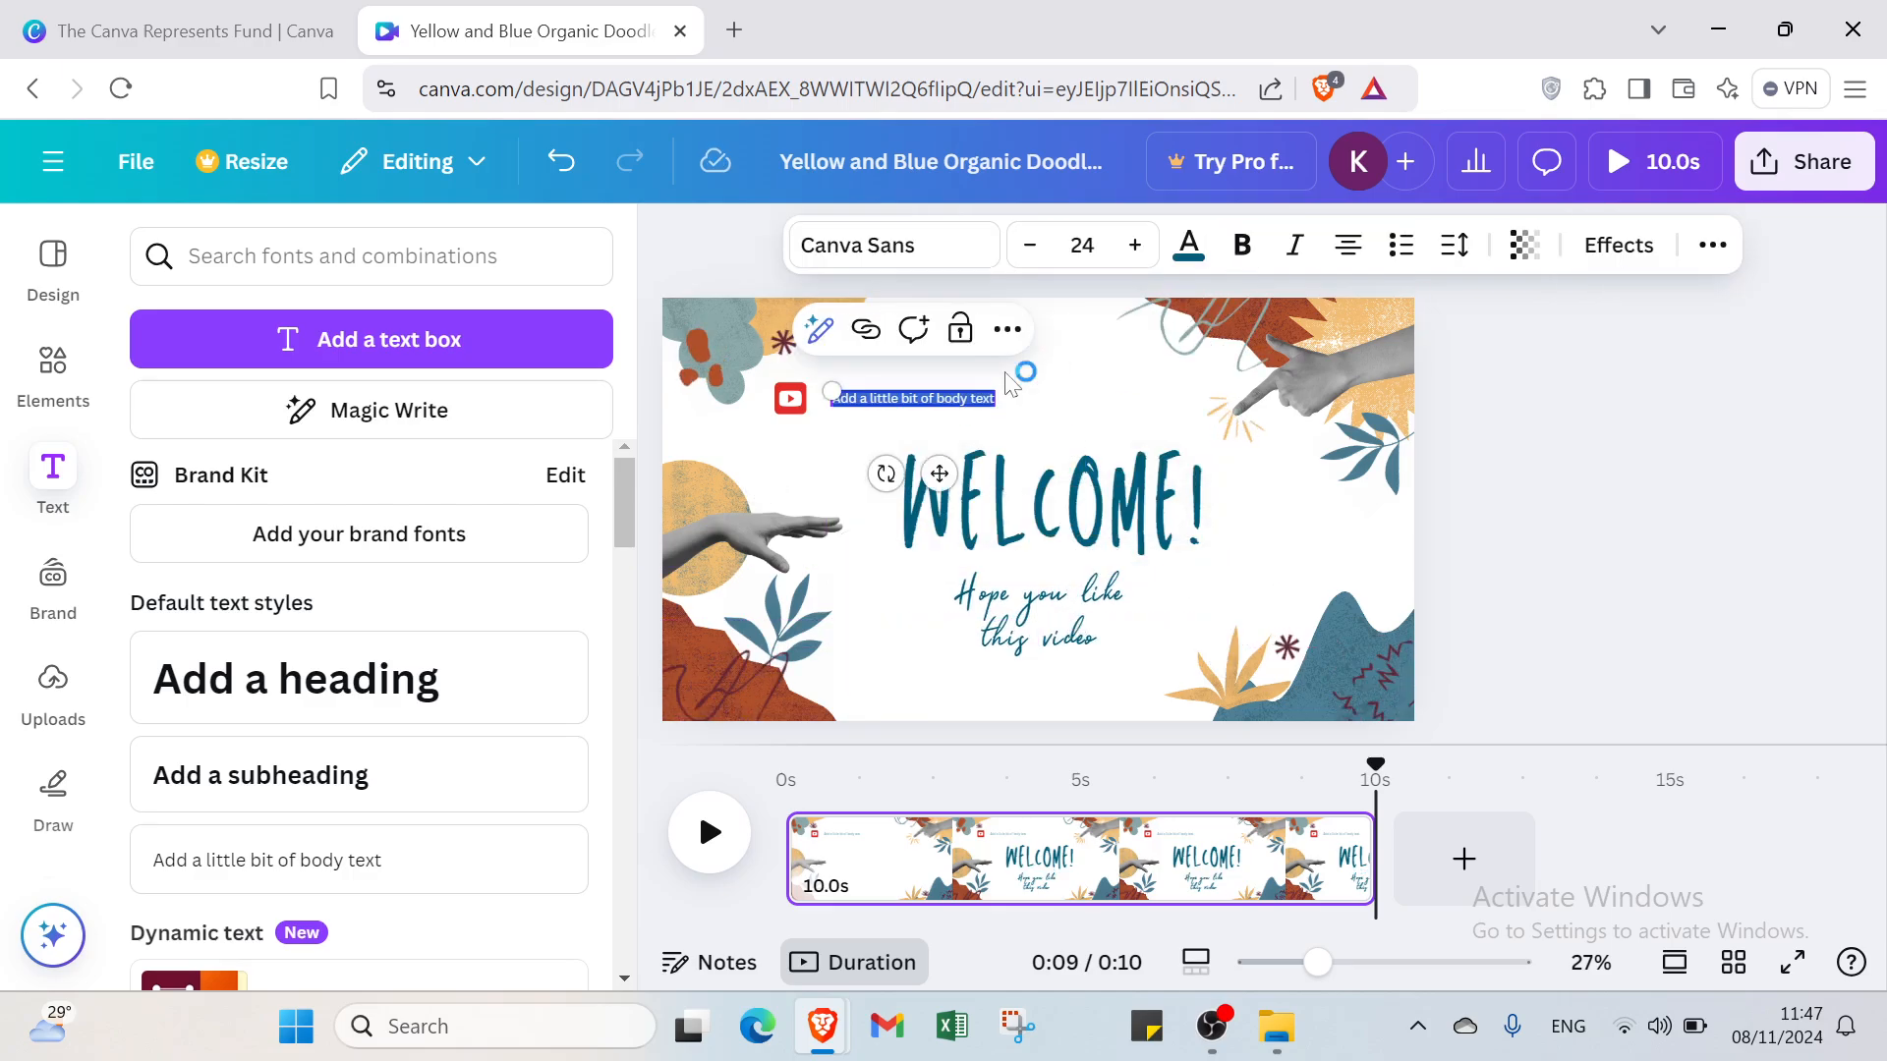
left_click(1192, 261)
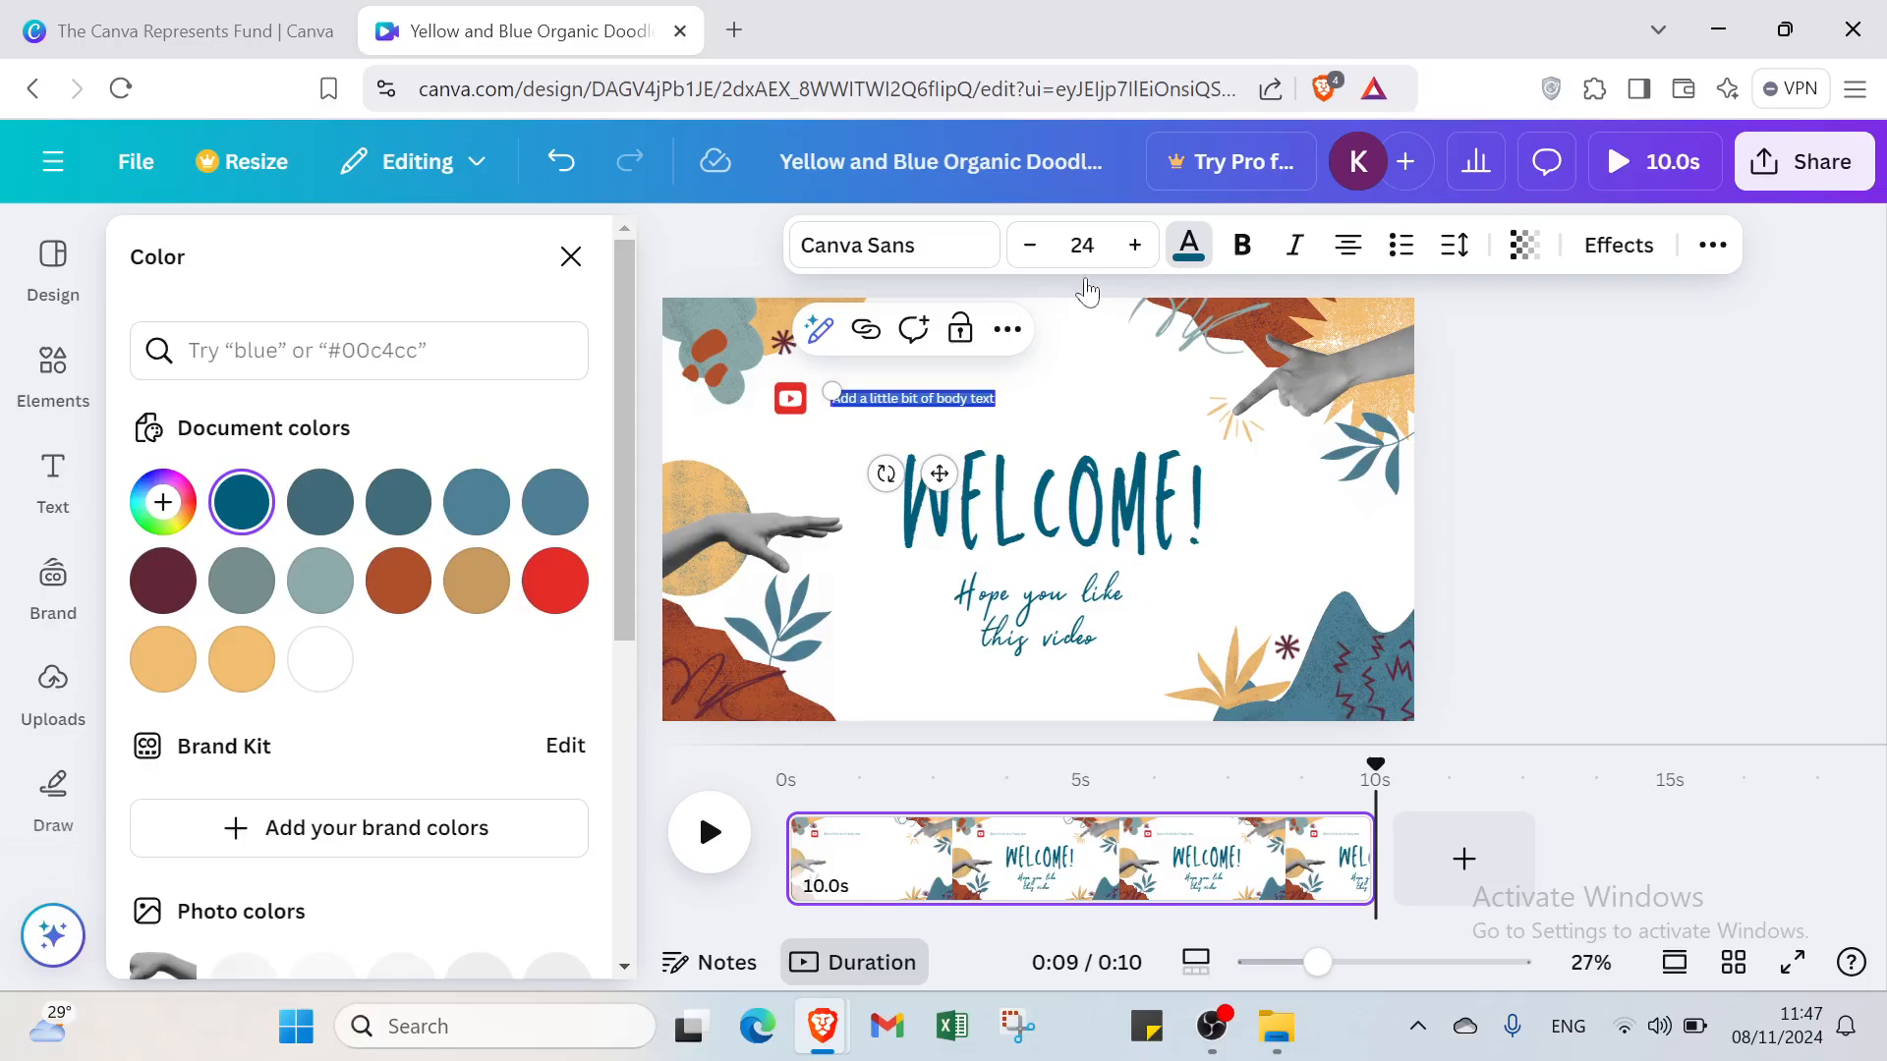
scroll(329, 688, "down", 1)
scroll(329, 688, "down", 2)
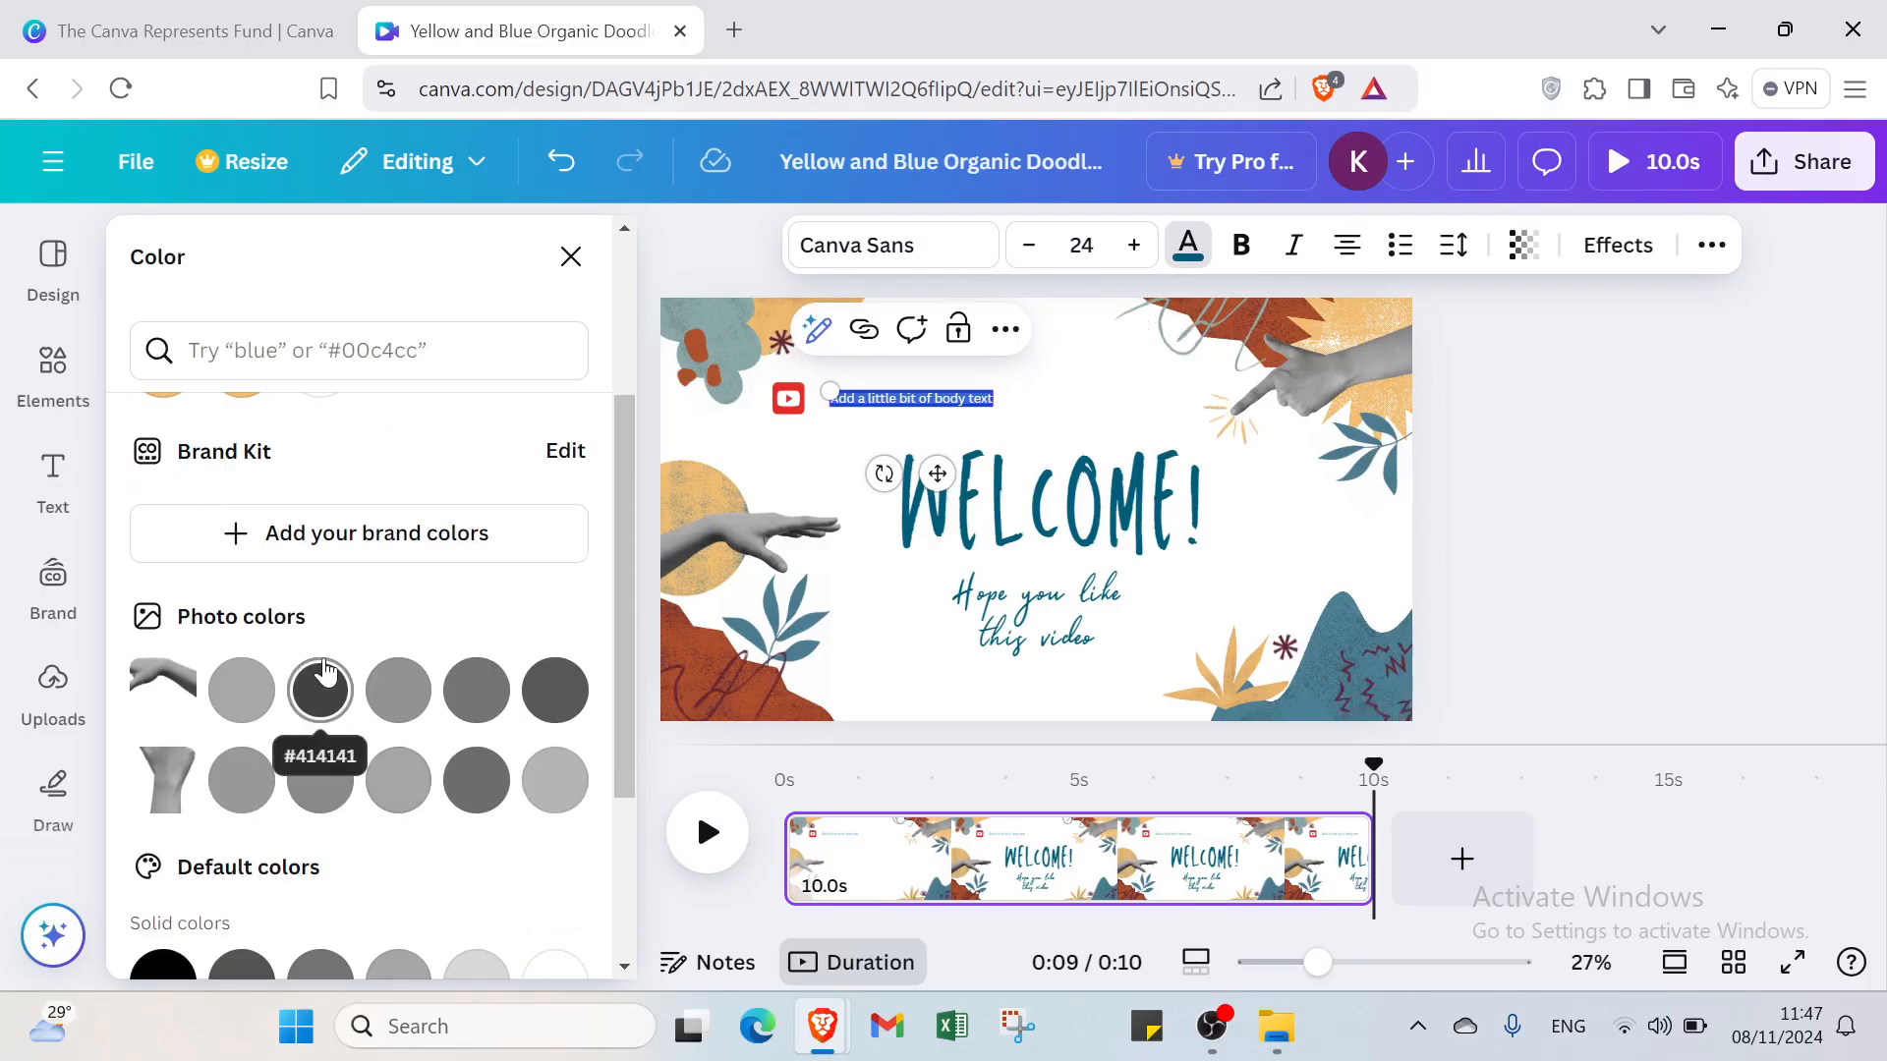
scroll(346, 697, "down", 3)
left_click(175, 701)
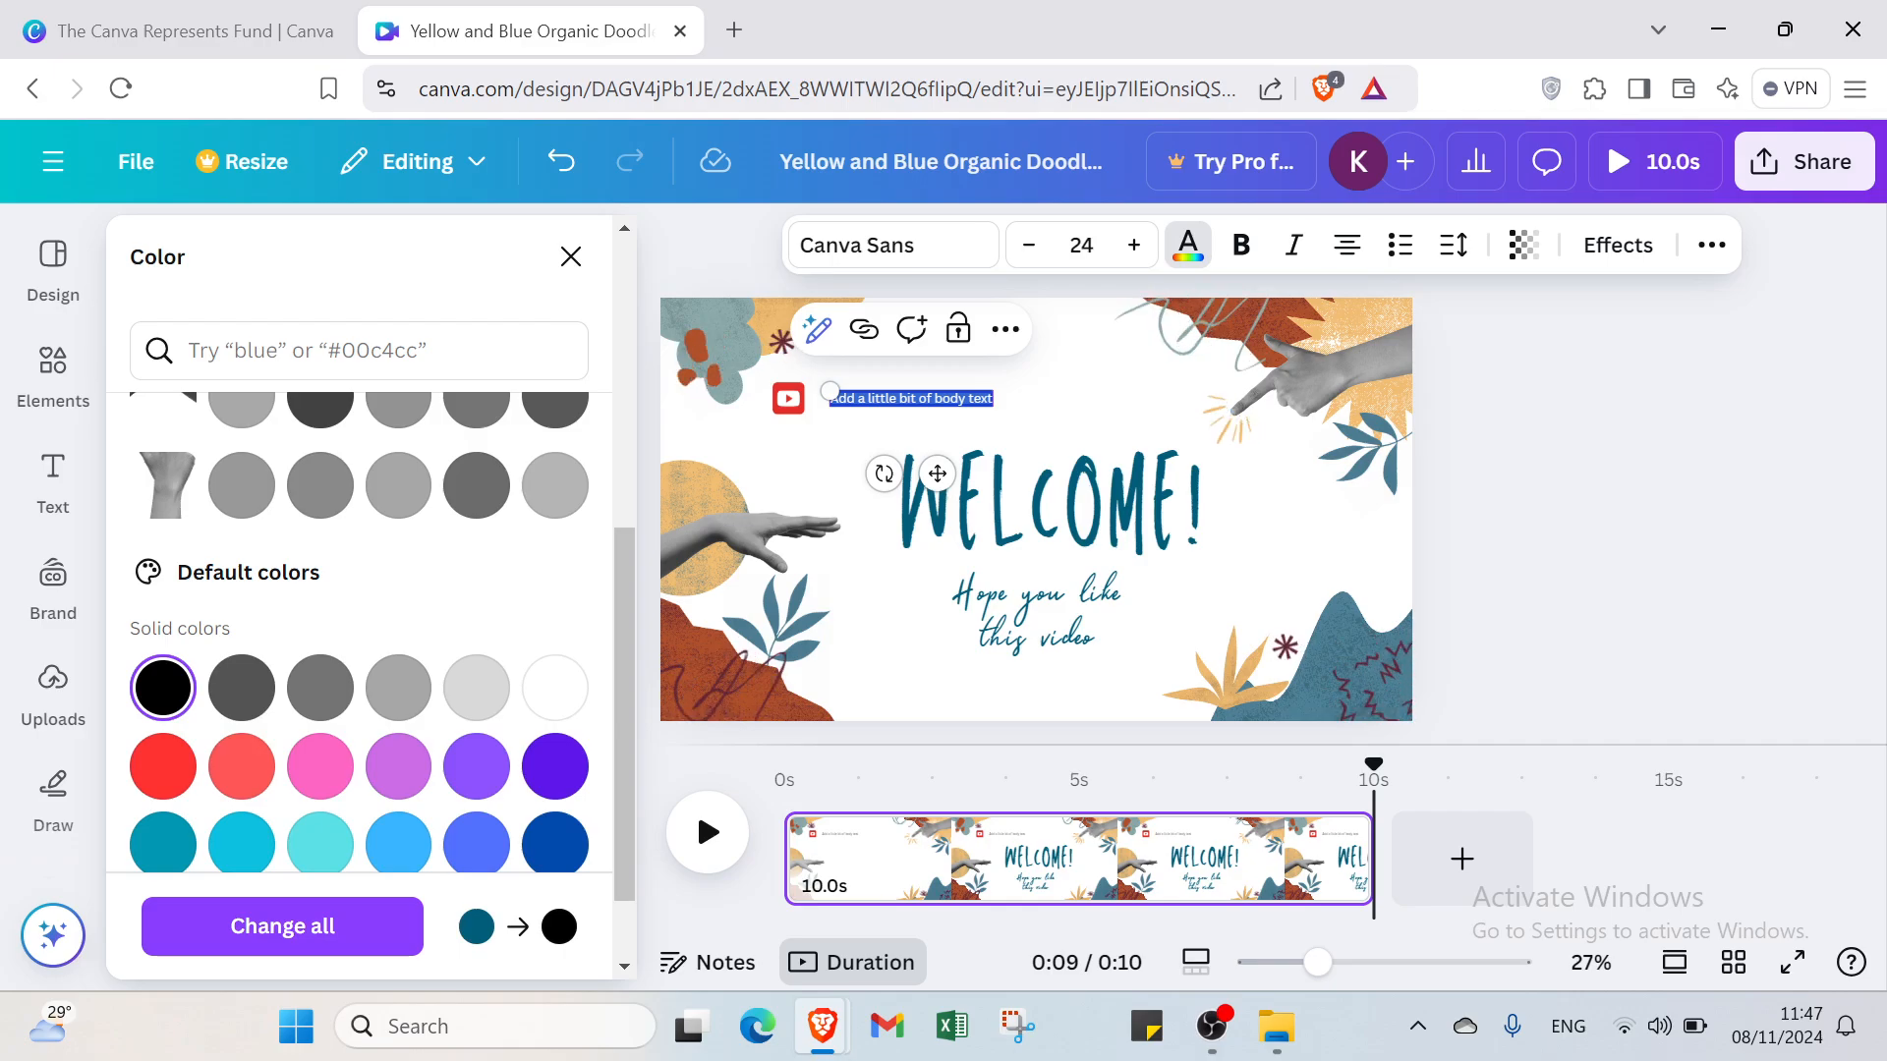
- Replace the body text with "ms beast" and move it right next to the YouTube logo
key("BackSpace")
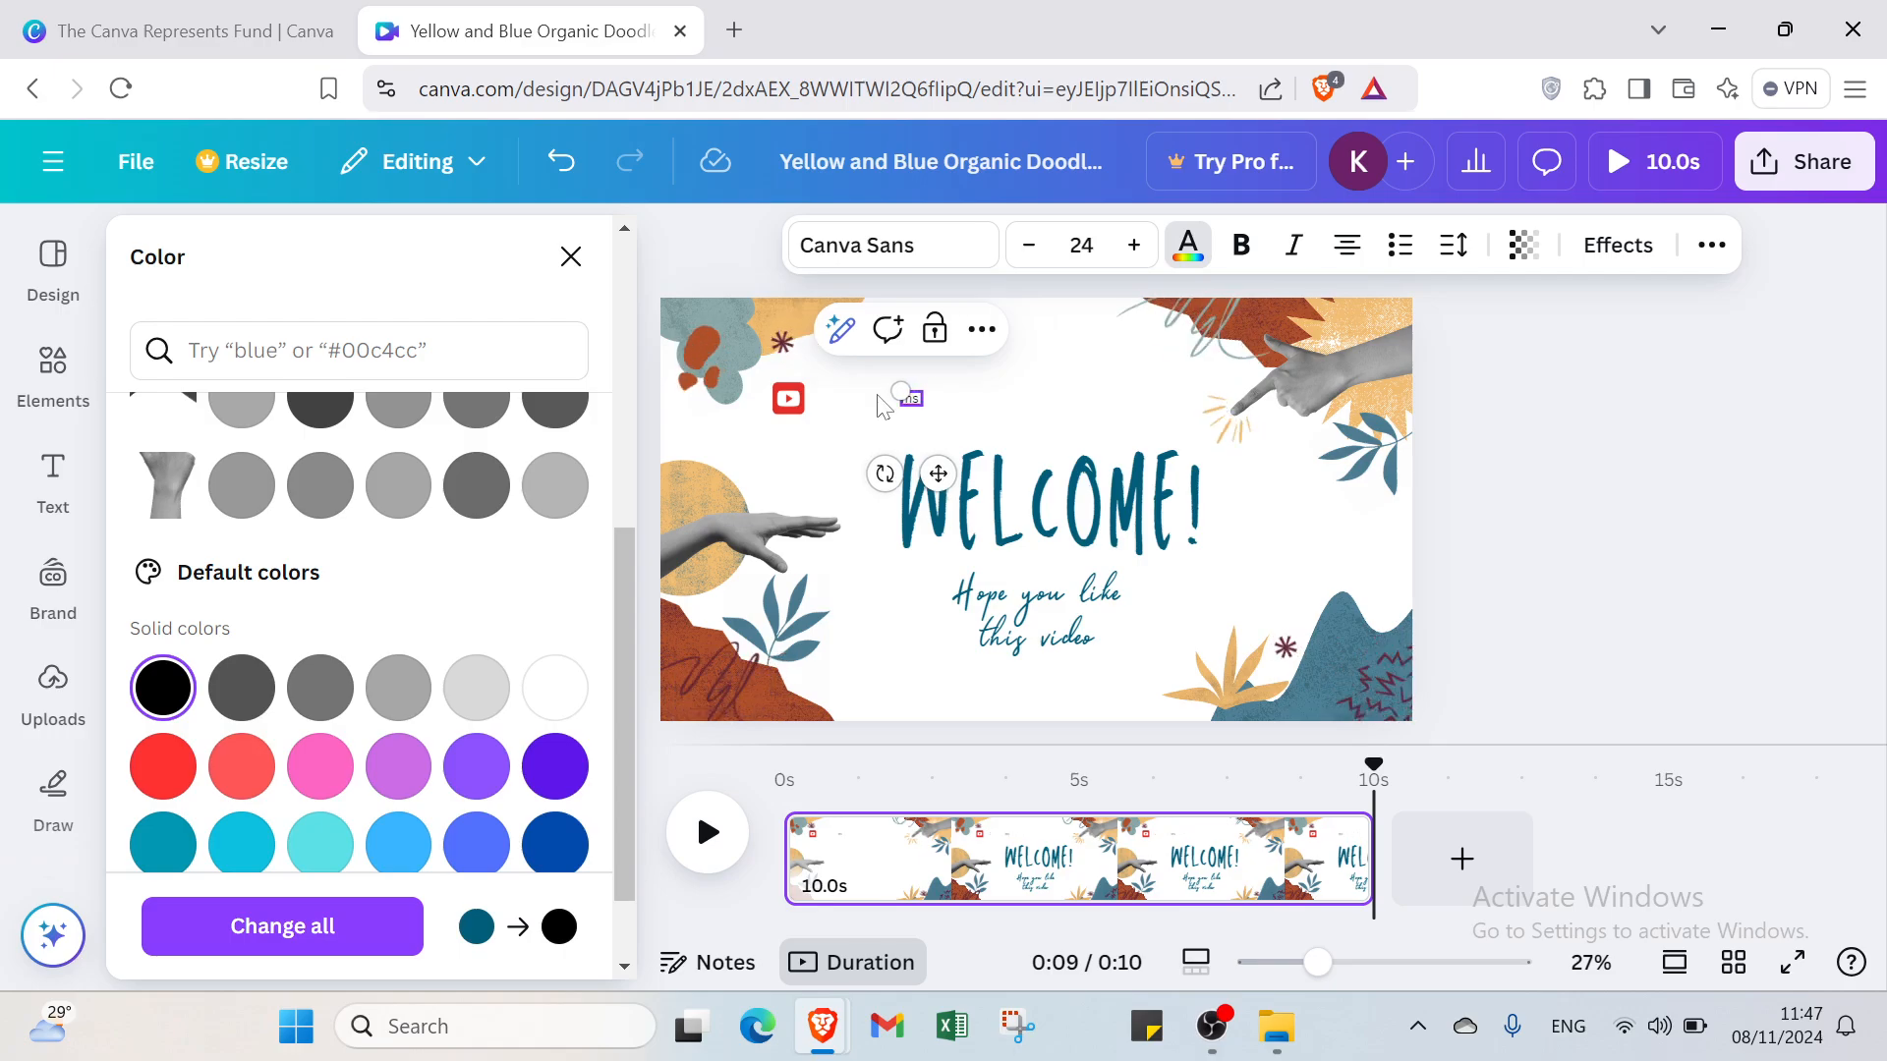
type("ms beast")
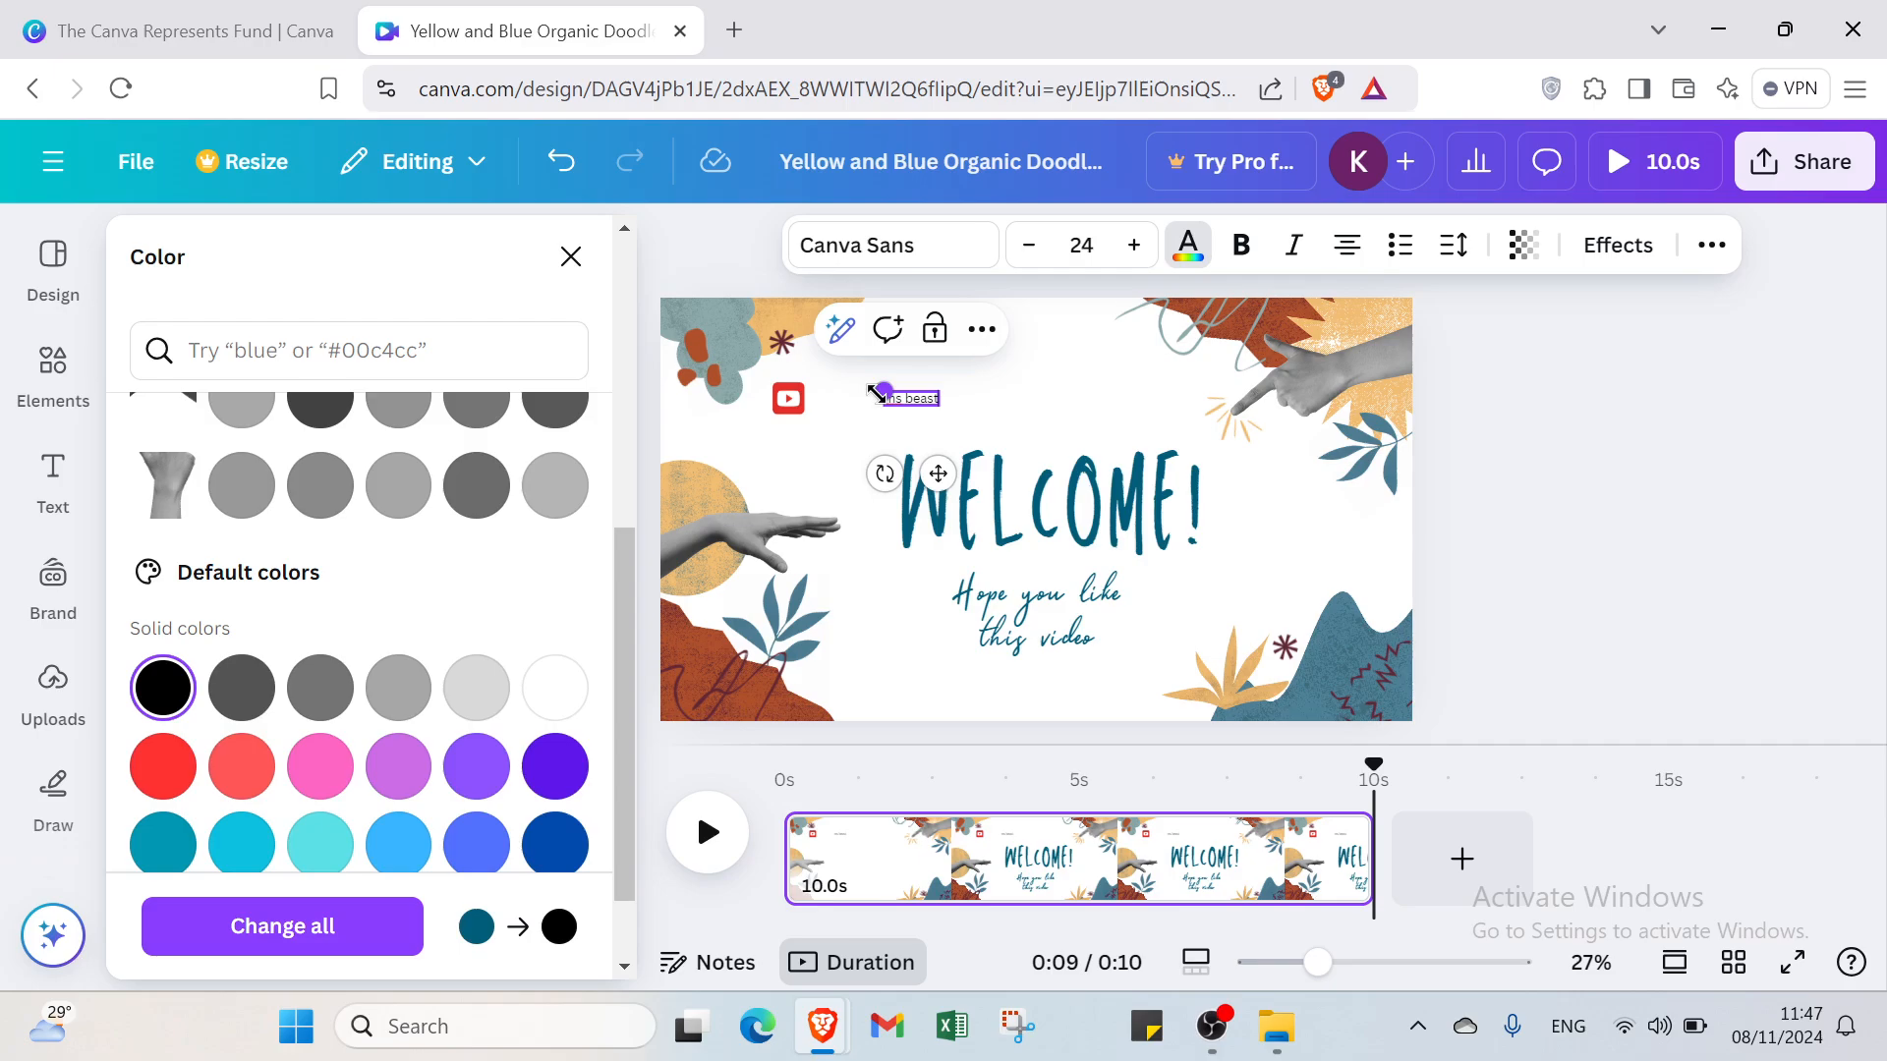
left_click(938, 408)
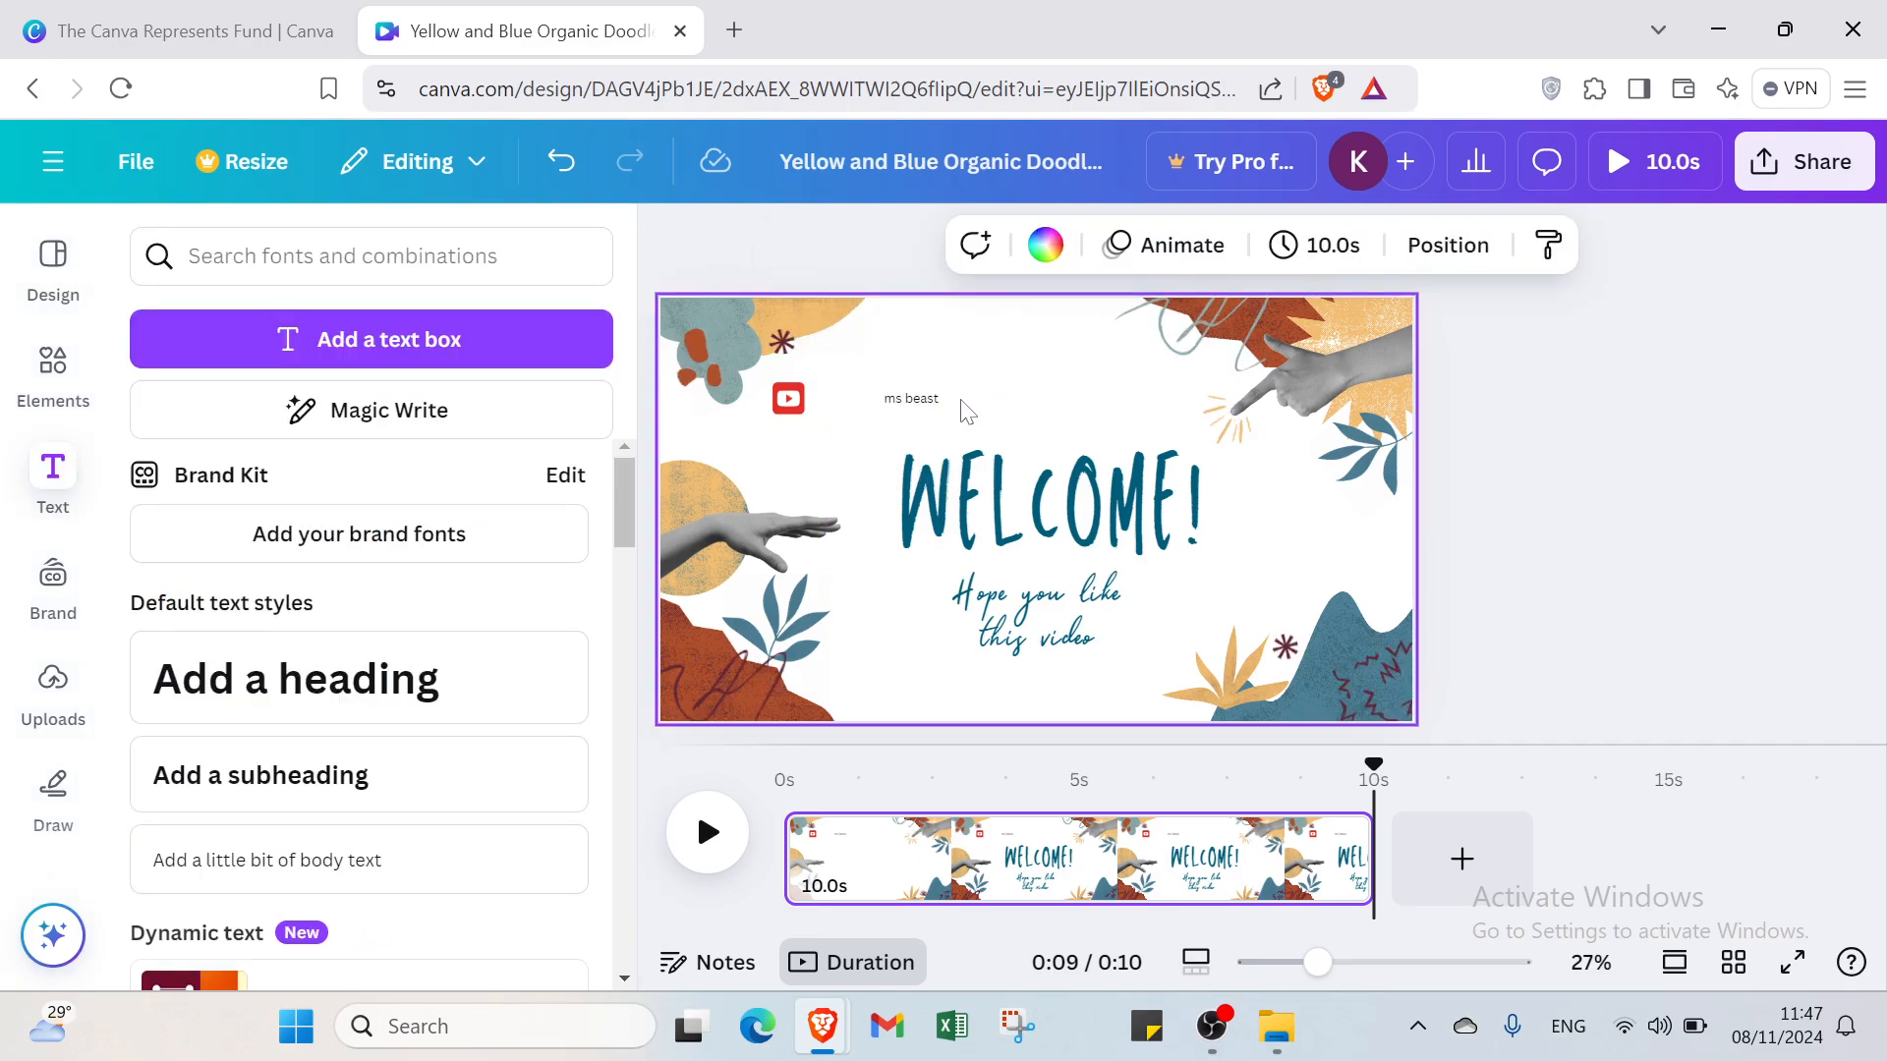
left_click_drag(928, 400, 856, 397)
double_click(861, 398)
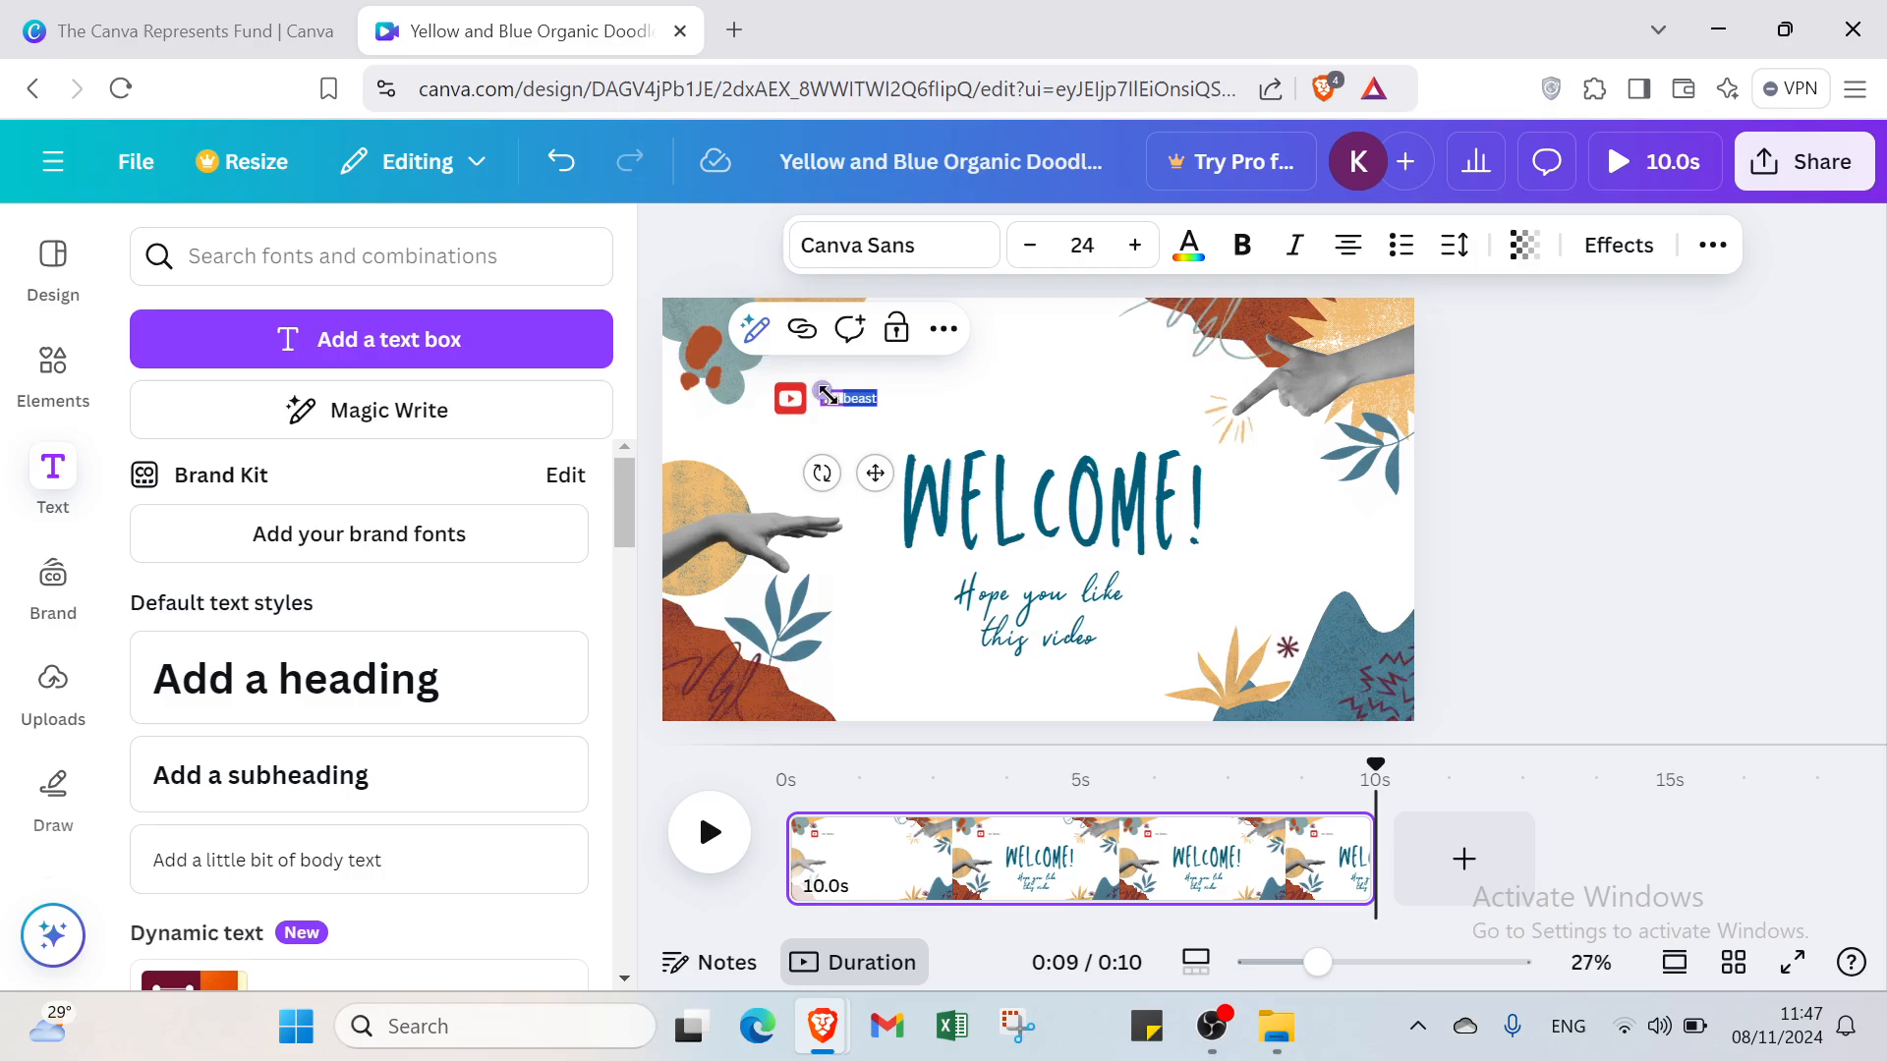
left_click(985, 406)
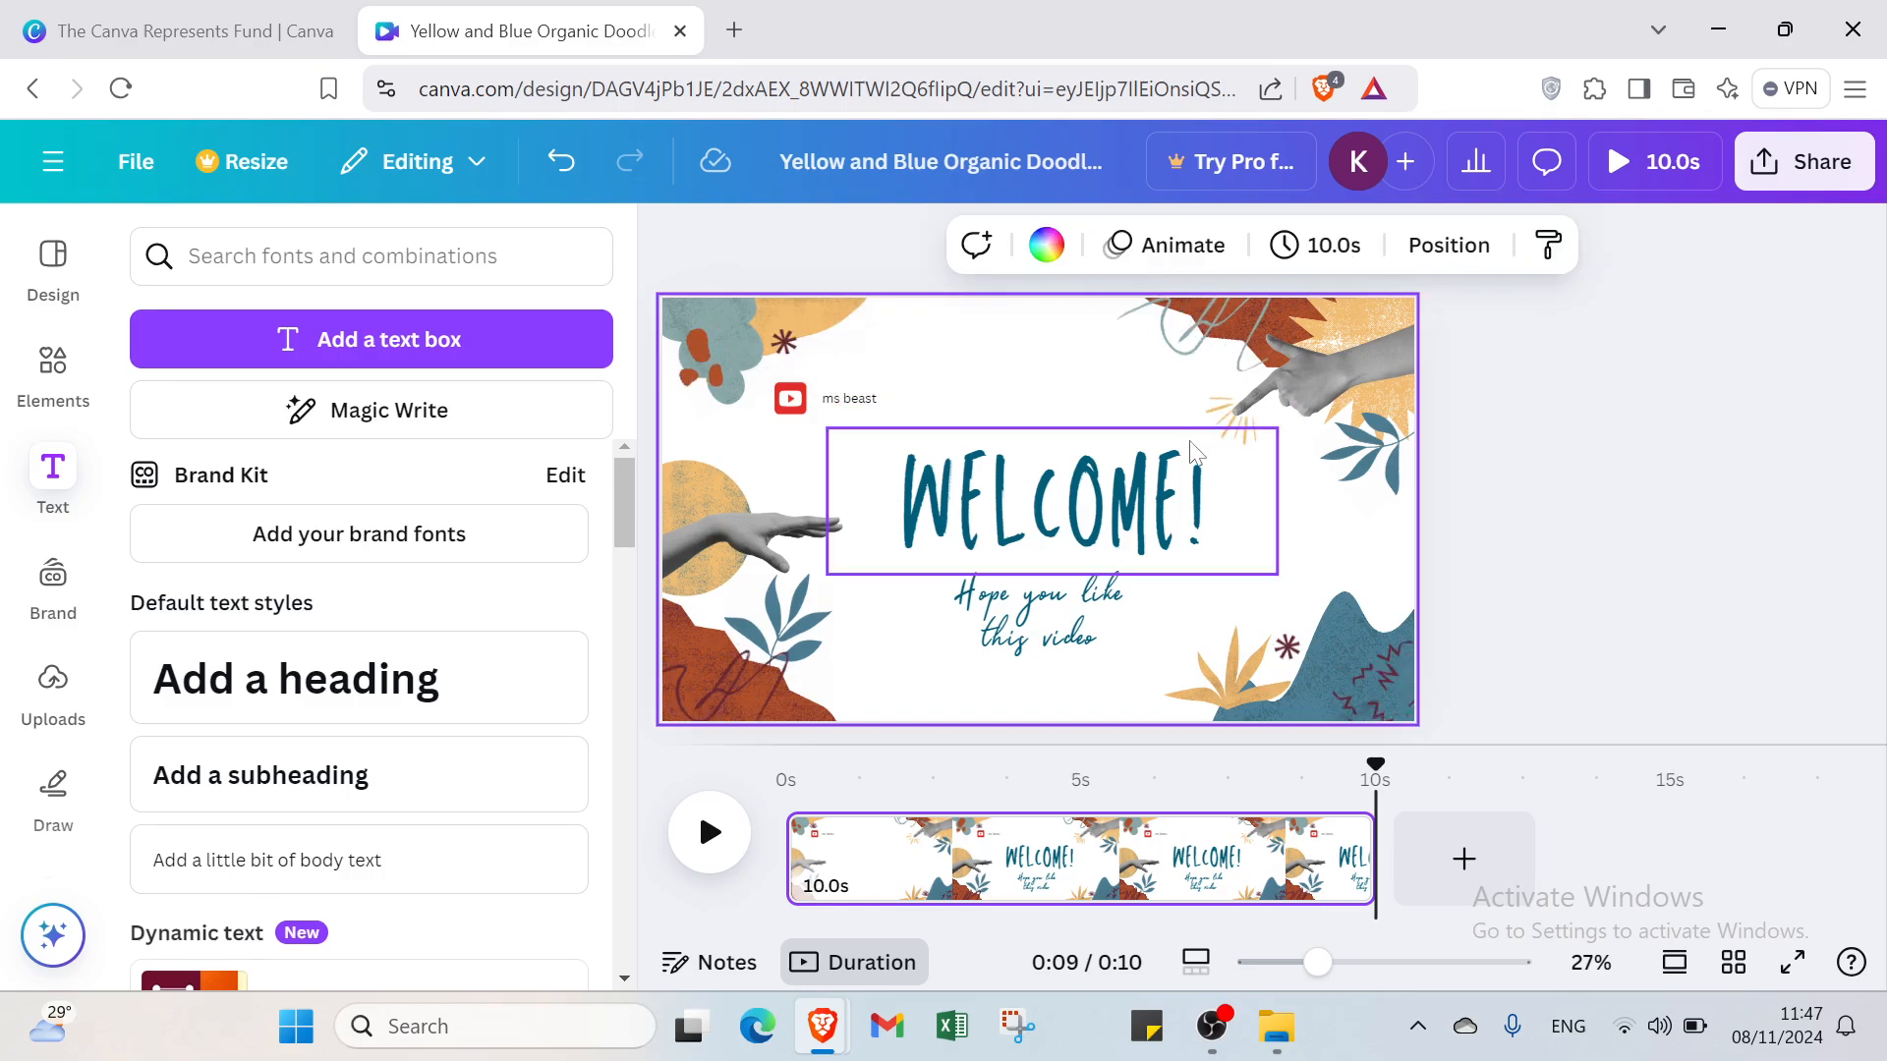
- Make the "ms beast" text beside the YouTube logo bold
left_click(849, 398)
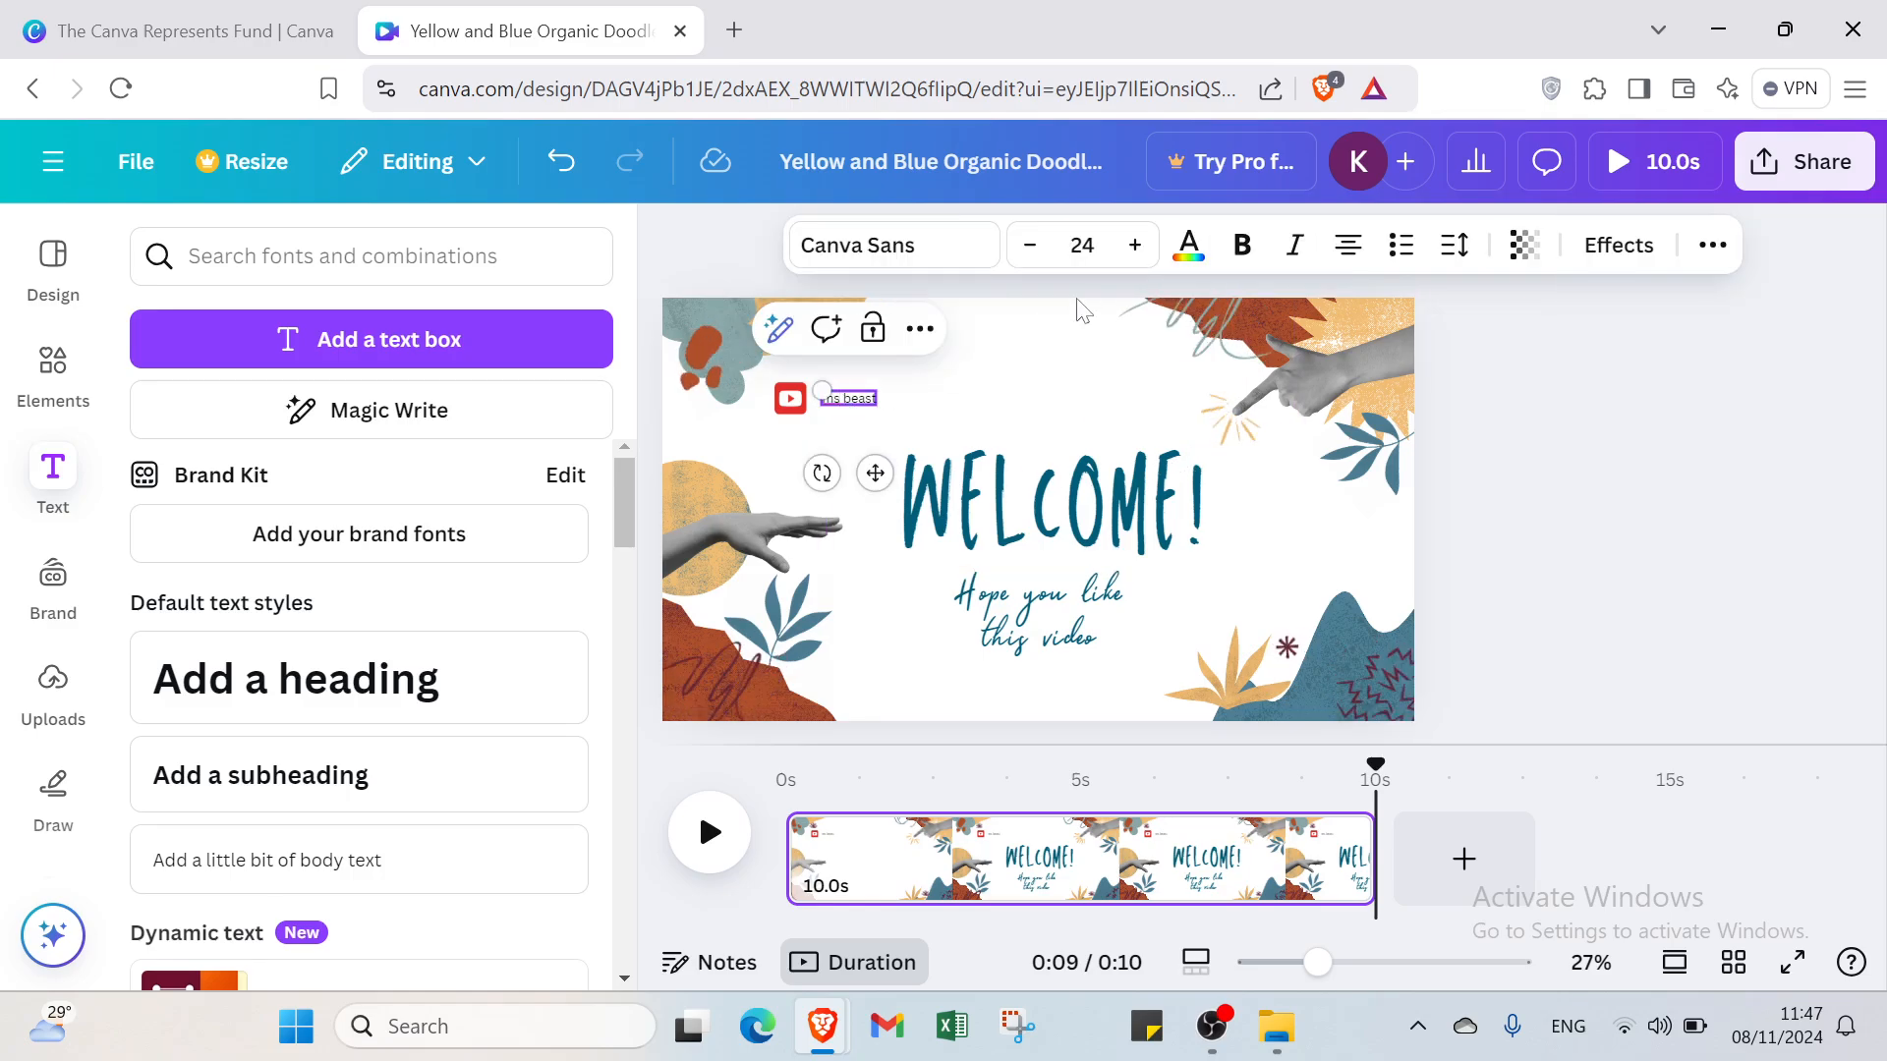
left_click(1241, 240)
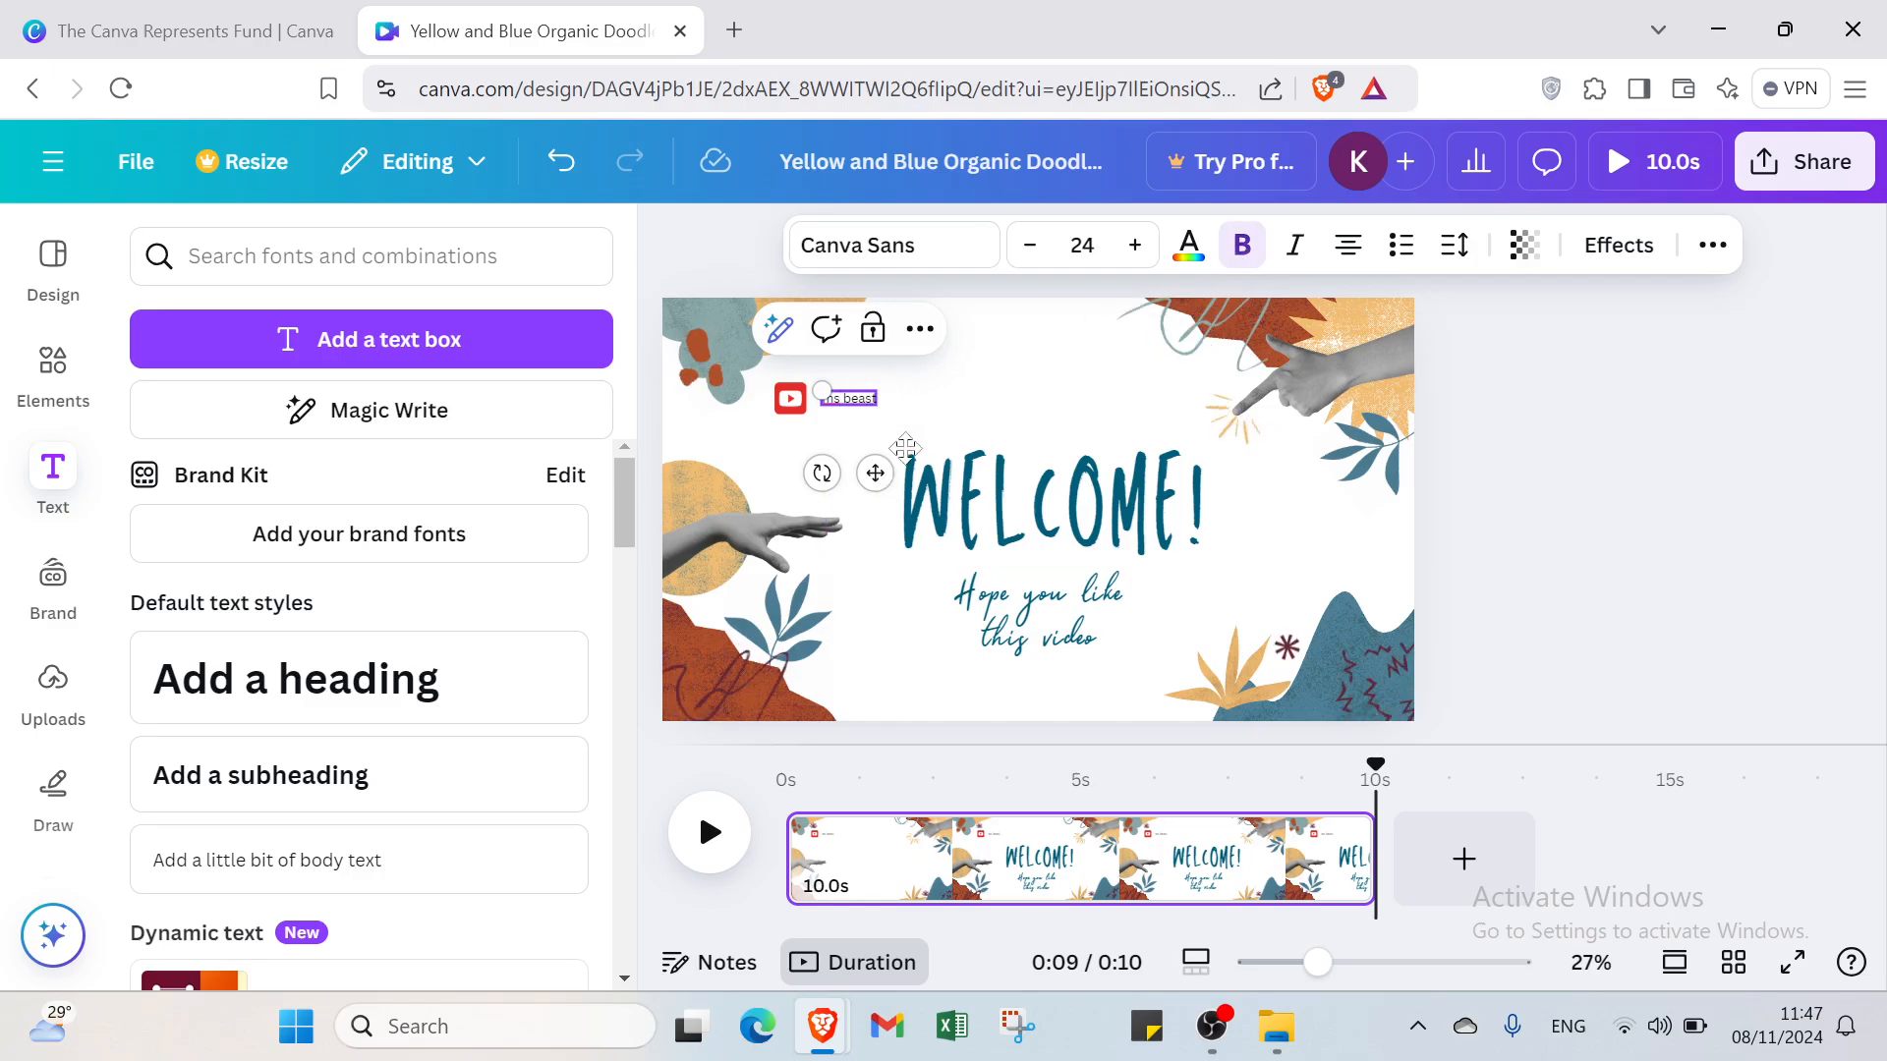
left_click(936, 417)
left_click(845, 401)
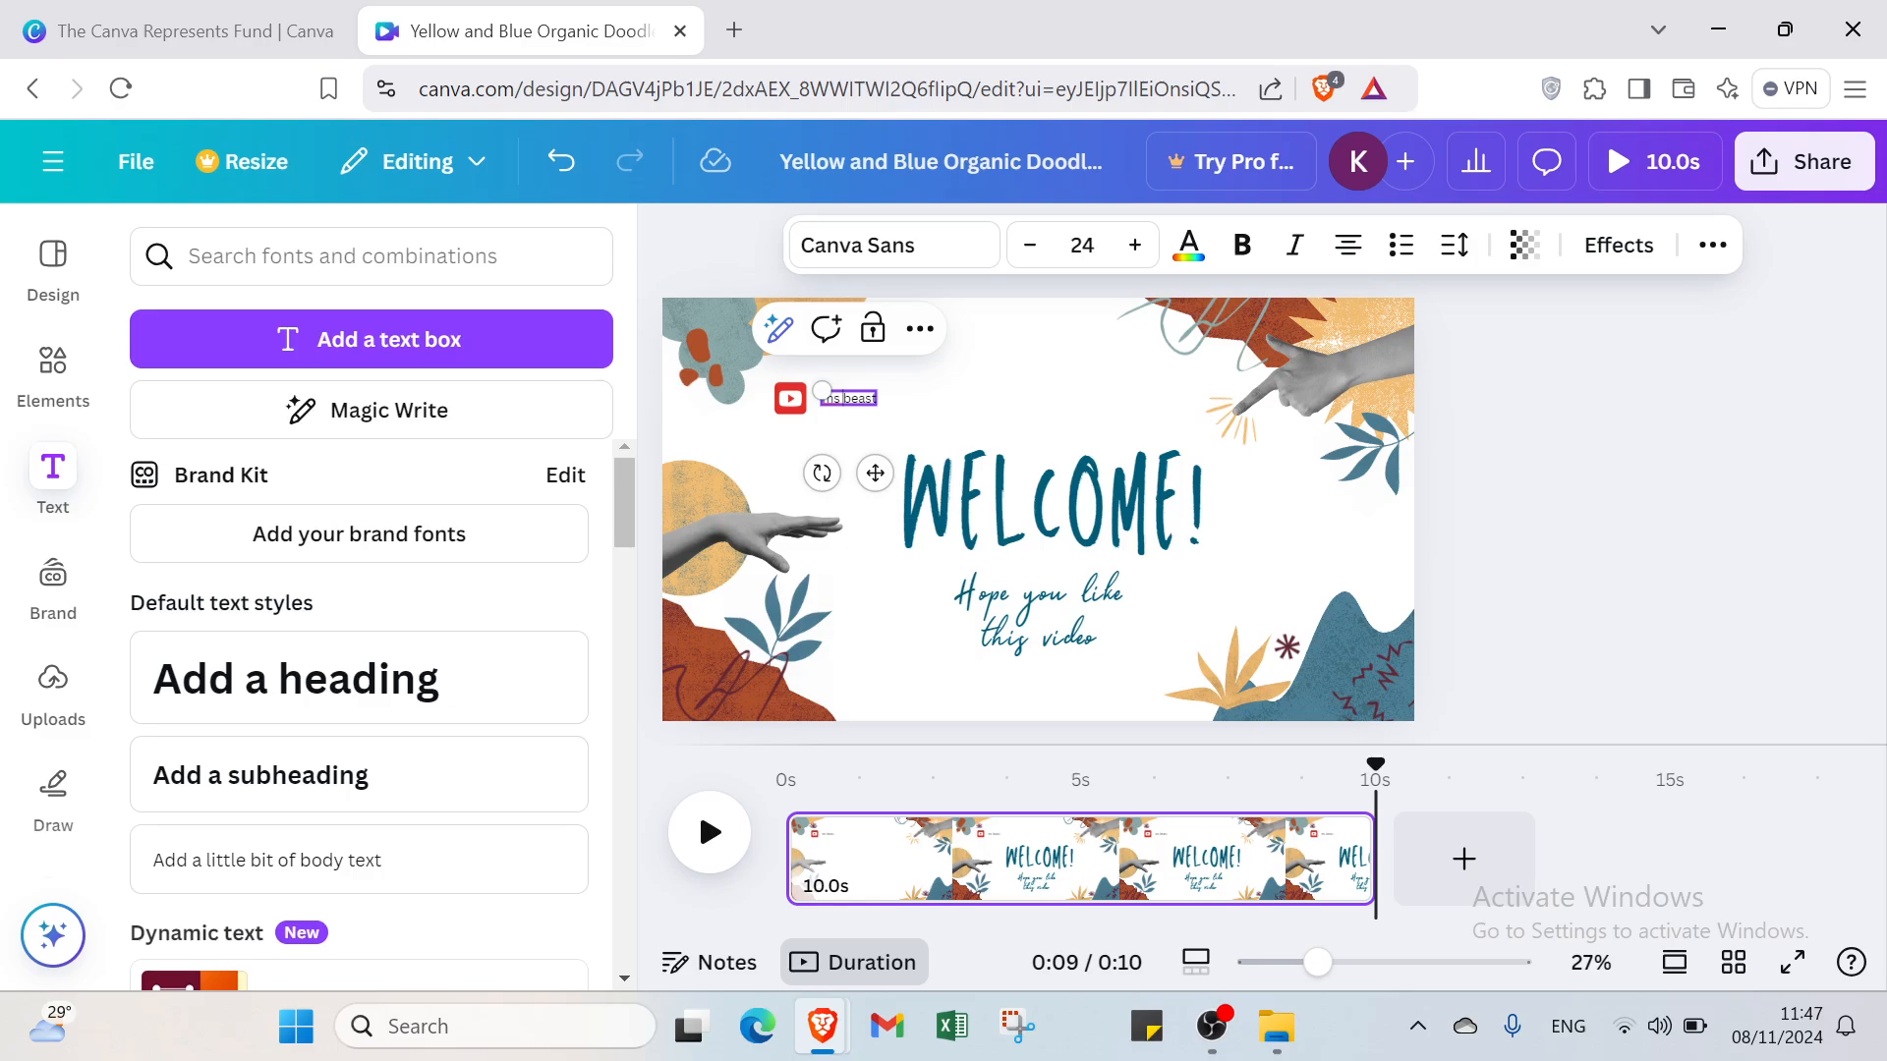
left_click_drag(876, 399, 820, 398)
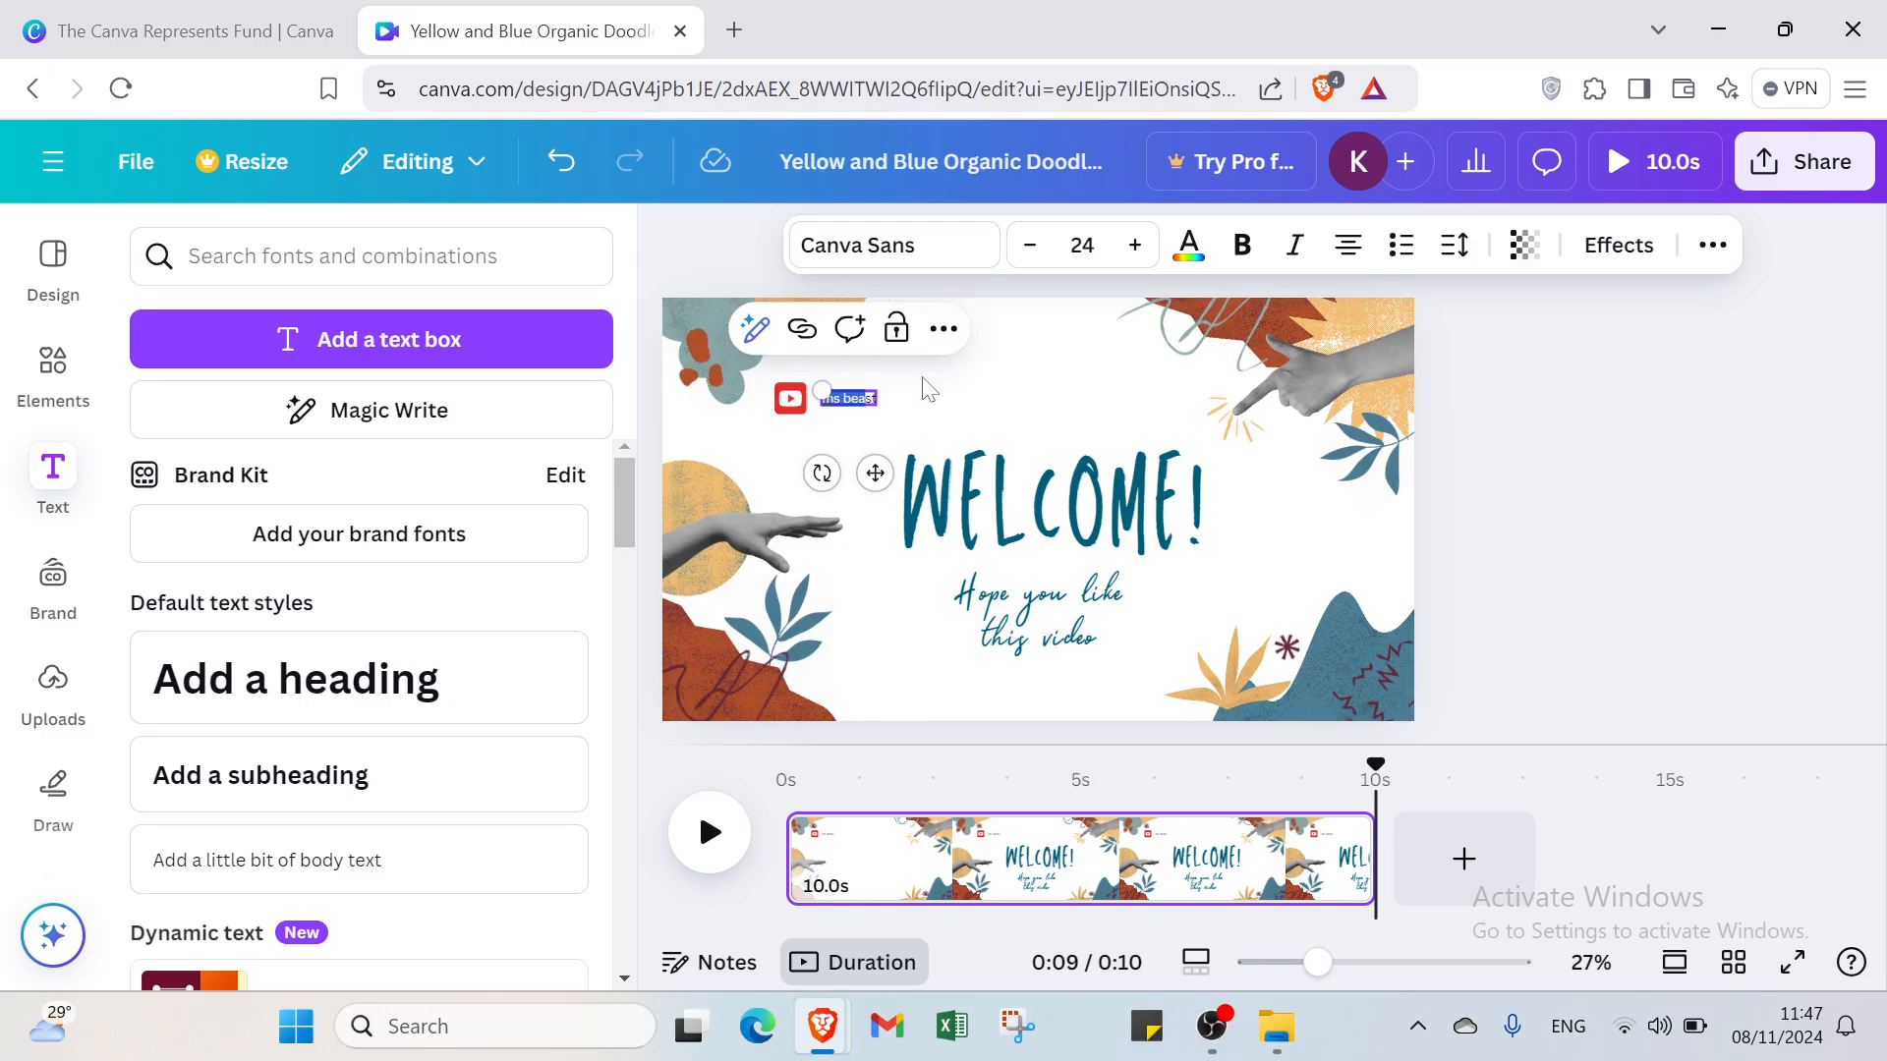
left_click(975, 374)
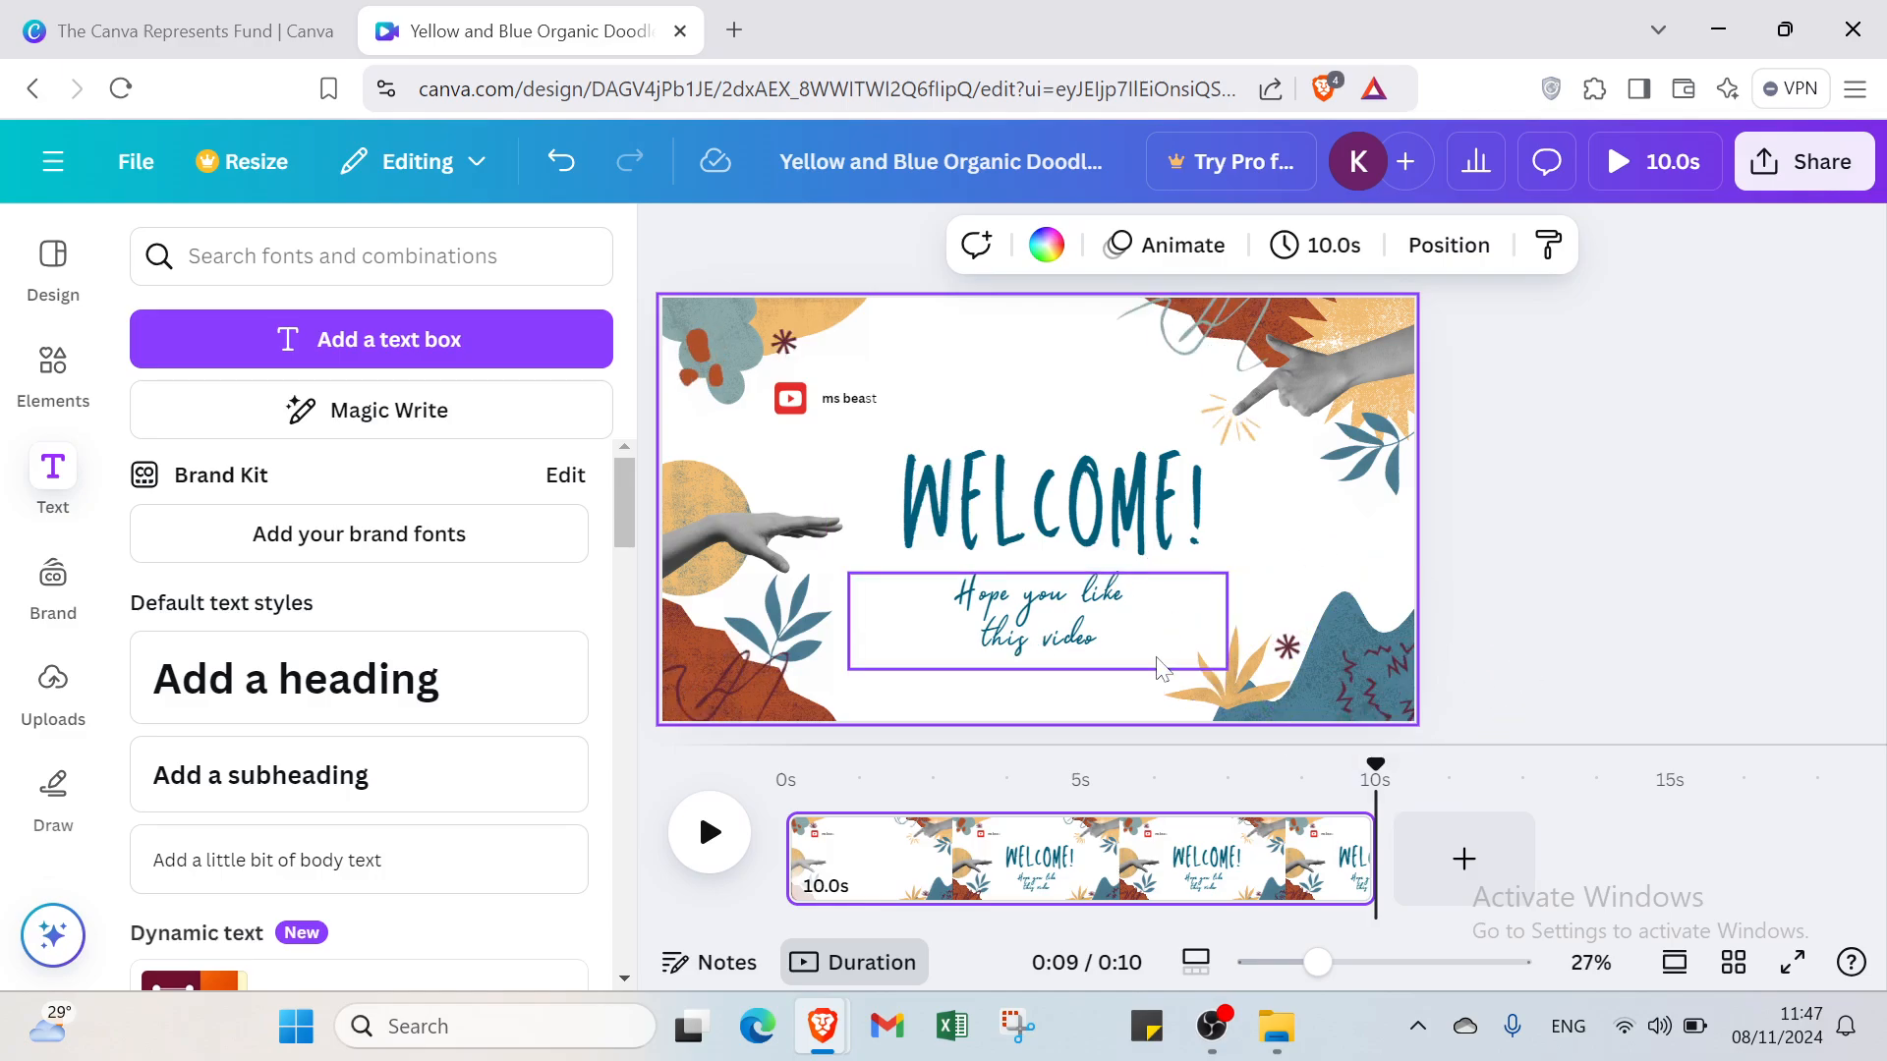
- Look over the uploads and the drawing tools, including the available marker colours
left_click(53, 582)
left_click(57, 692)
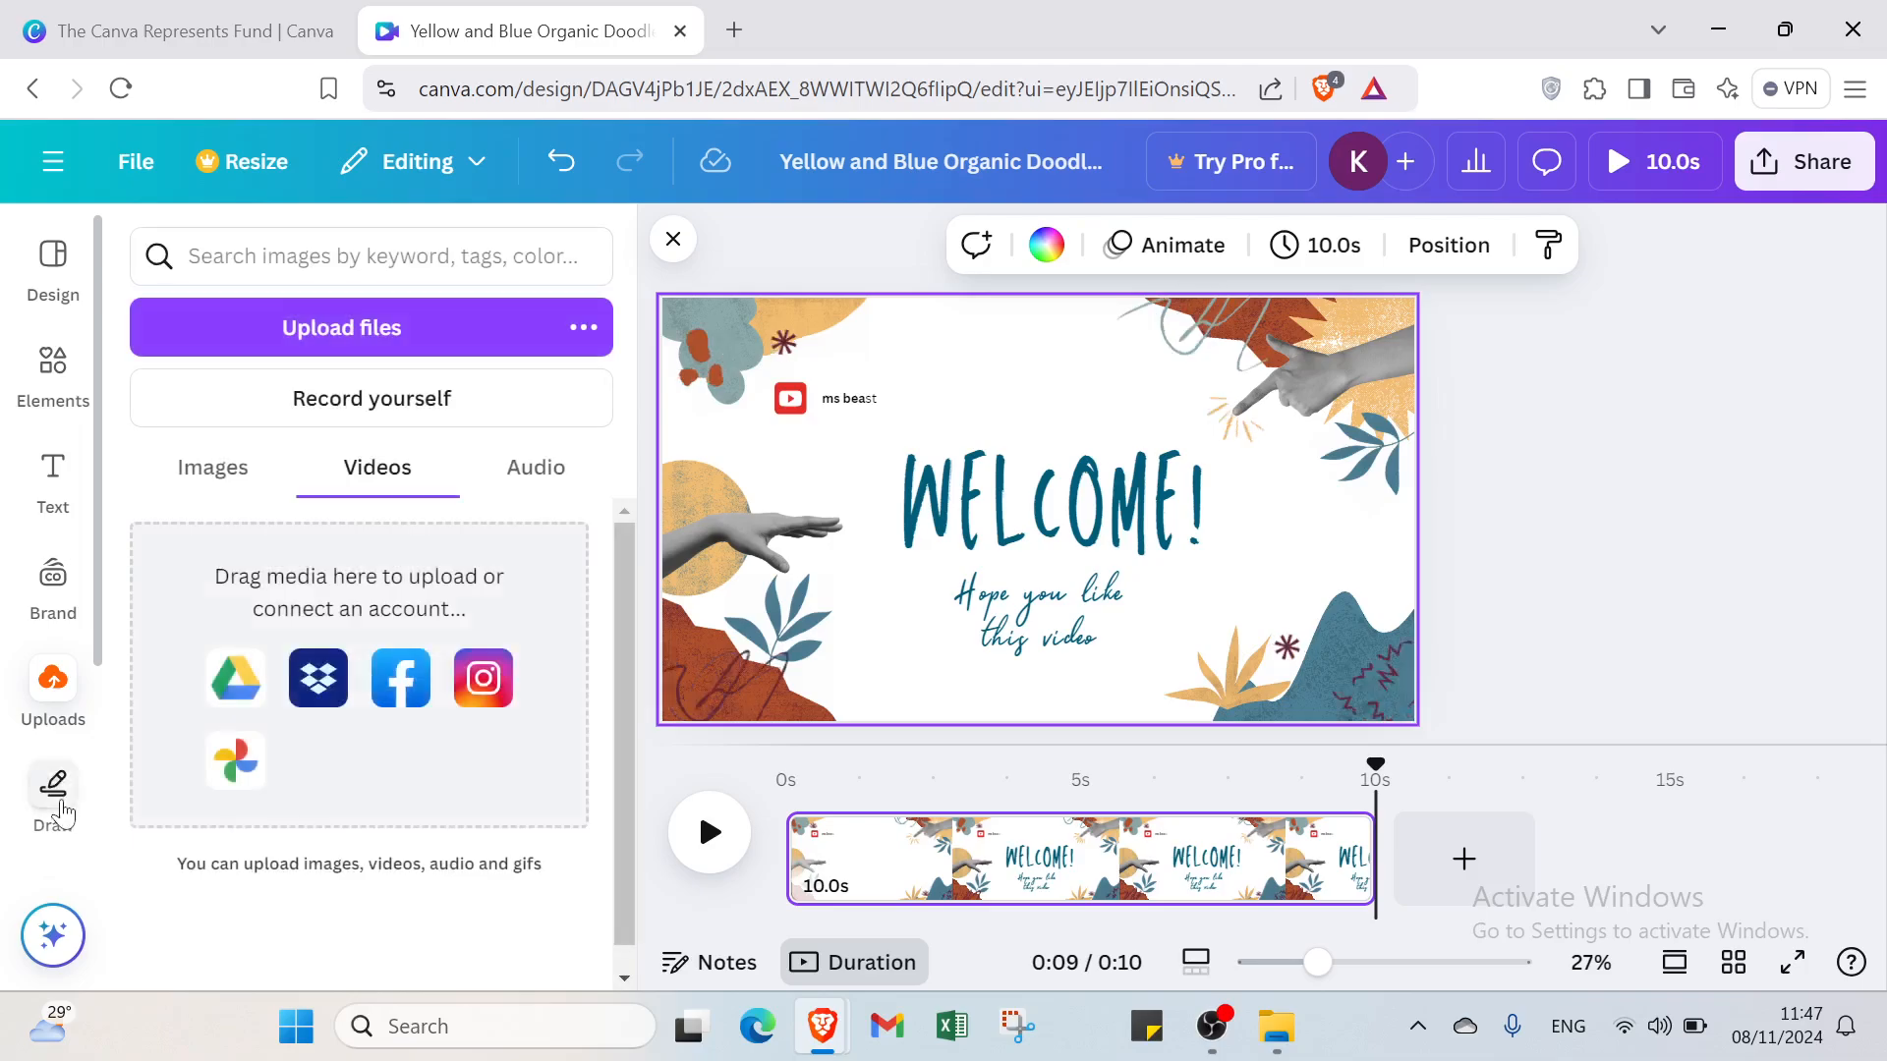
left_click(57, 786)
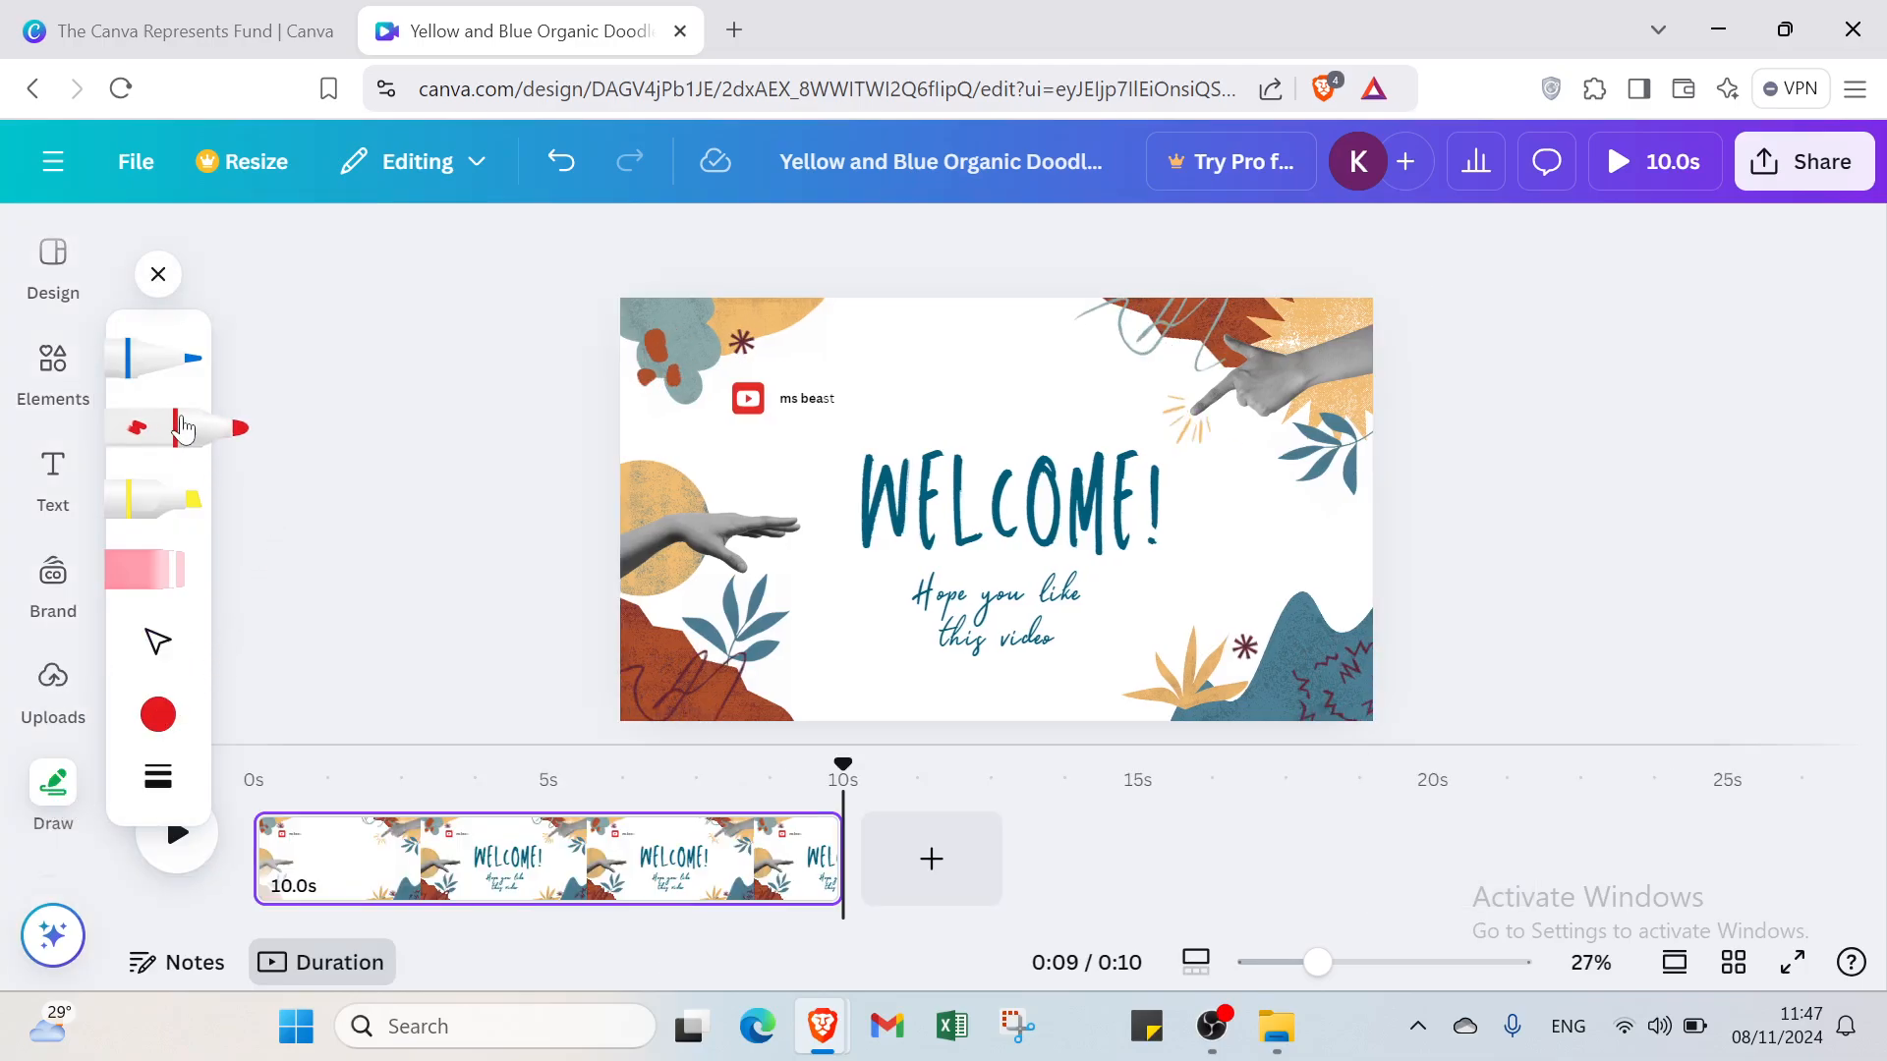
left_click(165, 722)
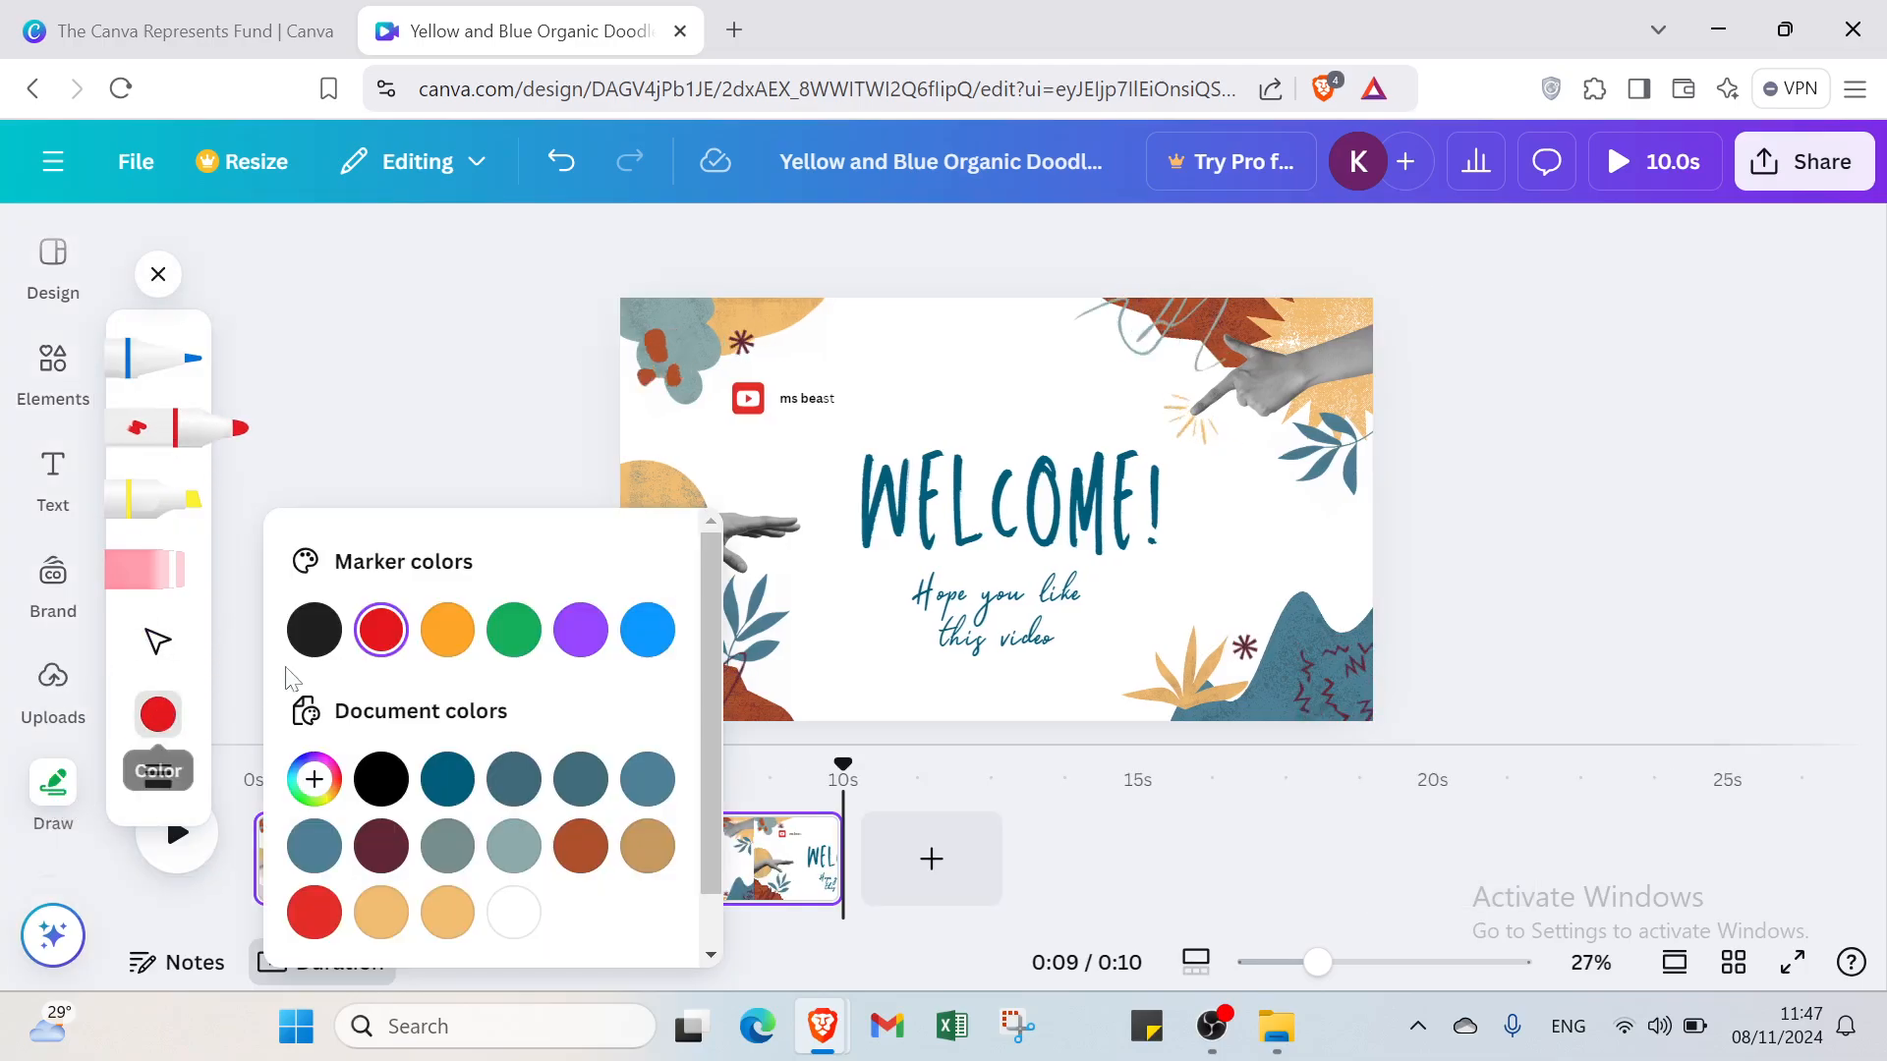
left_click(216, 635)
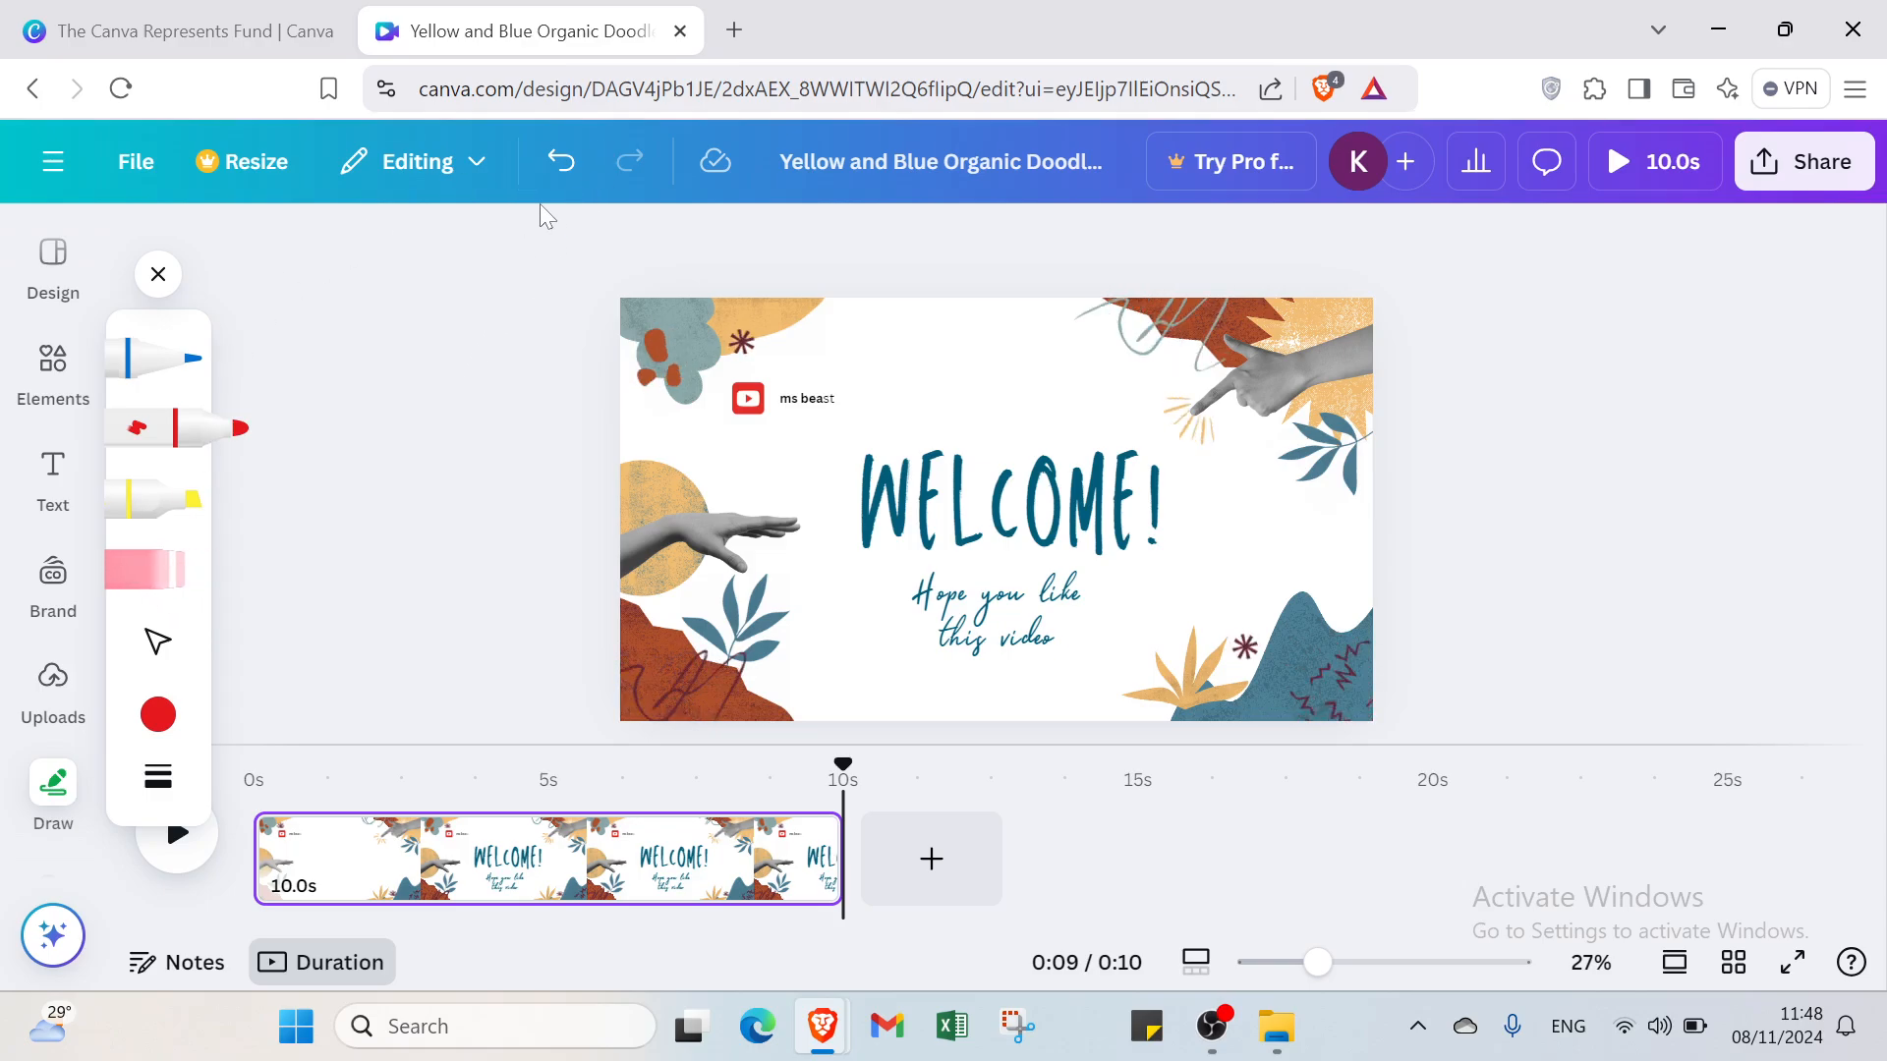
- Undo all edits made to the design, including the "ms beast" text, the YouTube logo and the moved heading
left_click(571, 170)
left_click(571, 170)
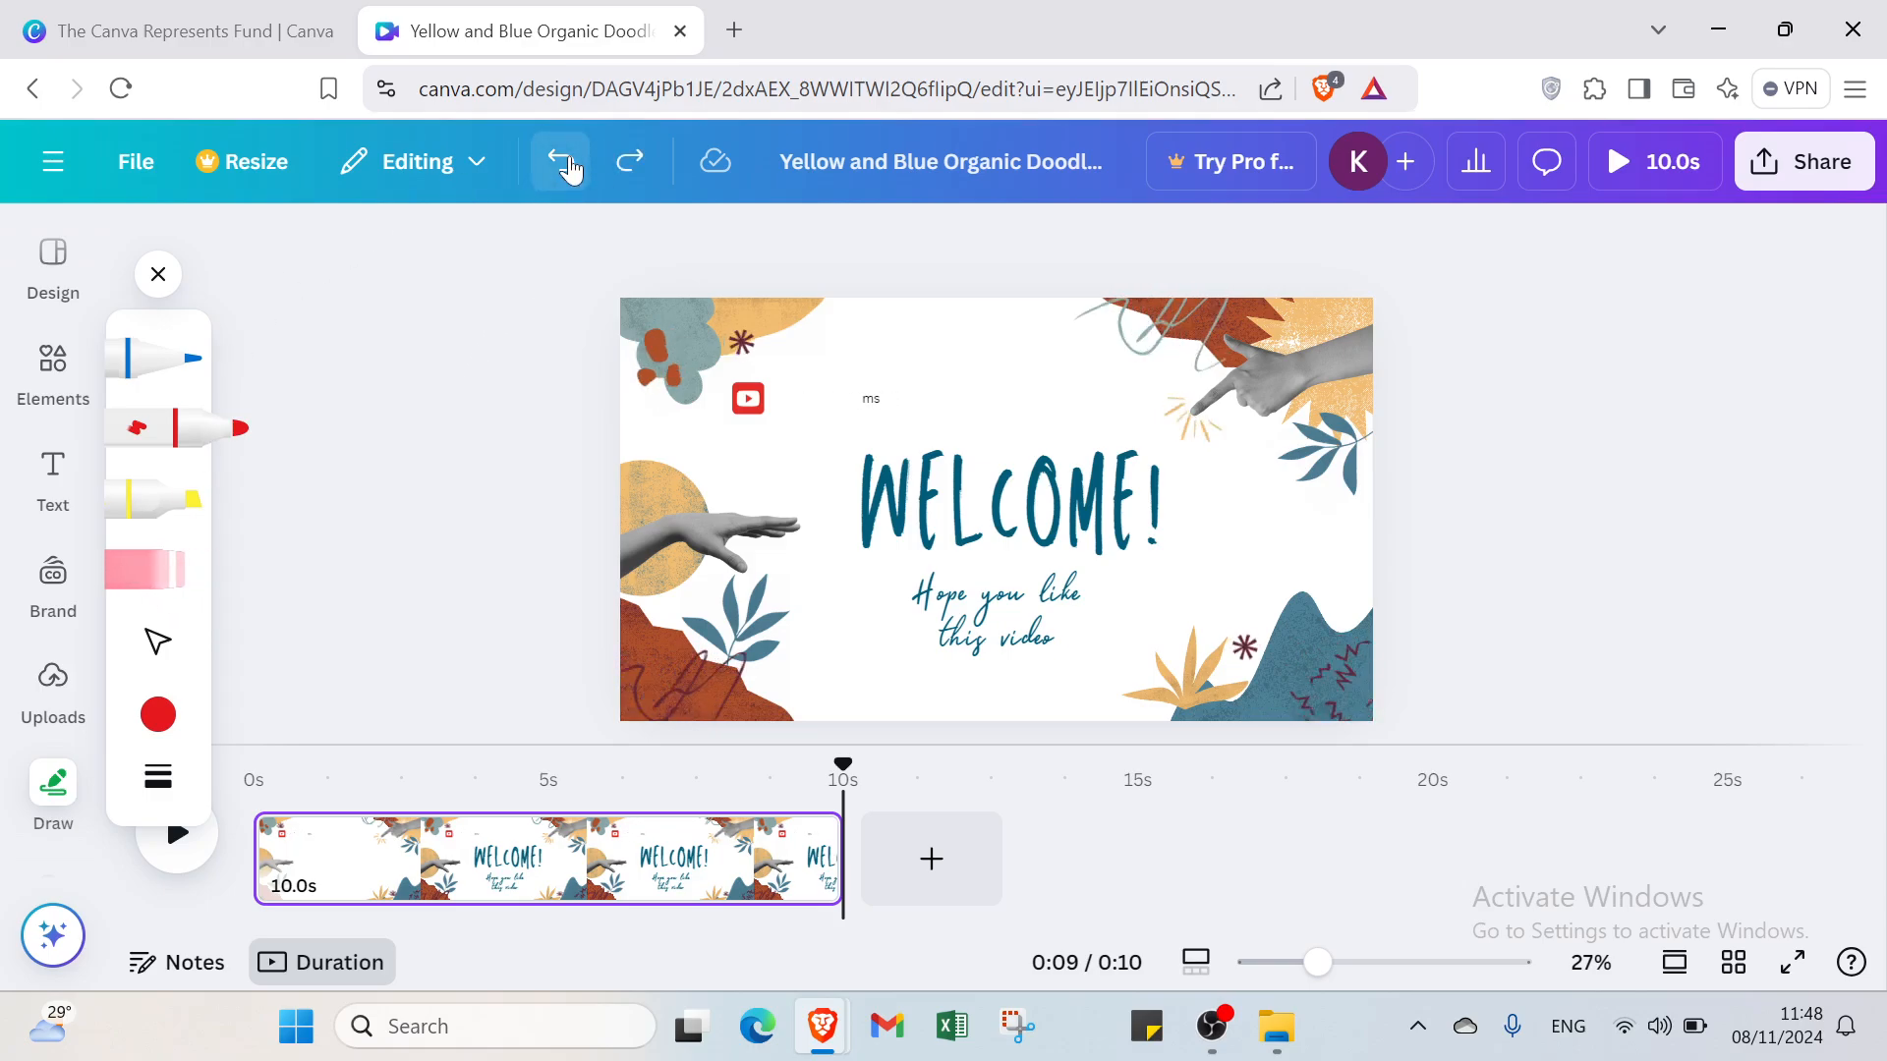
left_click(571, 170)
left_click(571, 170)
left_click(570, 170)
left_click(571, 170)
left_click(571, 170)
left_click(570, 167)
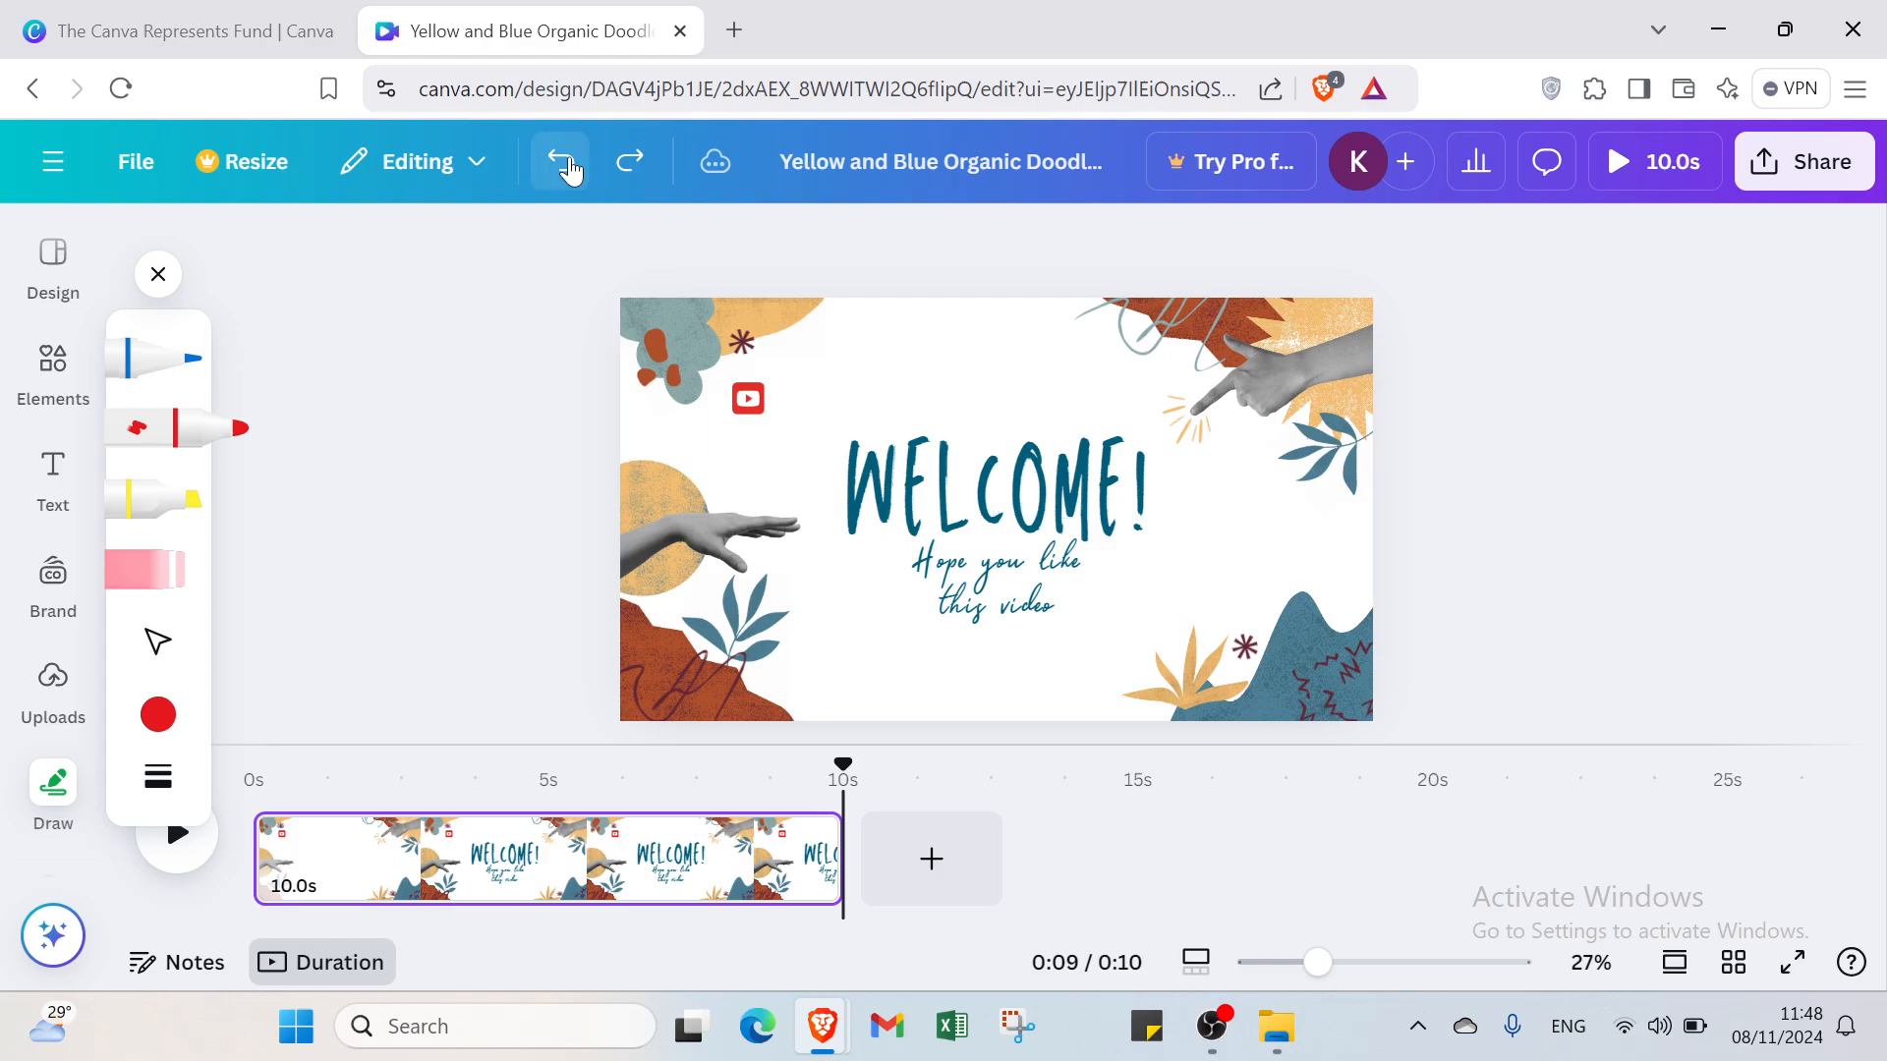
left_click(570, 165)
left_click(569, 162)
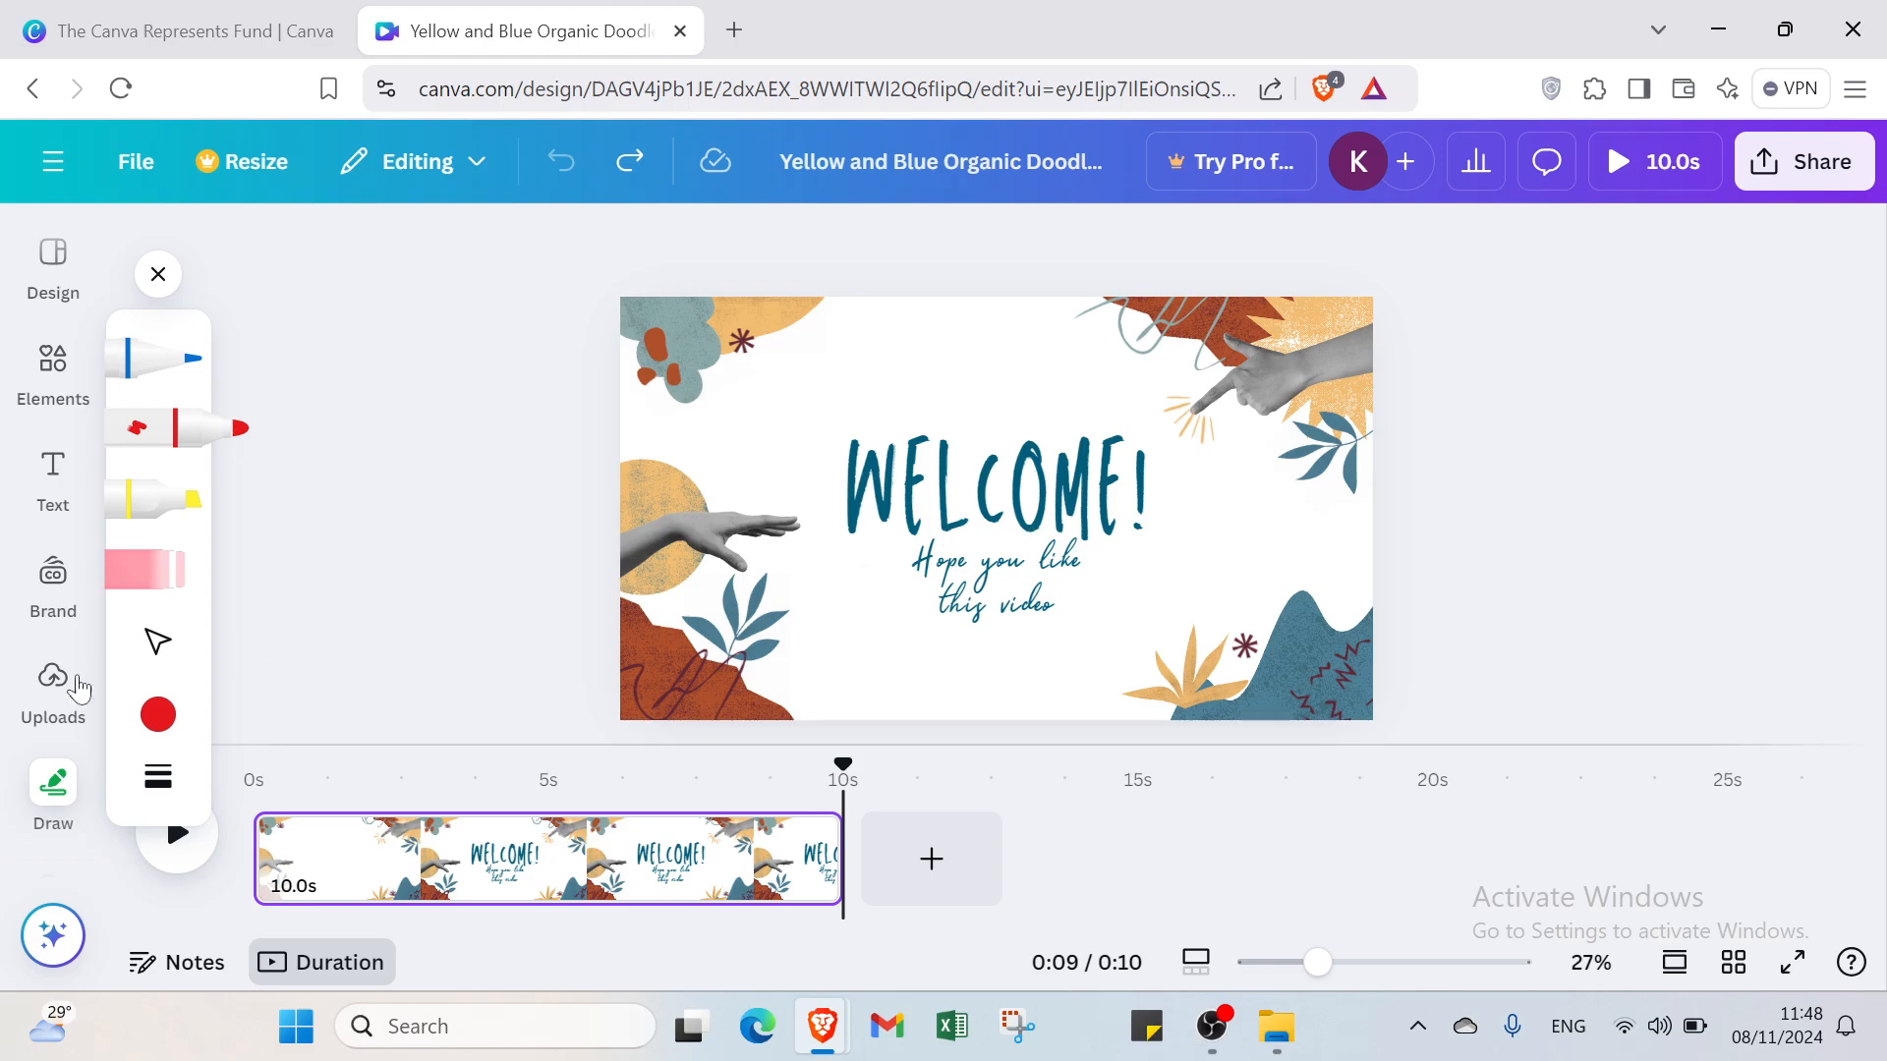
- Close the drawing tools, preview the whole video and return to the editor
scroll(59, 678, "down", 3)
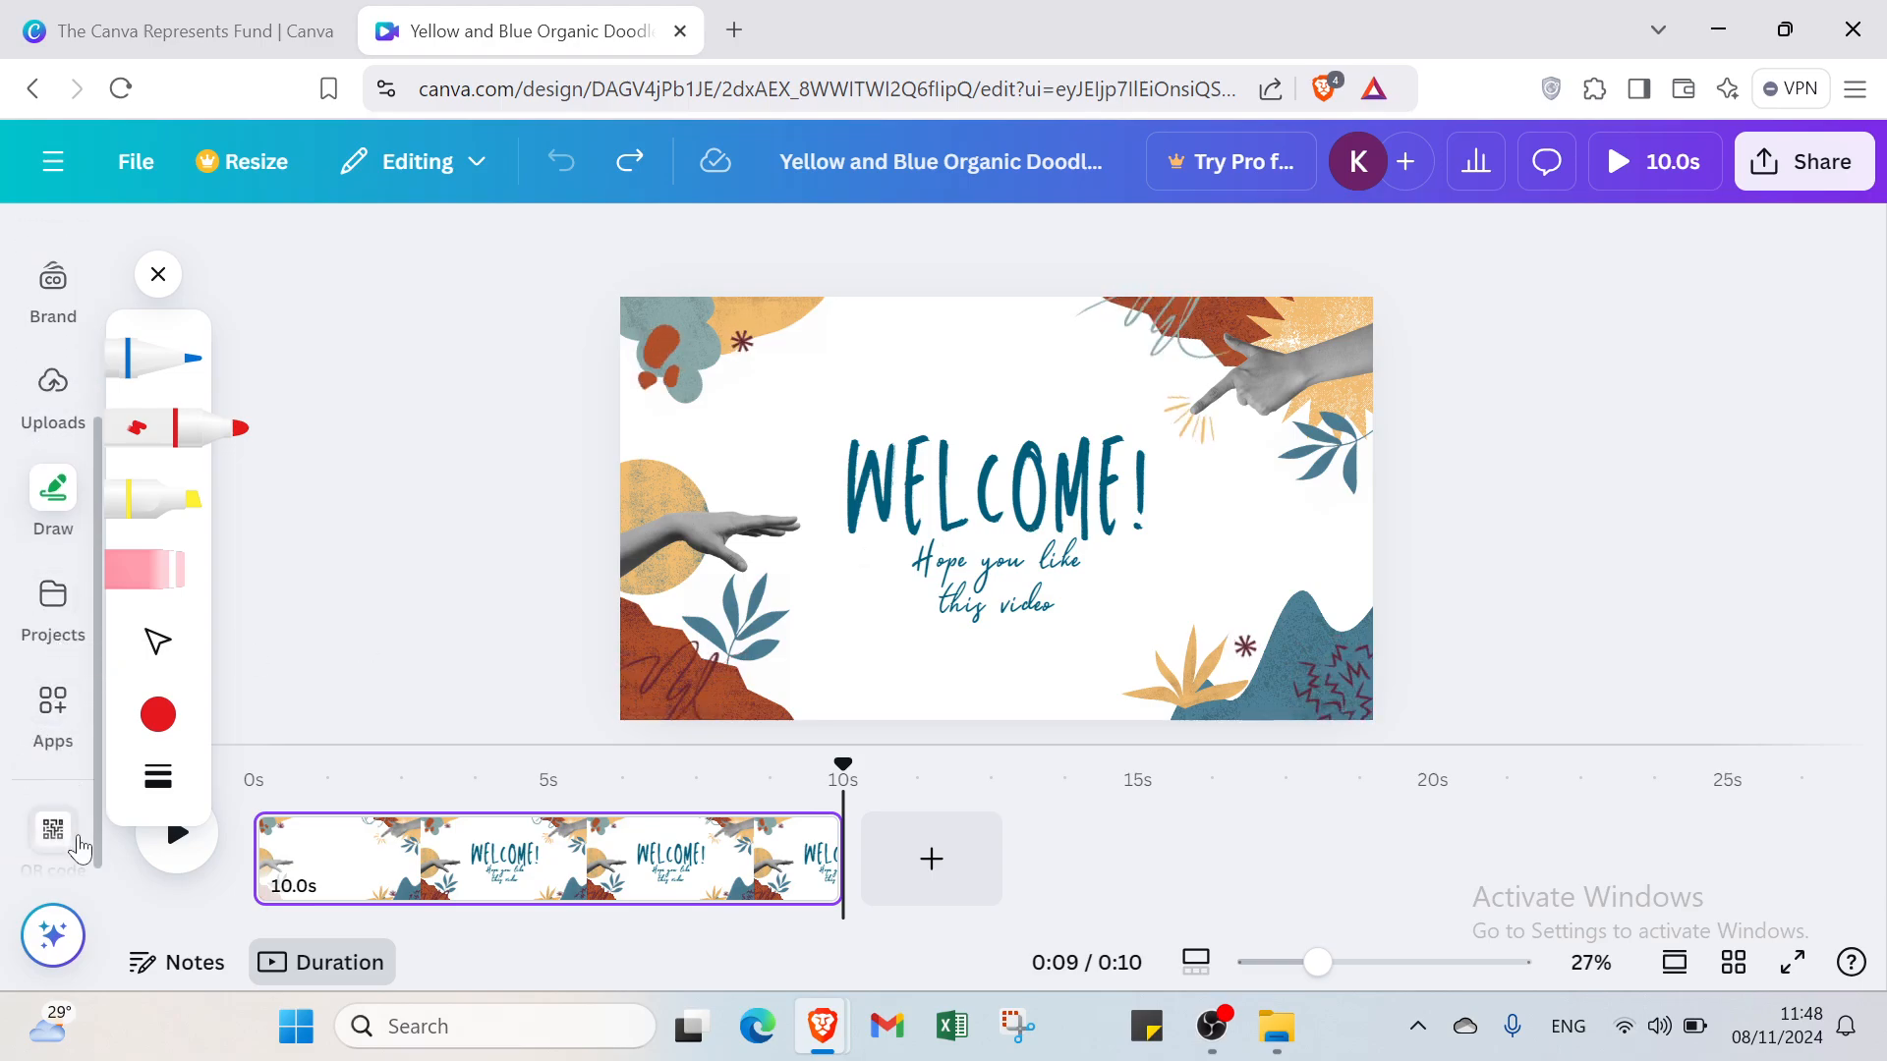
scroll(68, 814, "down", 1)
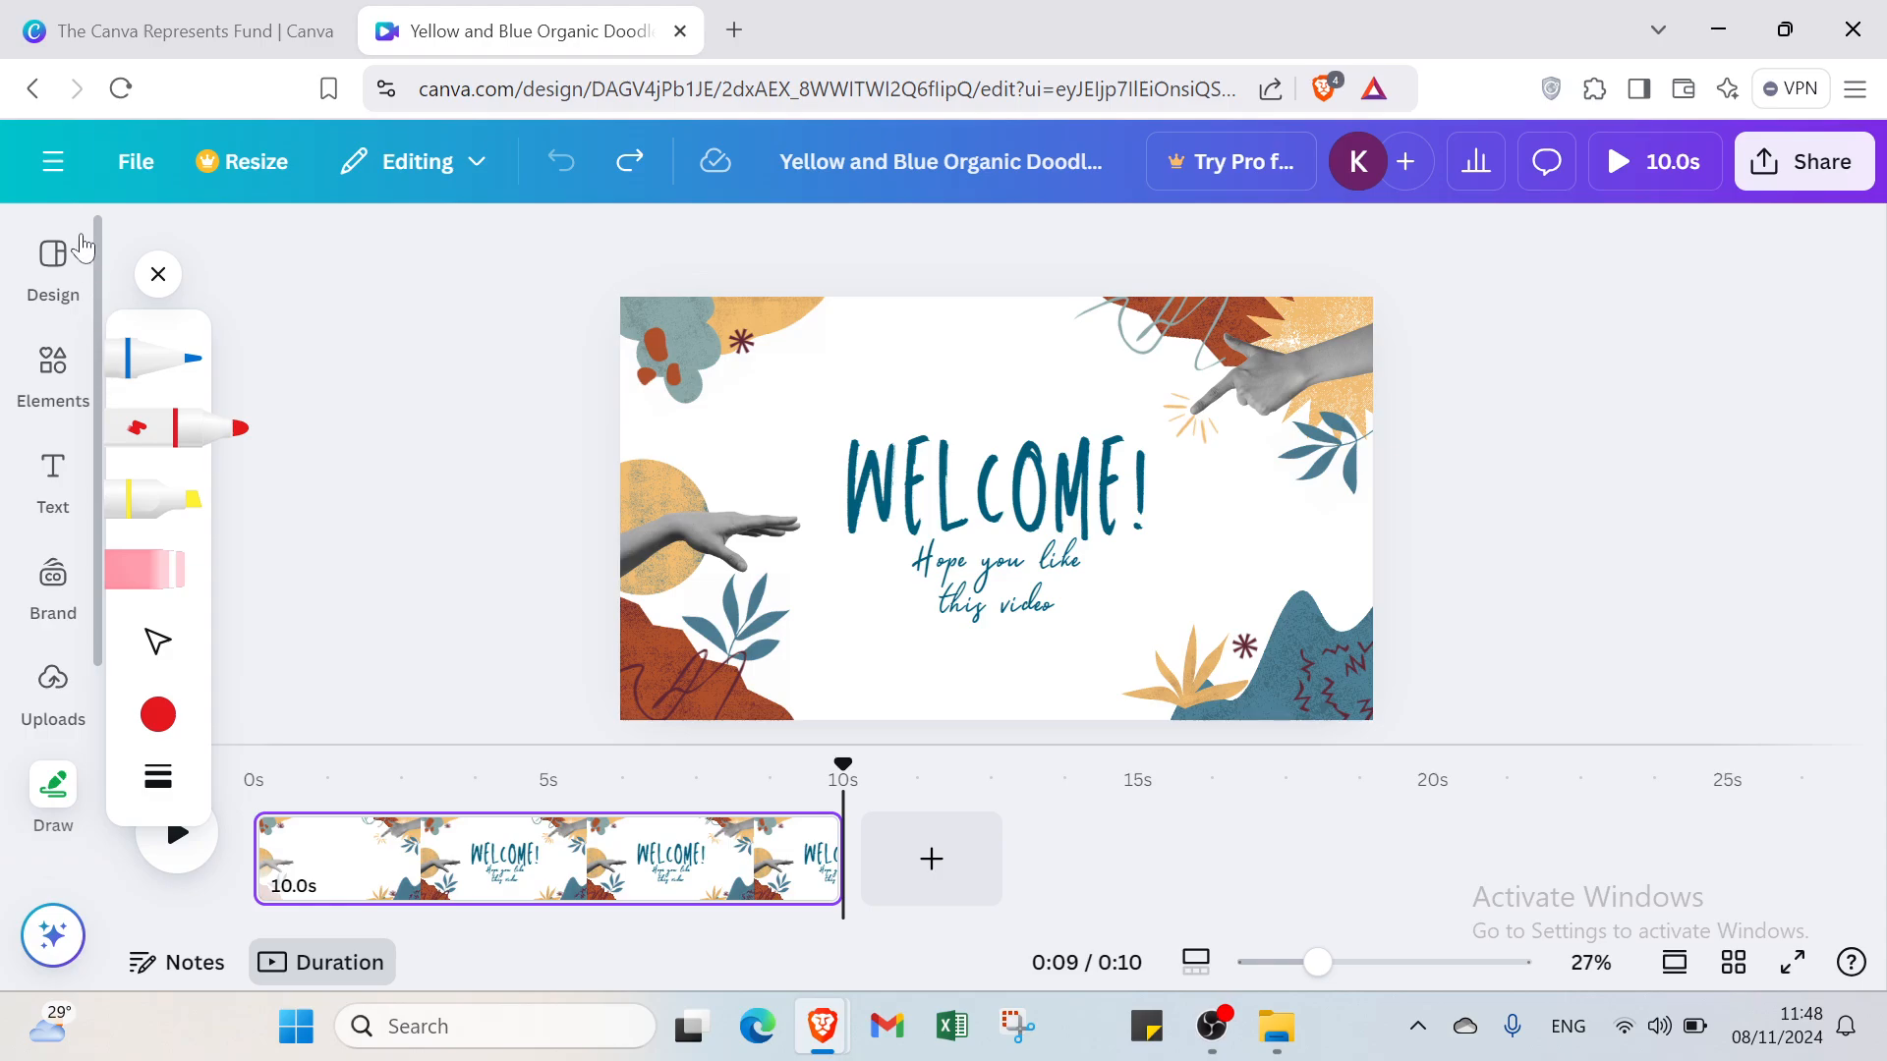
left_click(158, 274)
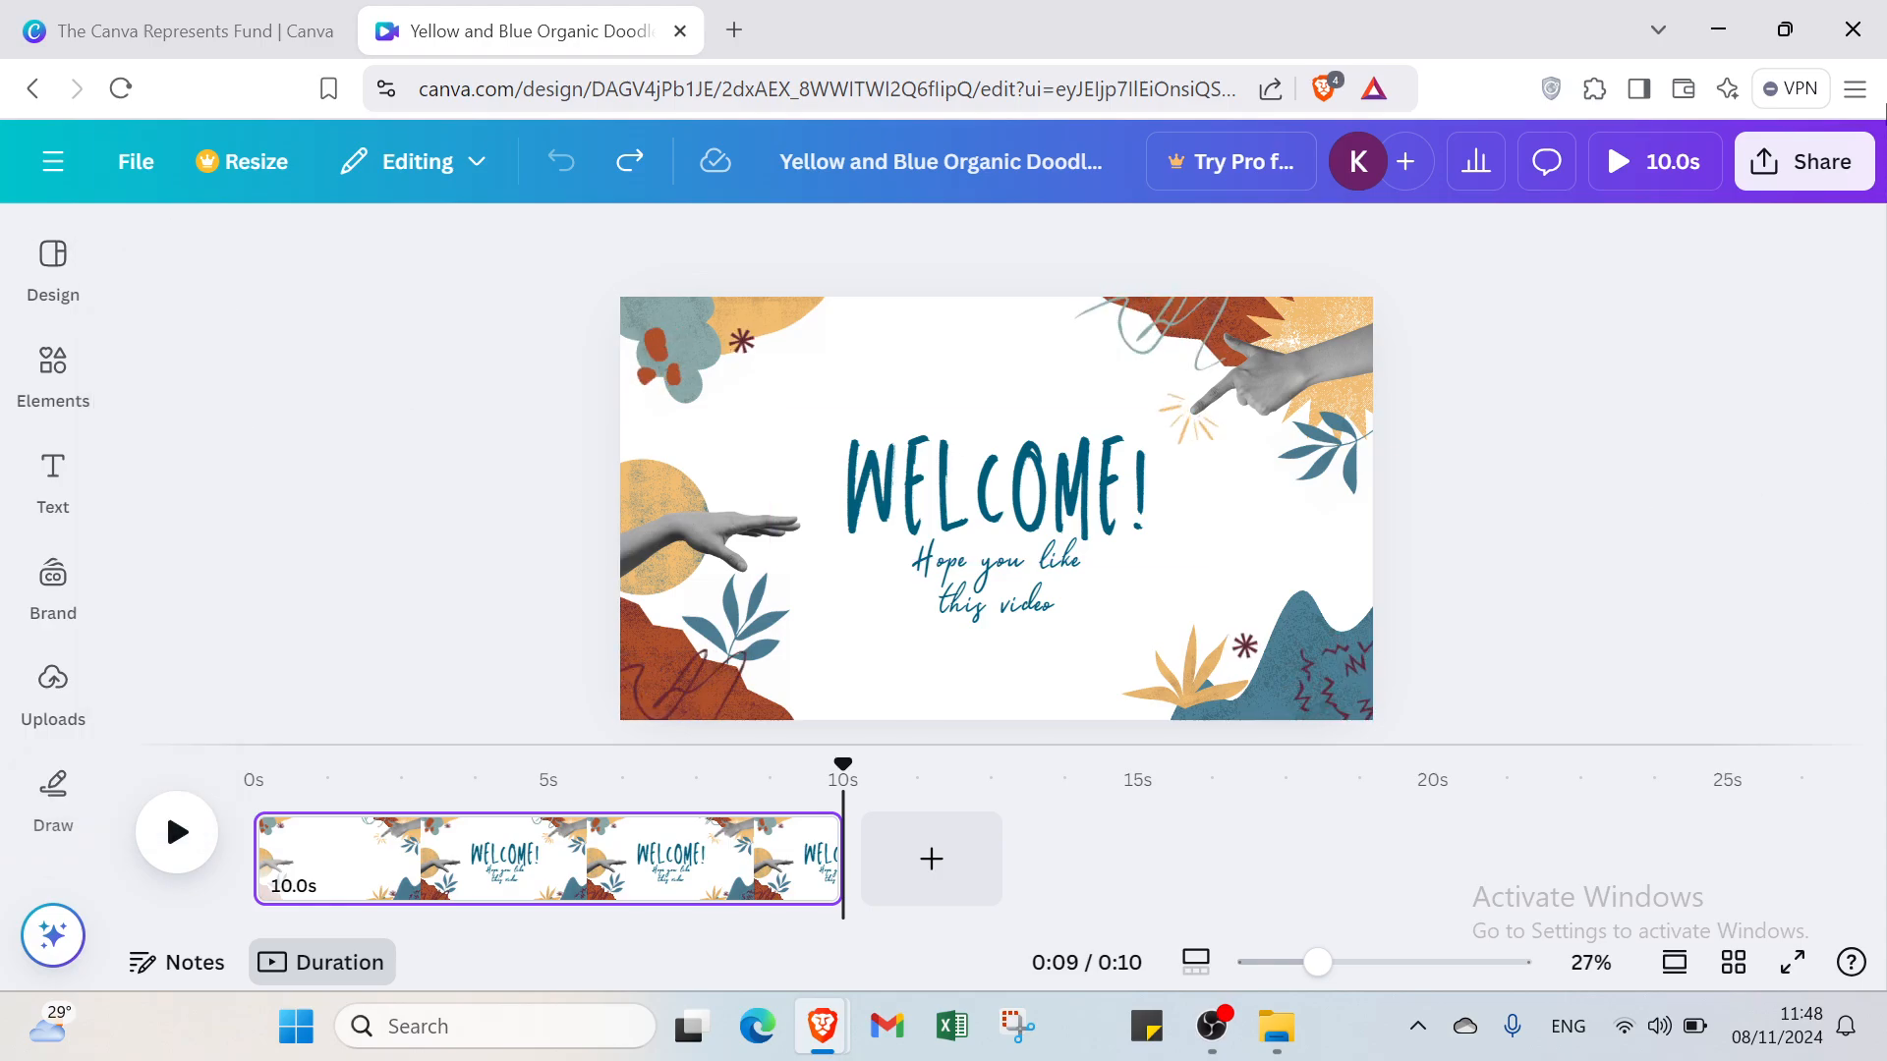
left_click(1650, 188)
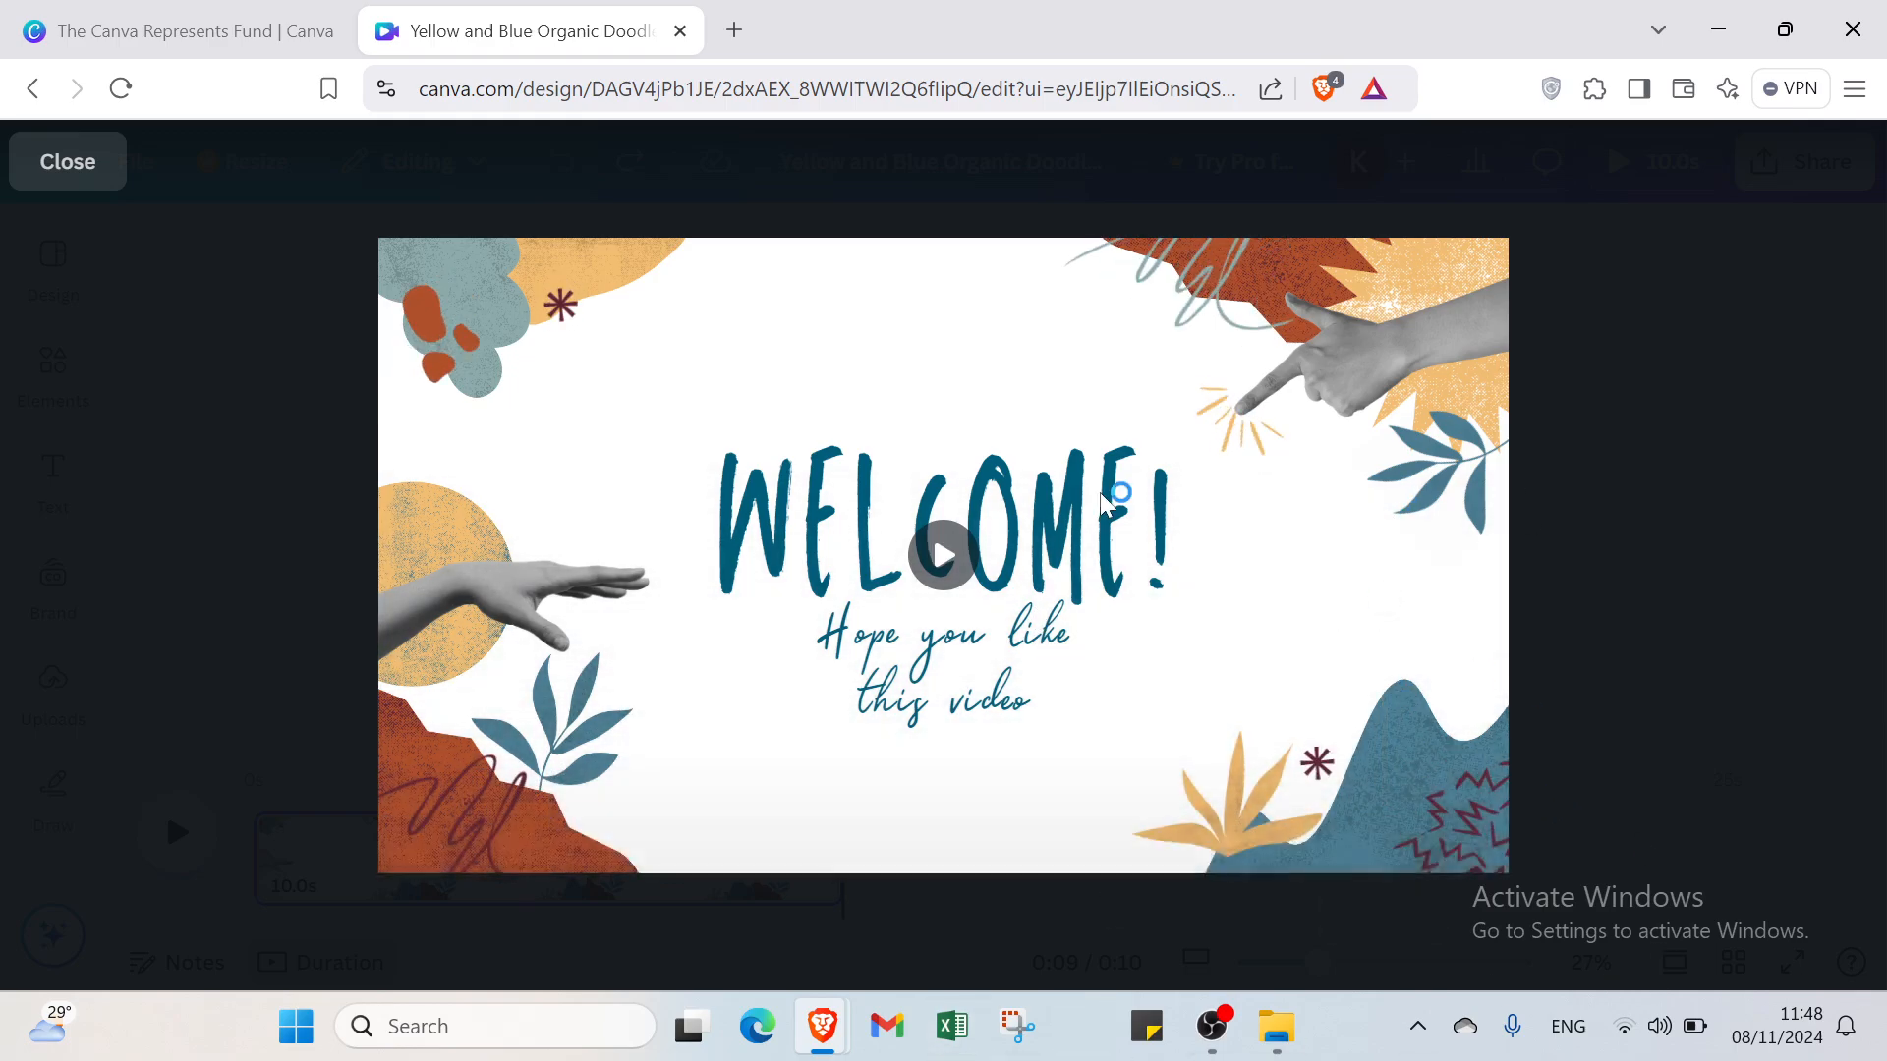
left_click(53, 169)
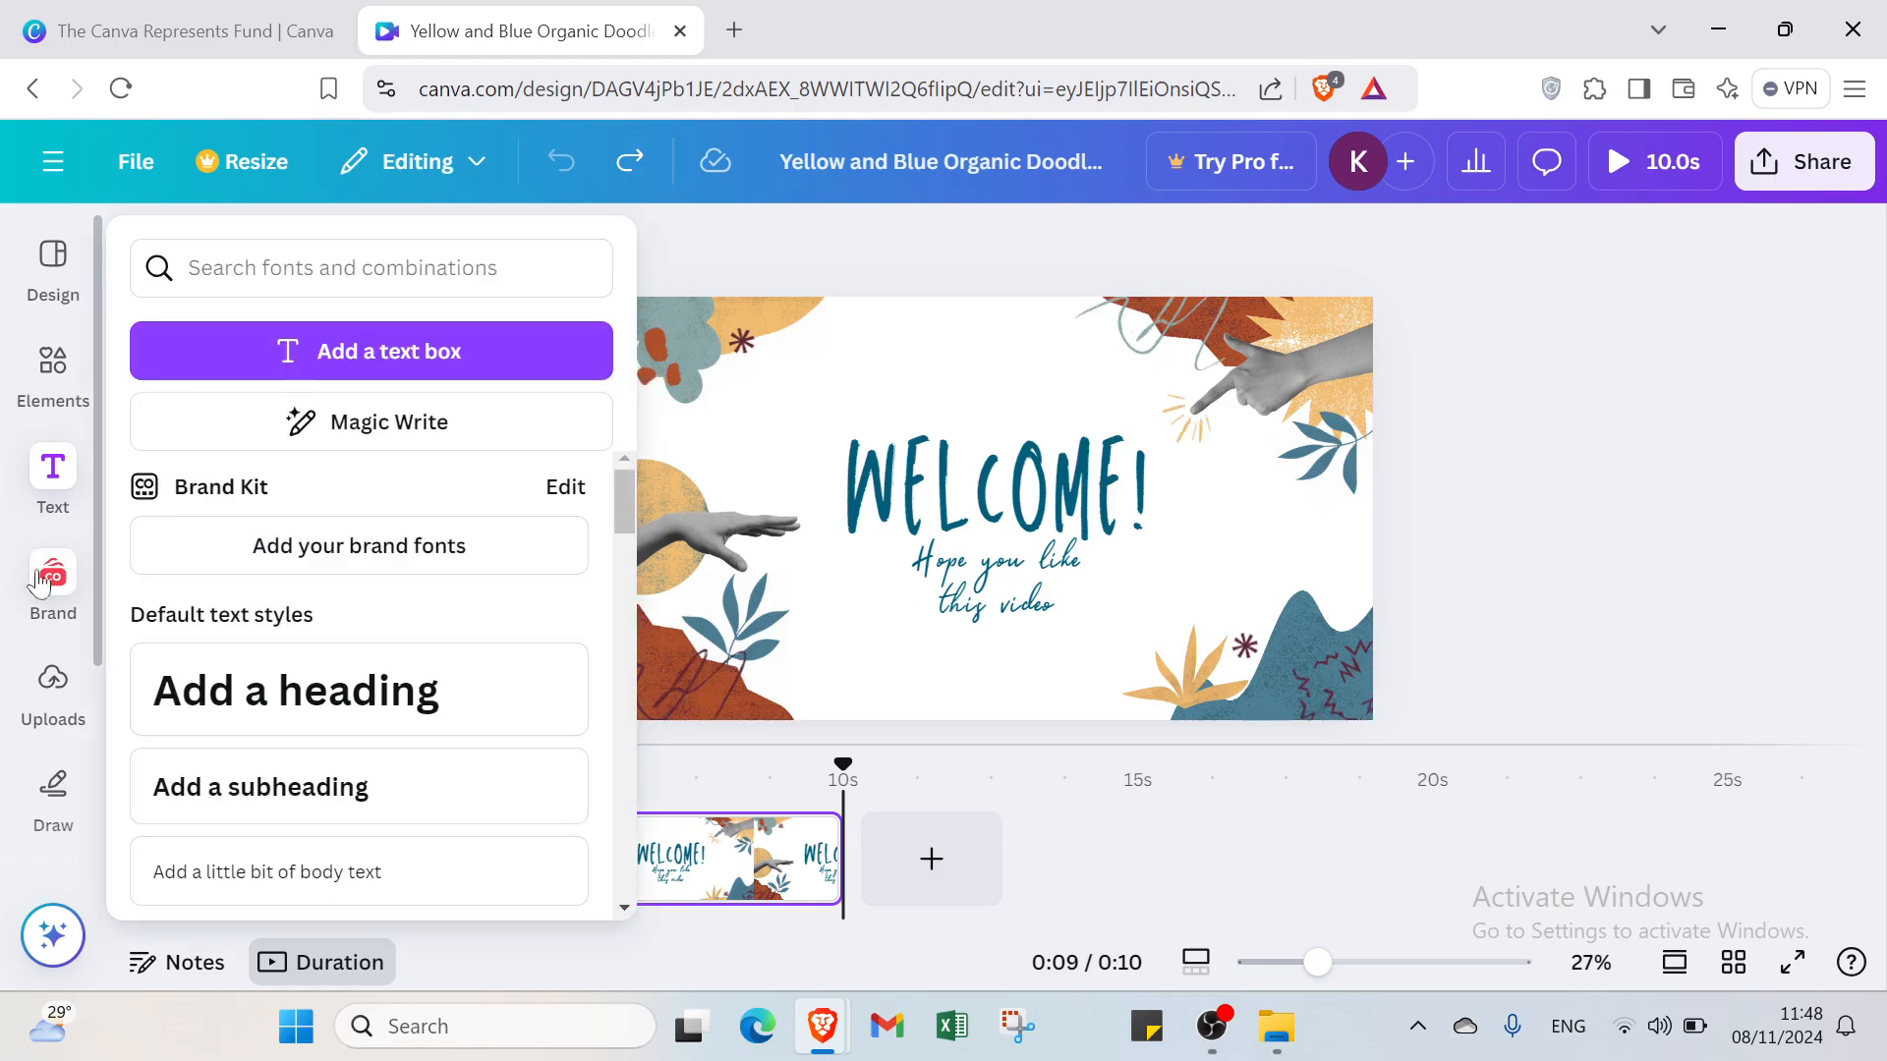
- Record a short camera clip of yourself over the design and exit the recording studio without saving
left_click(53, 688)
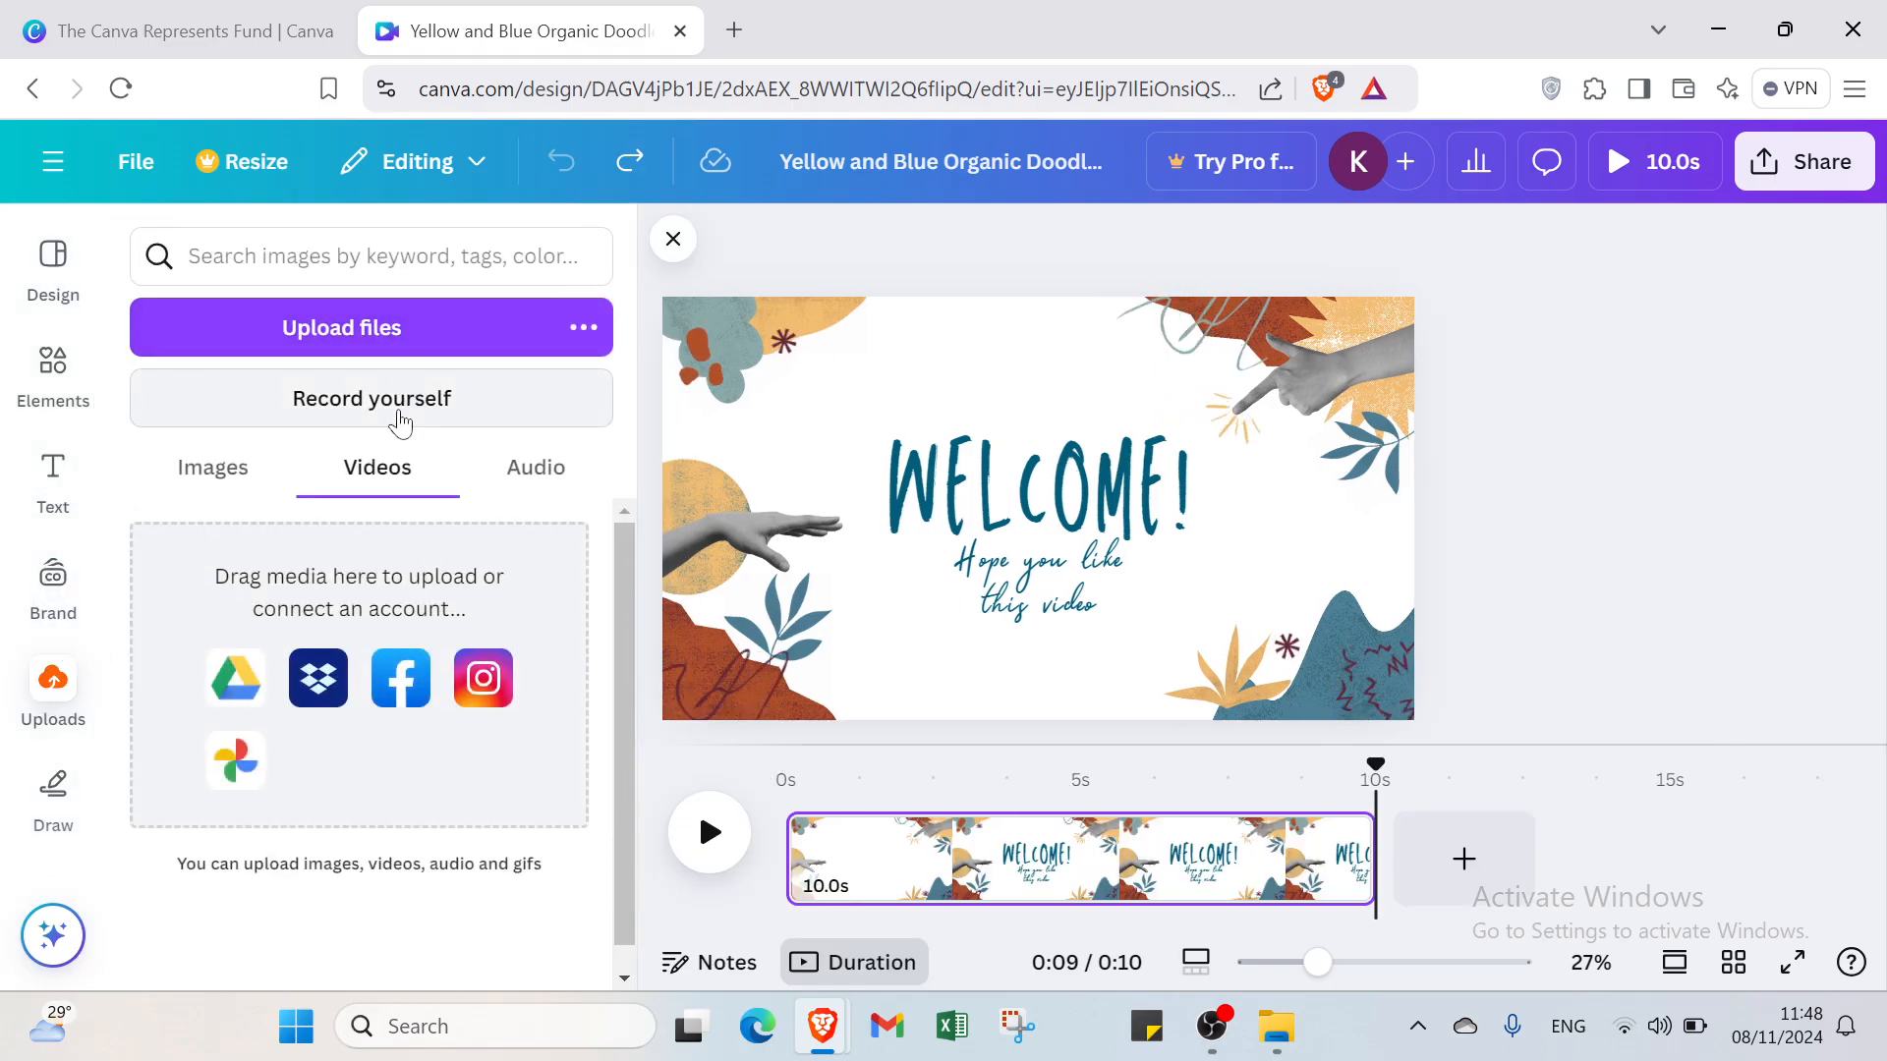
left_click(389, 398)
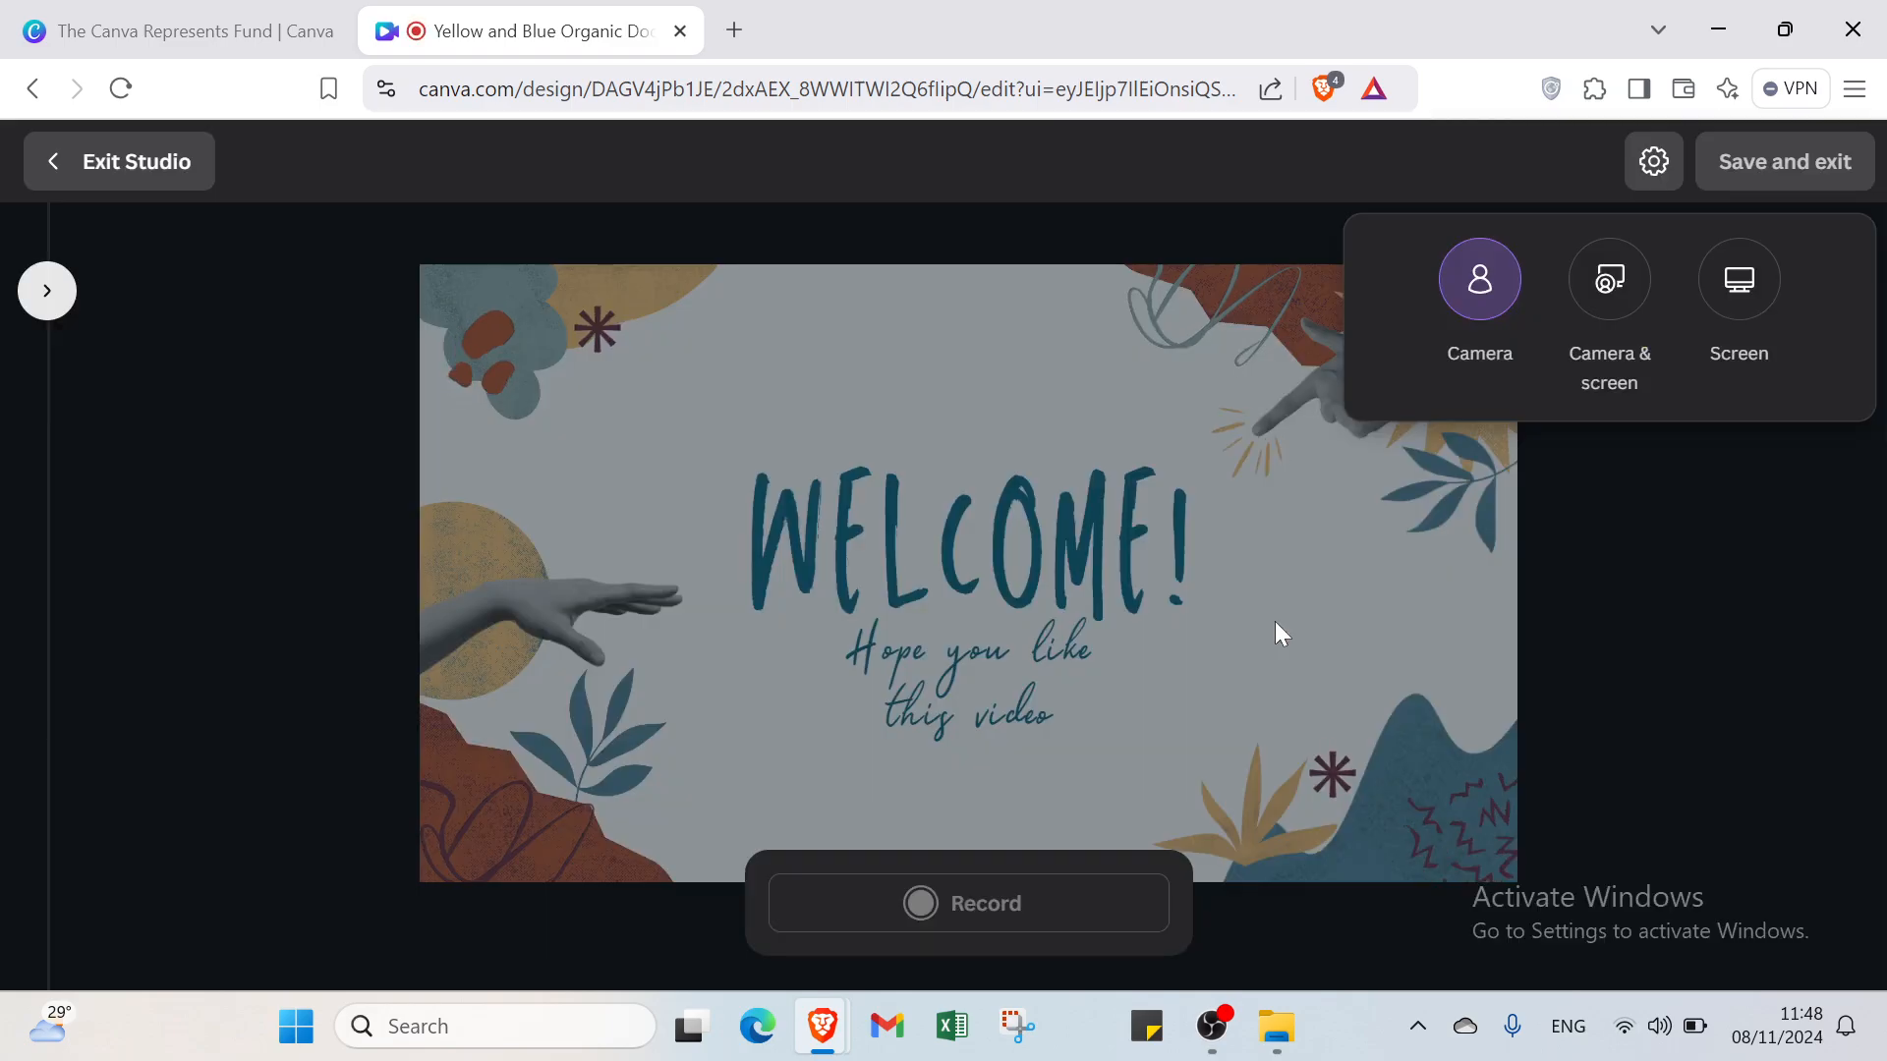
left_click(1013, 918)
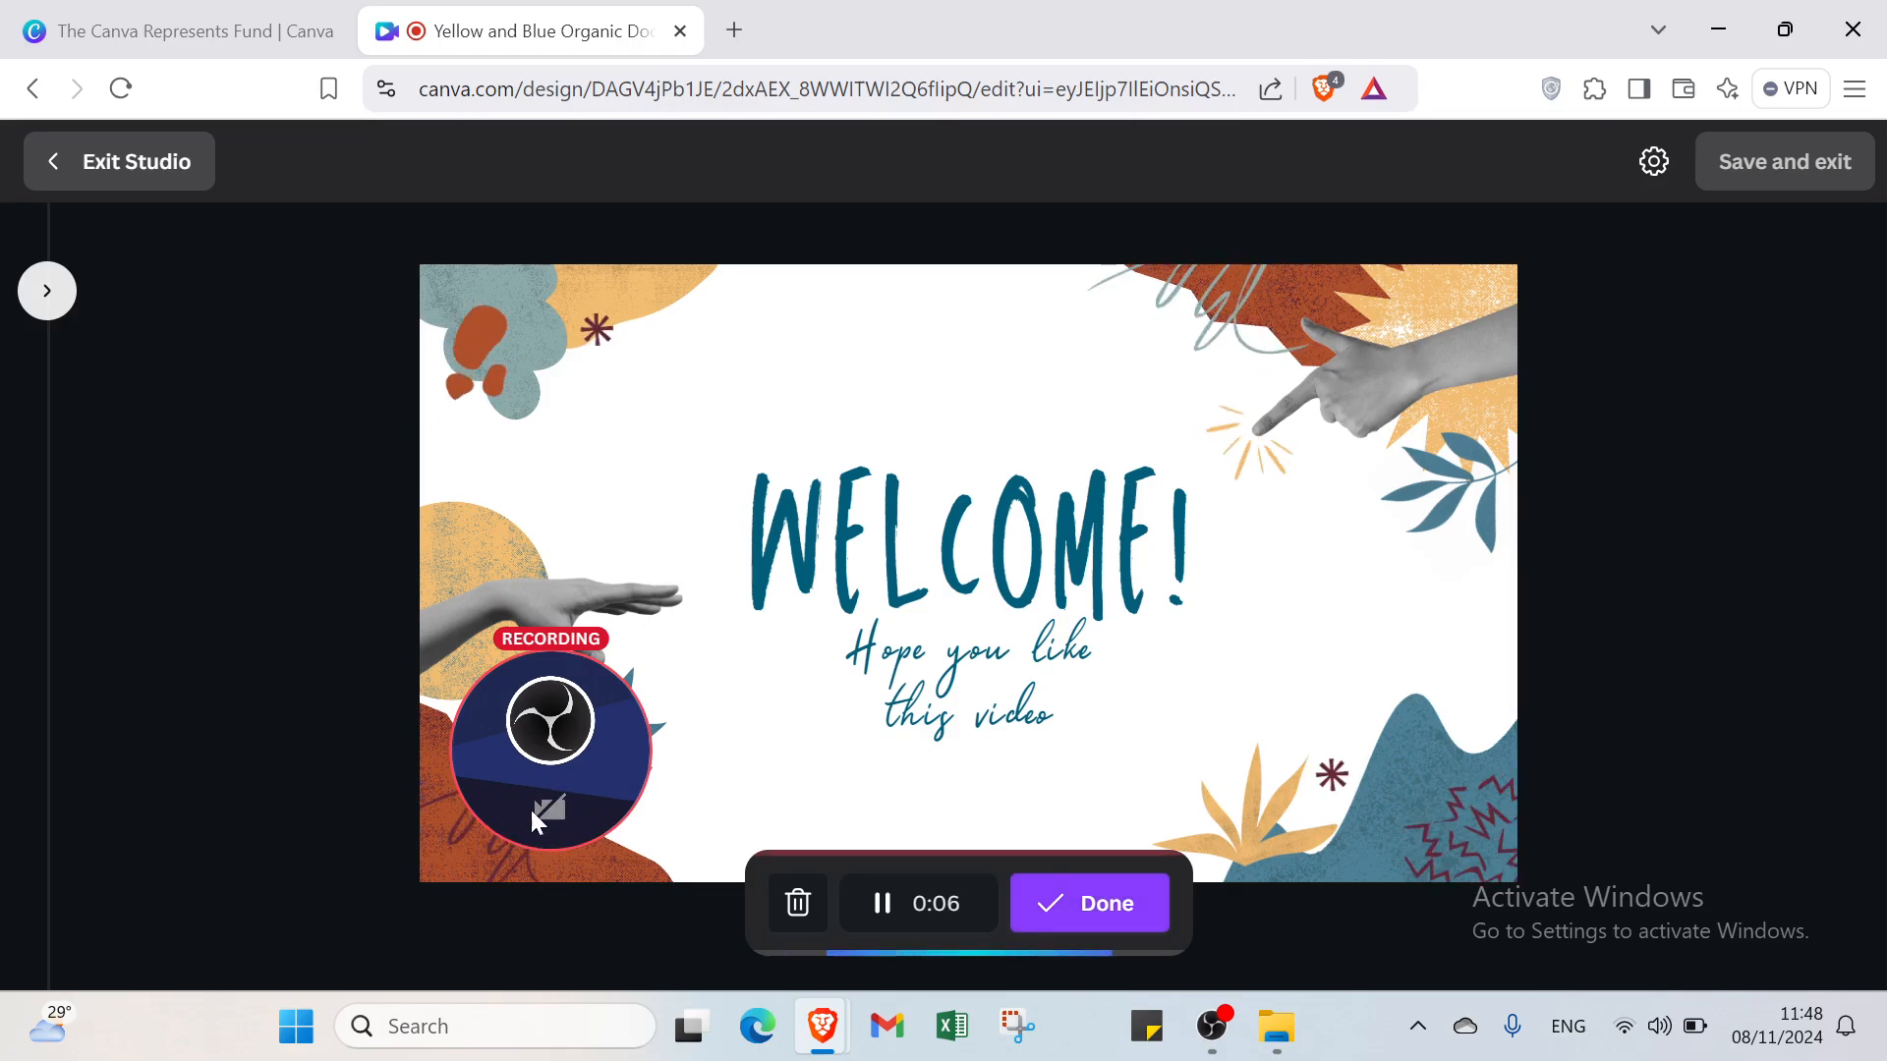
left_click(1098, 912)
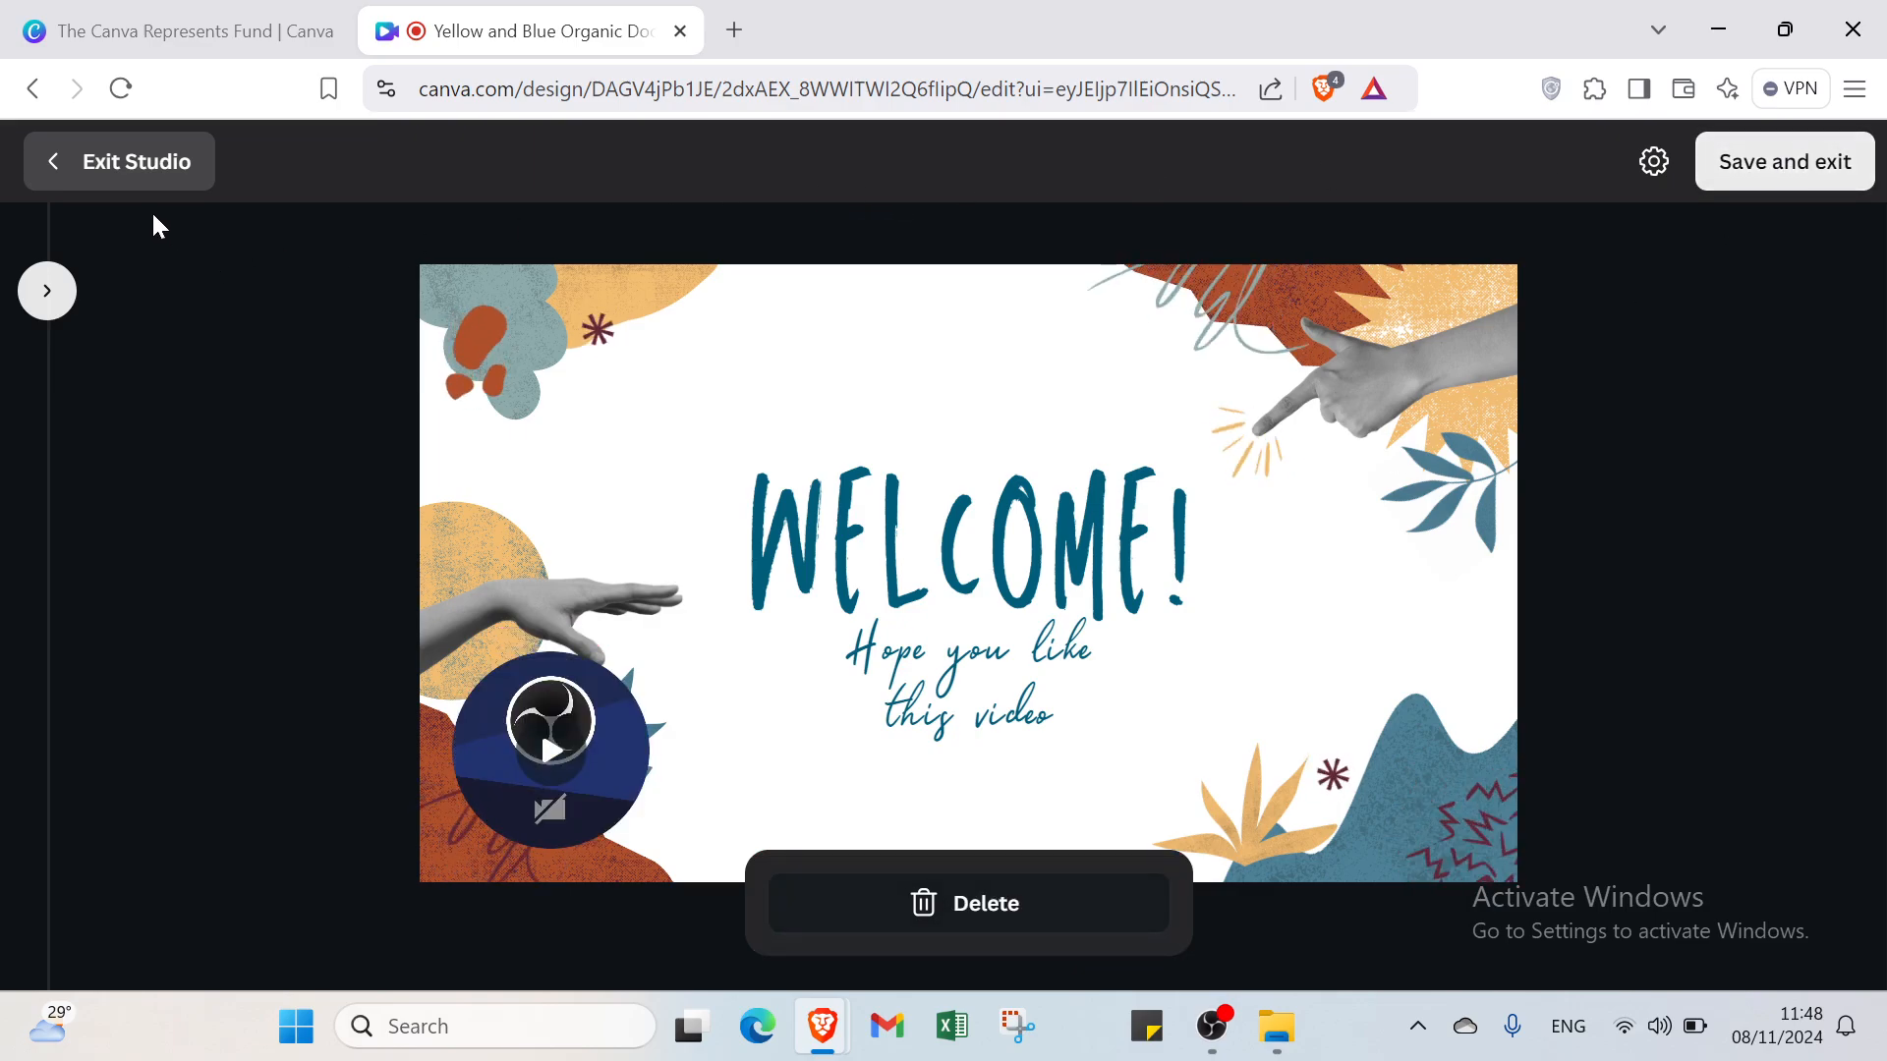
left_click(144, 175)
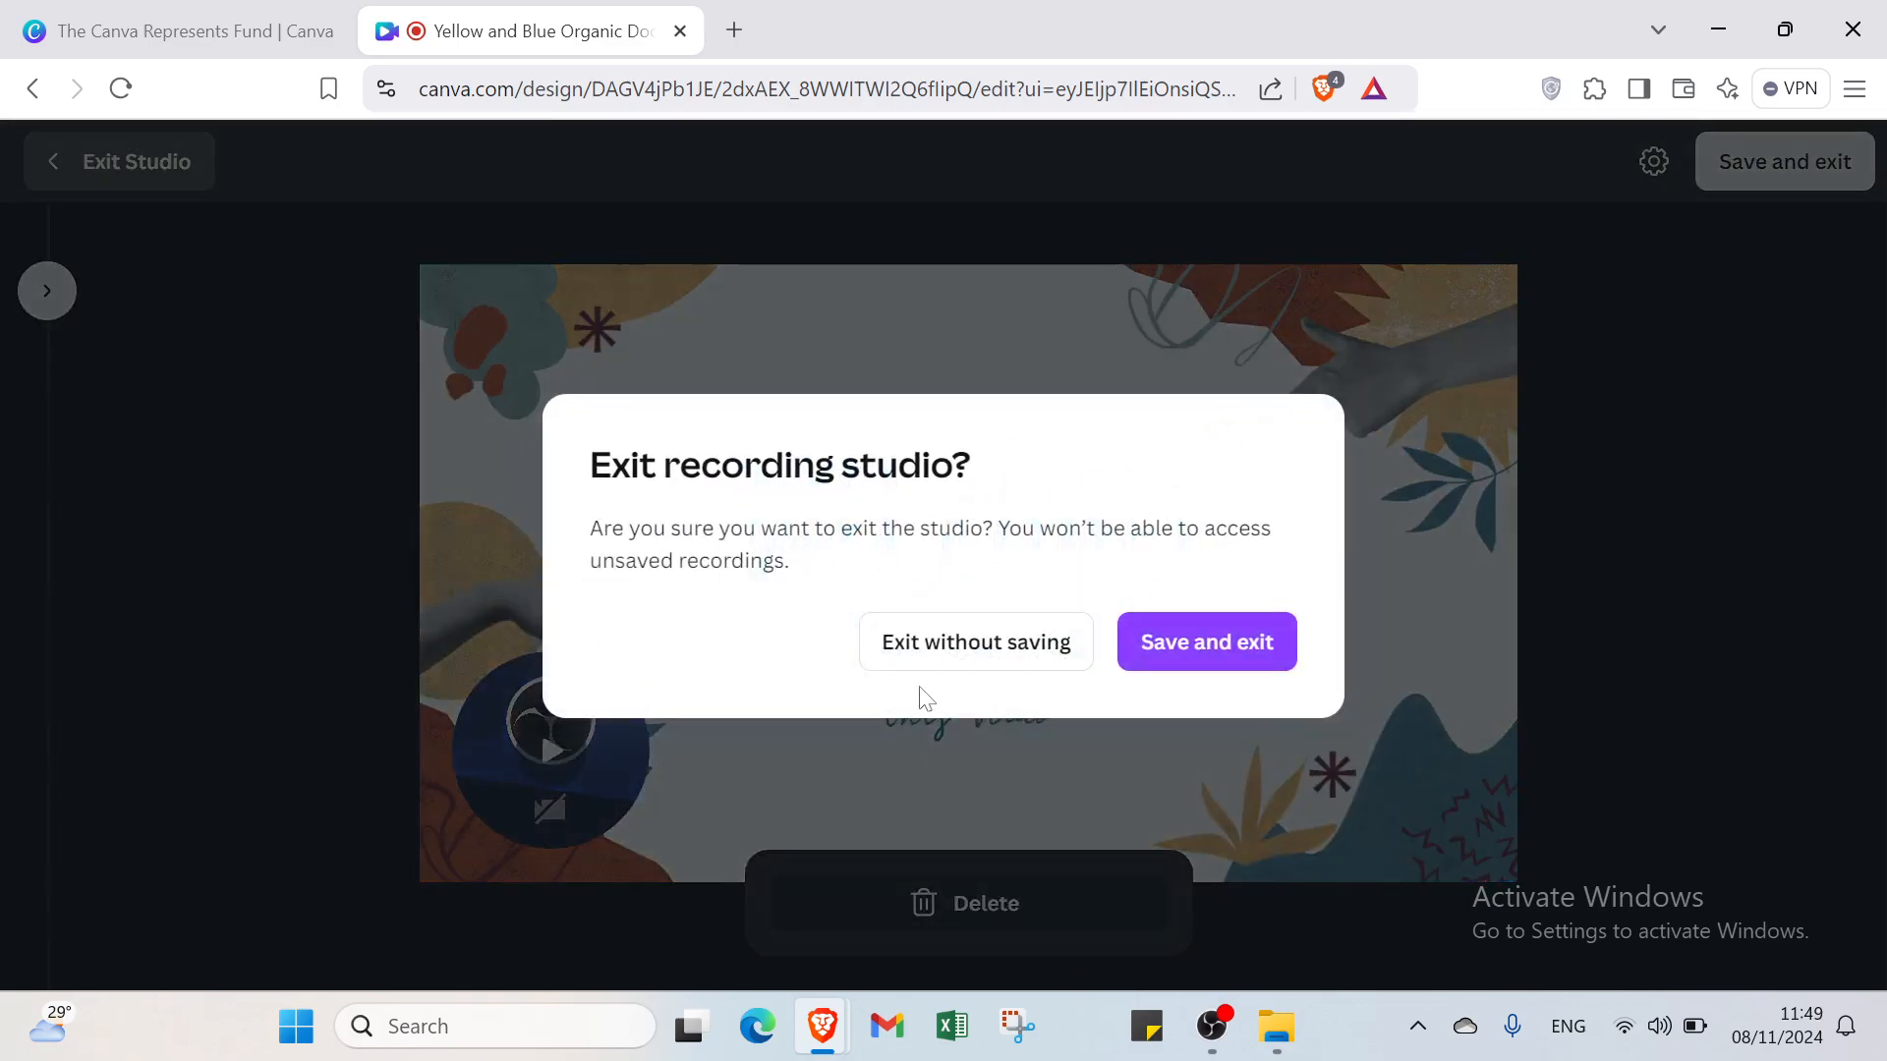
left_click(1034, 664)
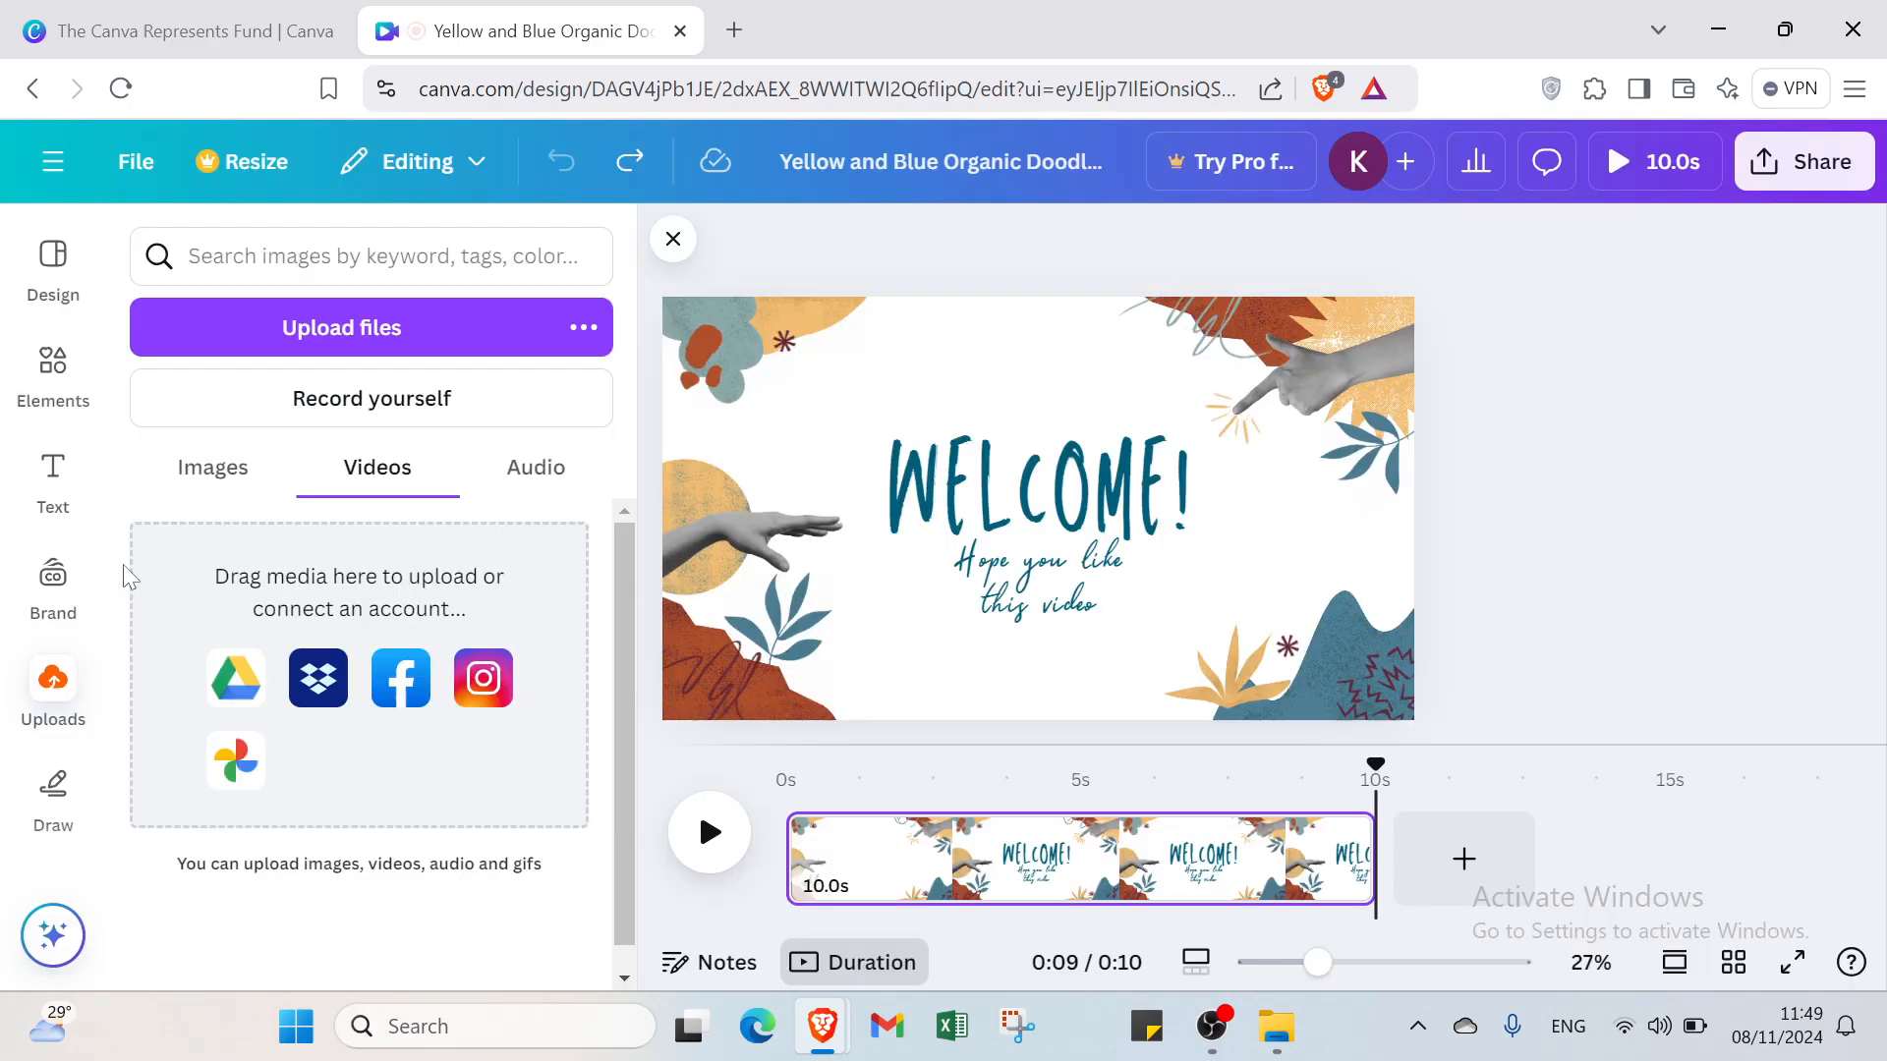
left_click(52, 256)
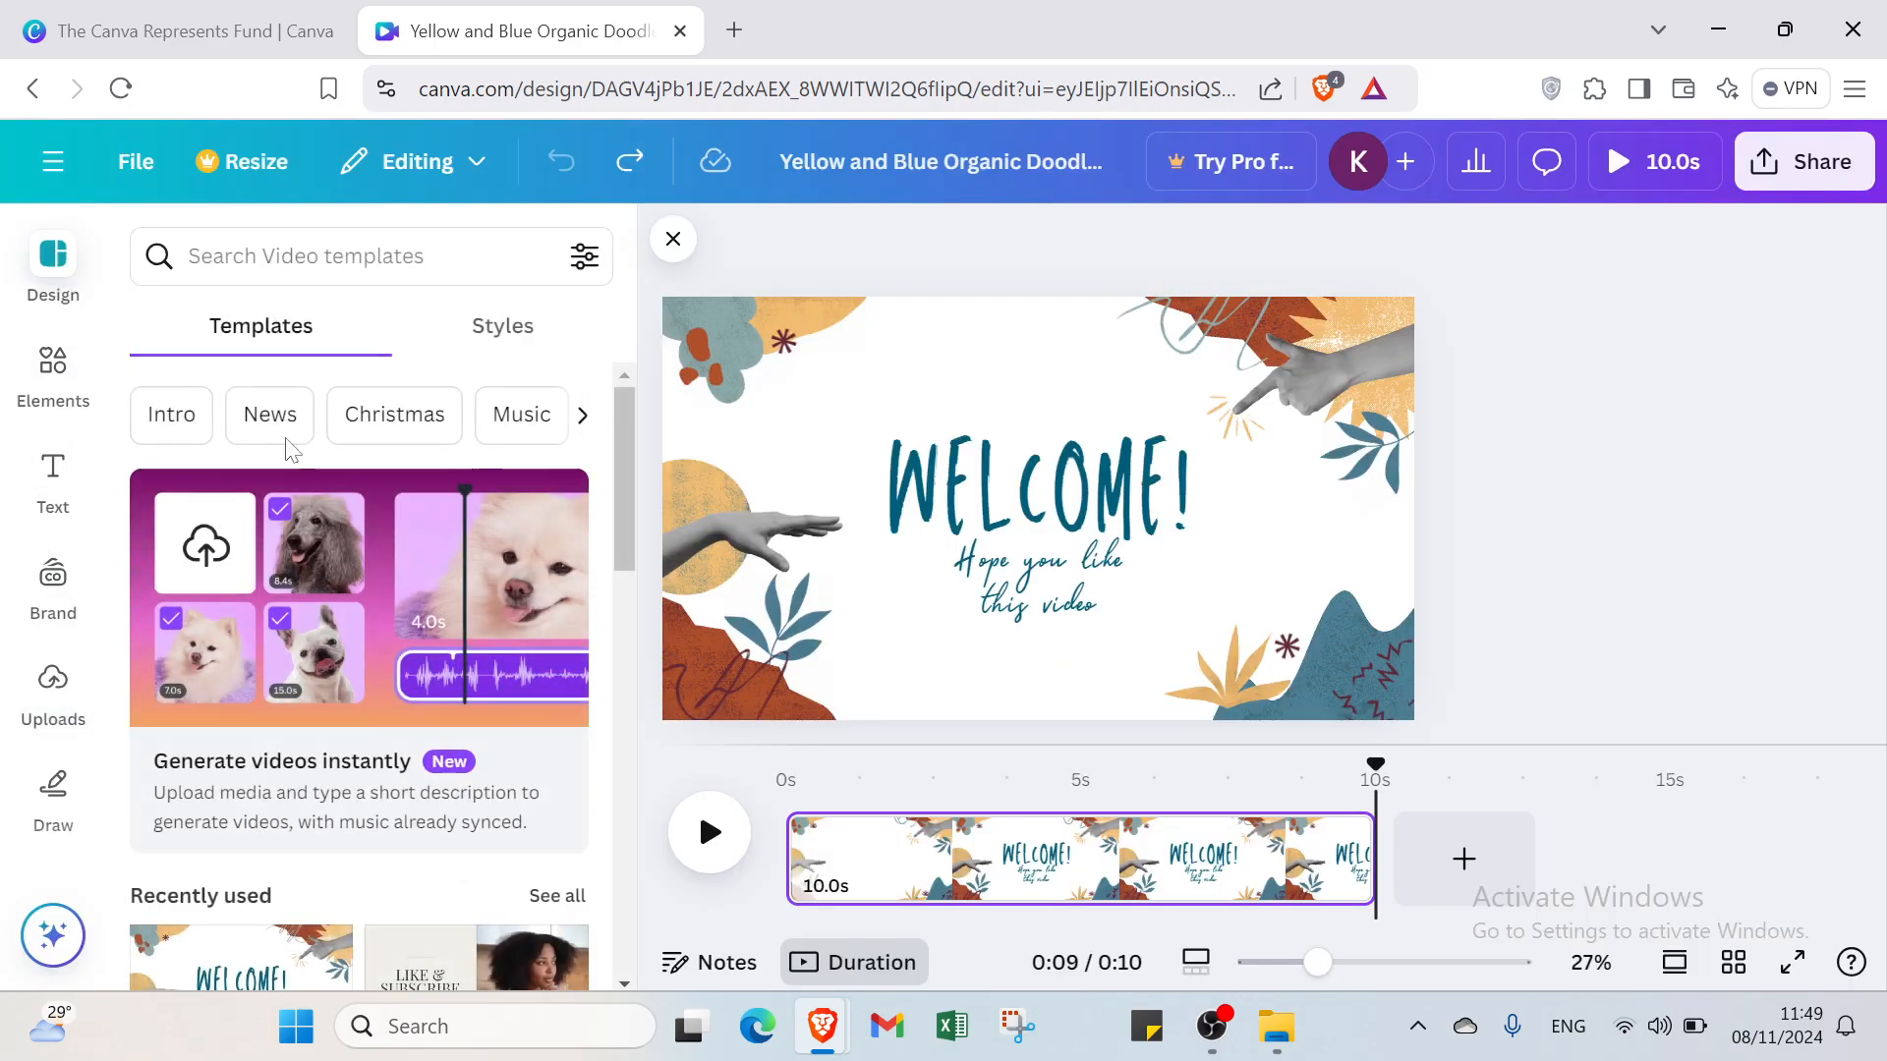
key("Down")
key("Down")
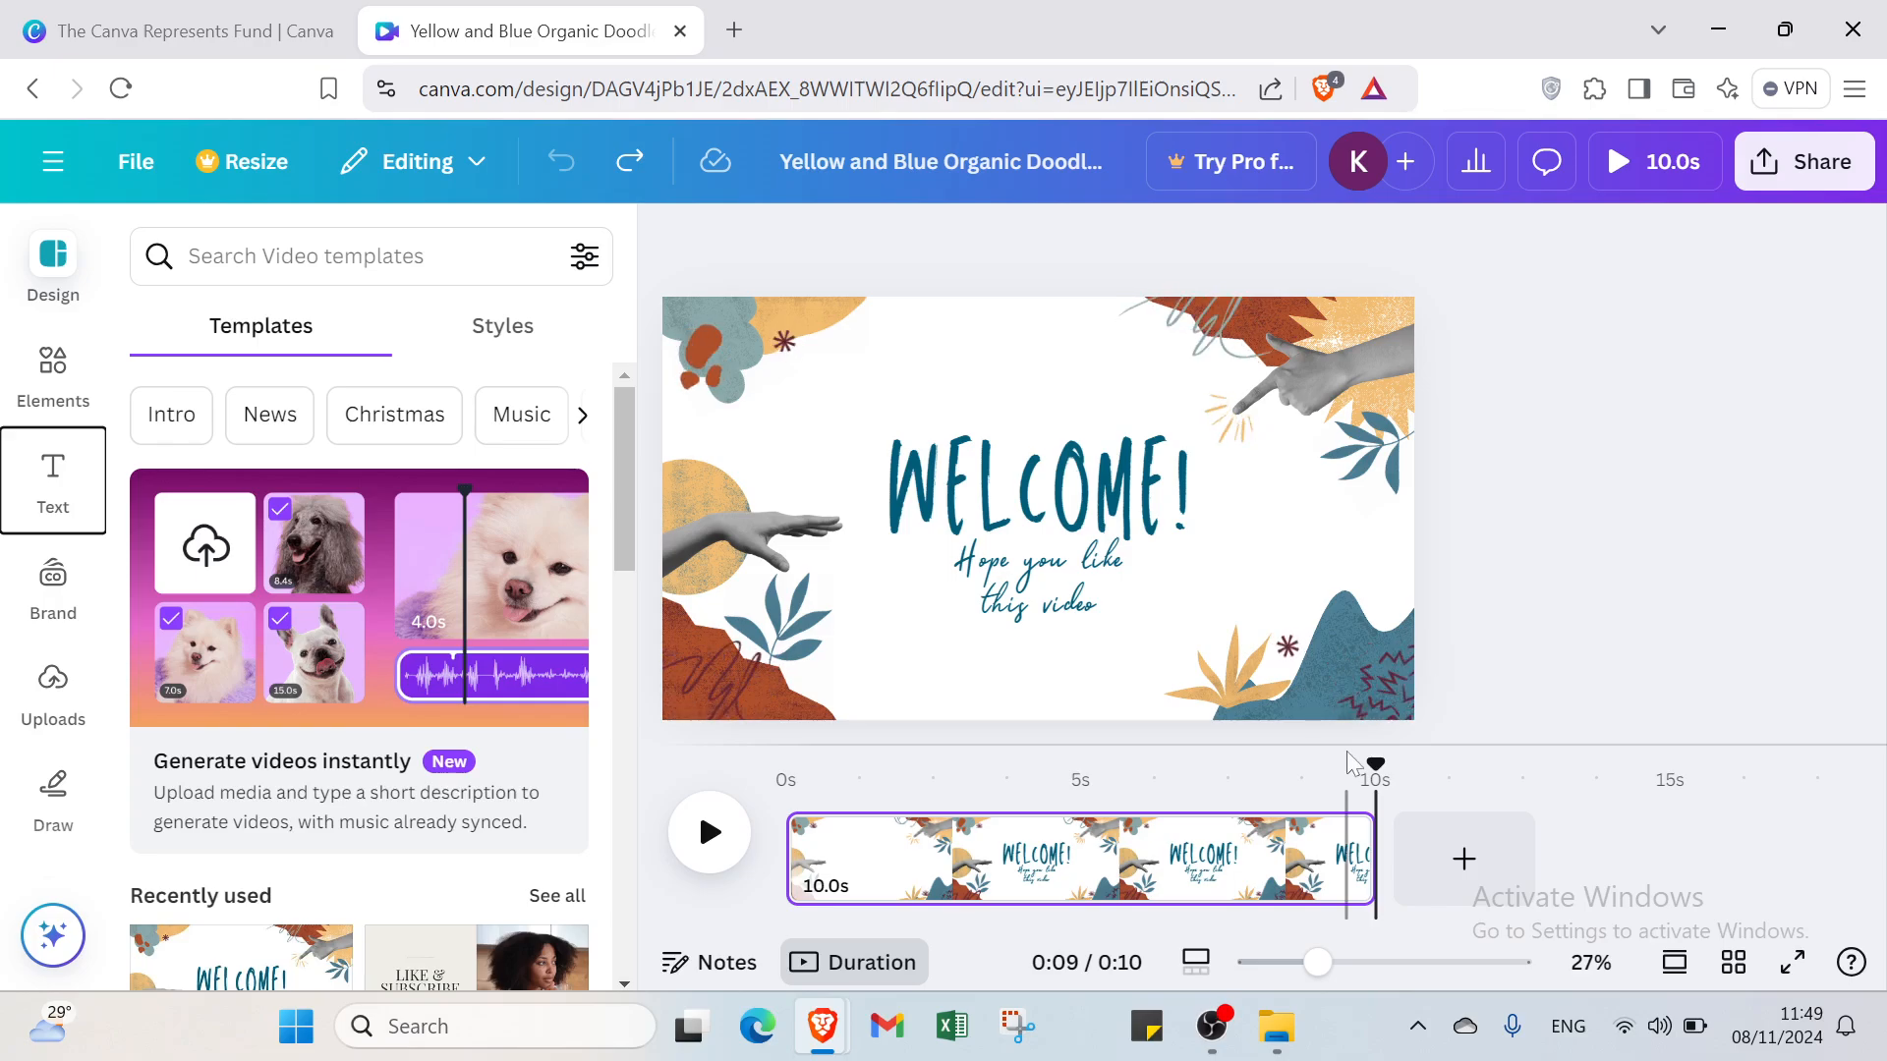
left_click_drag(1317, 962, 1337, 961)
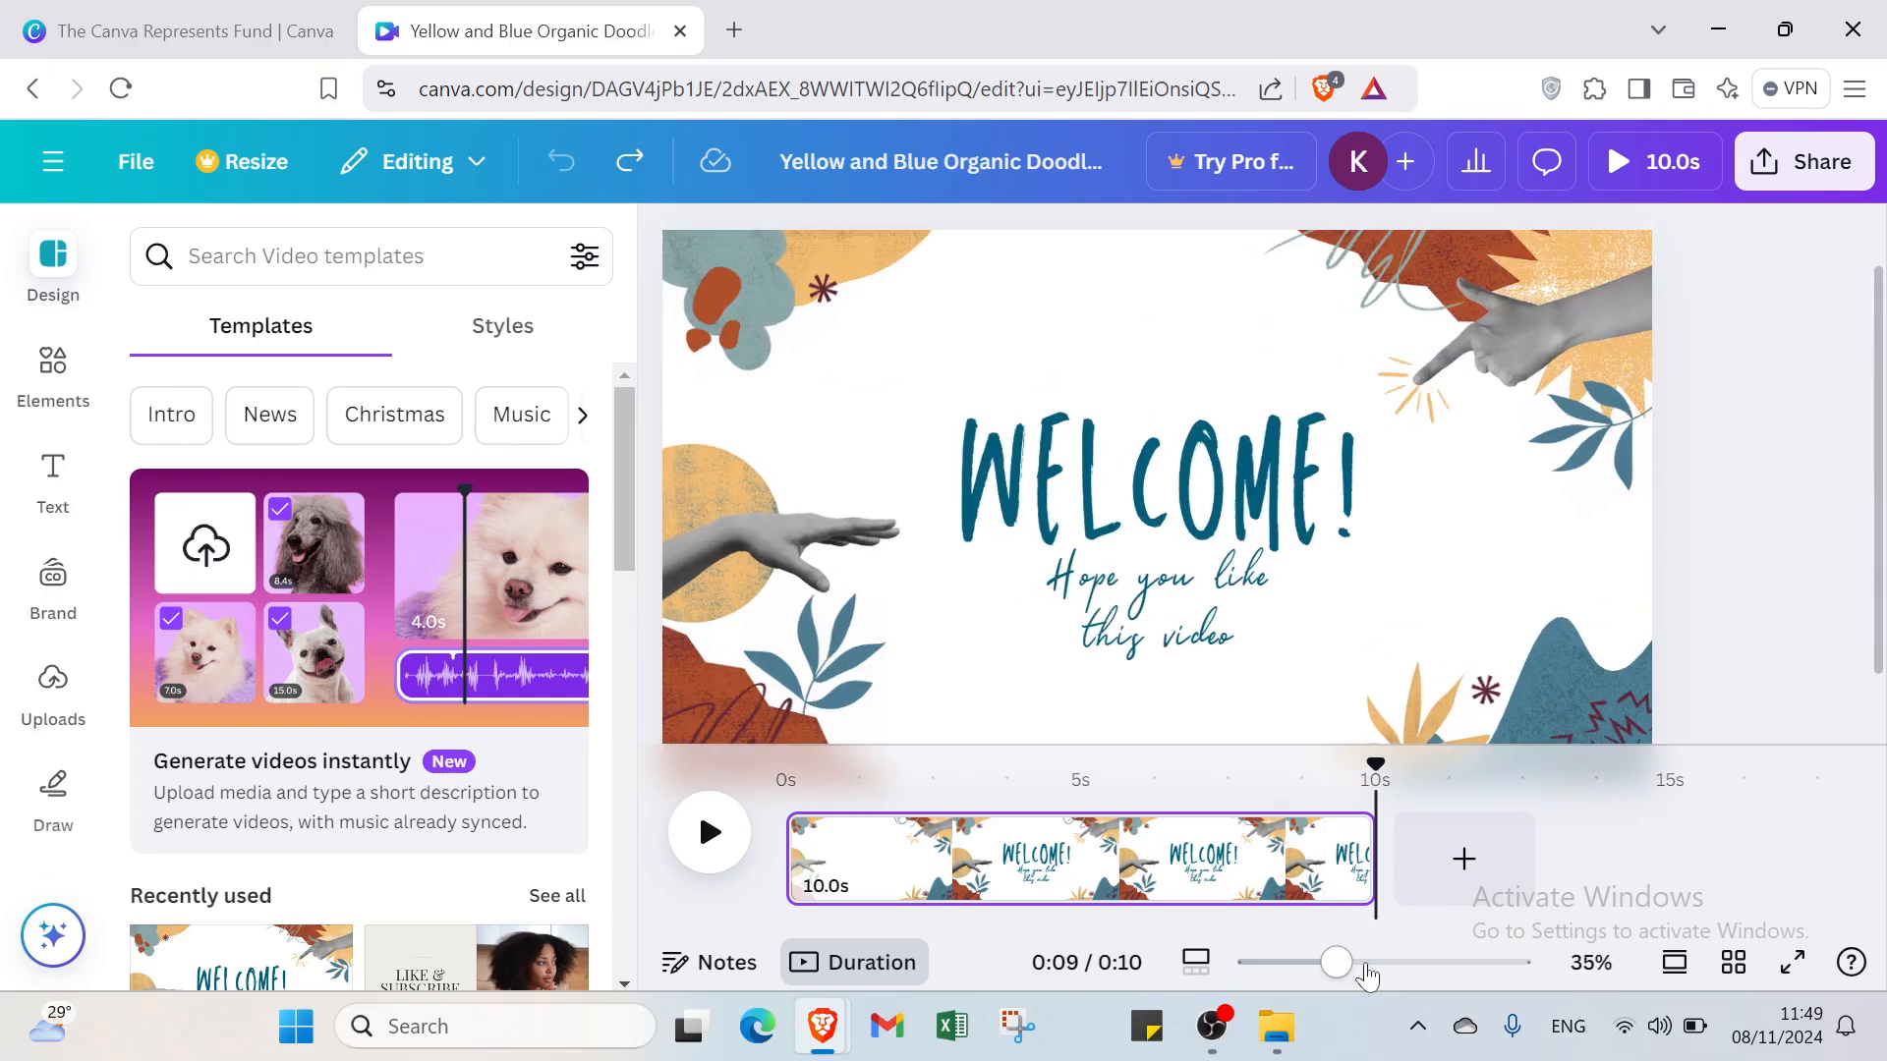
left_click(1307, 966)
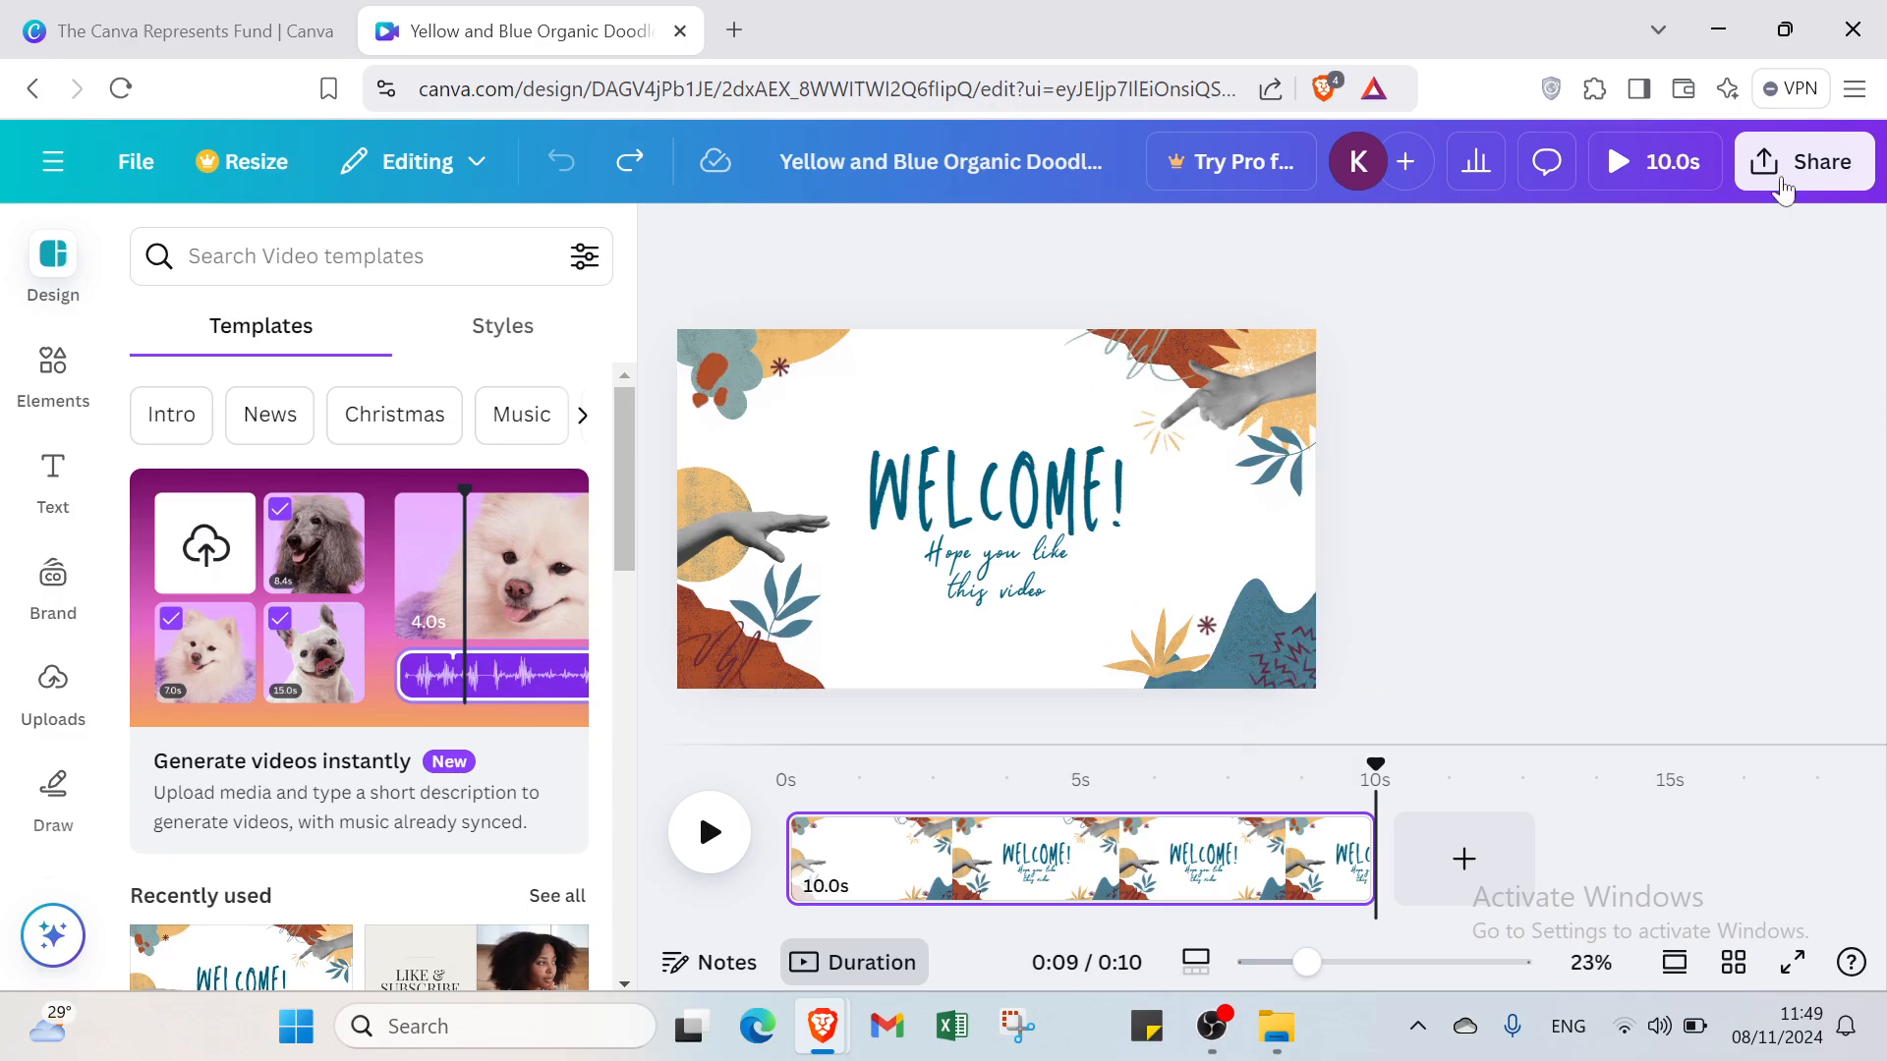
left_click(666, 244)
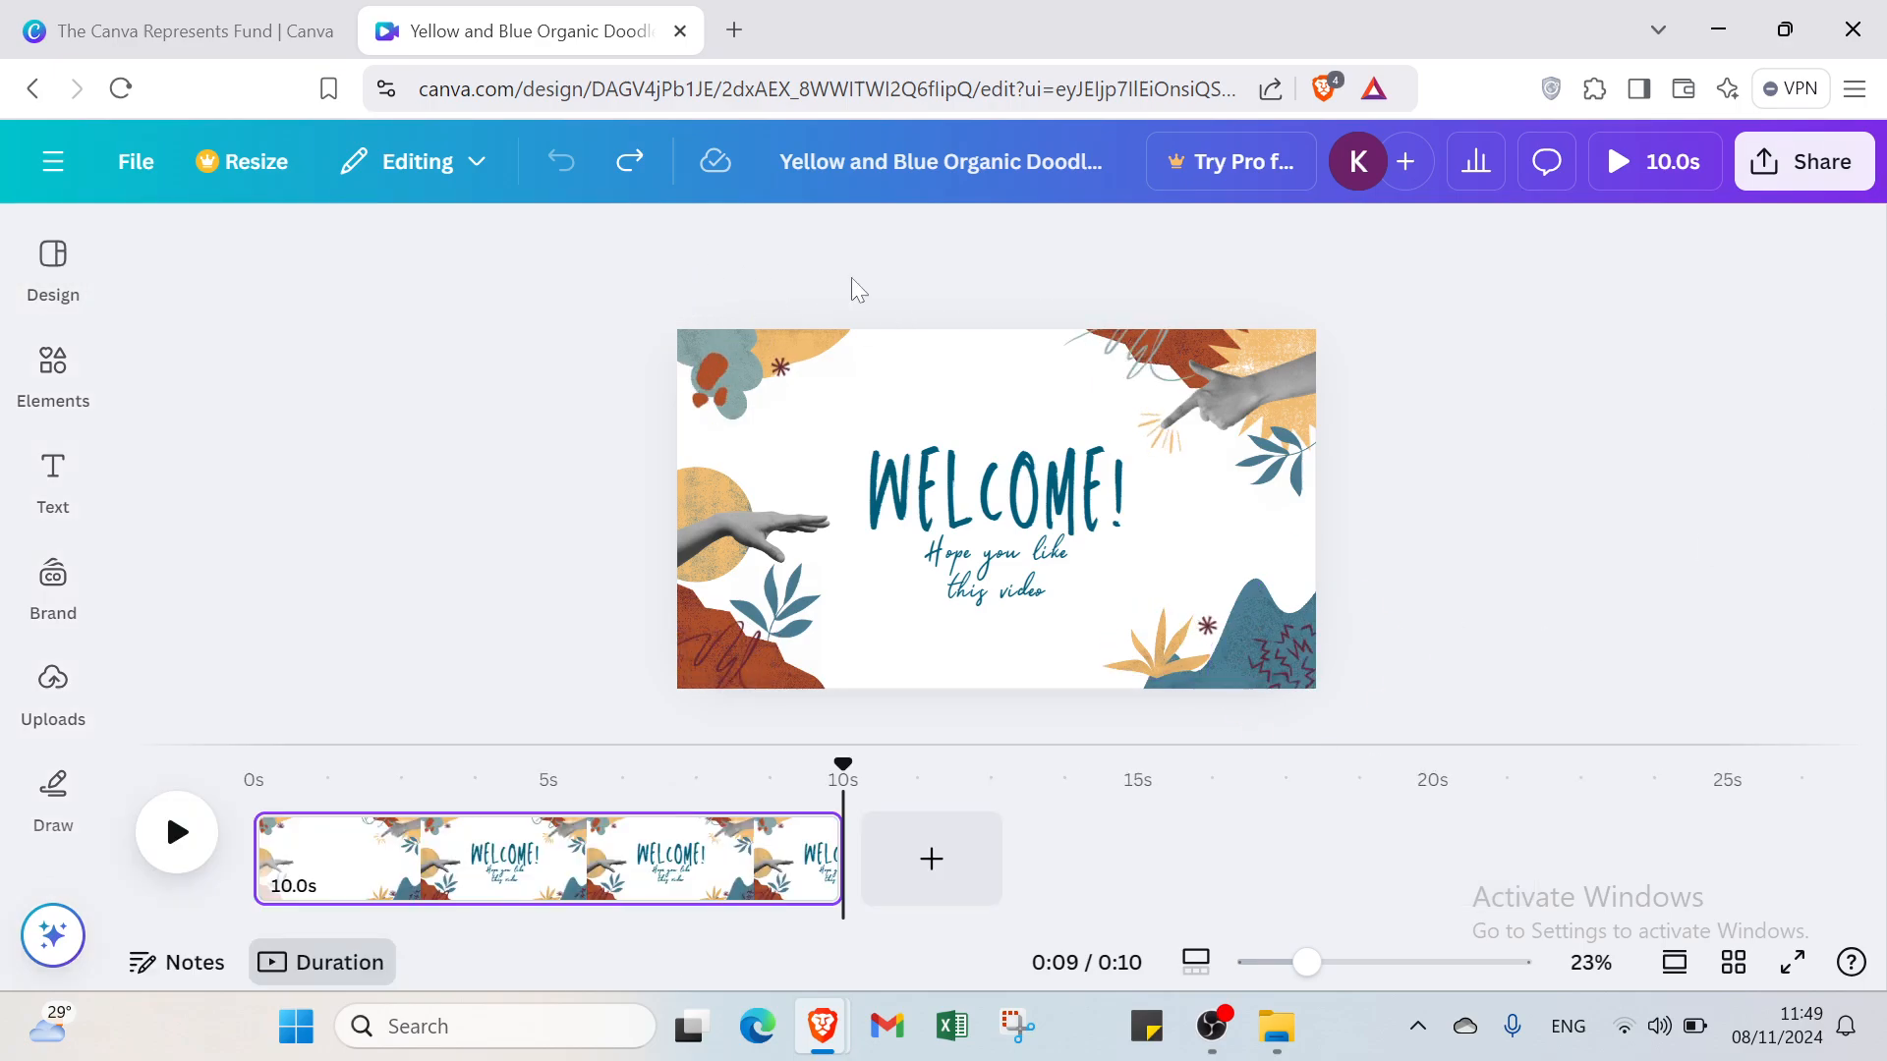
- Review the sharing and publishing options for the design and create a public view link for the video
left_click(1806, 162)
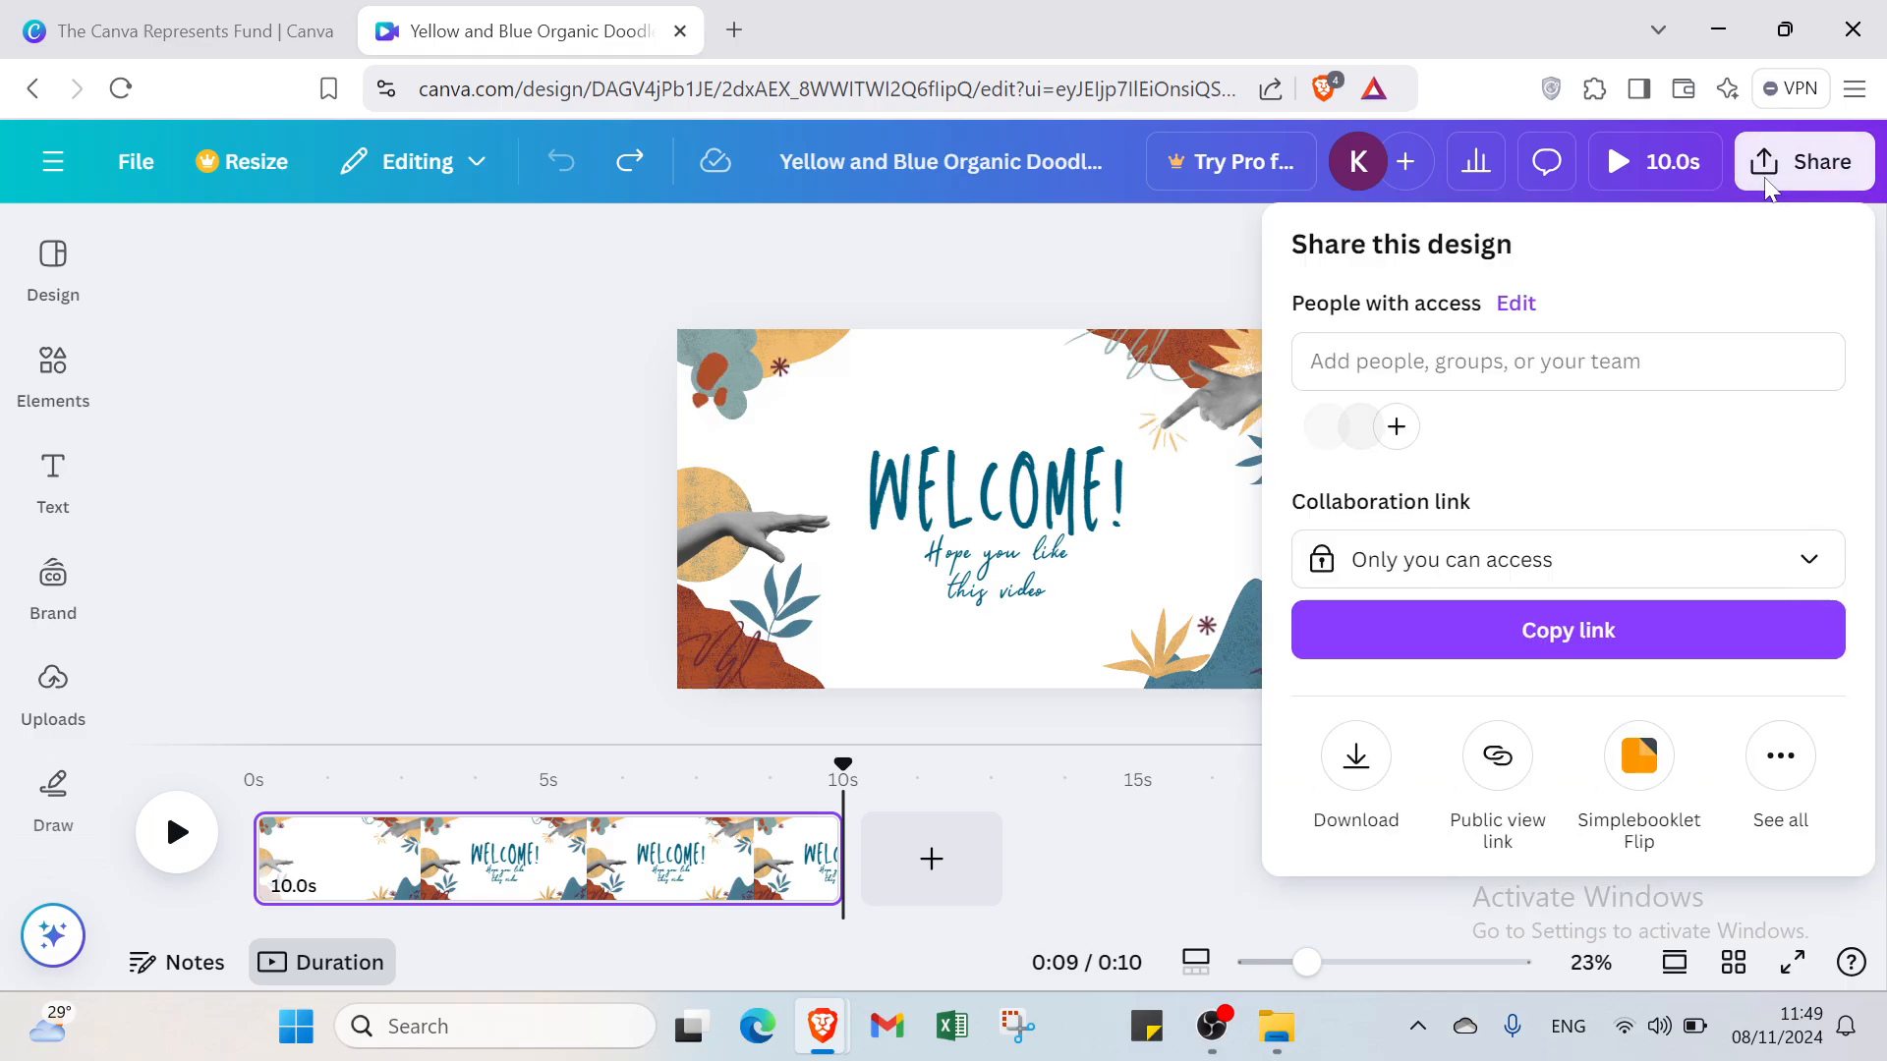
left_click(1801, 786)
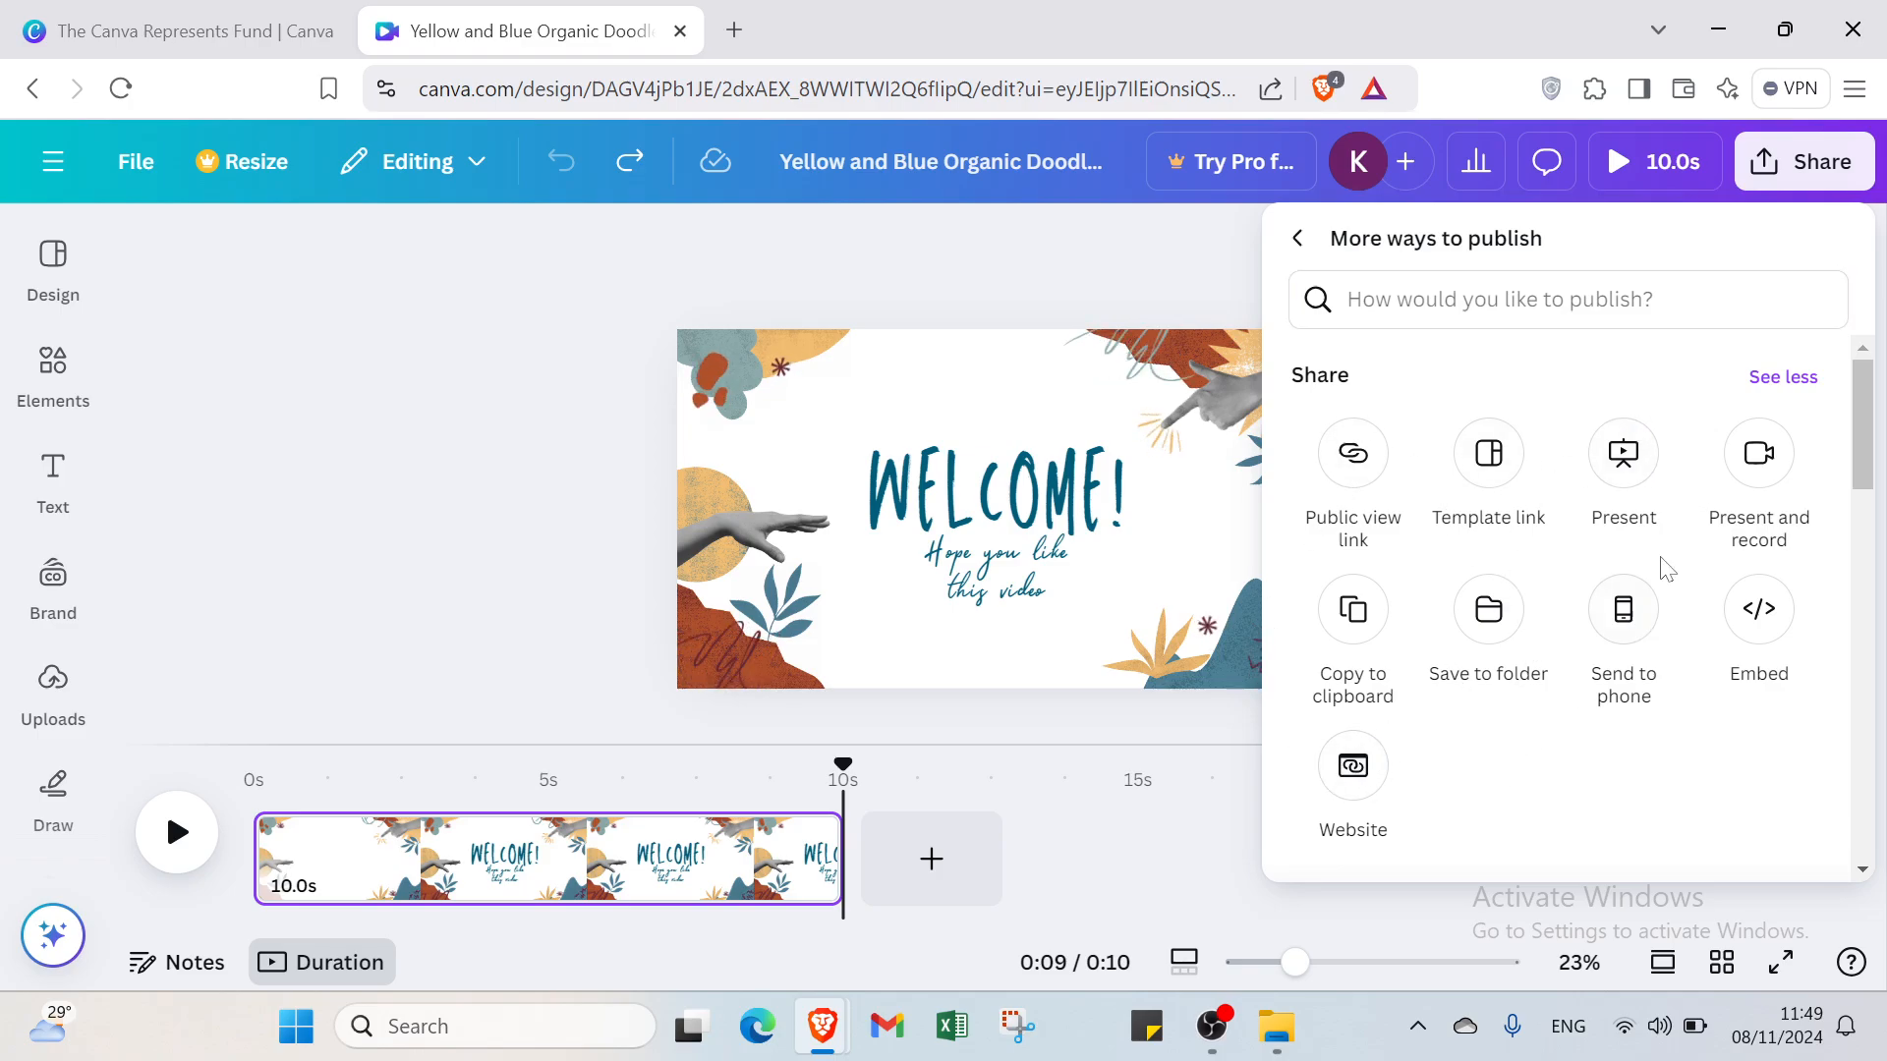
left_click(1298, 239)
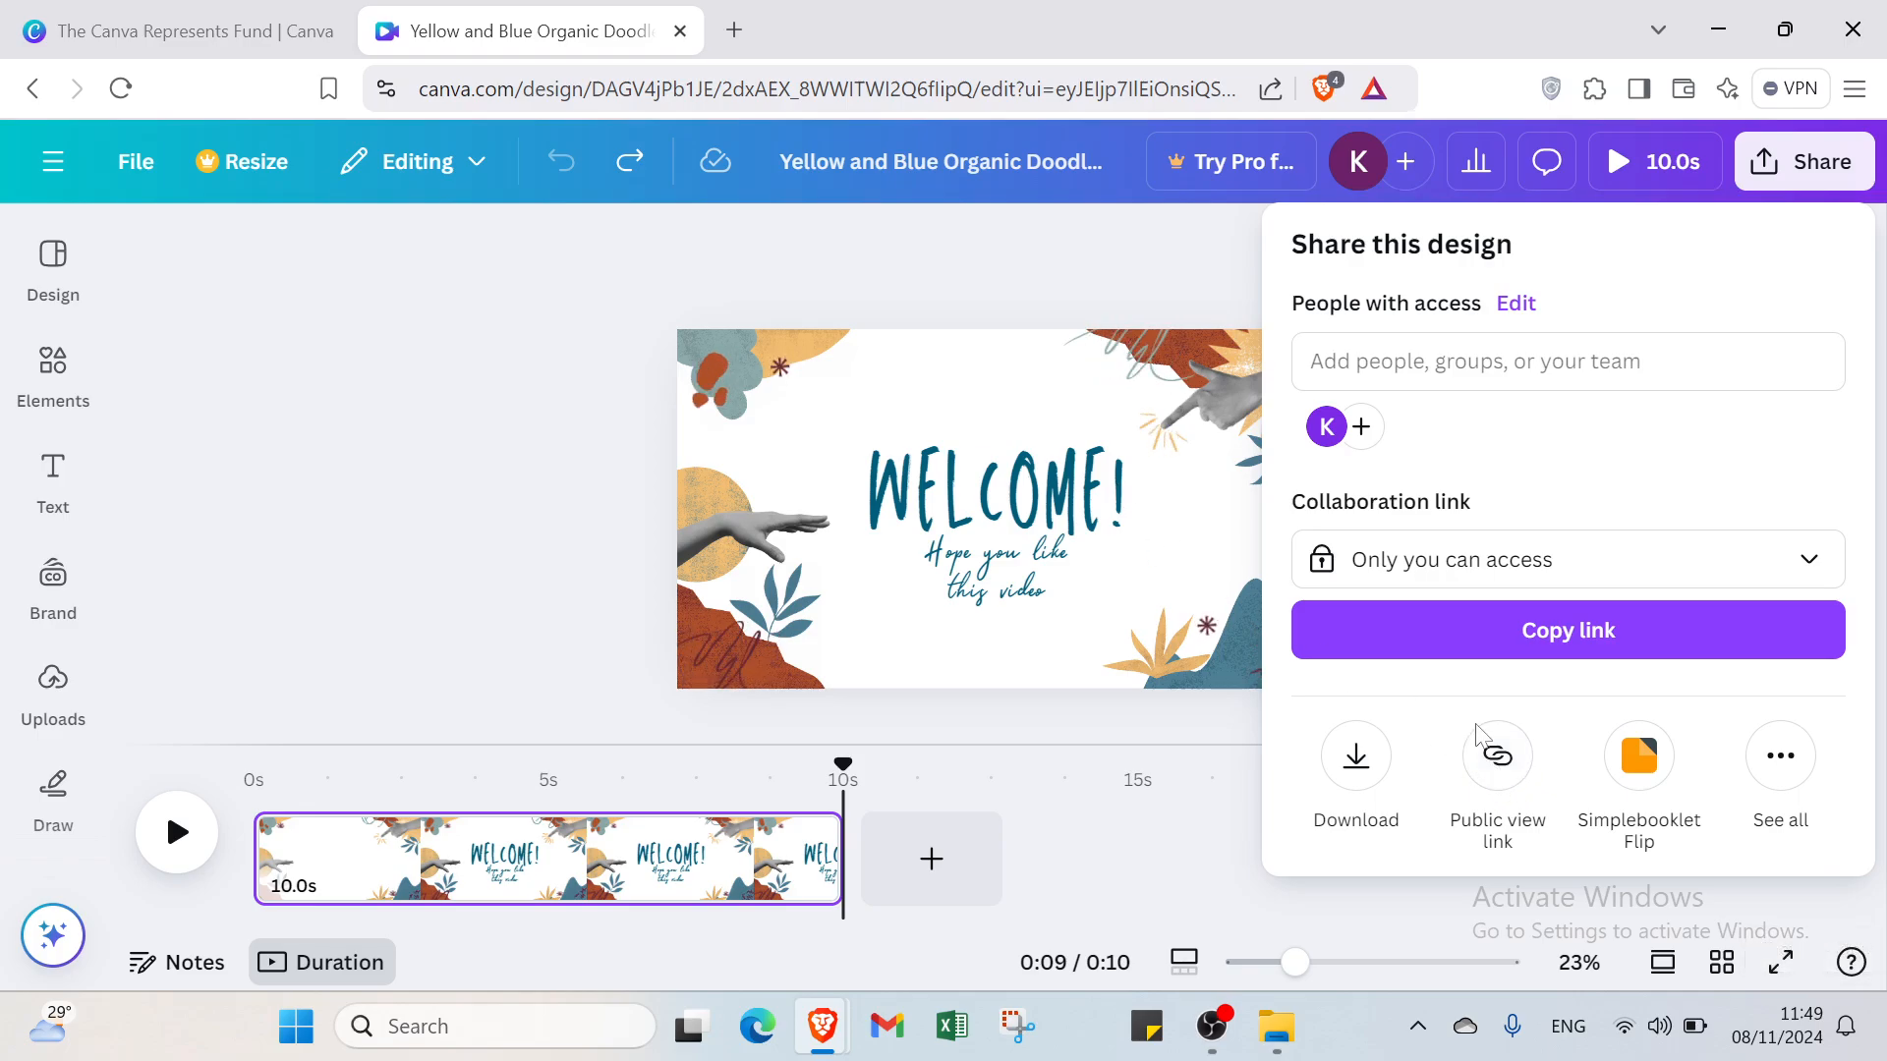
left_click(1494, 762)
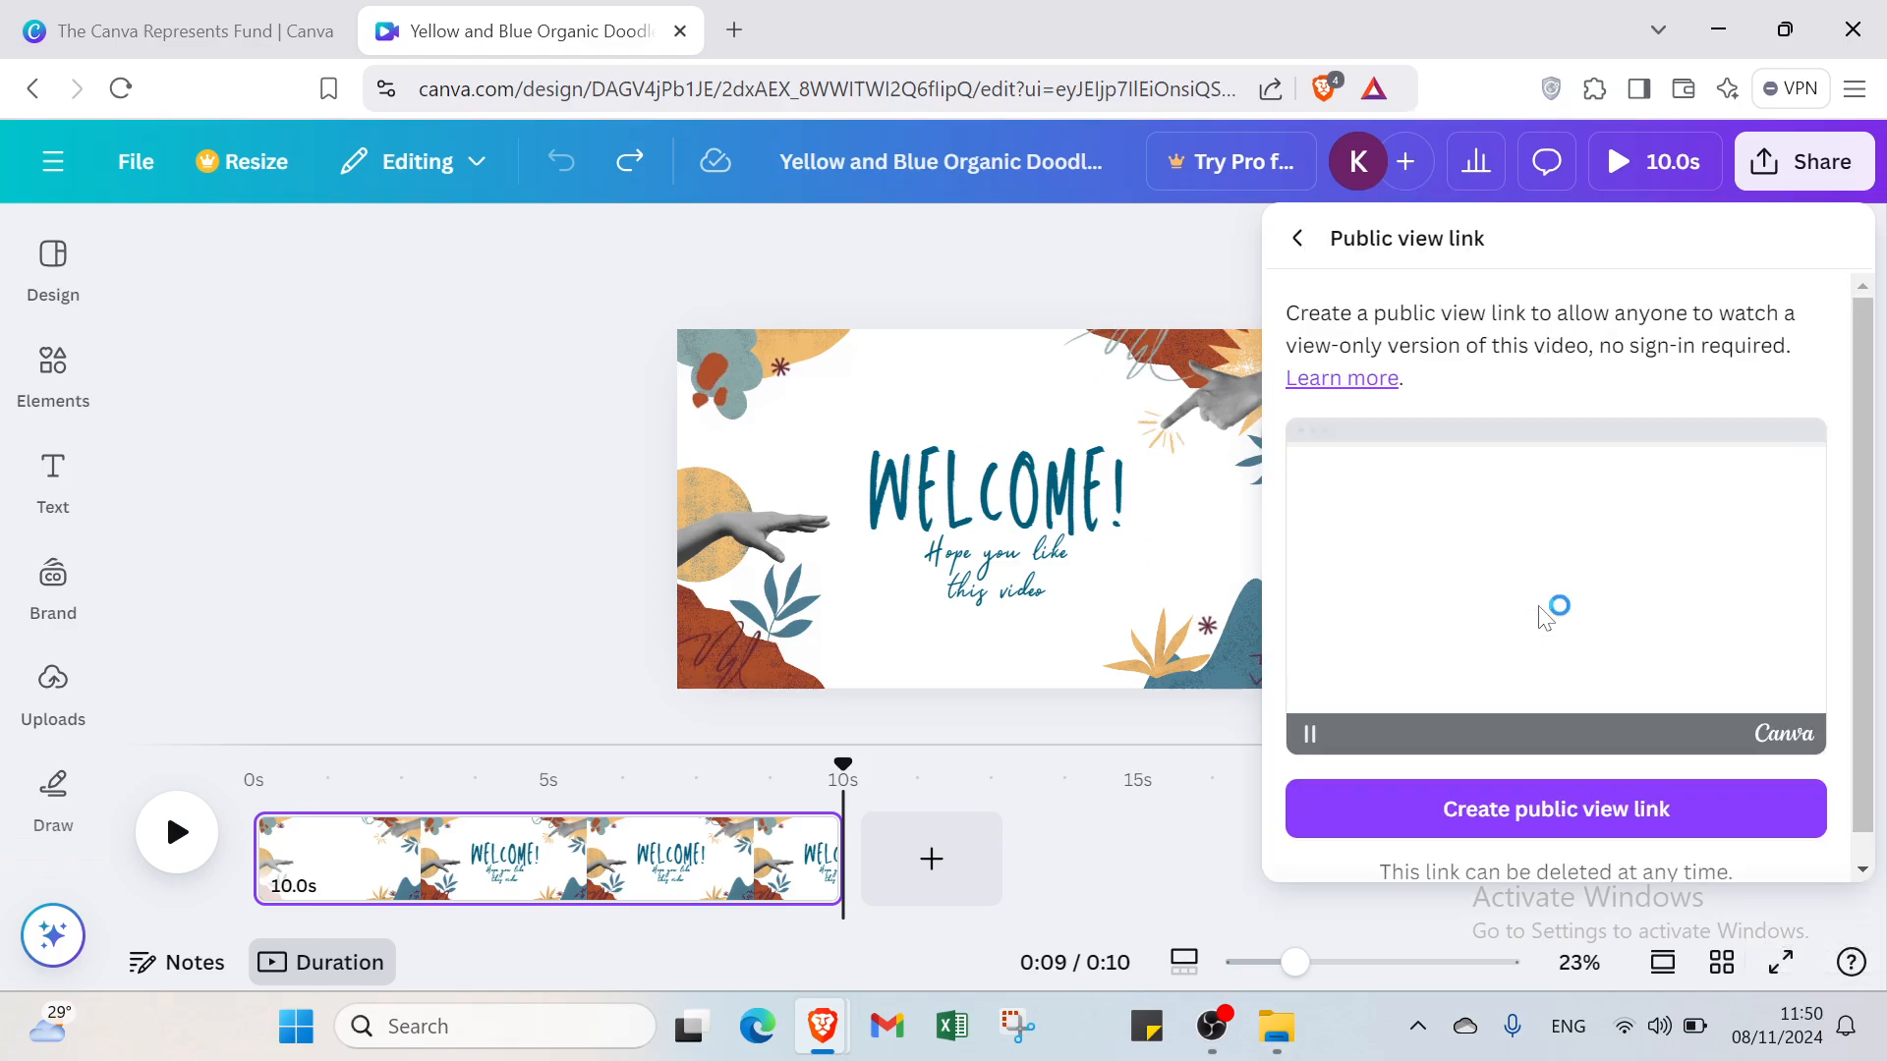
left_click(1527, 807)
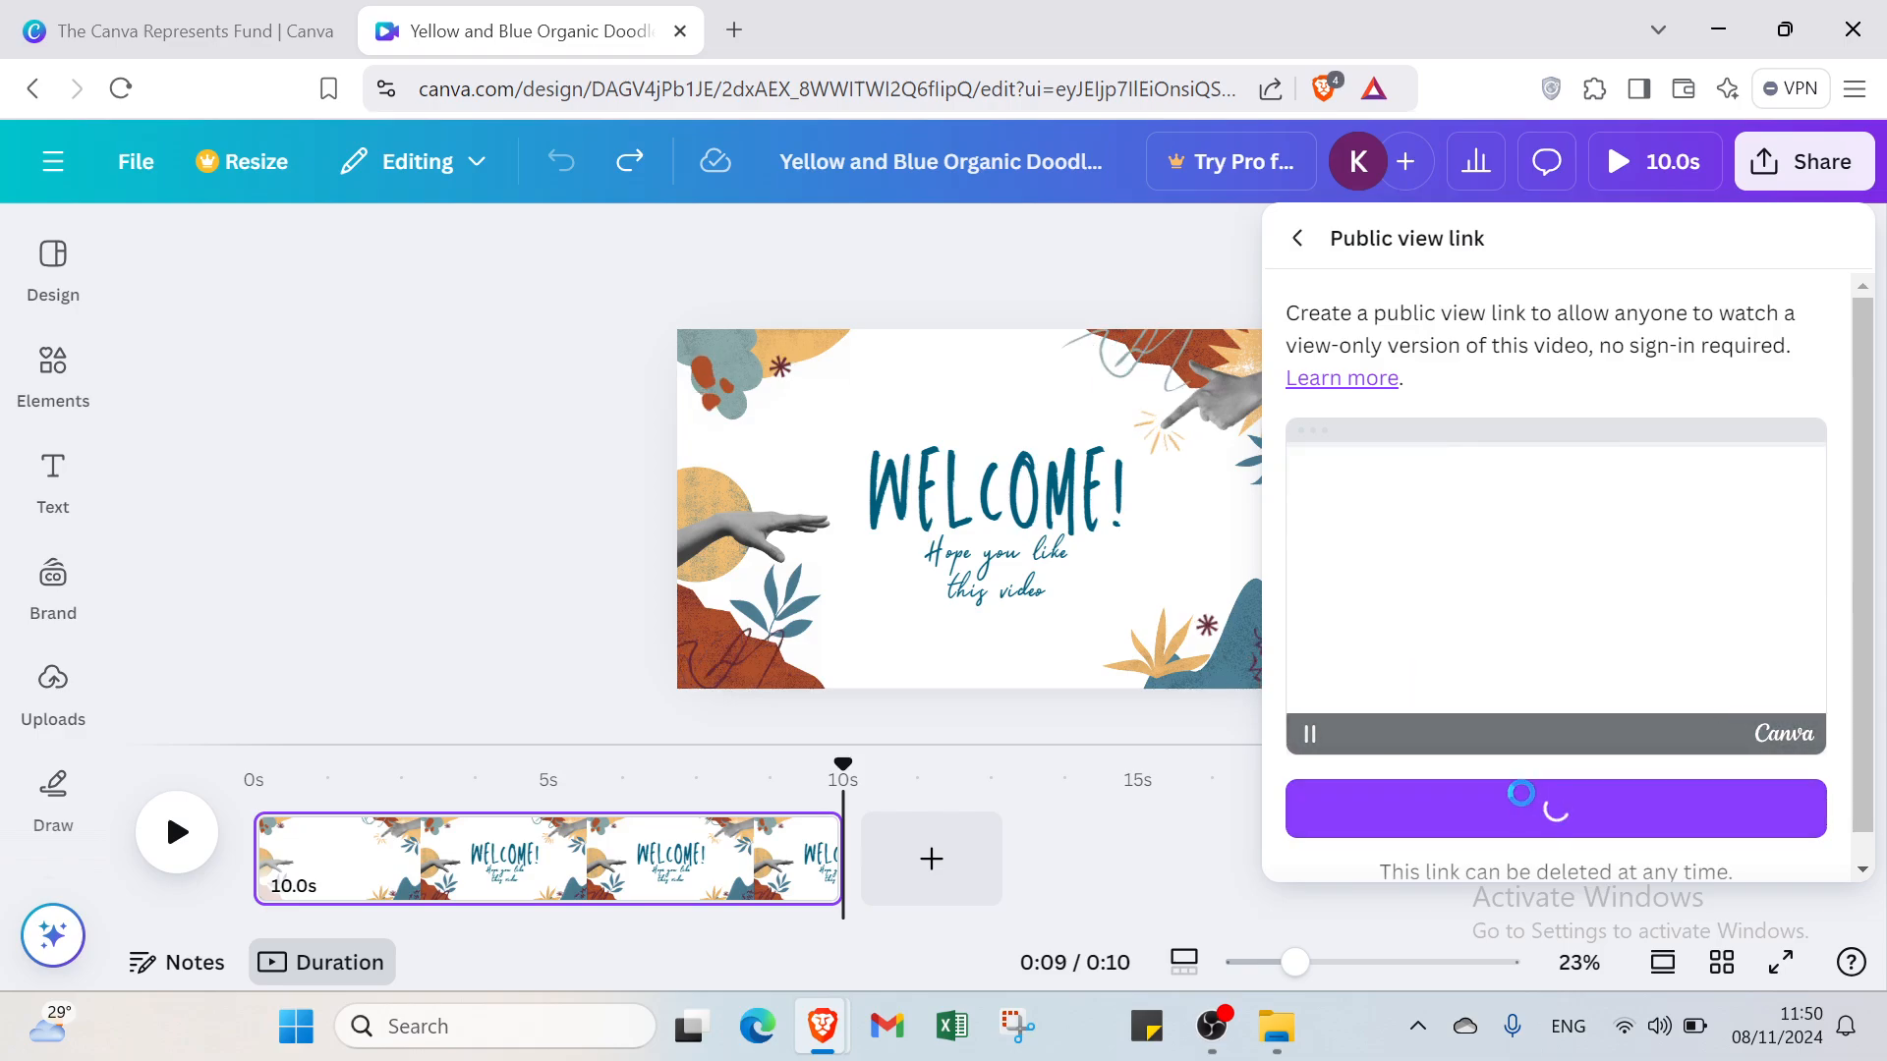
- Open the copied public view link in a new browser tab, play the shared video and pause it
left_click(732, 31)
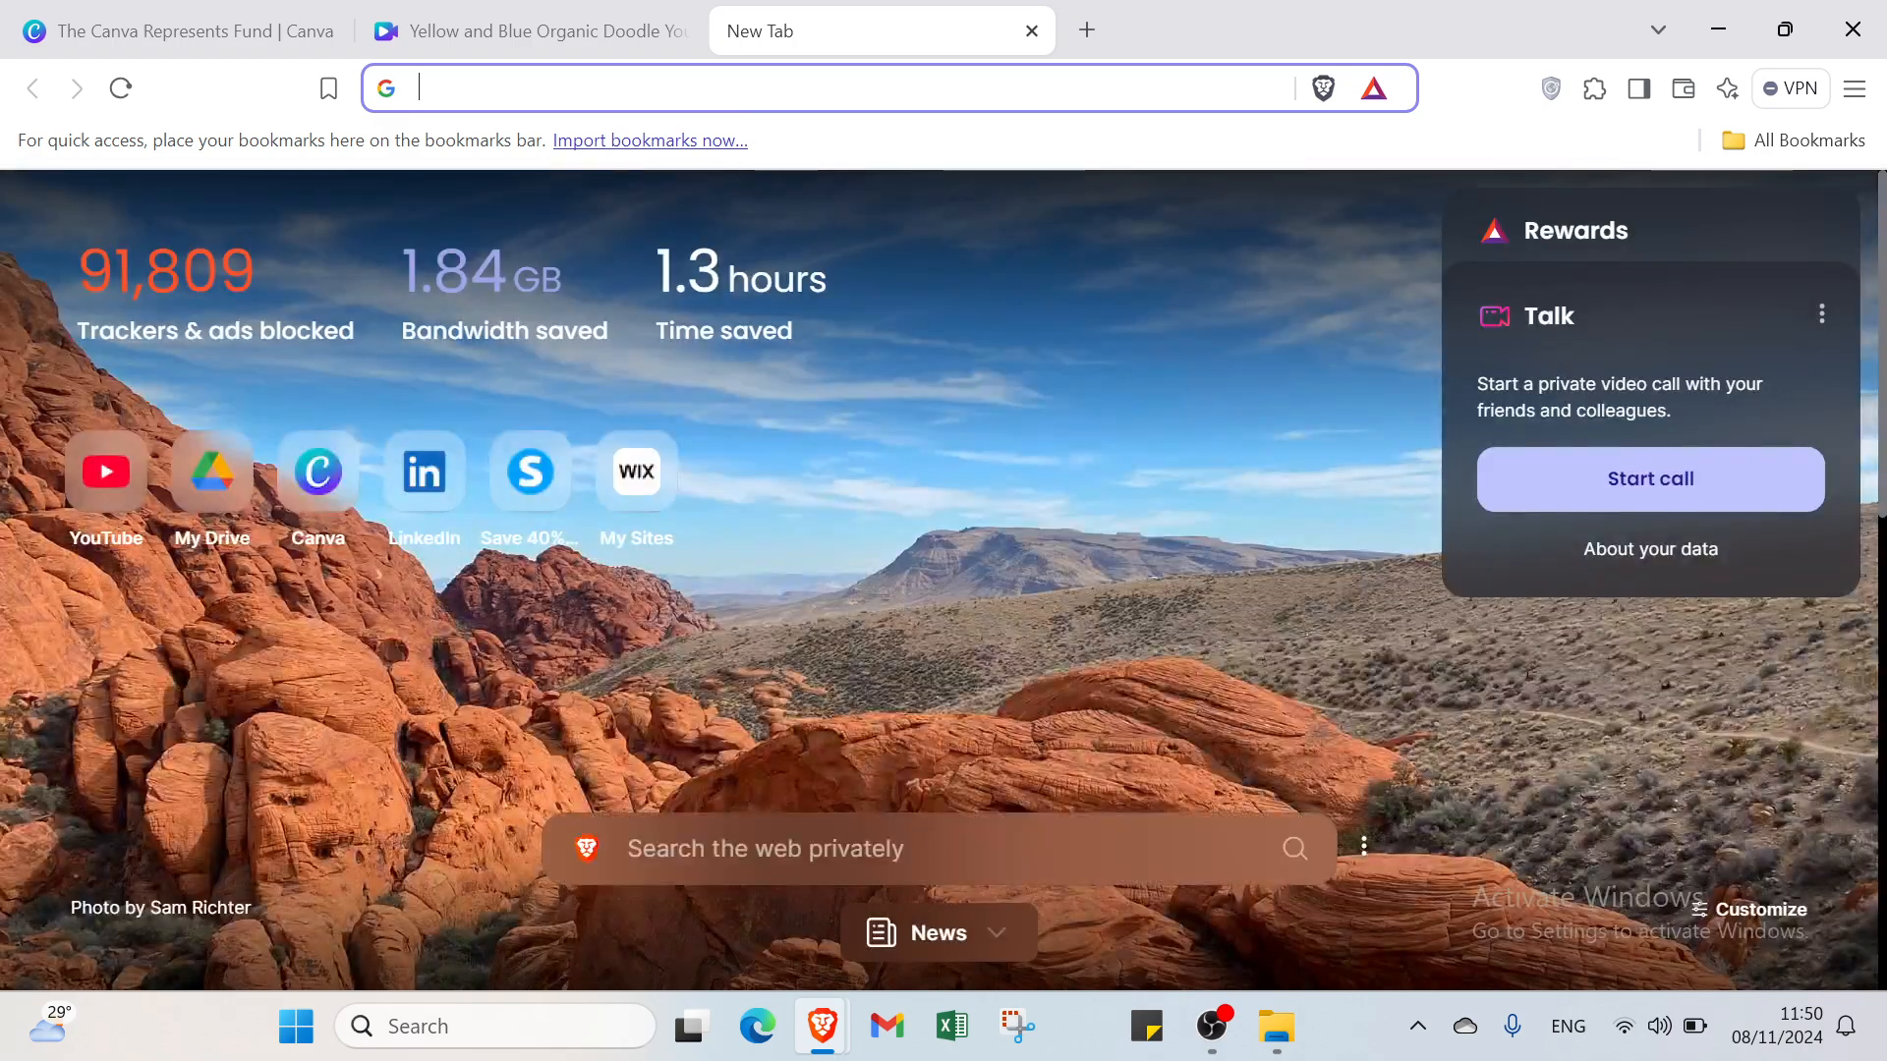
left_click(751, 89)
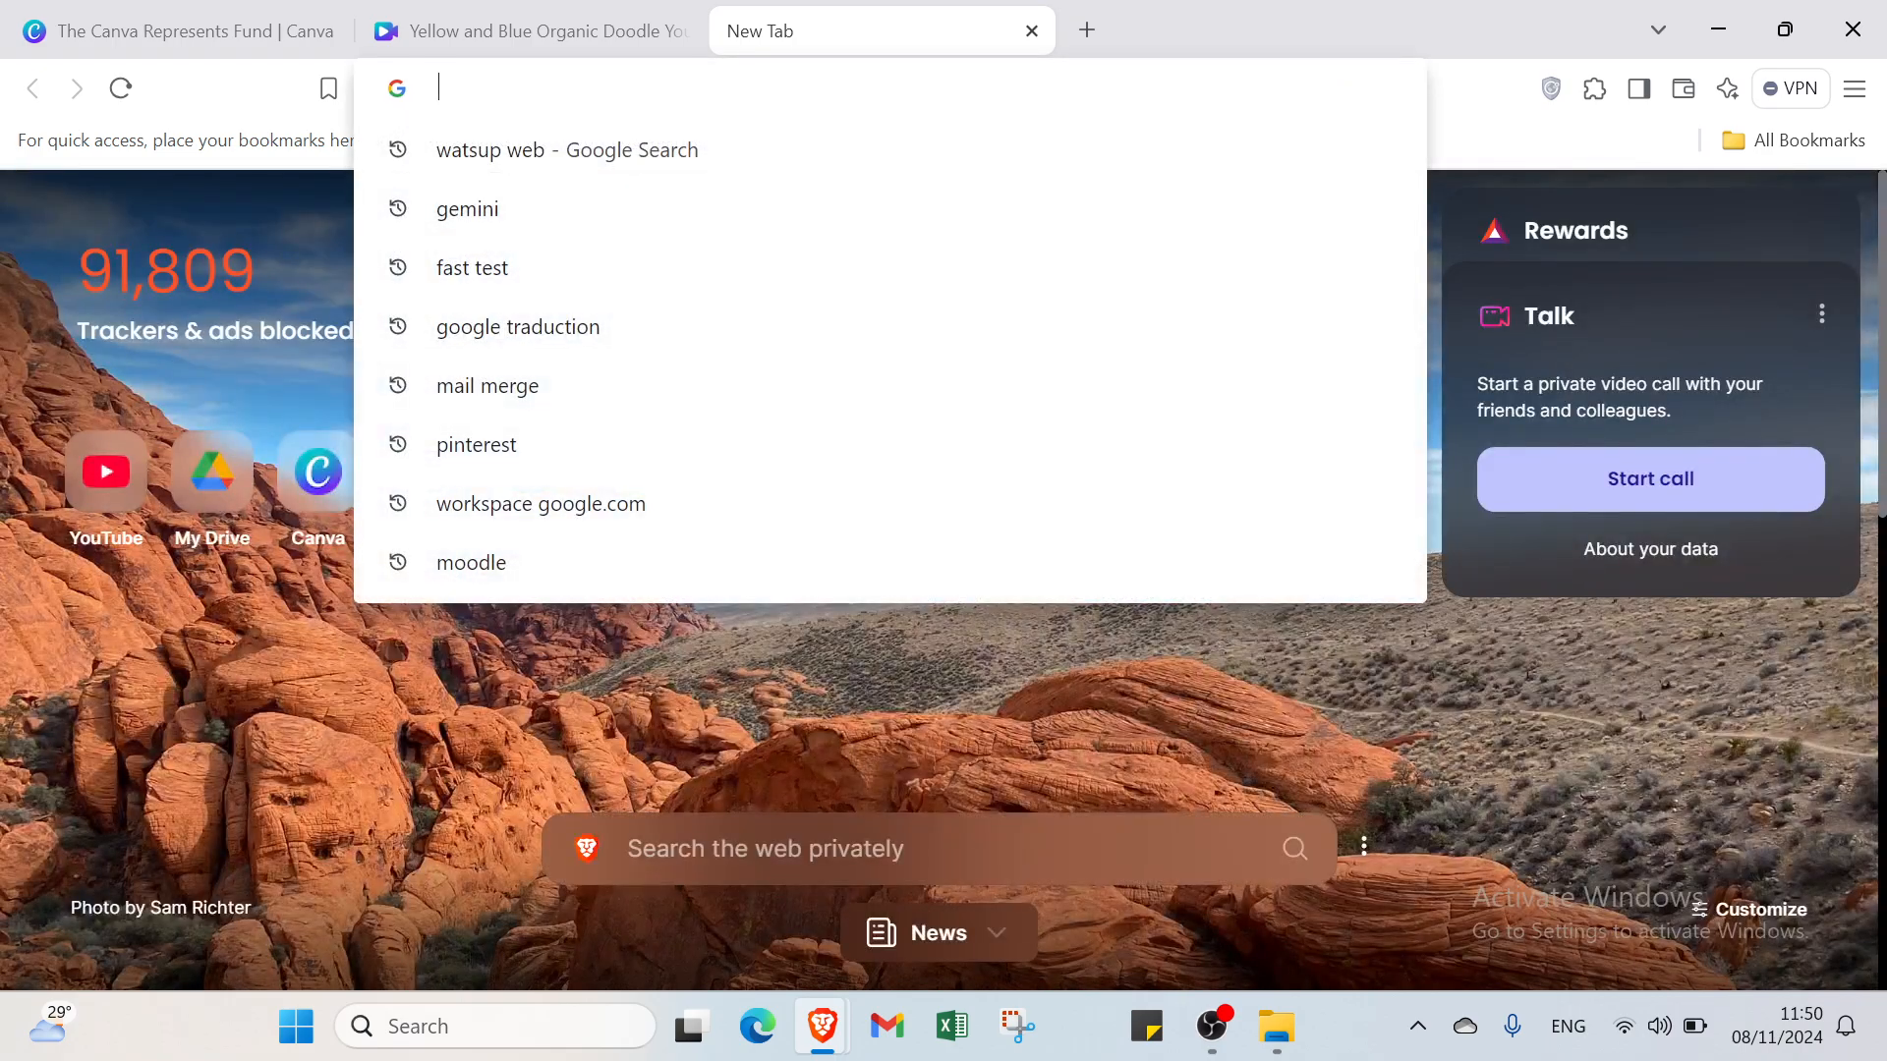
key("ctrl+v")
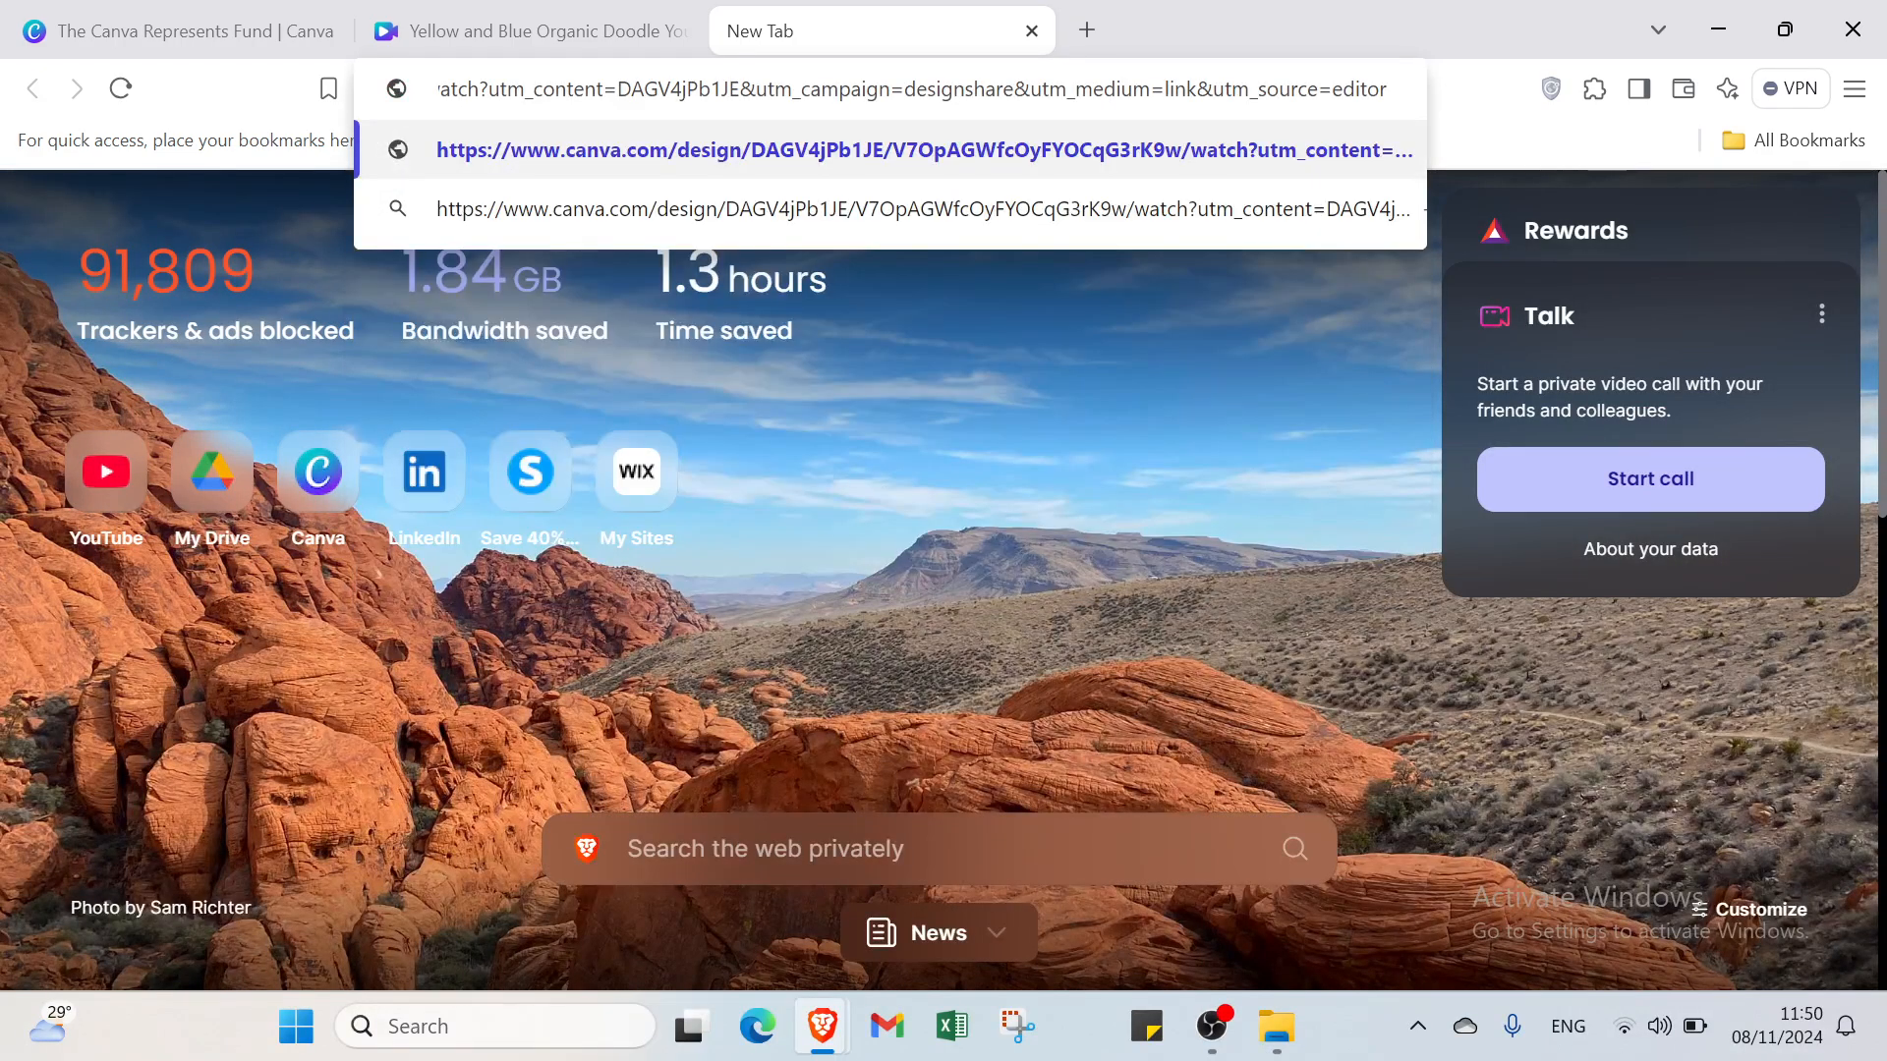
key("Return")
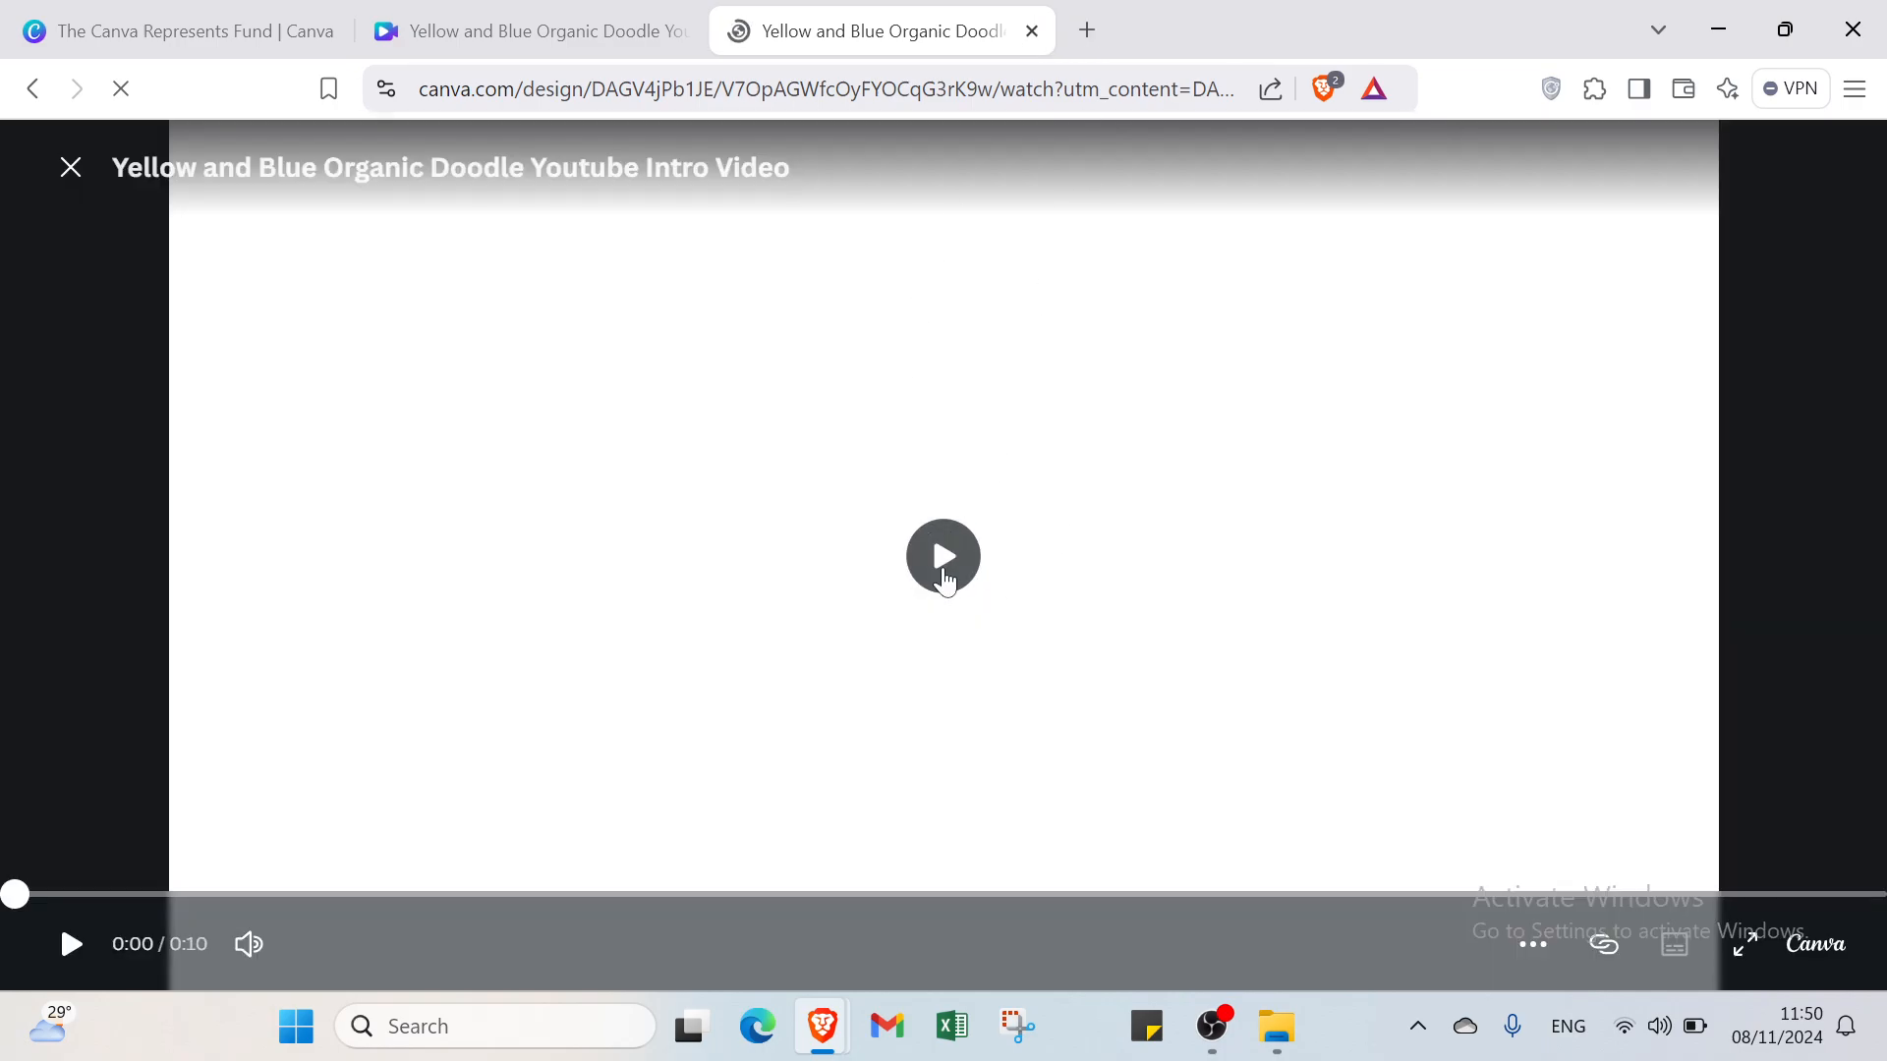
left_click(61, 953)
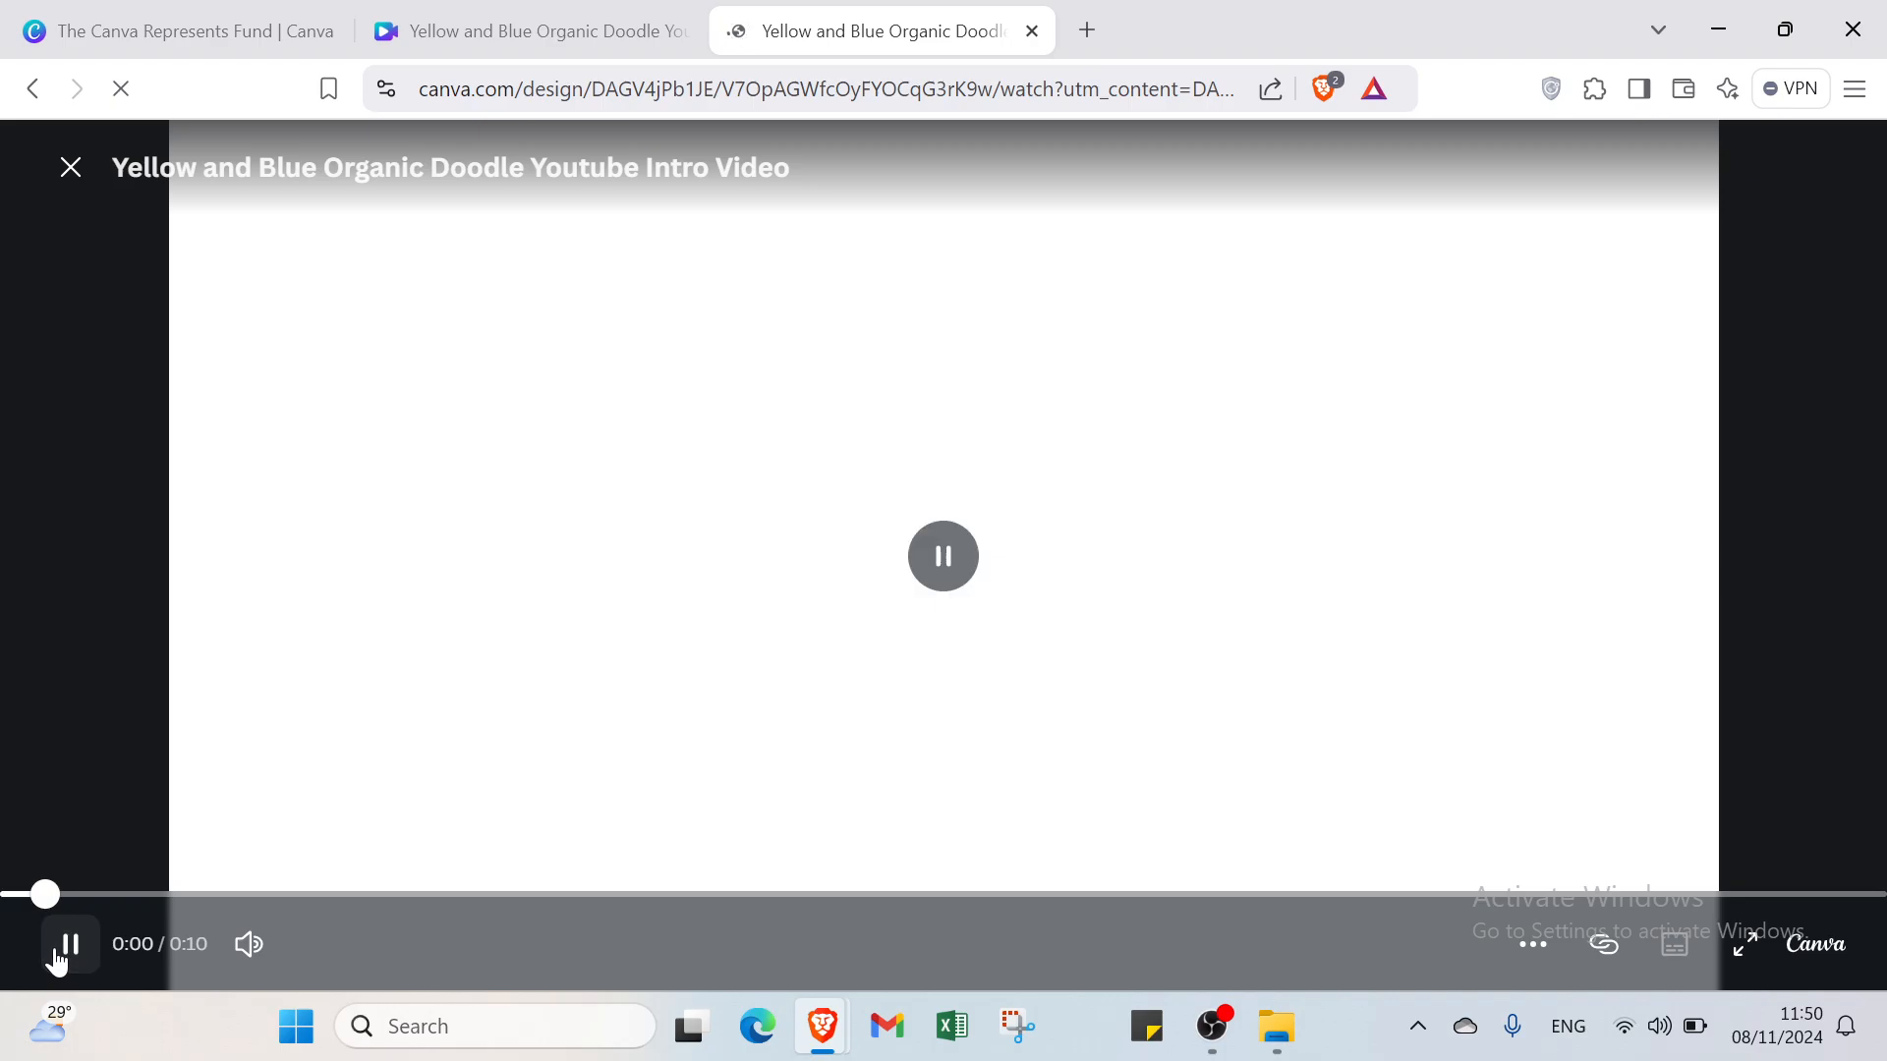
left_click(960, 581)
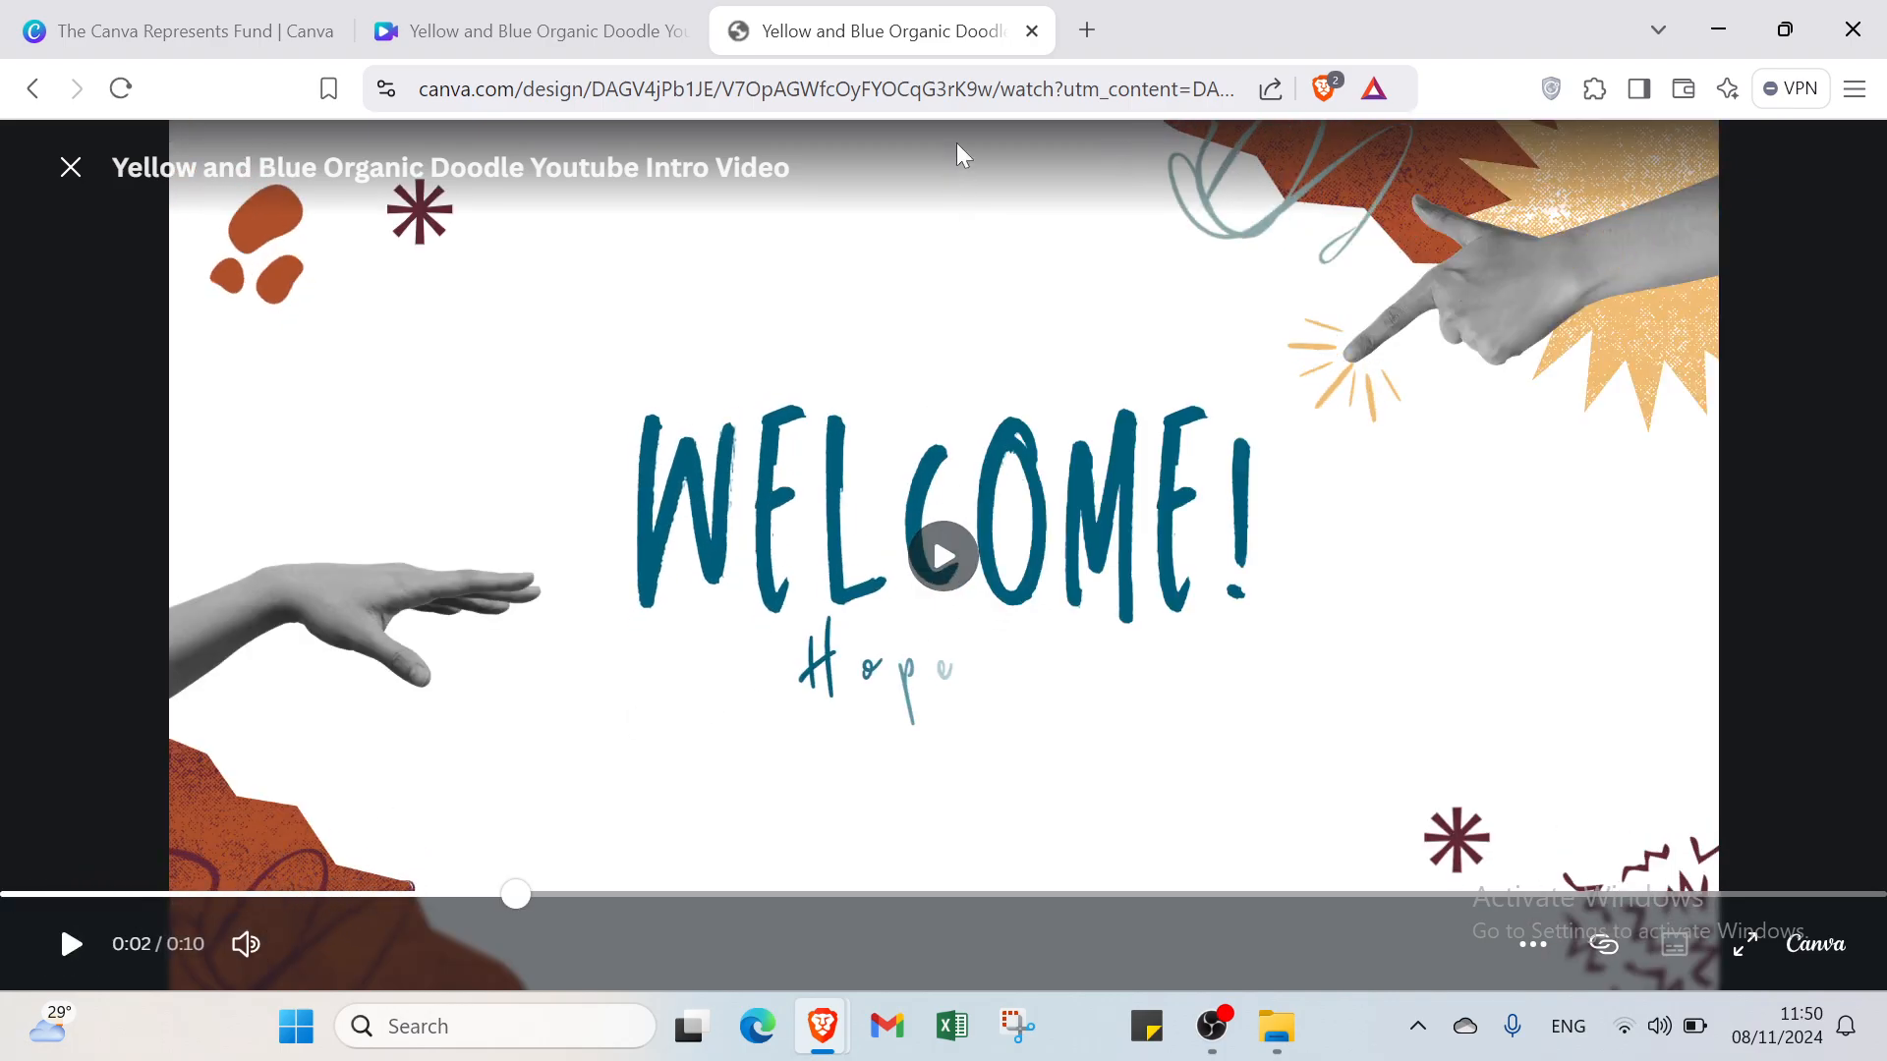
- Close the shared video tab, return to the Canva home page and switch to The Canva Represents Fund page
left_click(1032, 31)
left_click(34, 93)
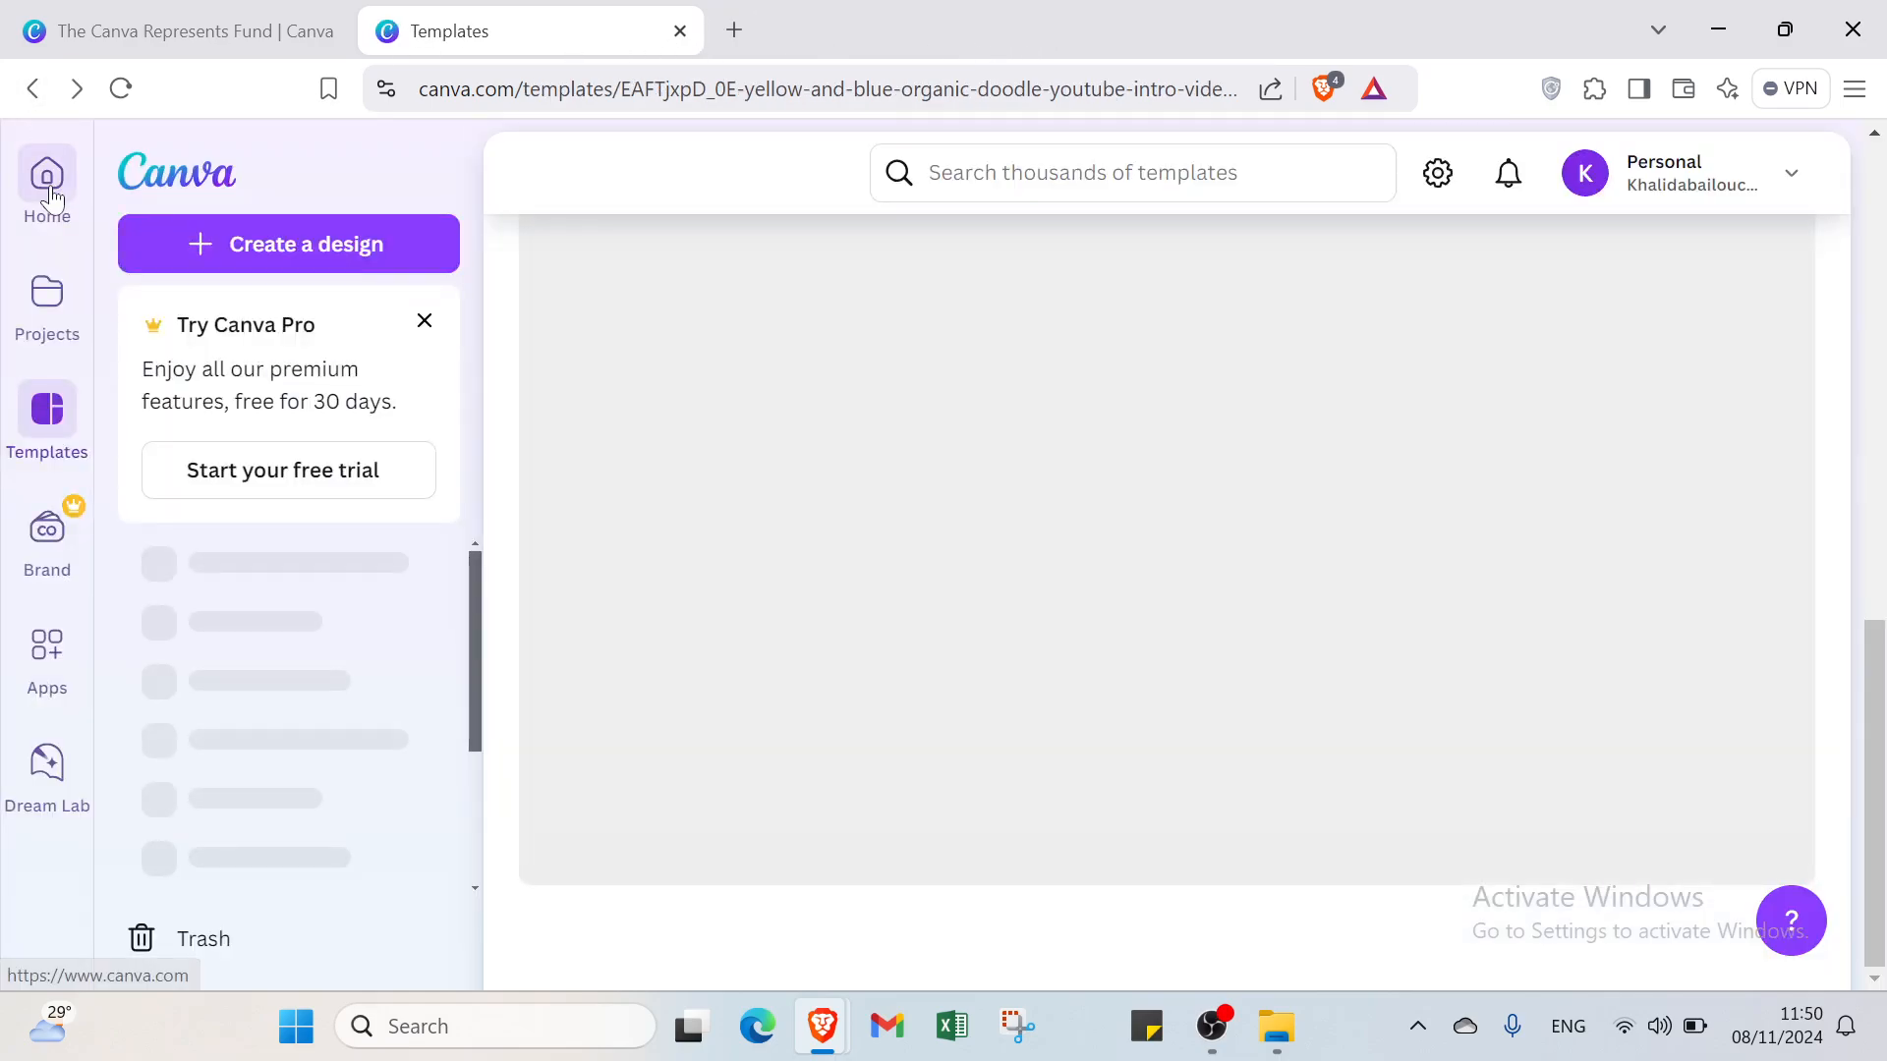
left_click(49, 187)
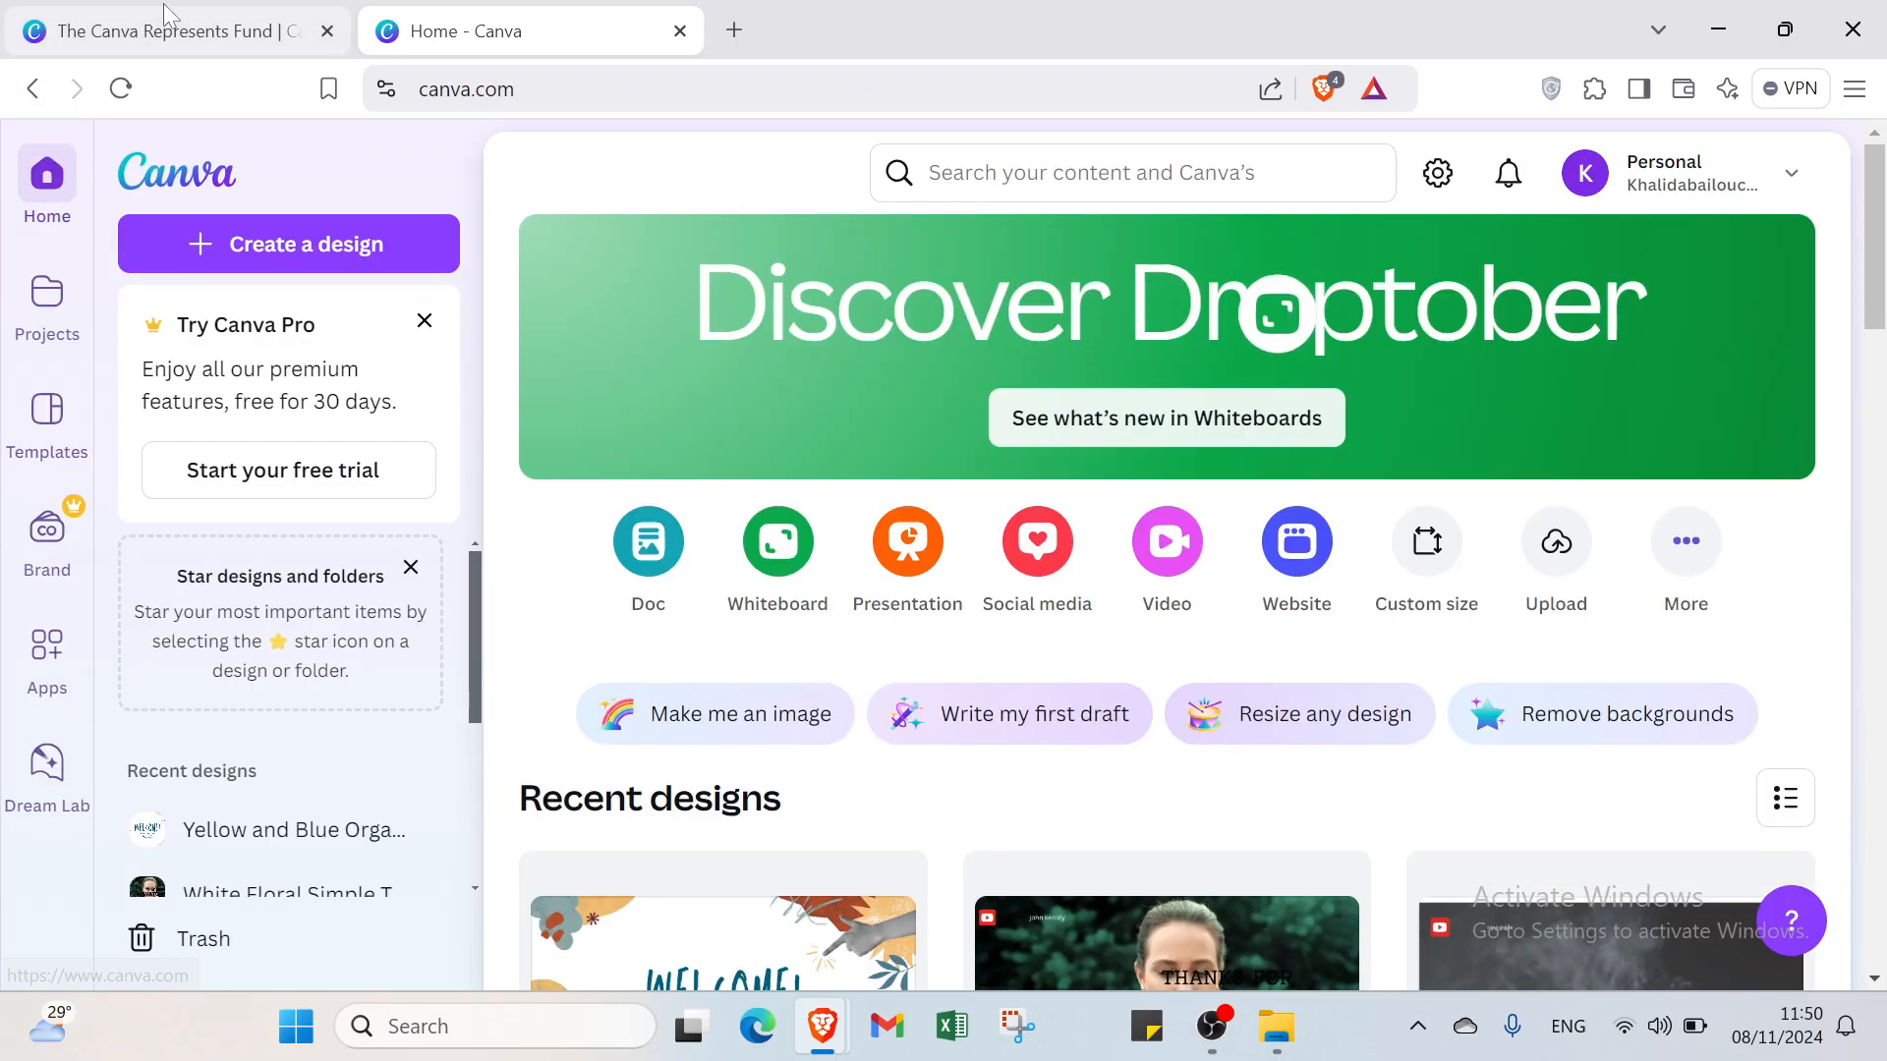
left_click(172, 30)
mouse_move(307, 175)
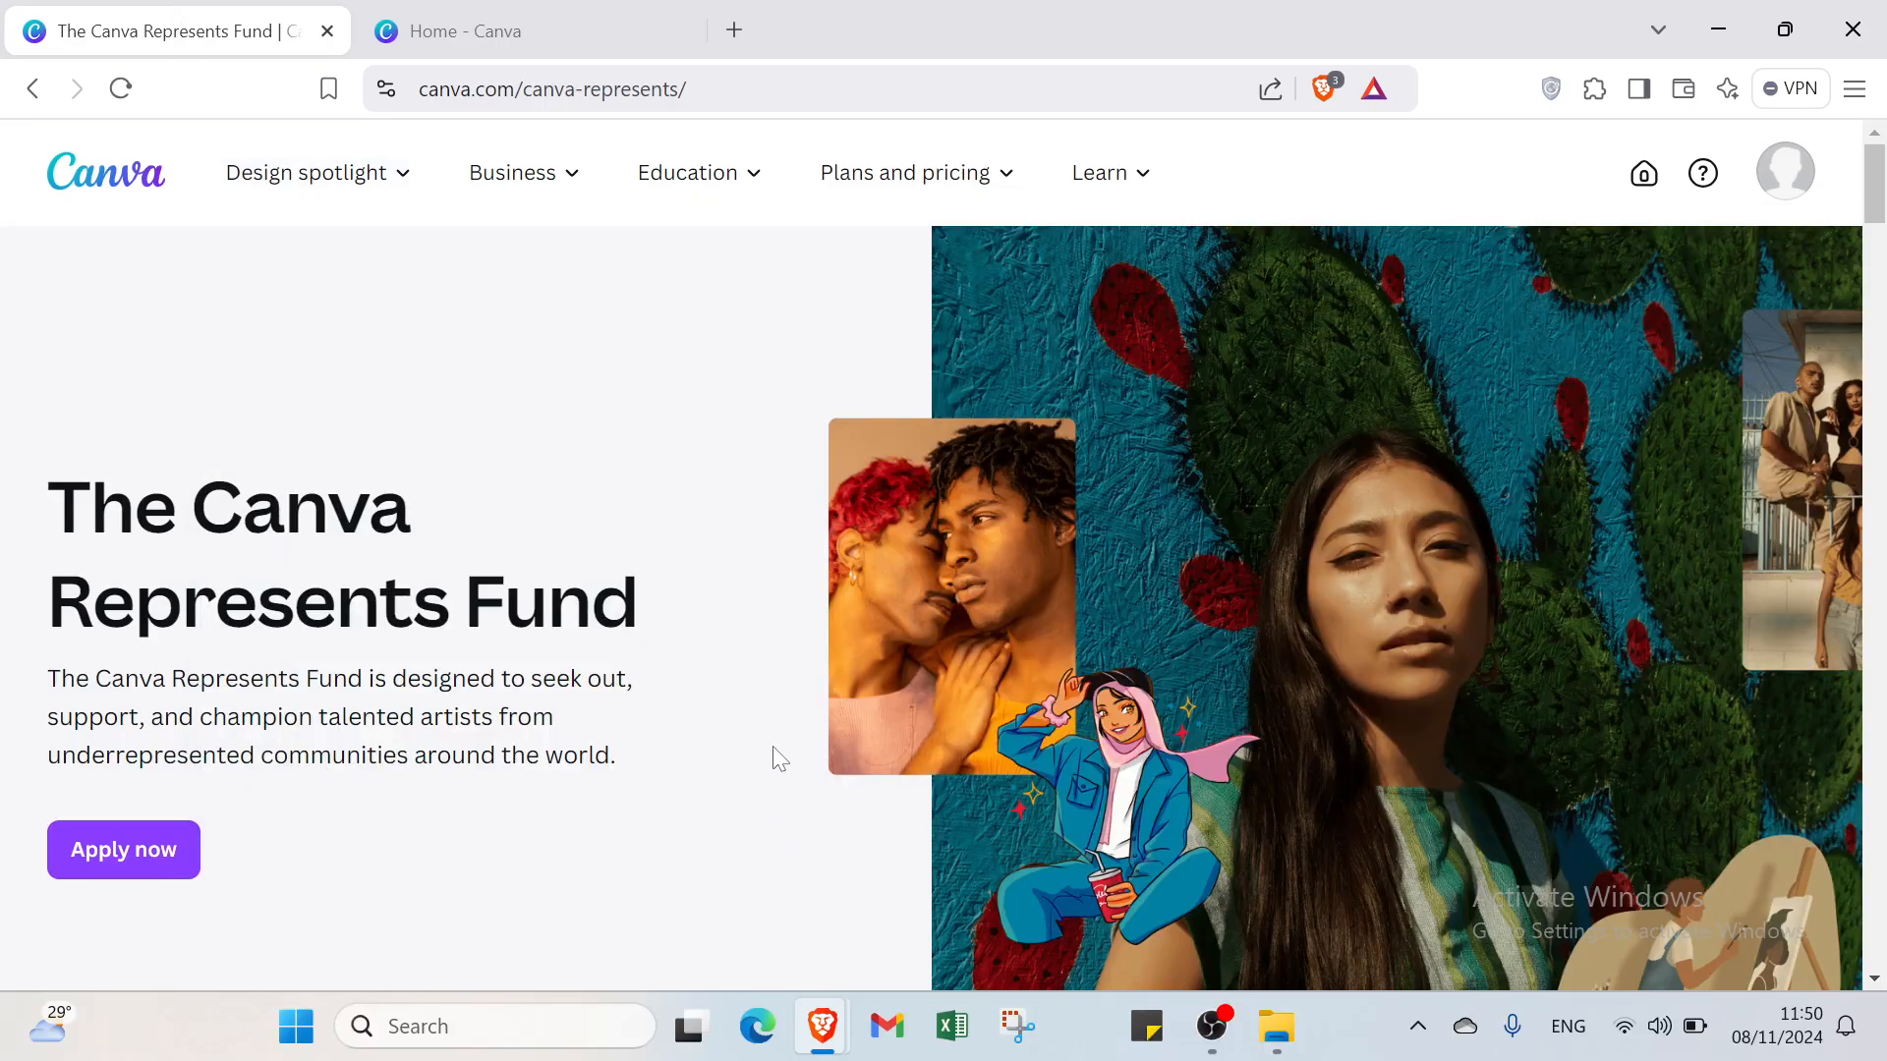